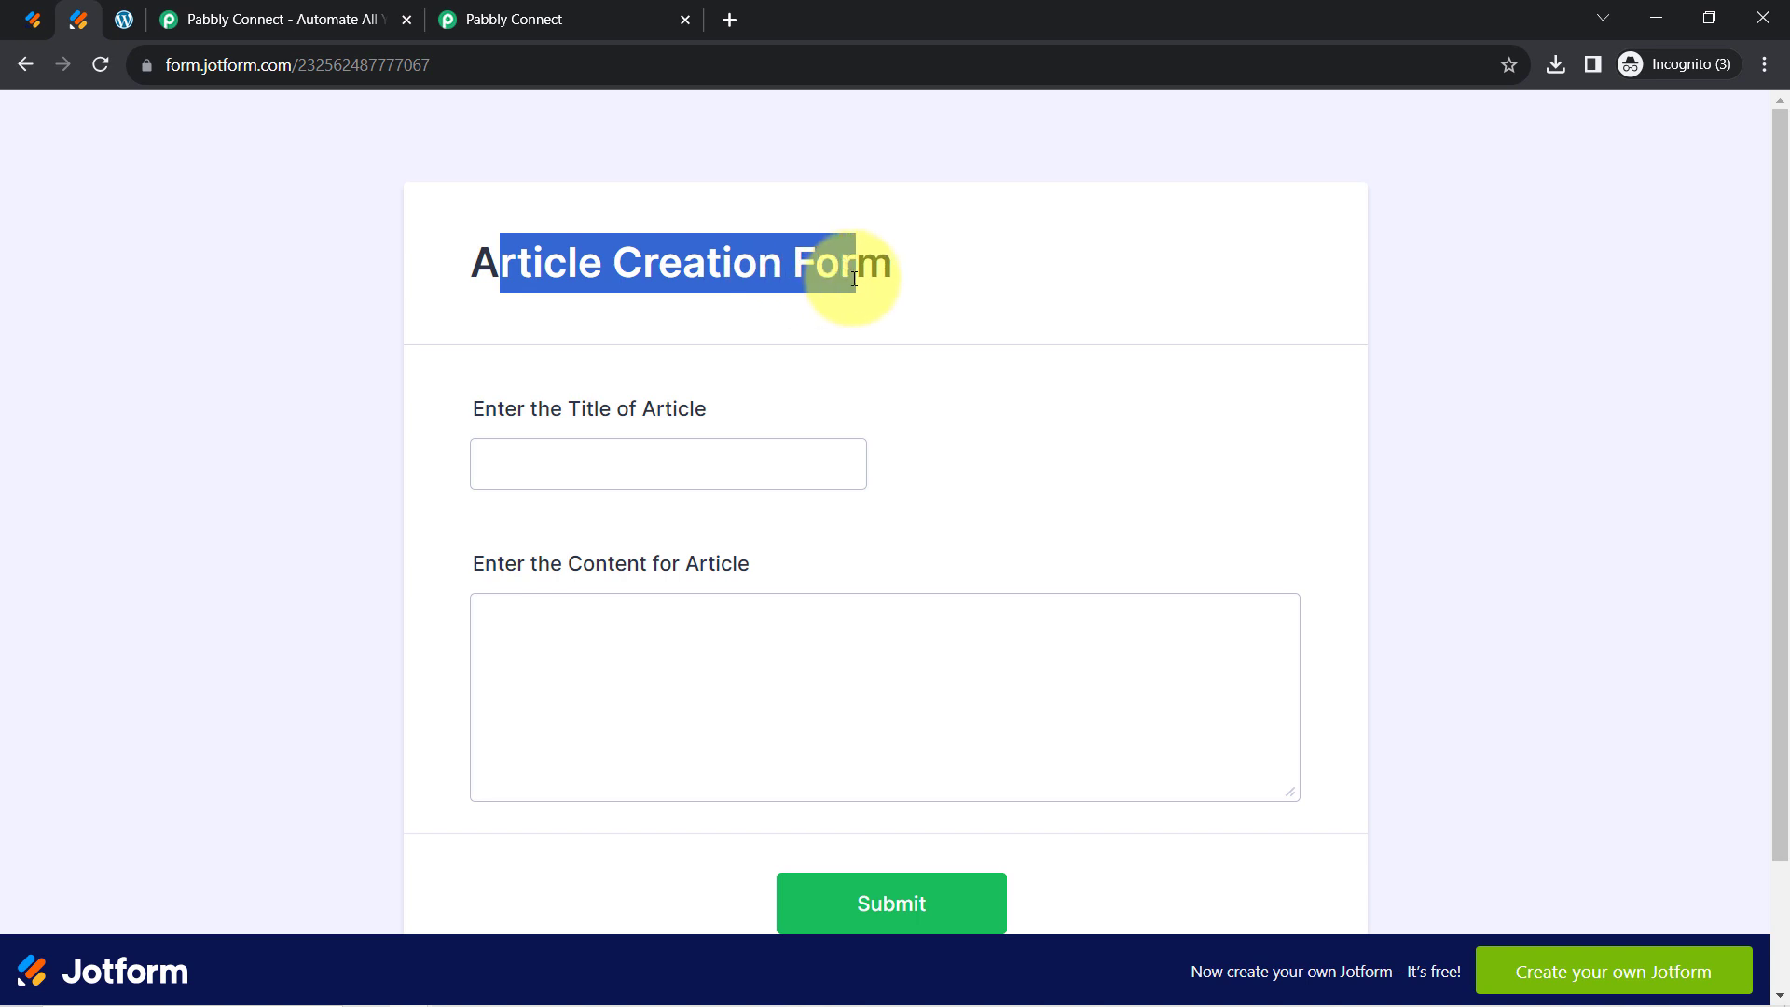
Review the Article Creation Form's title and content fields, then bring up WordPress Posts
click(32, 19)
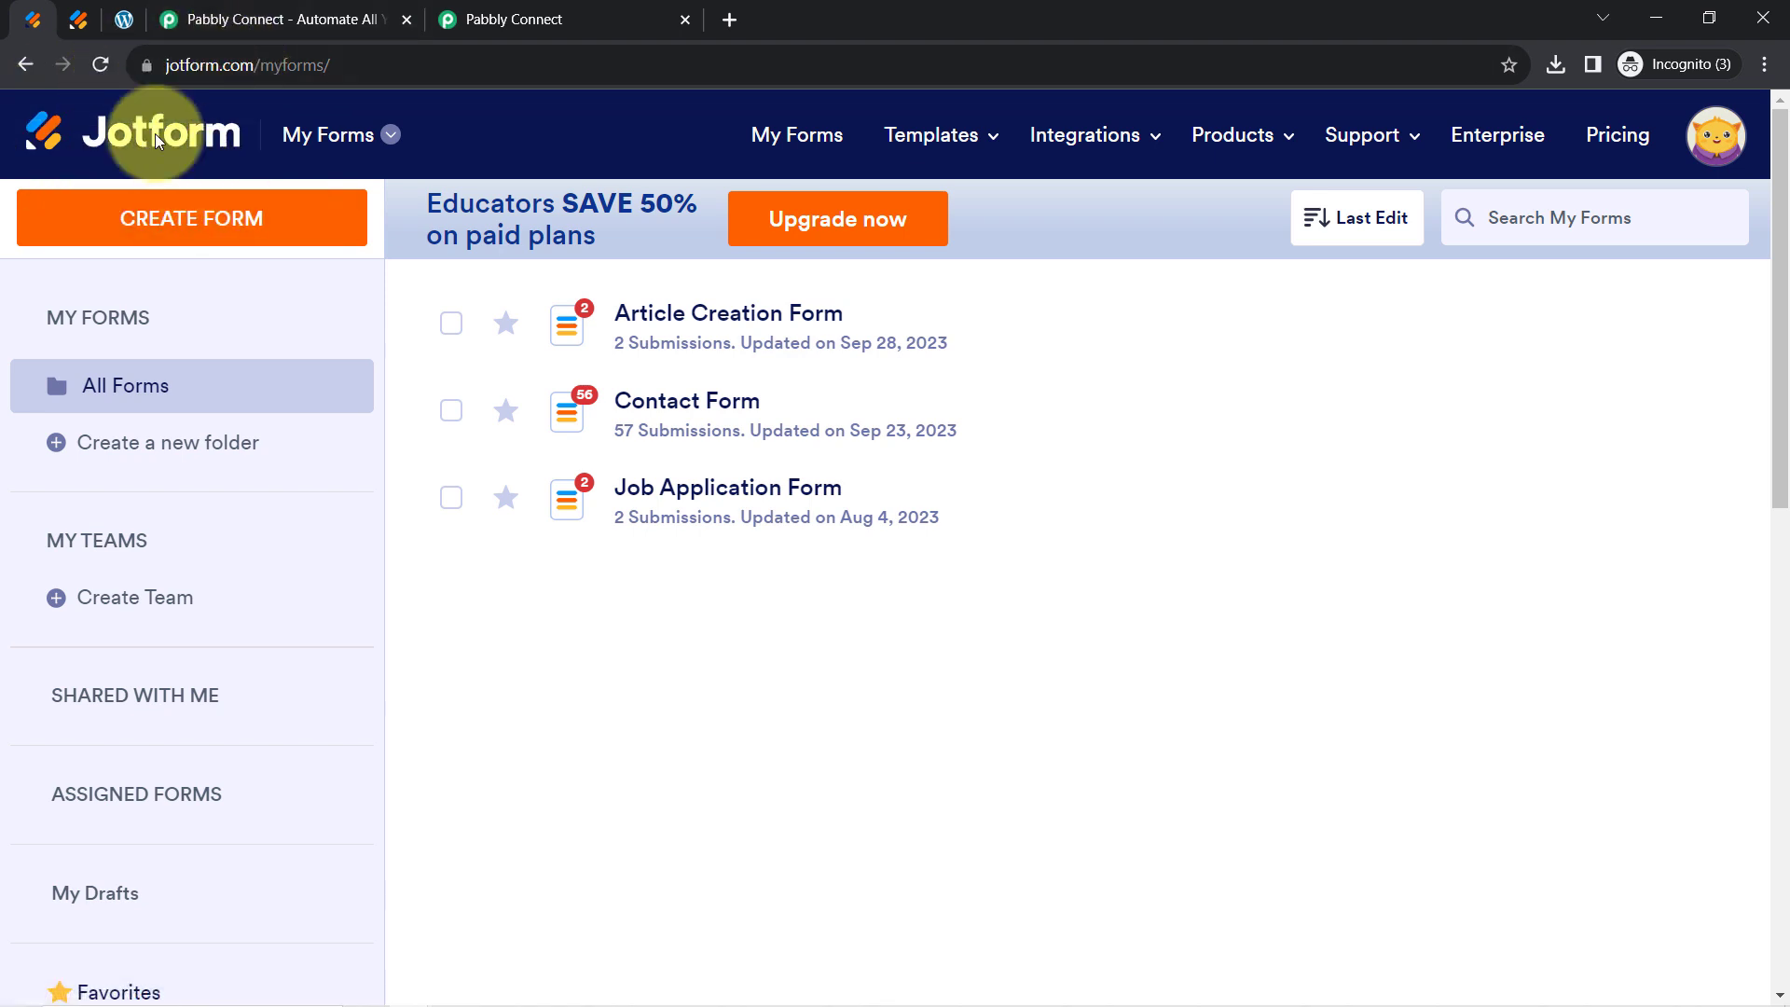
click(80, 28)
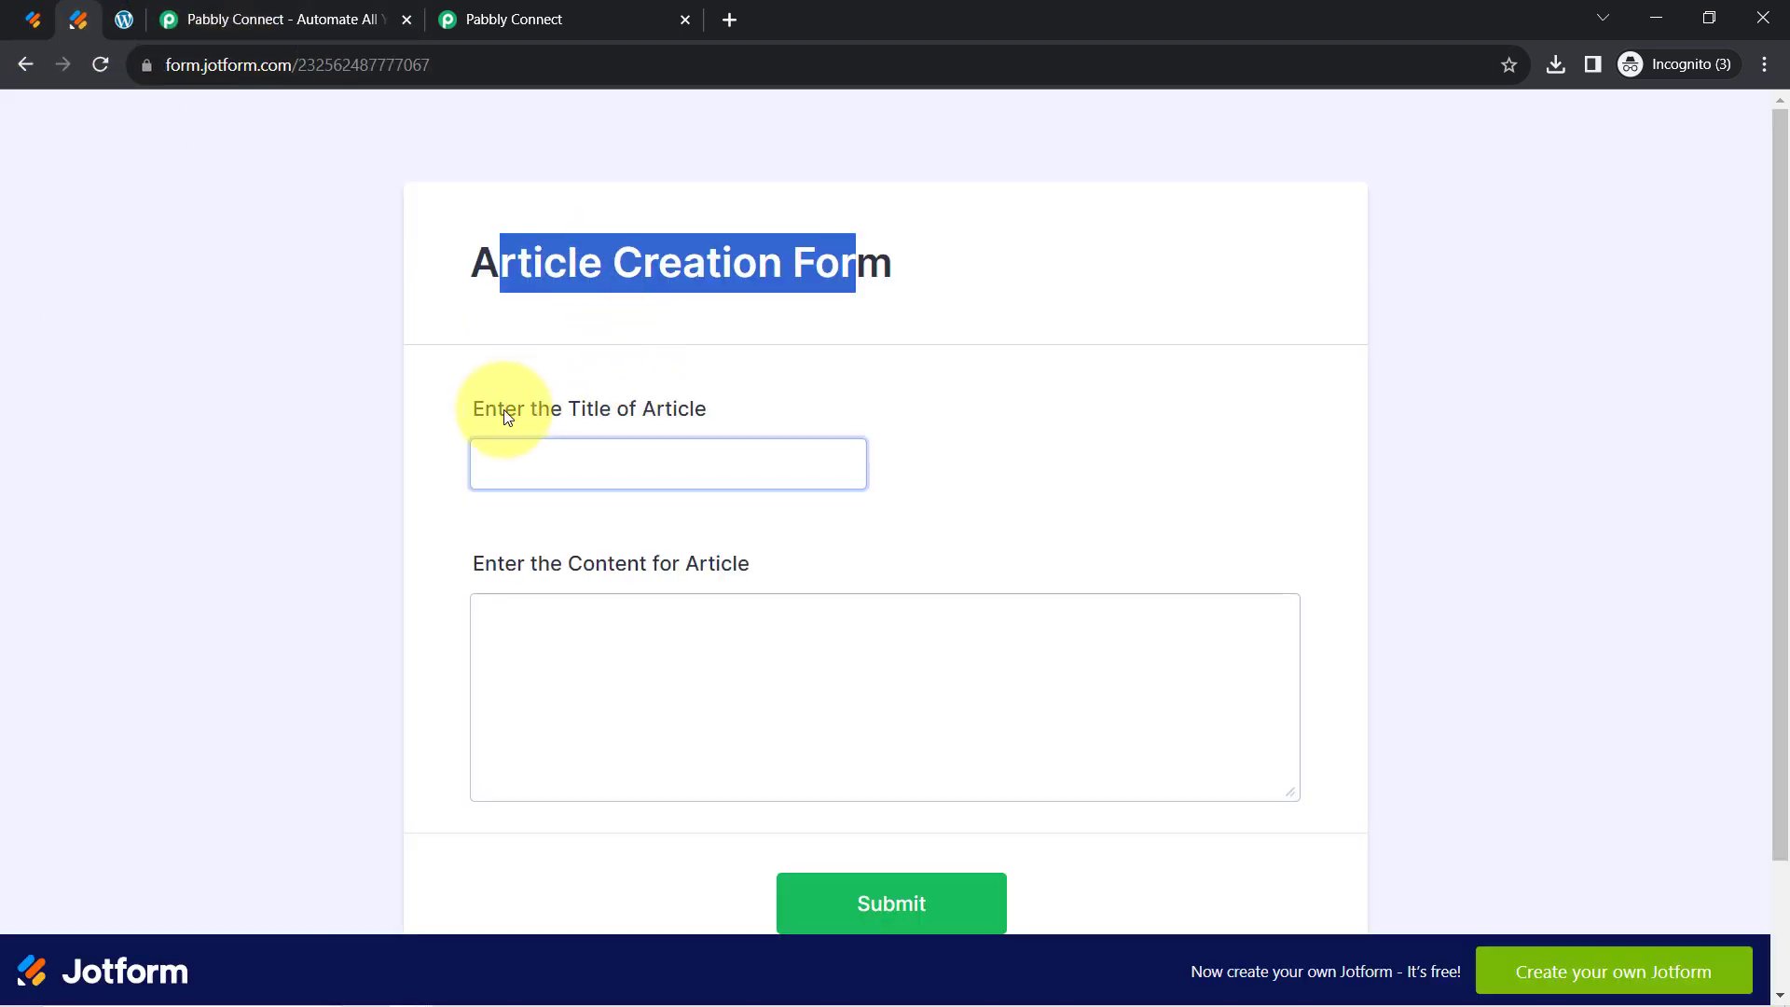
drag(504, 411, 606, 411)
drag(550, 565, 733, 560)
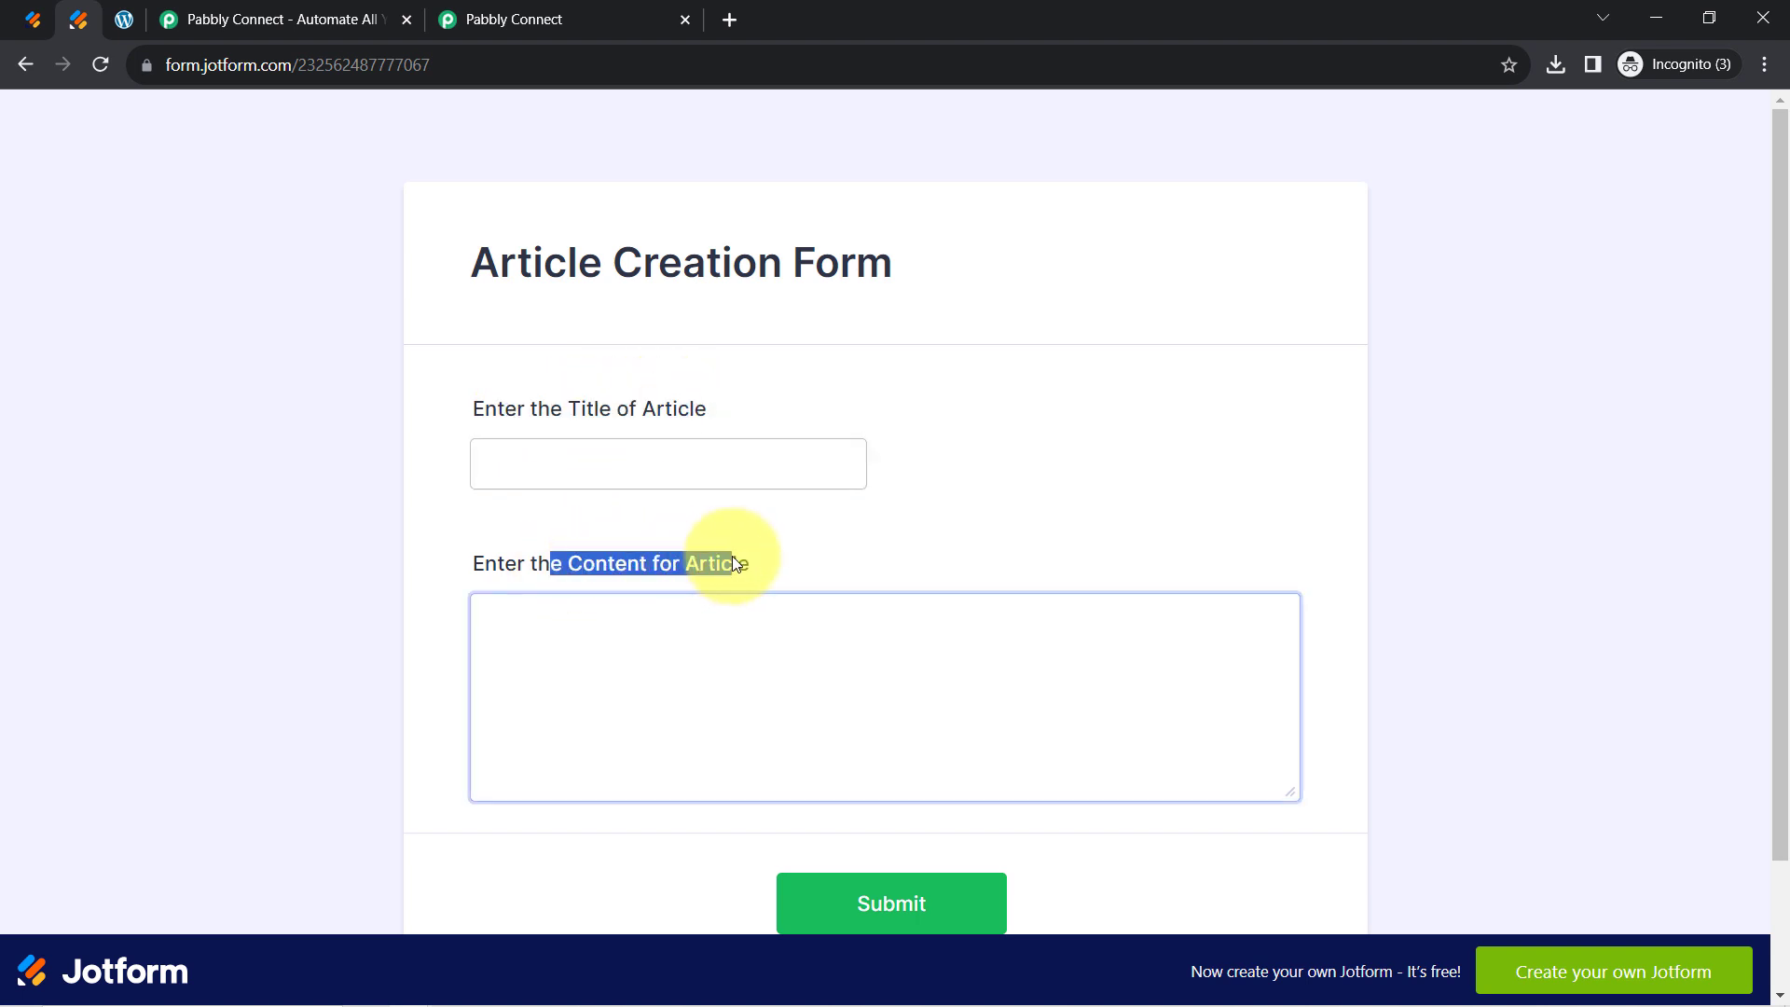
click(124, 19)
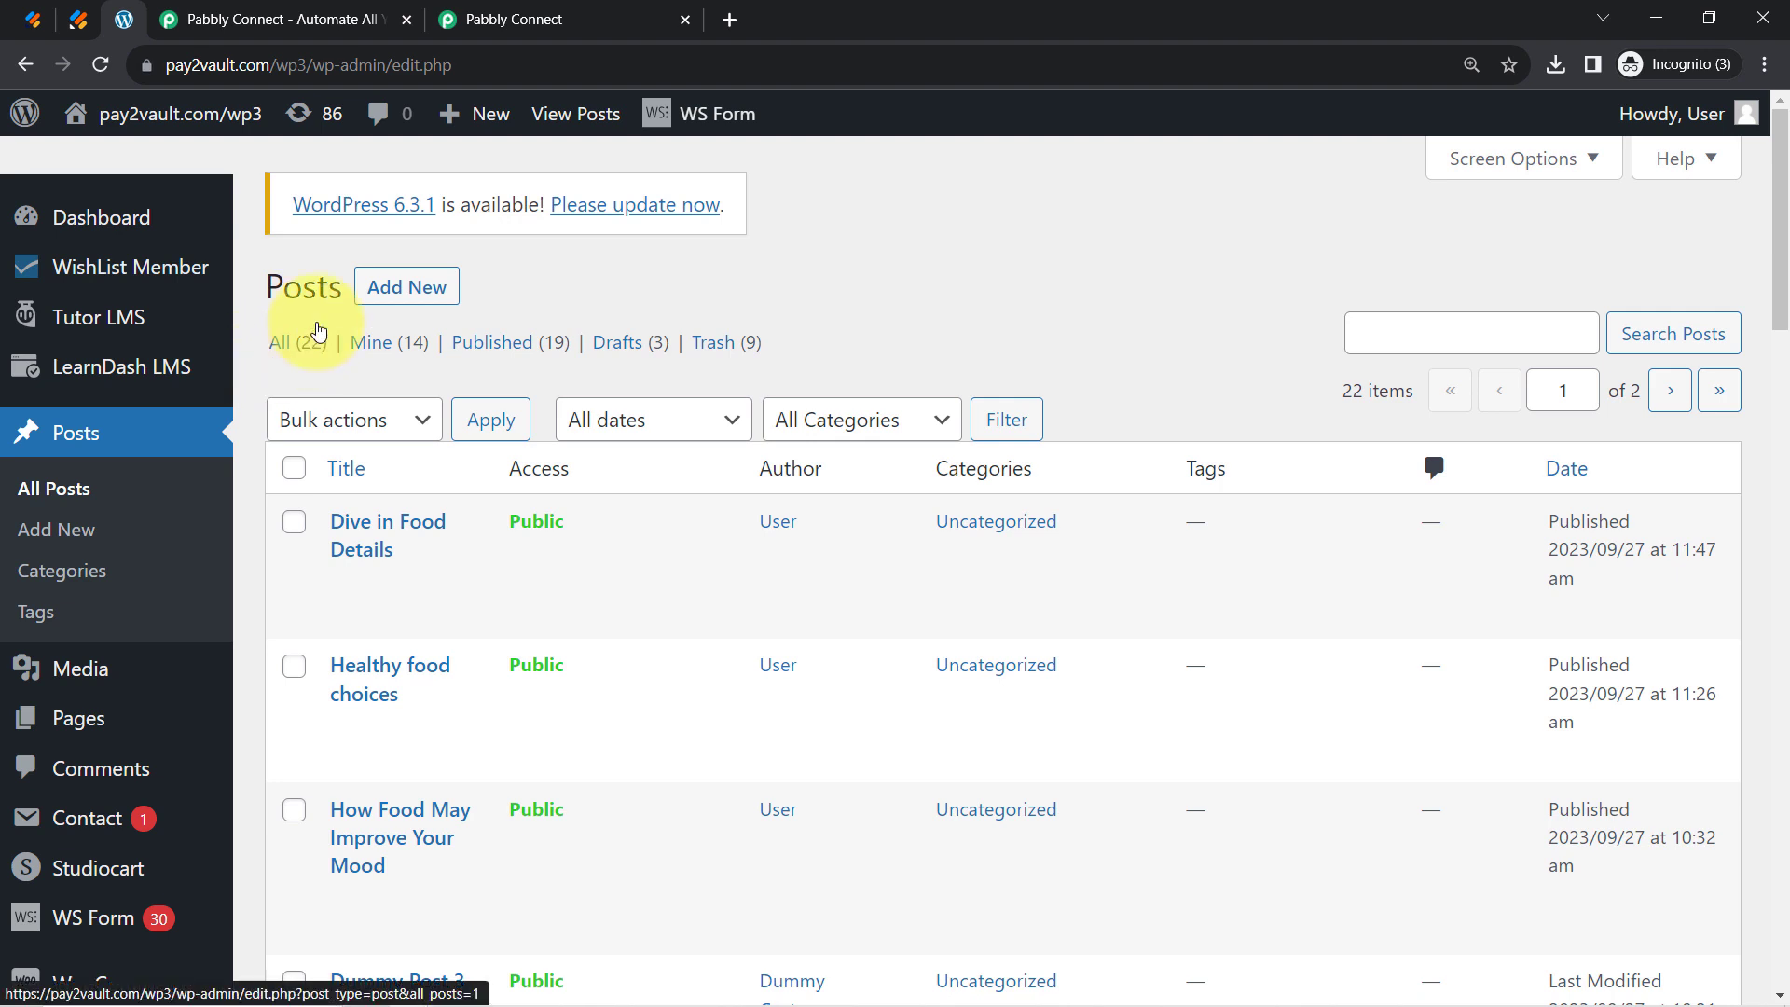
Glance at the Jotform forms list, then bring up the Pabbly Connect homepage
click(34, 19)
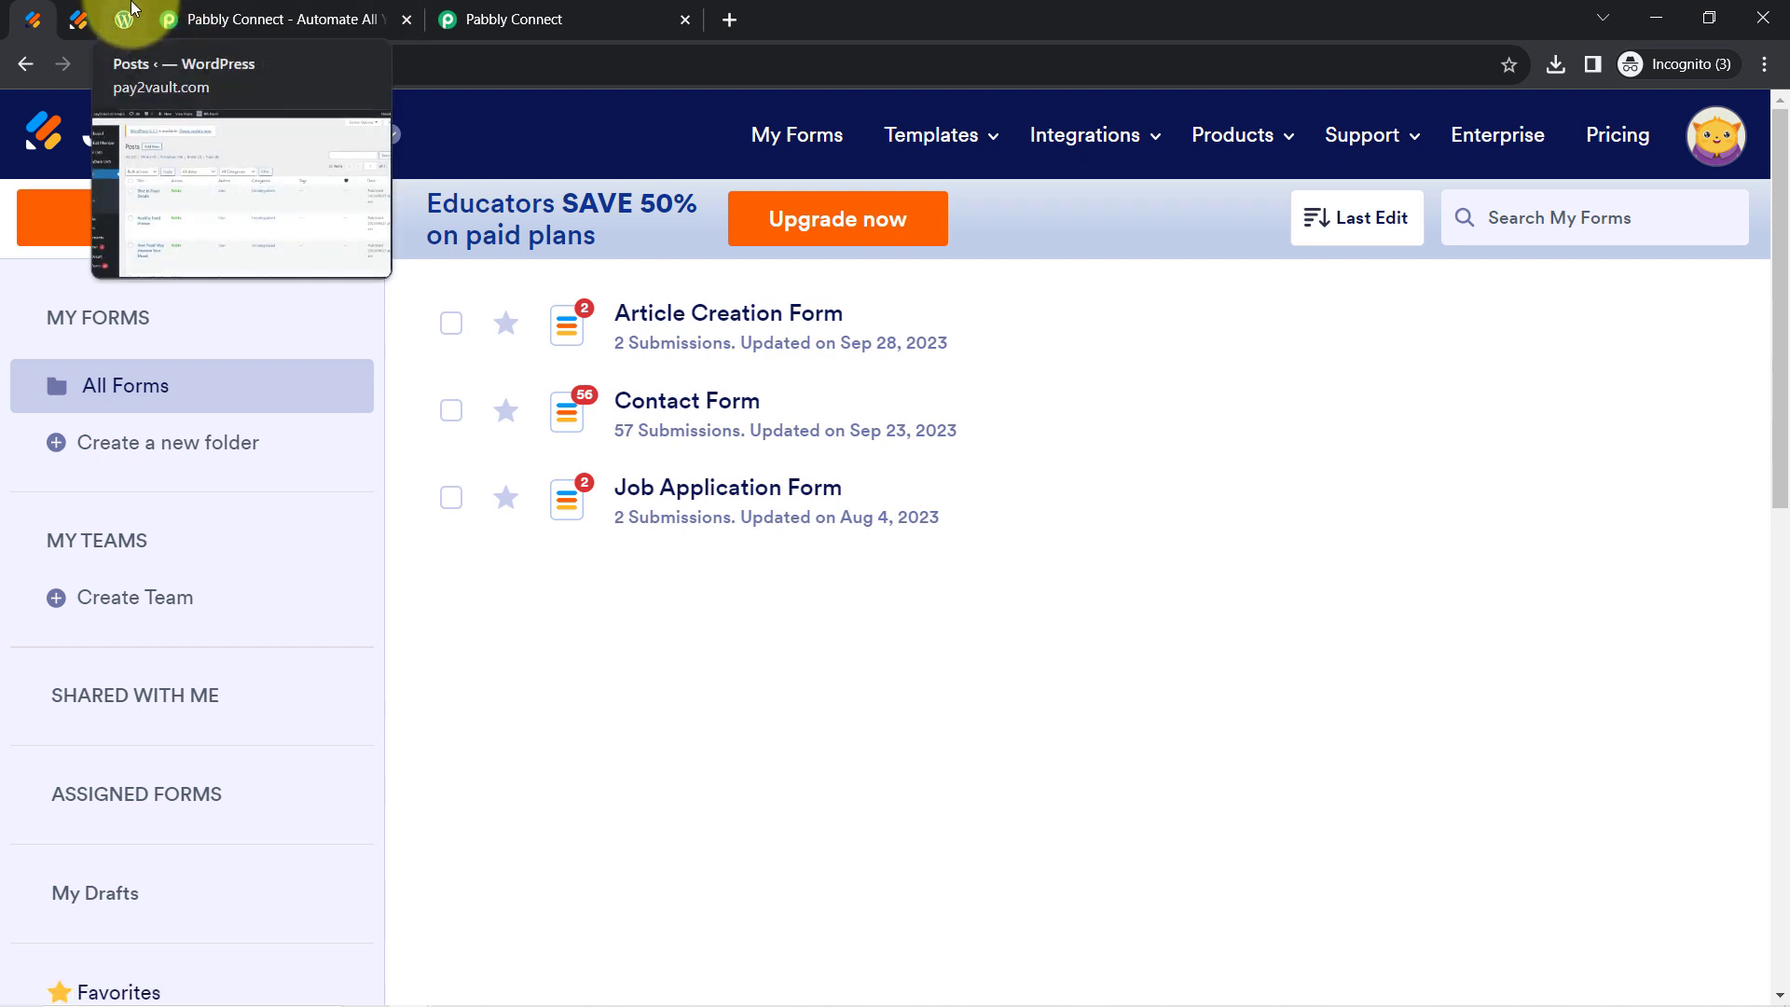
click(248, 21)
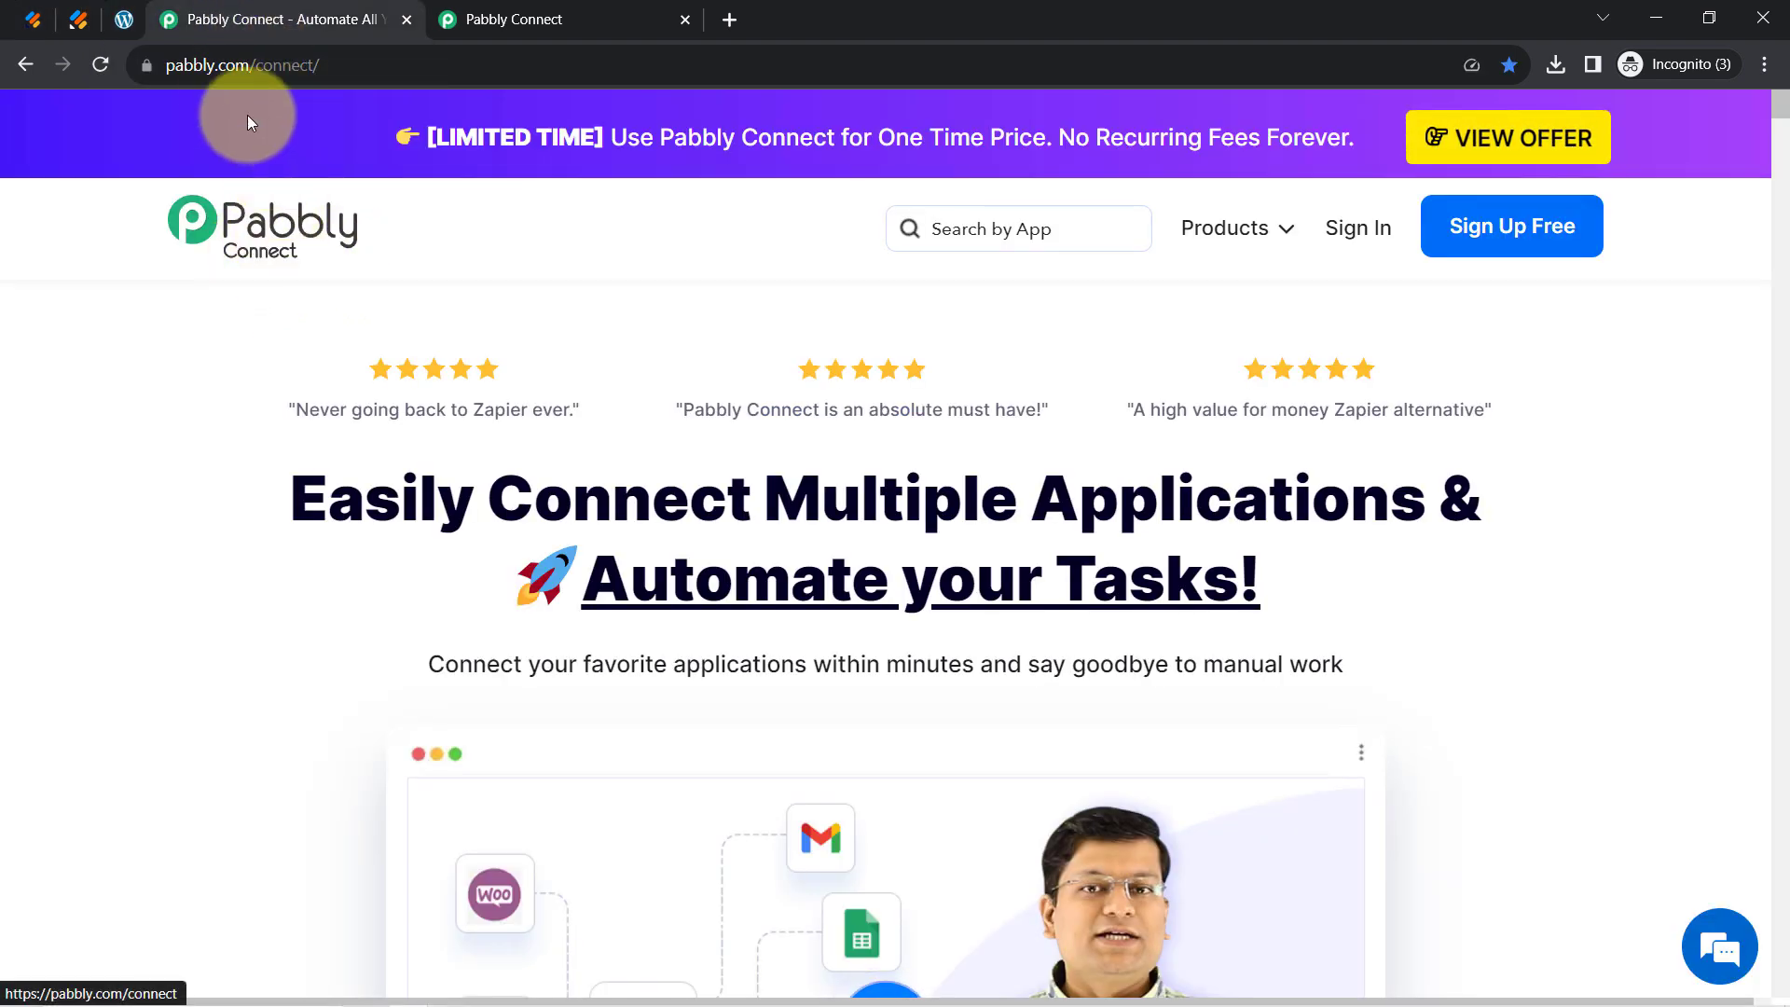
Move between the Pabbly homepage and dashboard, ending on the empty Home folder dashboard
drag(328, 500, 1063, 667)
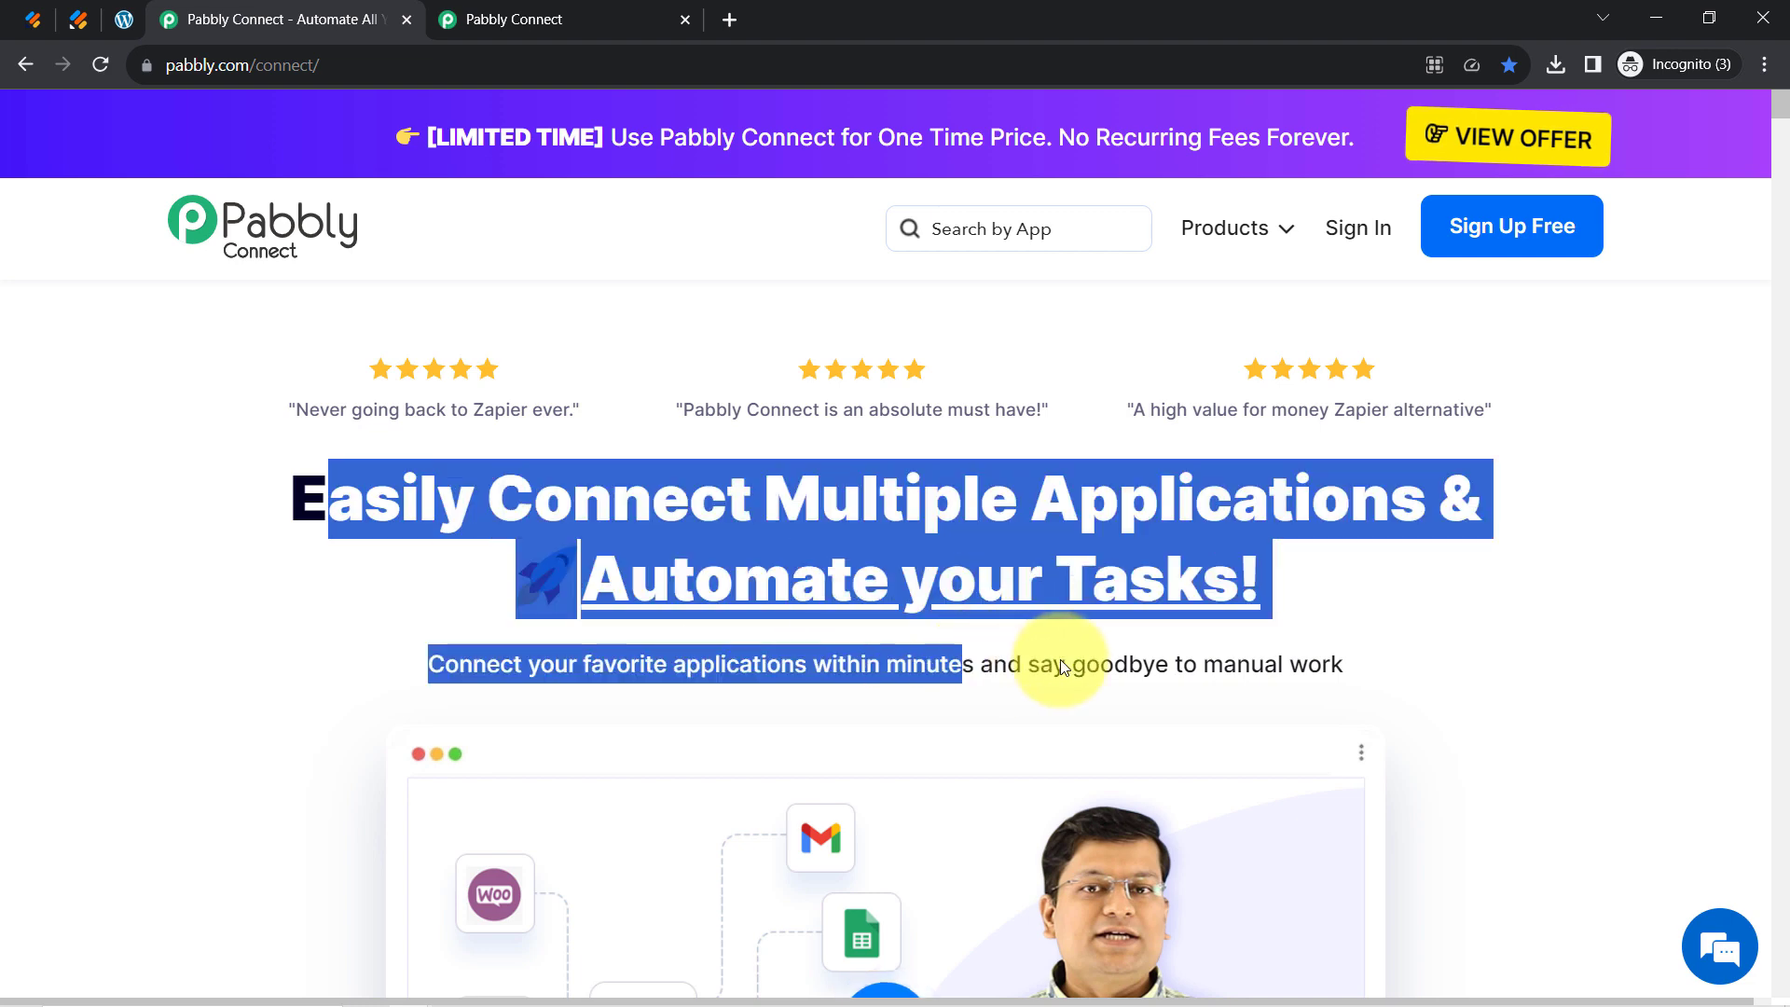
click(593, 12)
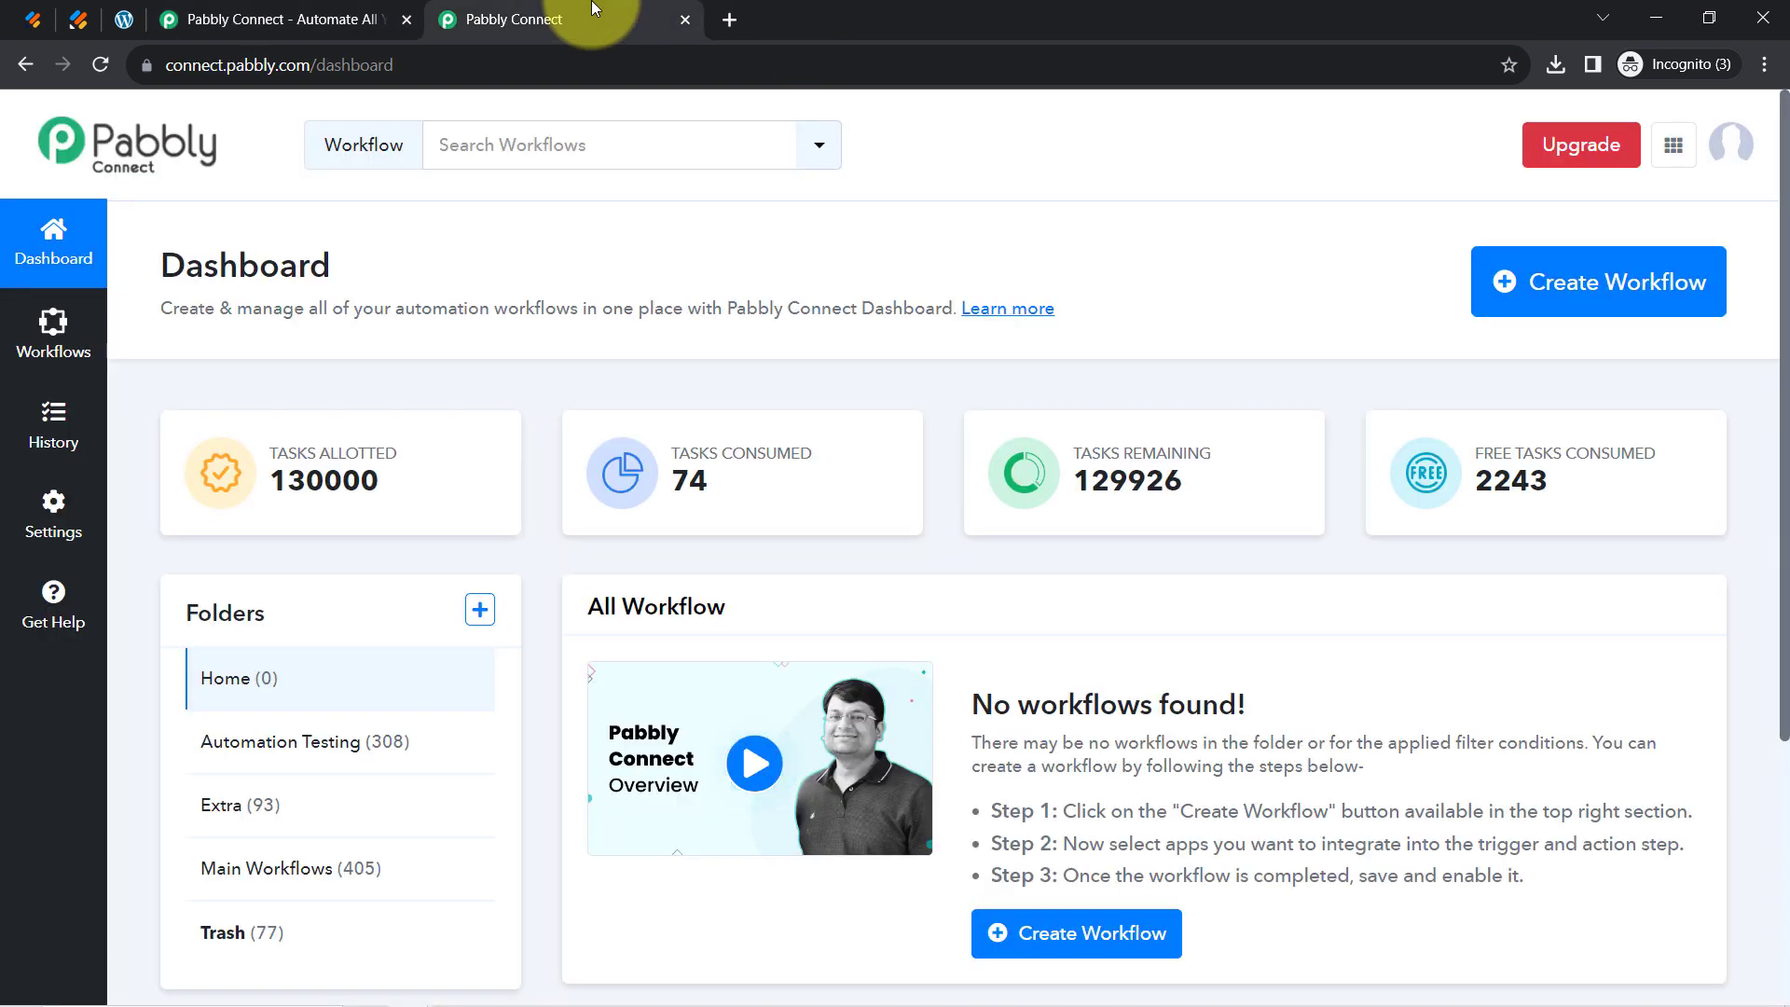
click(373, 18)
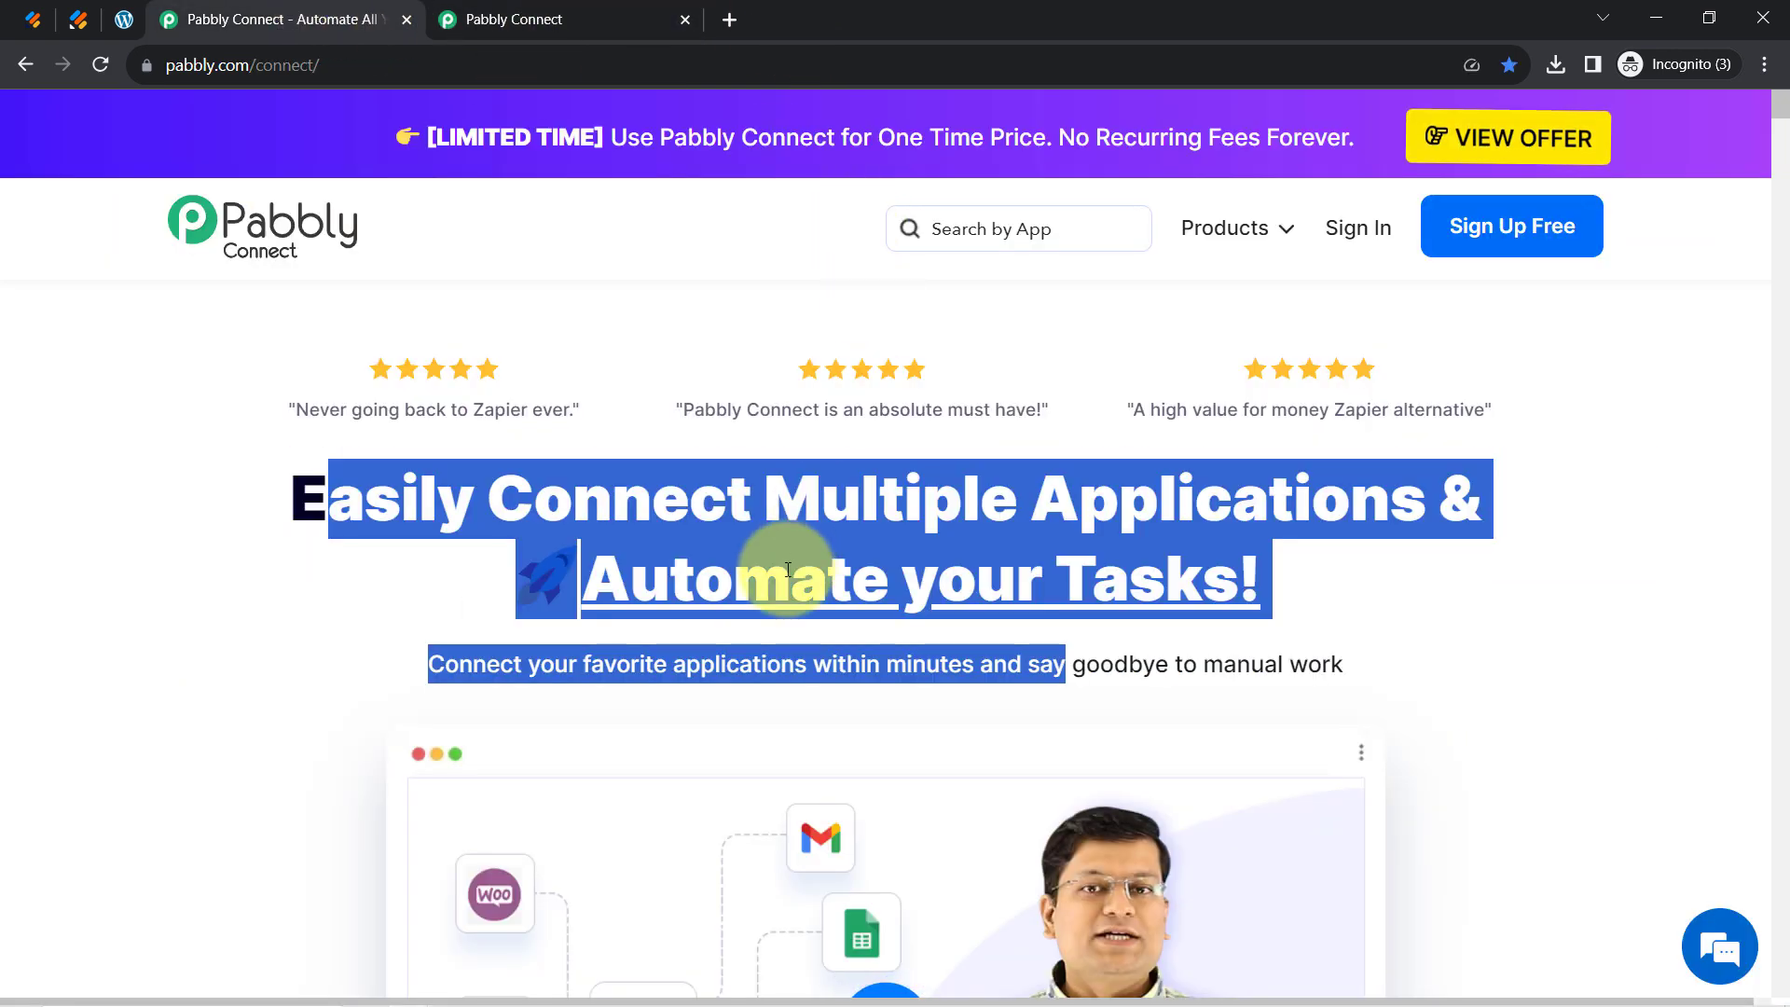
click(788, 570)
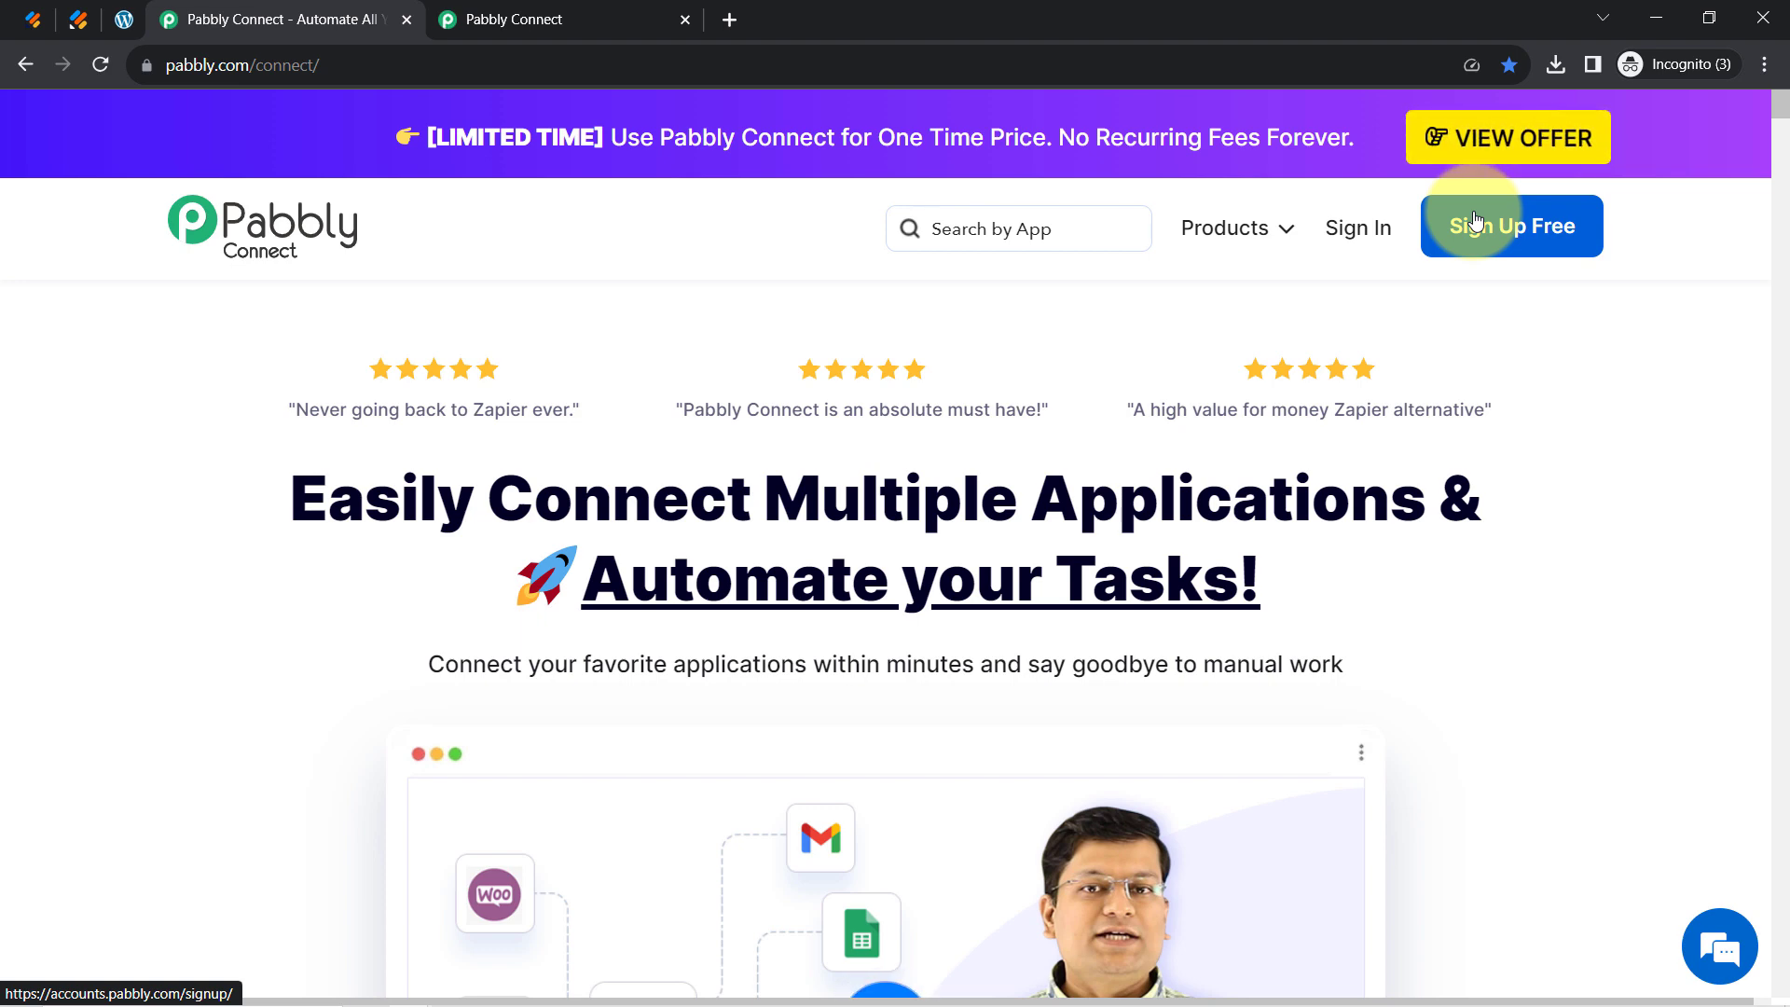
click(485, 19)
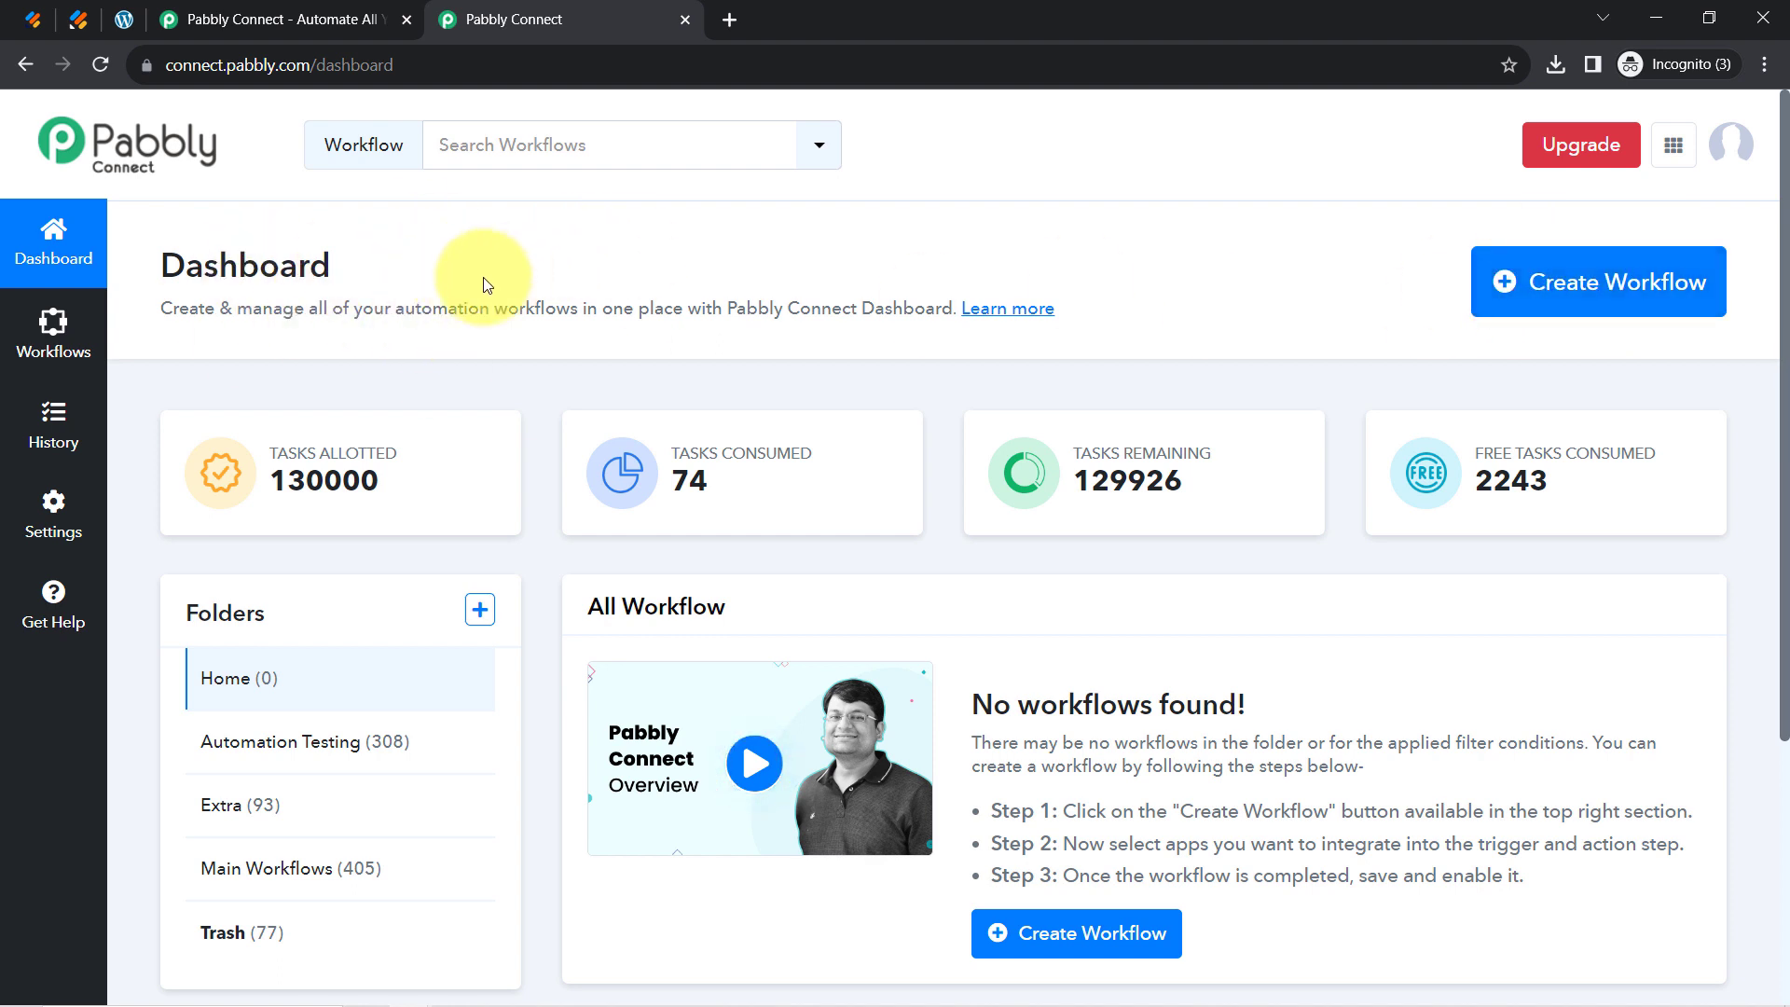
drag(259, 266, 332, 310)
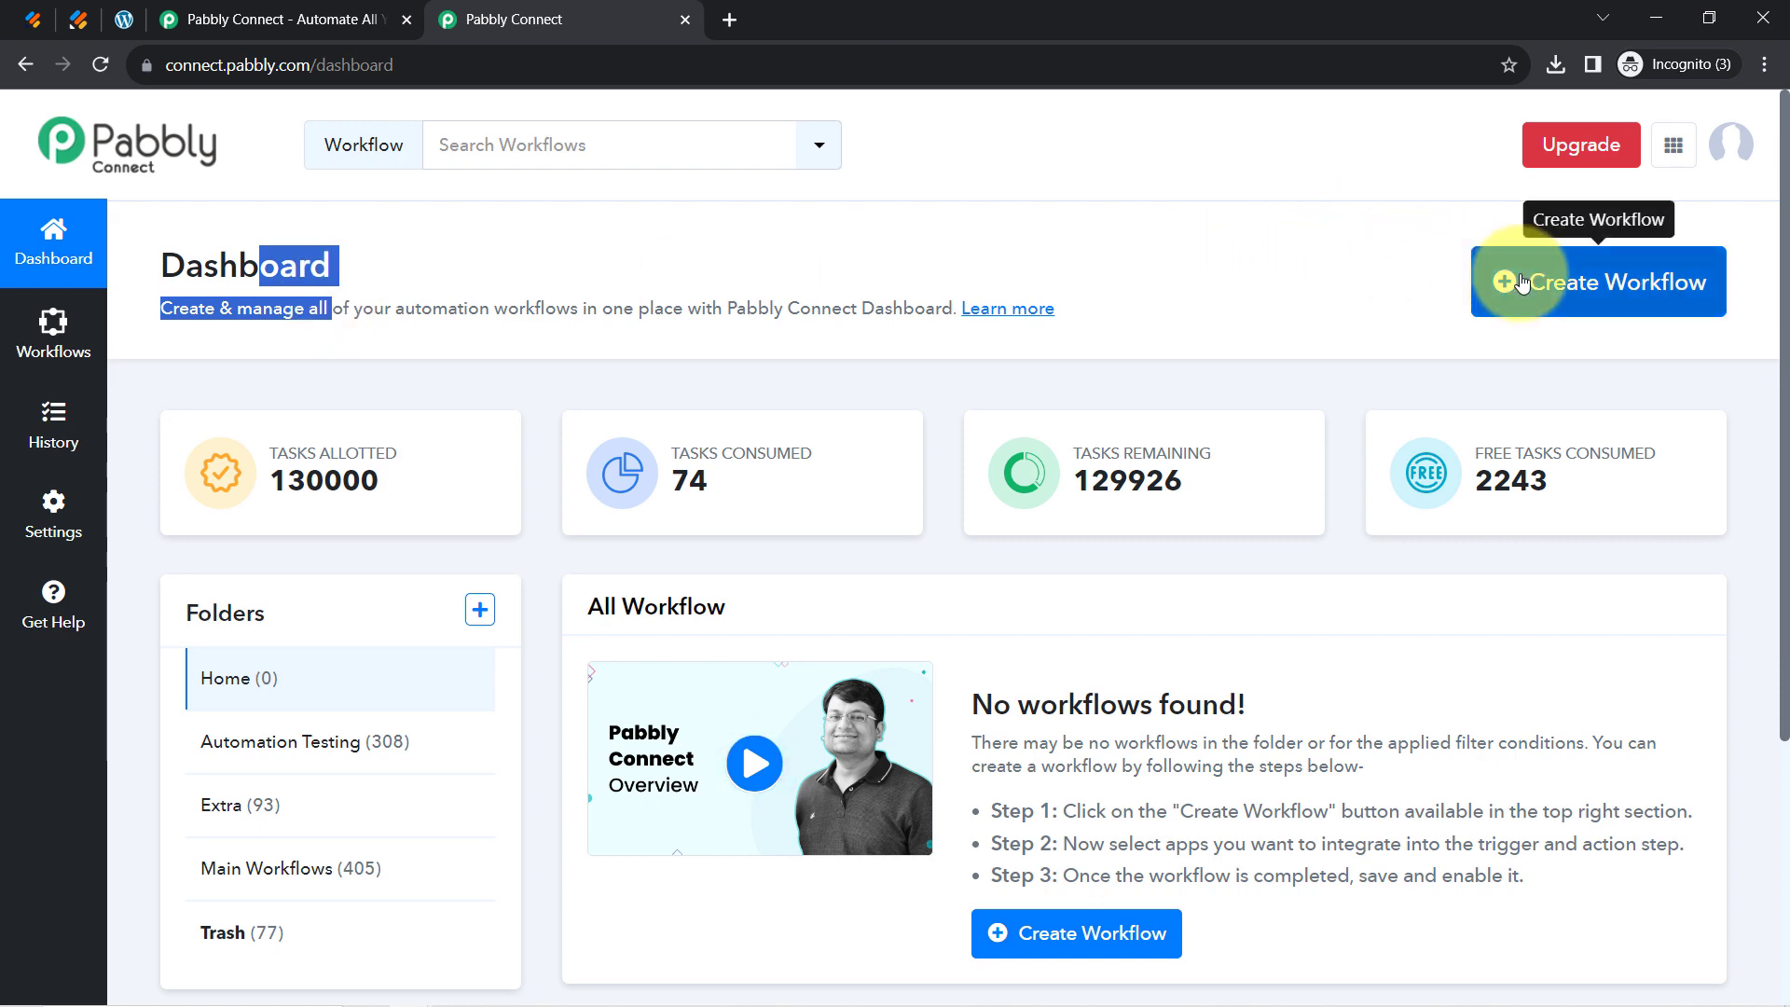
Create the workflow 'Create WordPress Blog Post from Webhook Response…' in the Main Workflows folder
click(1512, 286)
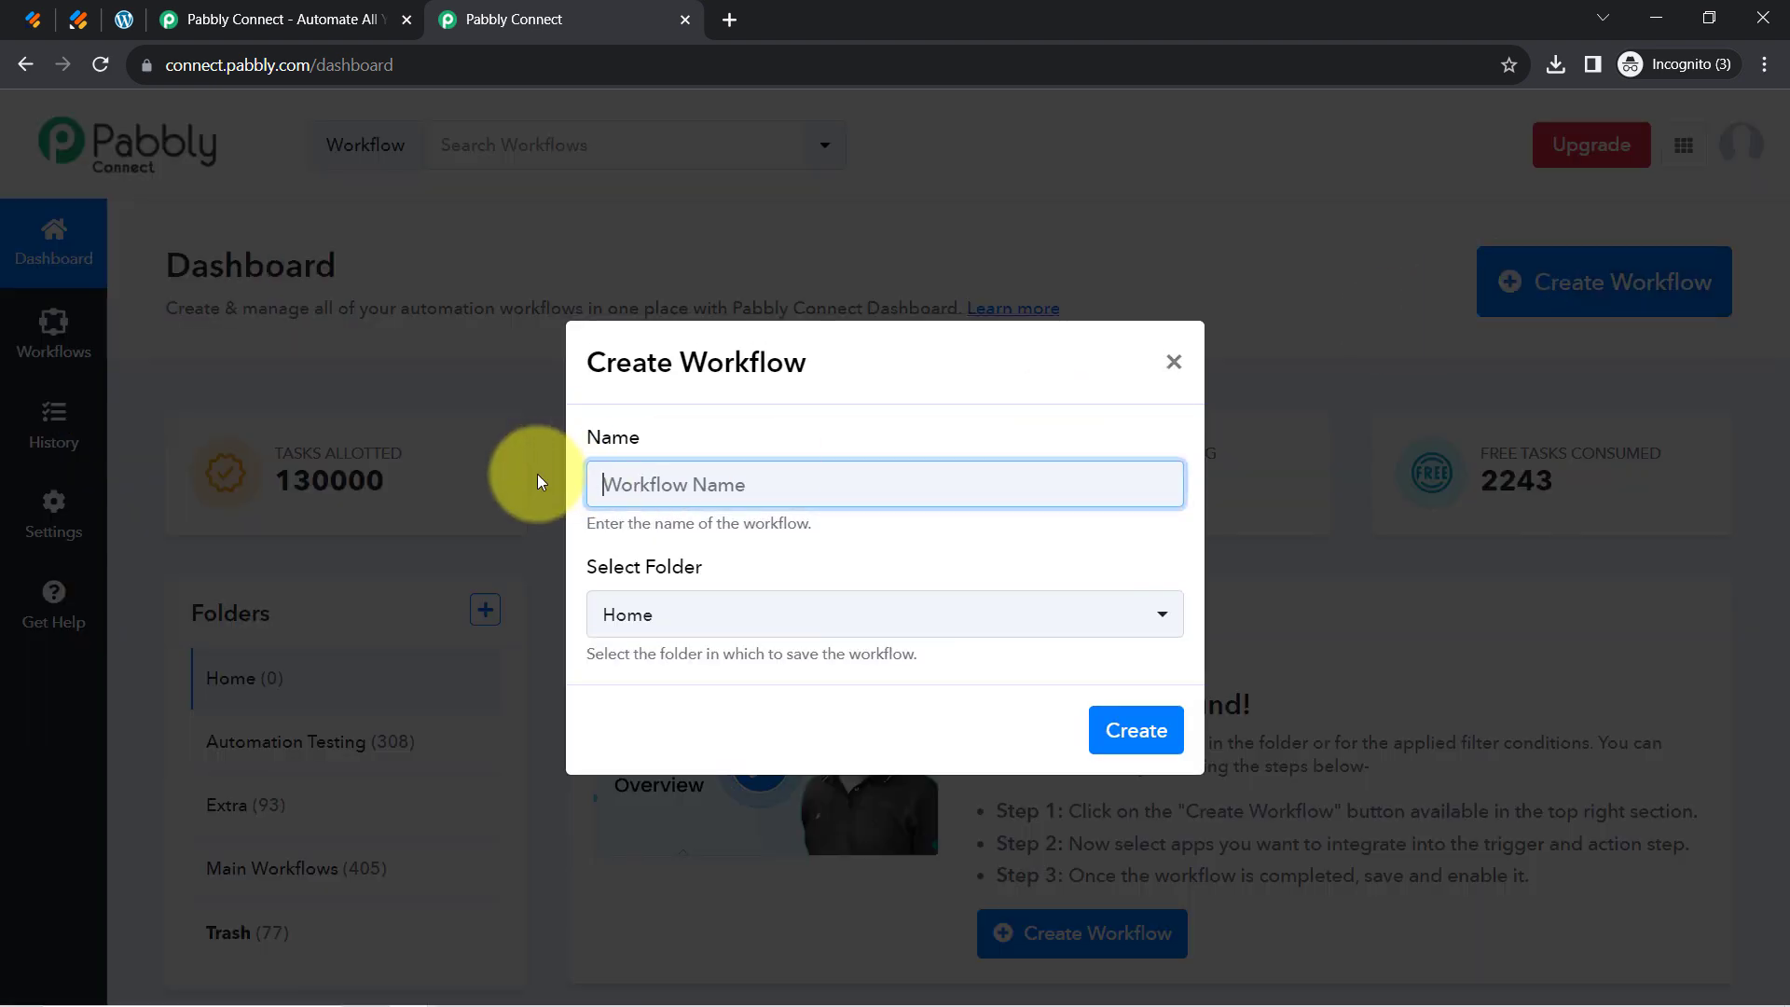
text(Create WordPress Blog Post from Webhook Response Automatically)
drag(844, 485, 594, 483)
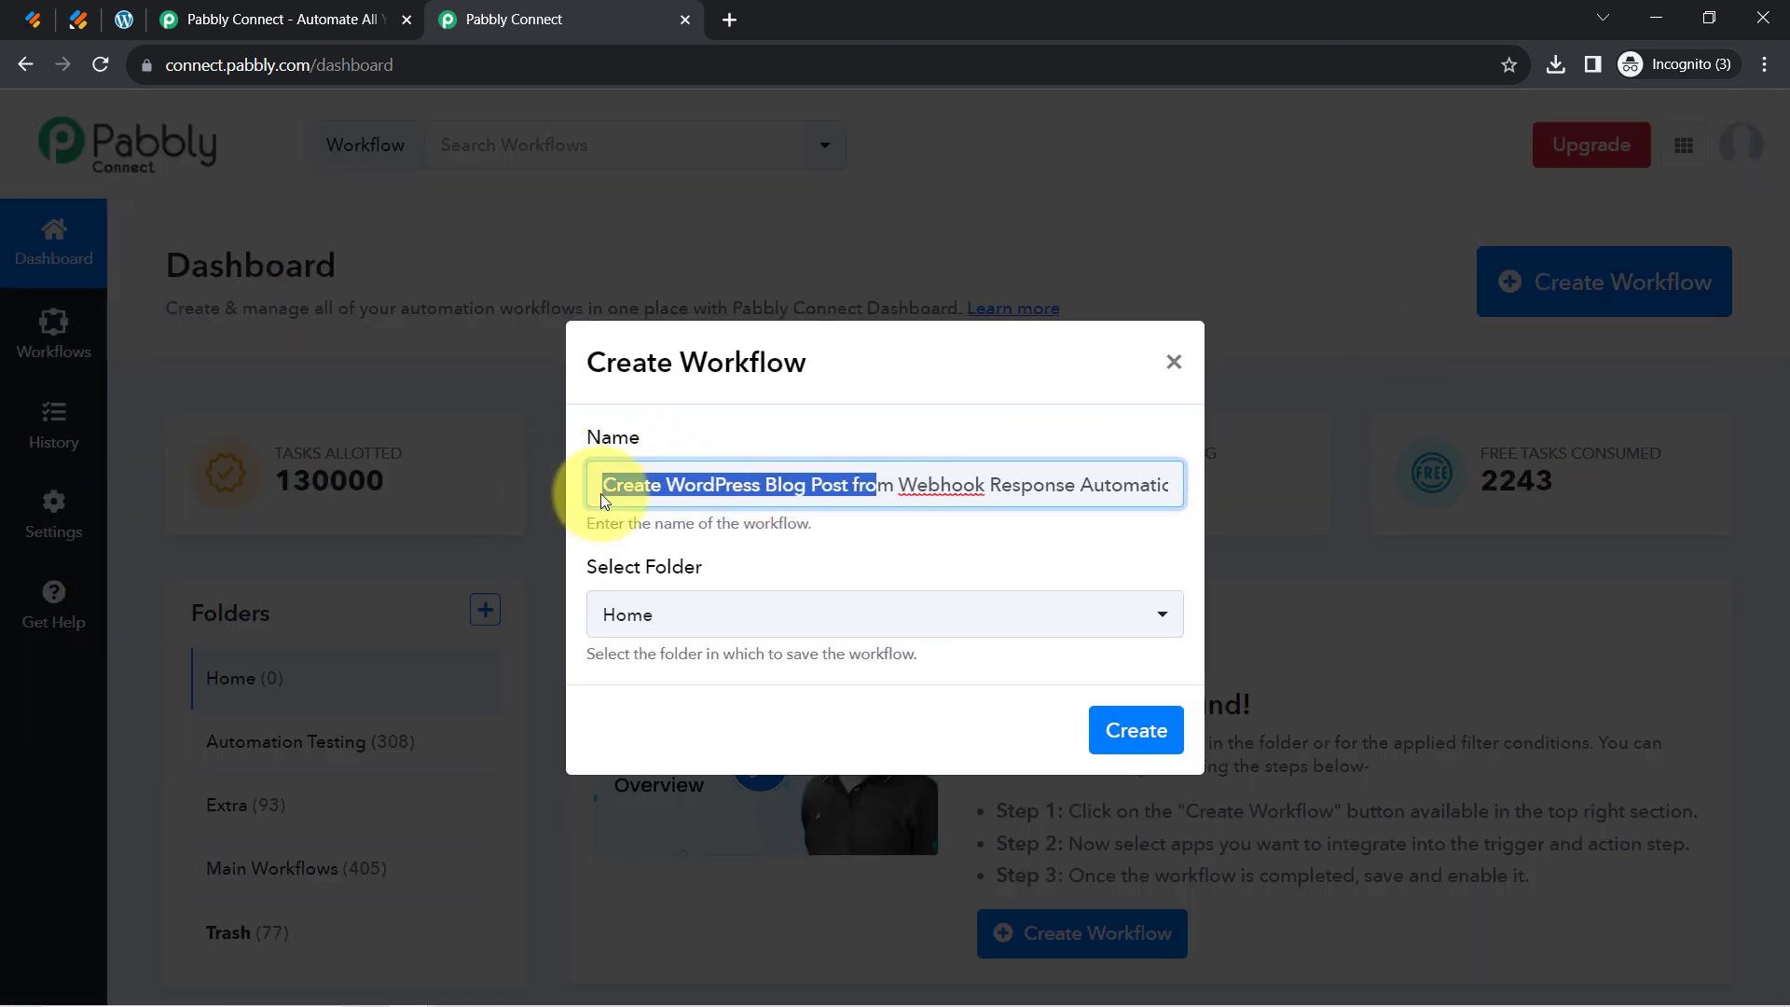
click(661, 484)
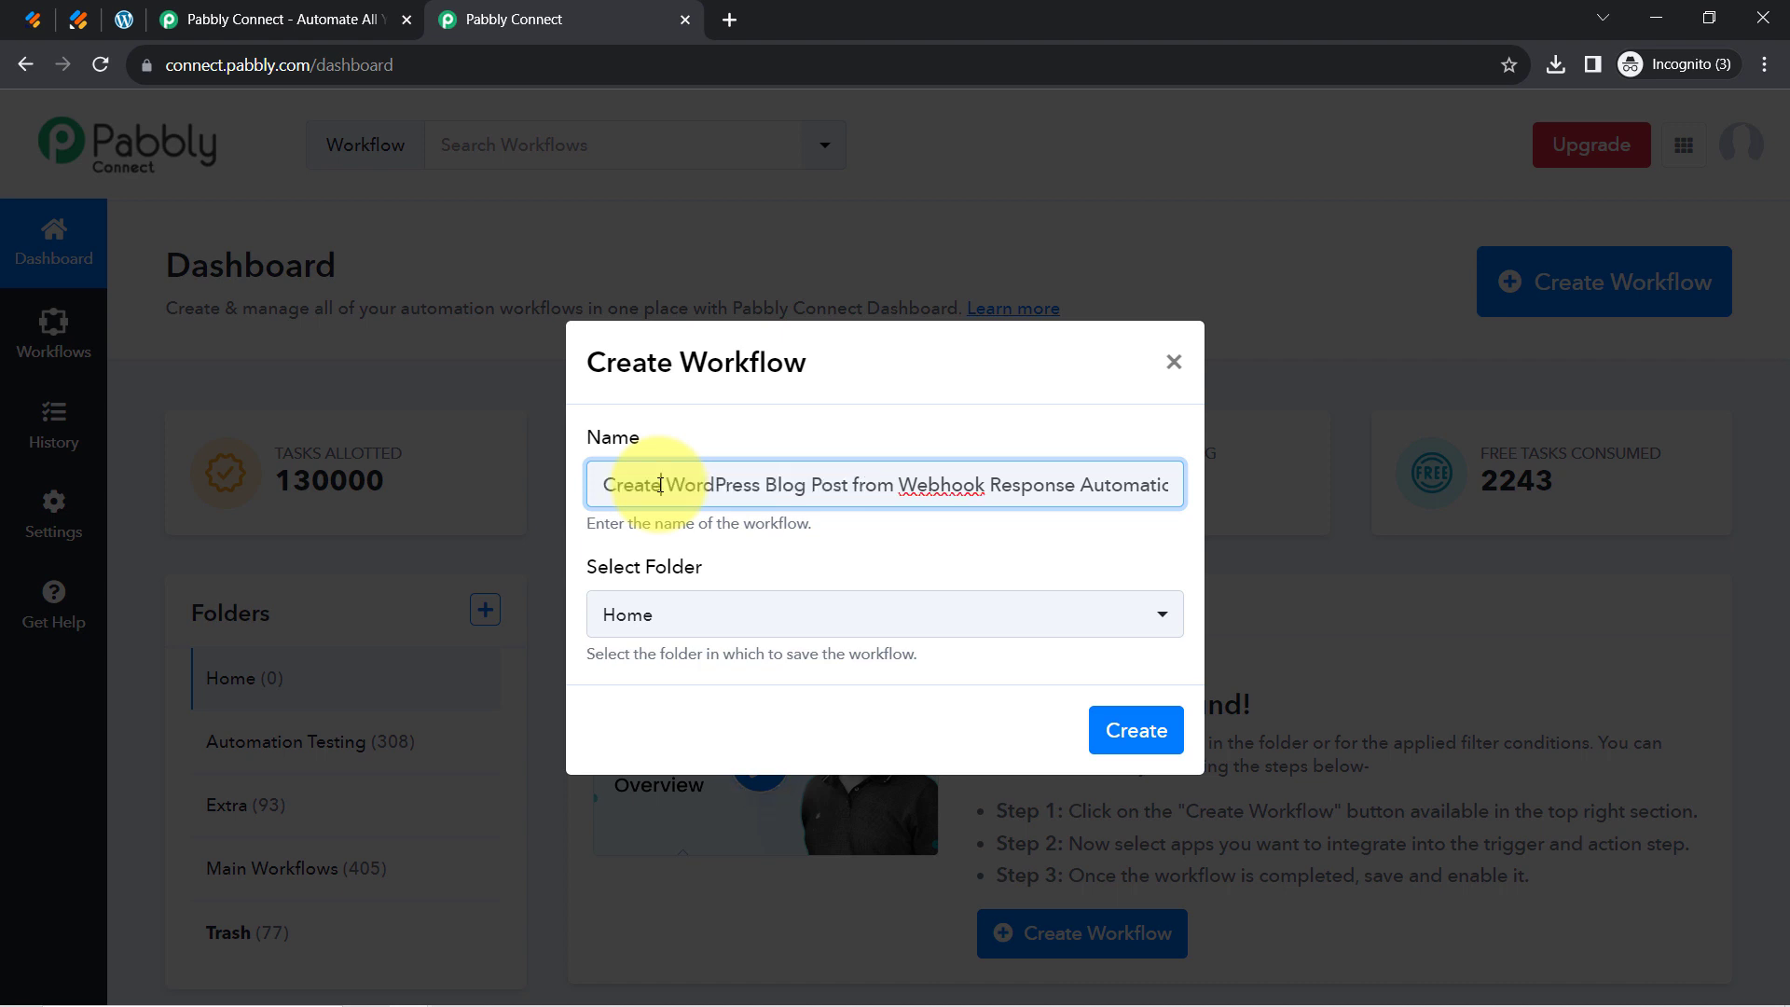
drag(625, 487, 1148, 489)
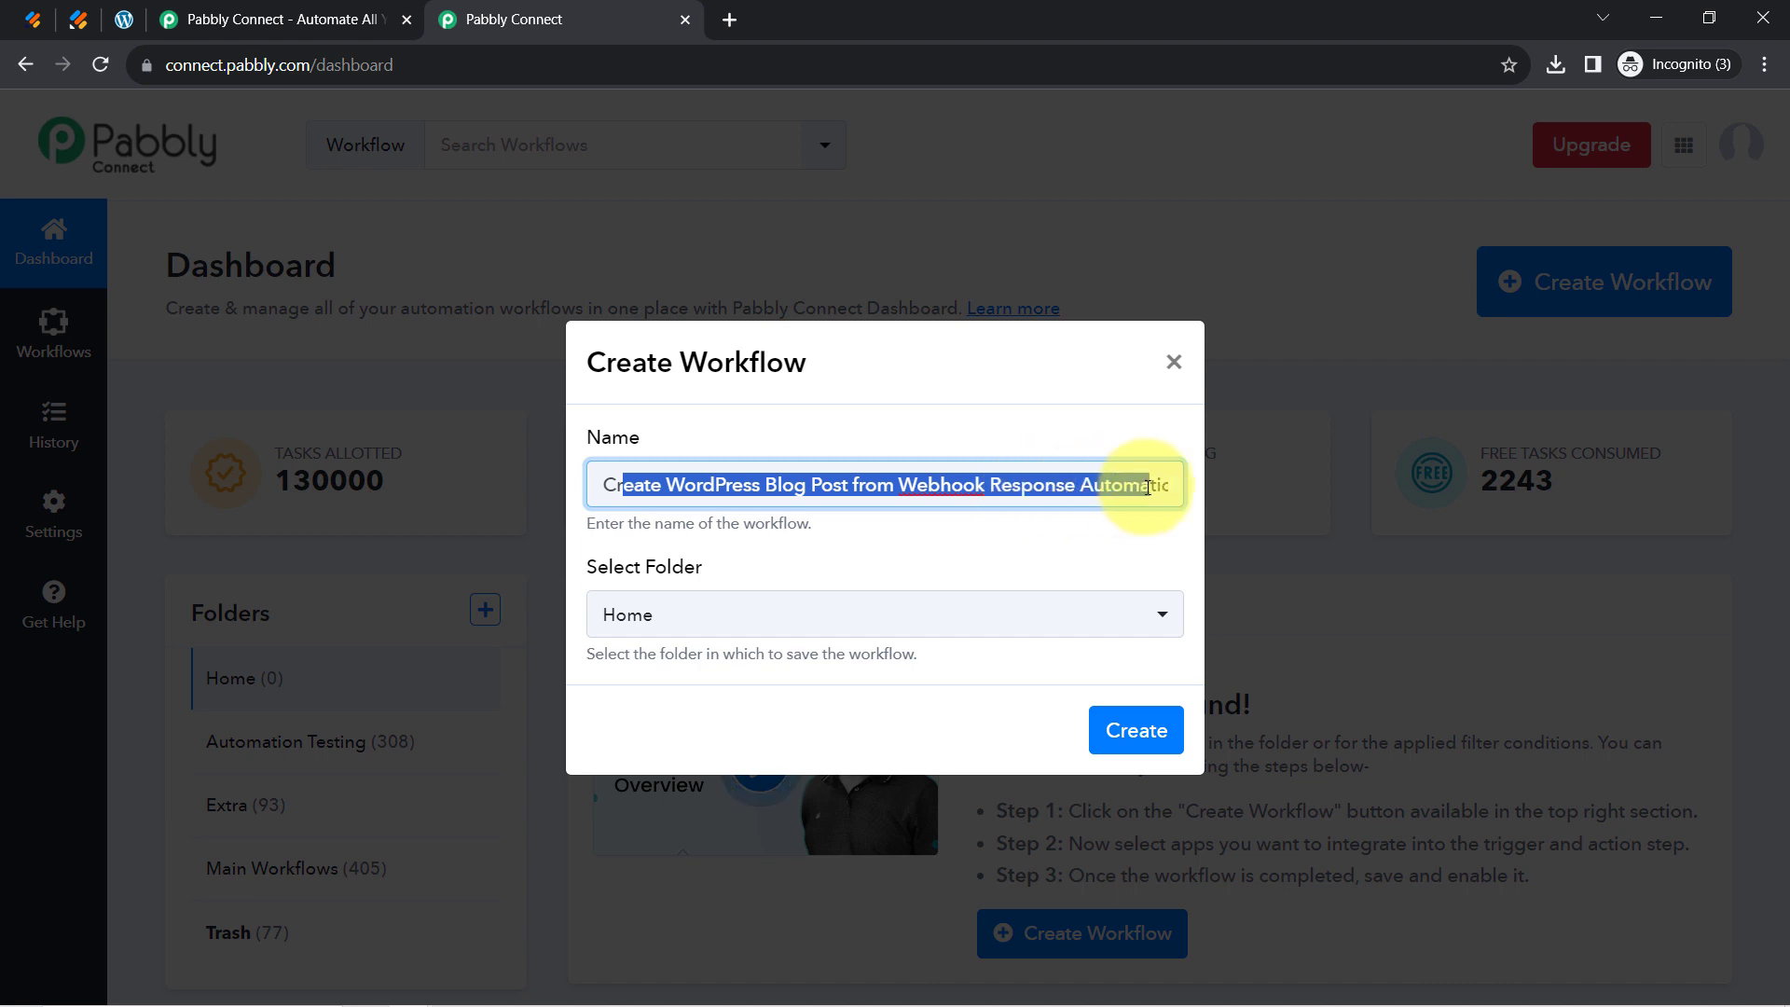
click(639, 612)
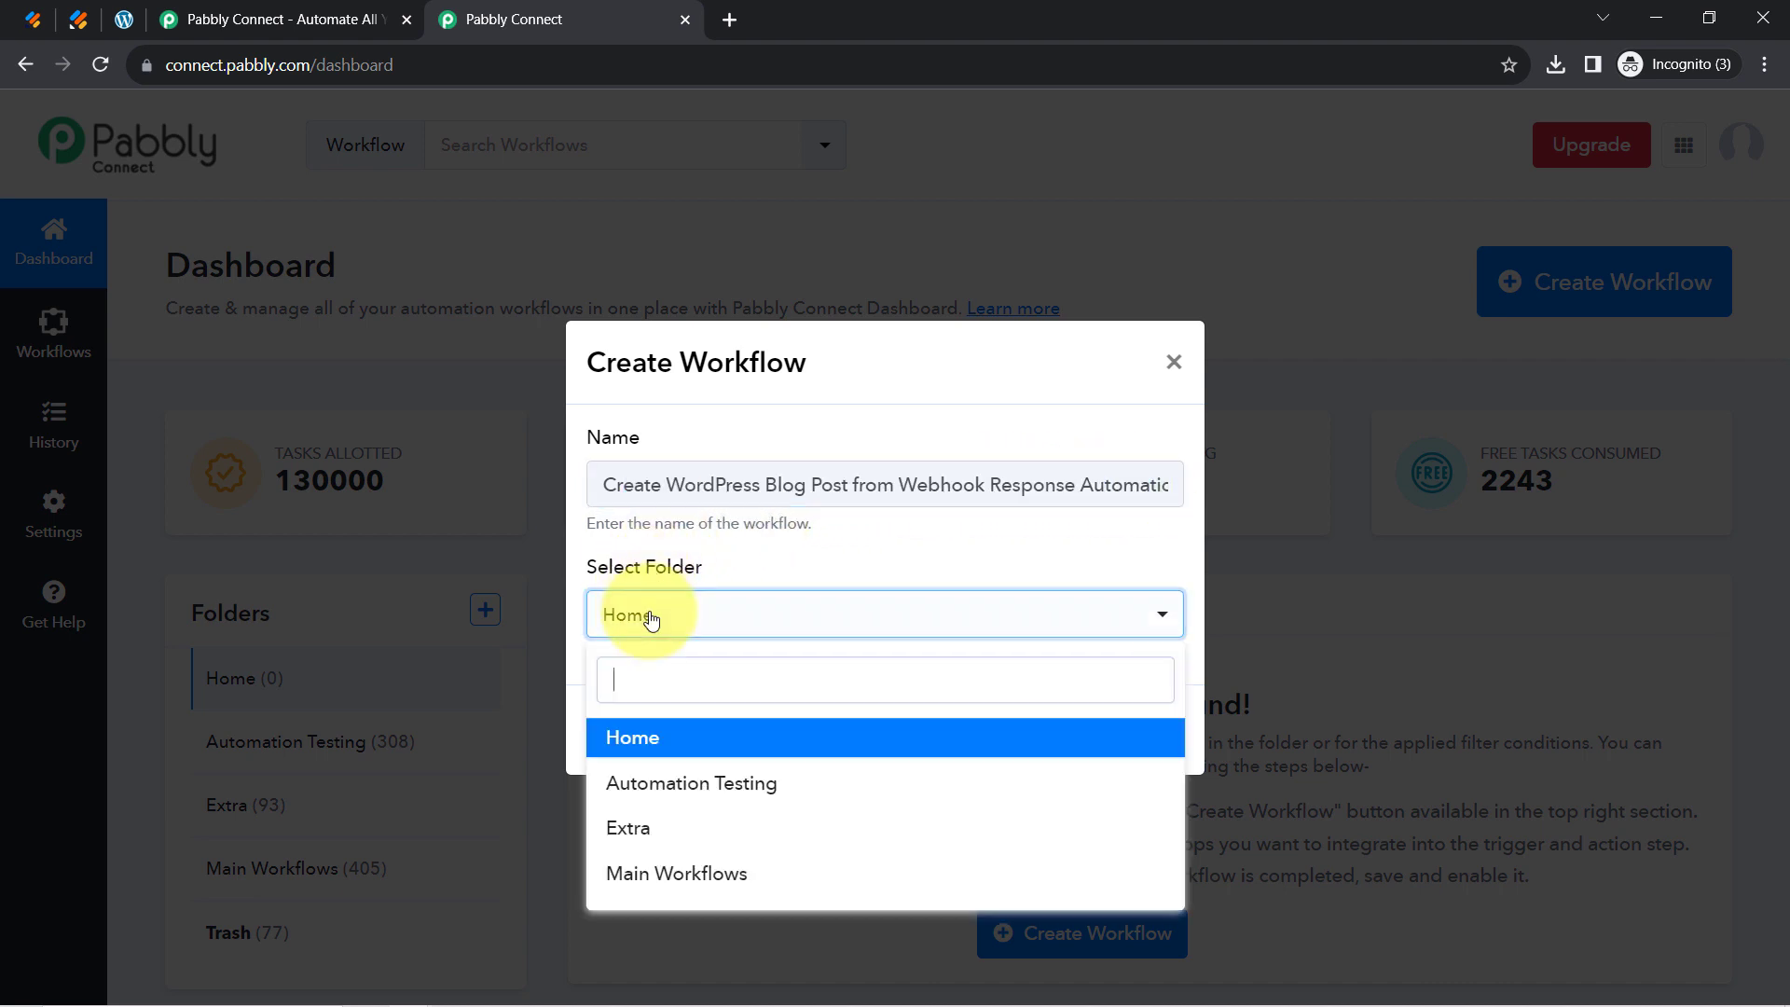
click(690, 871)
click(1155, 725)
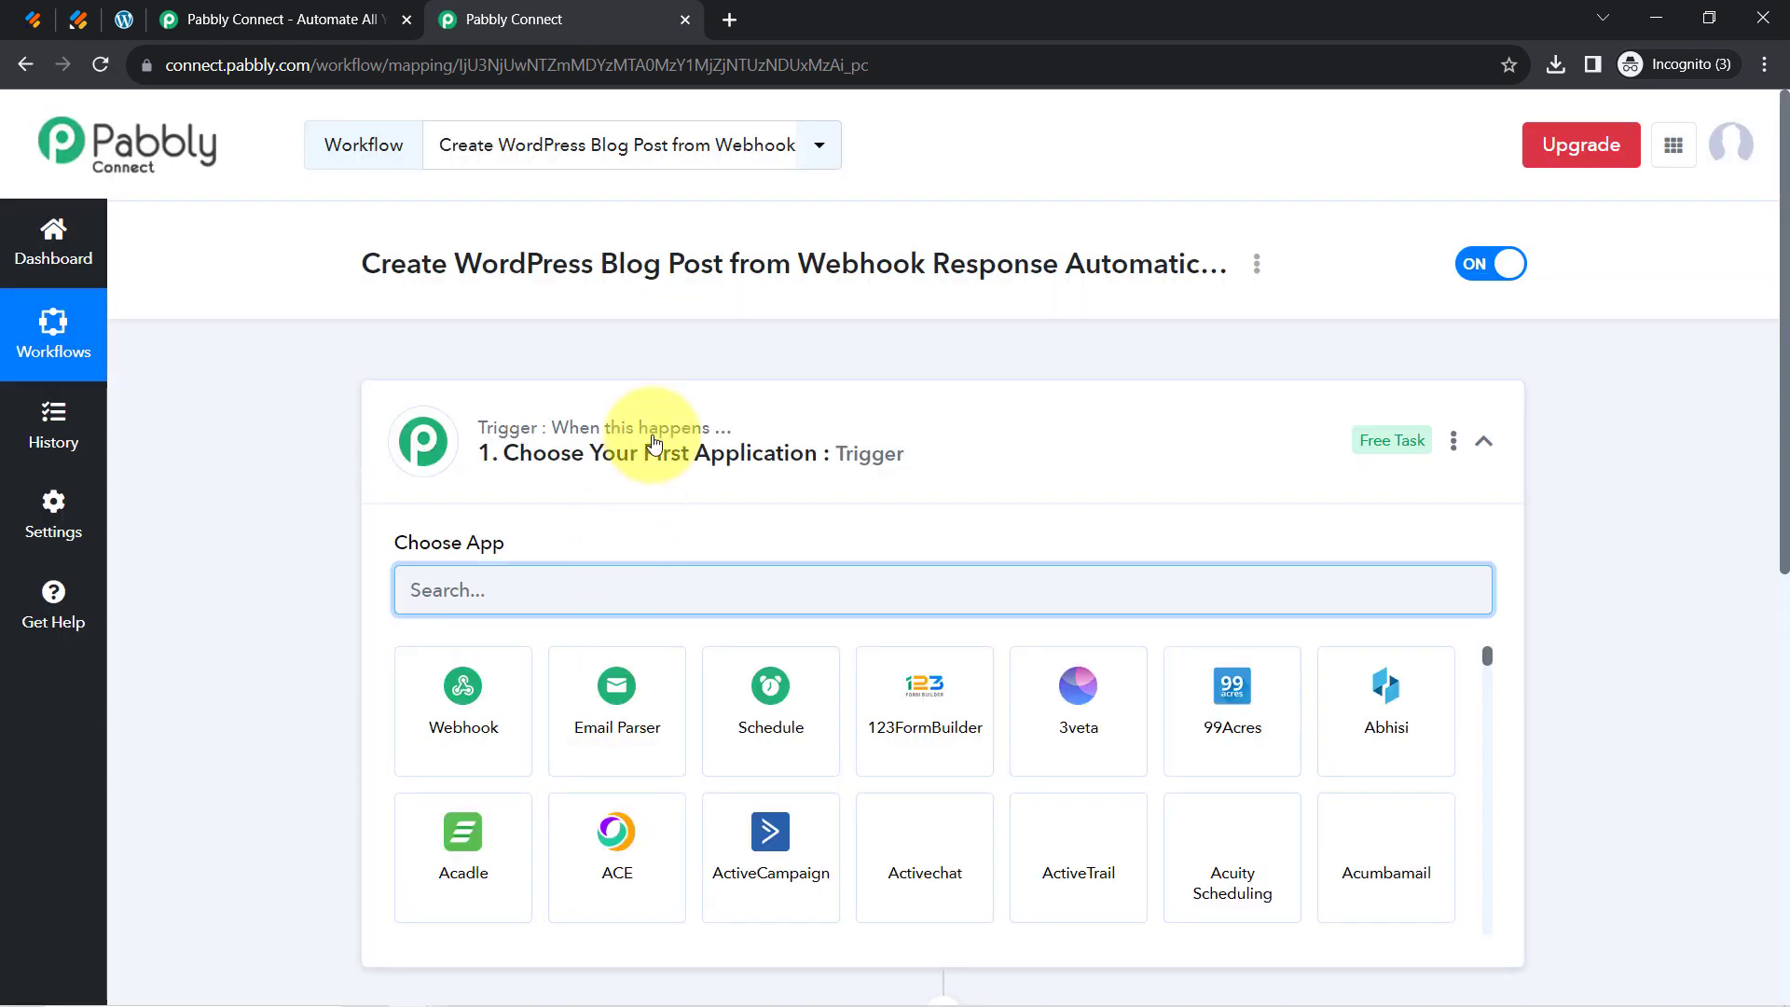
Choose Webhook by Pabbly as the trigger app to generate a Capture Webhook URL
click(653, 436)
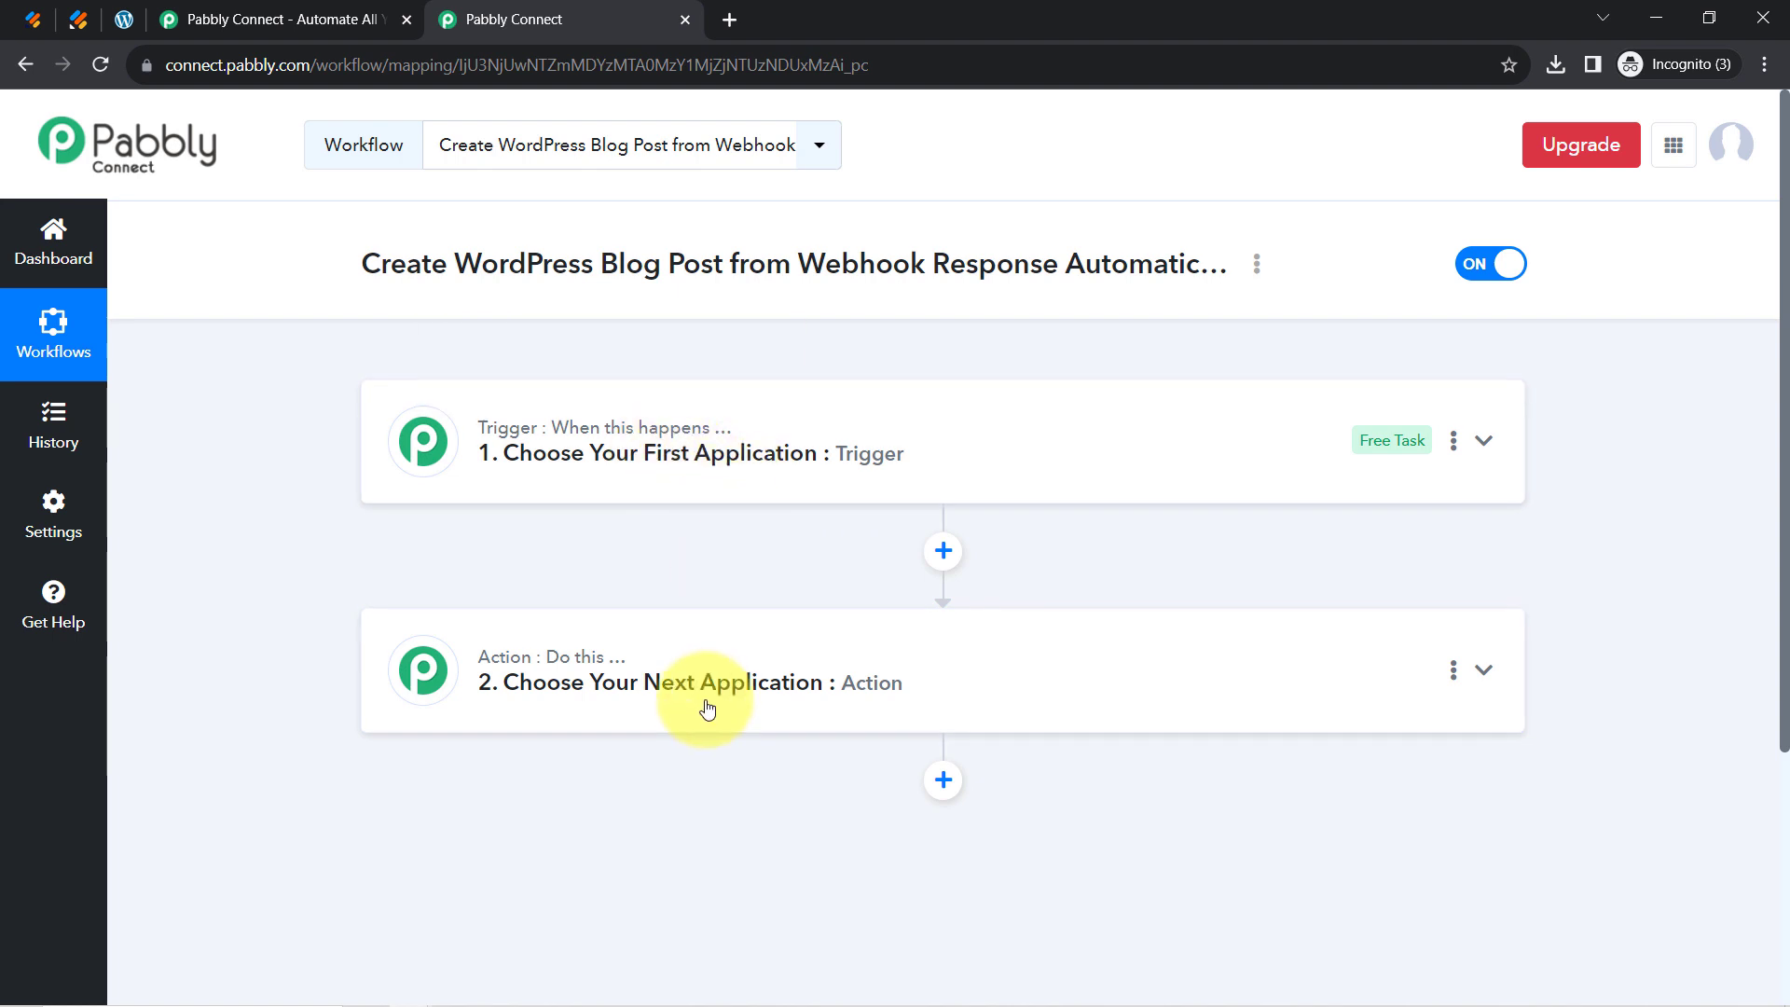
mouse_move(509, 434)
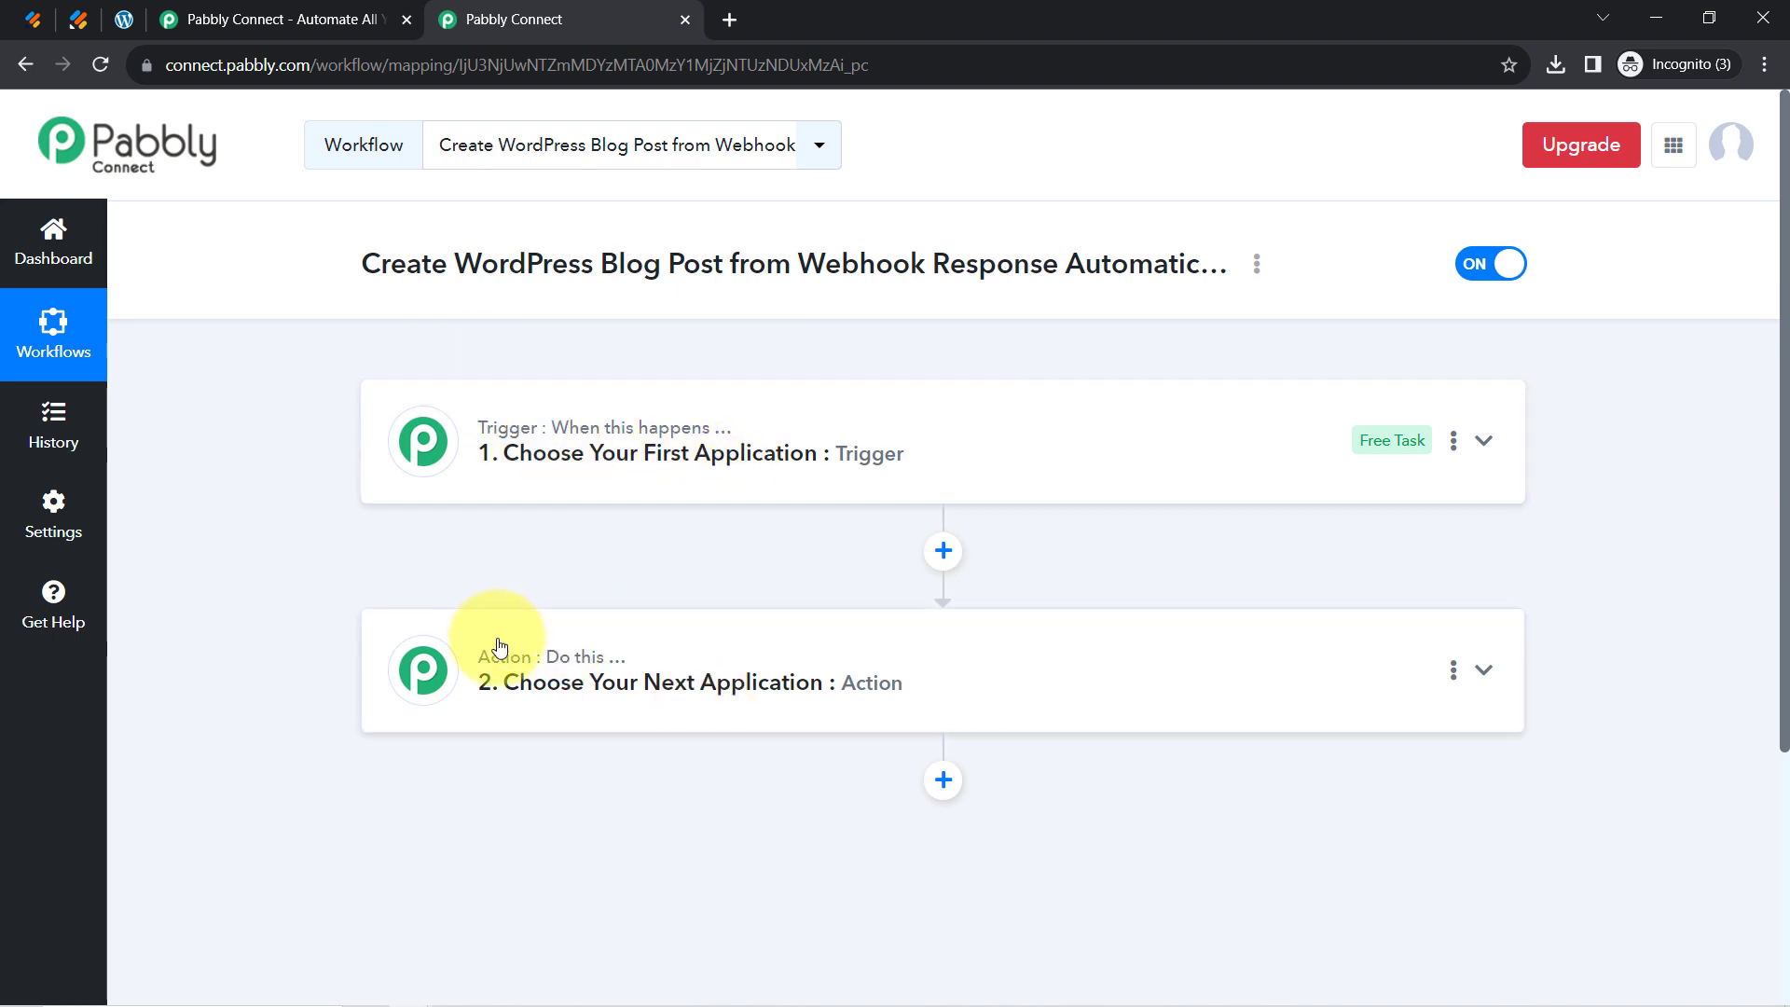
click(518, 437)
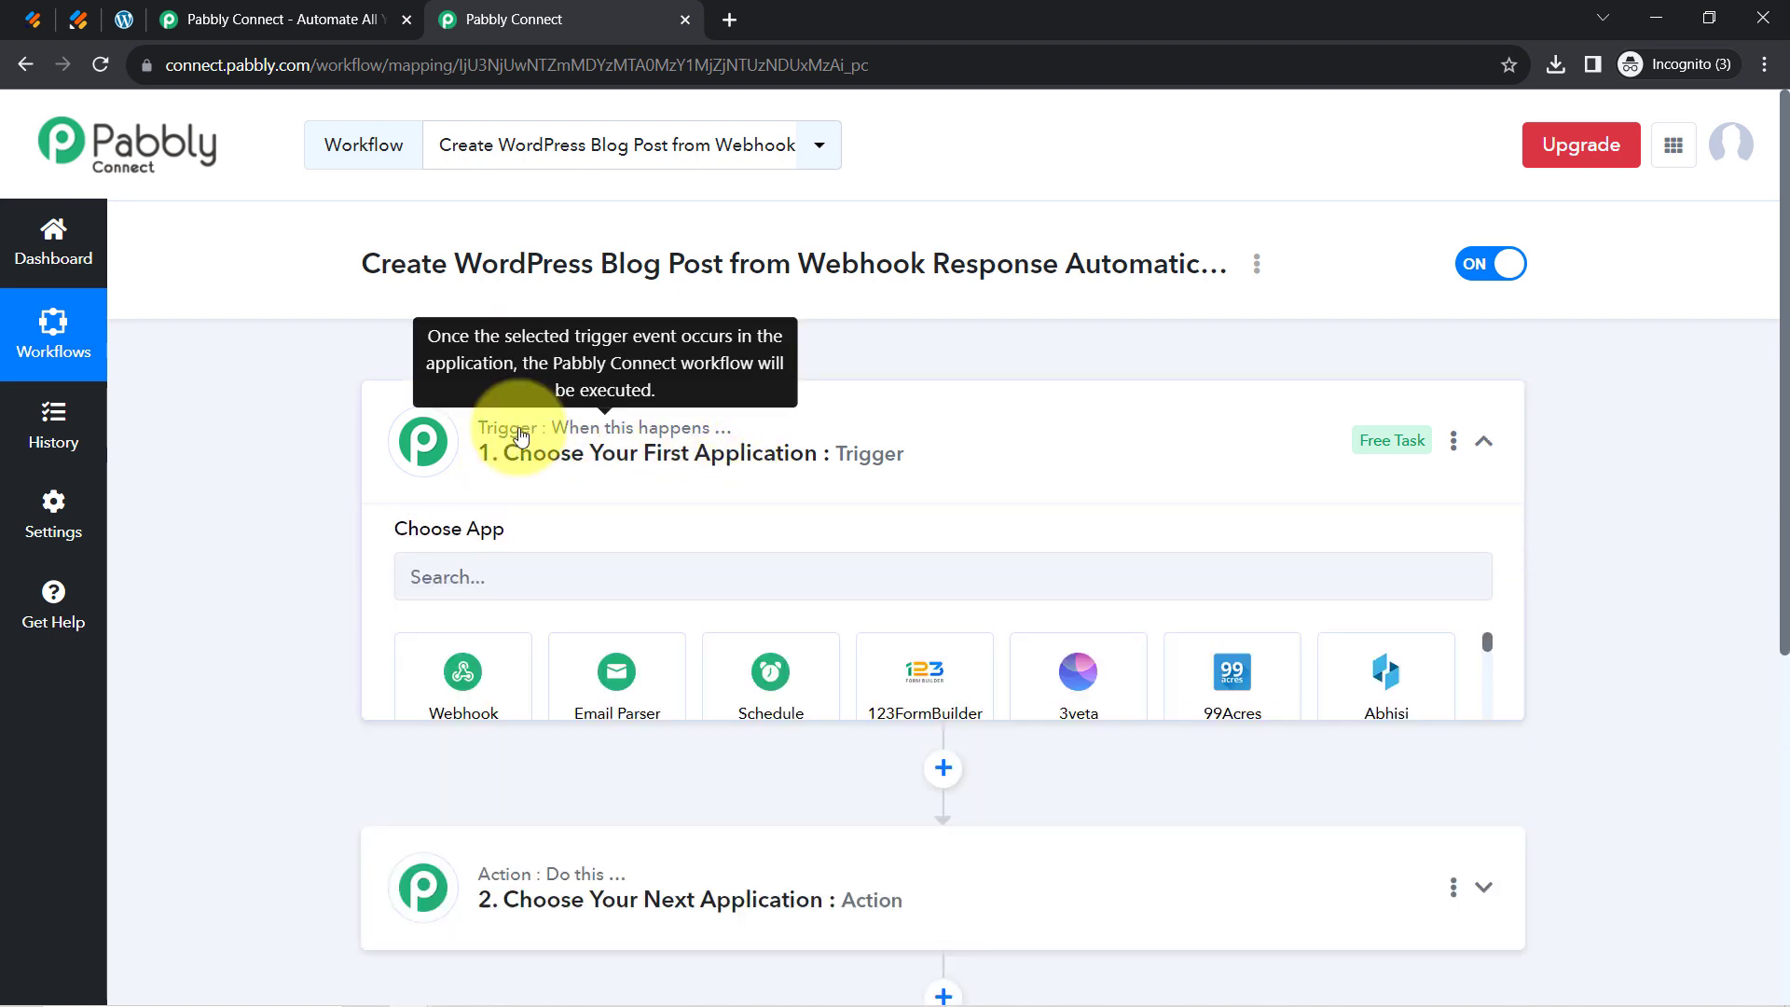
drag(364, 264, 1138, 288)
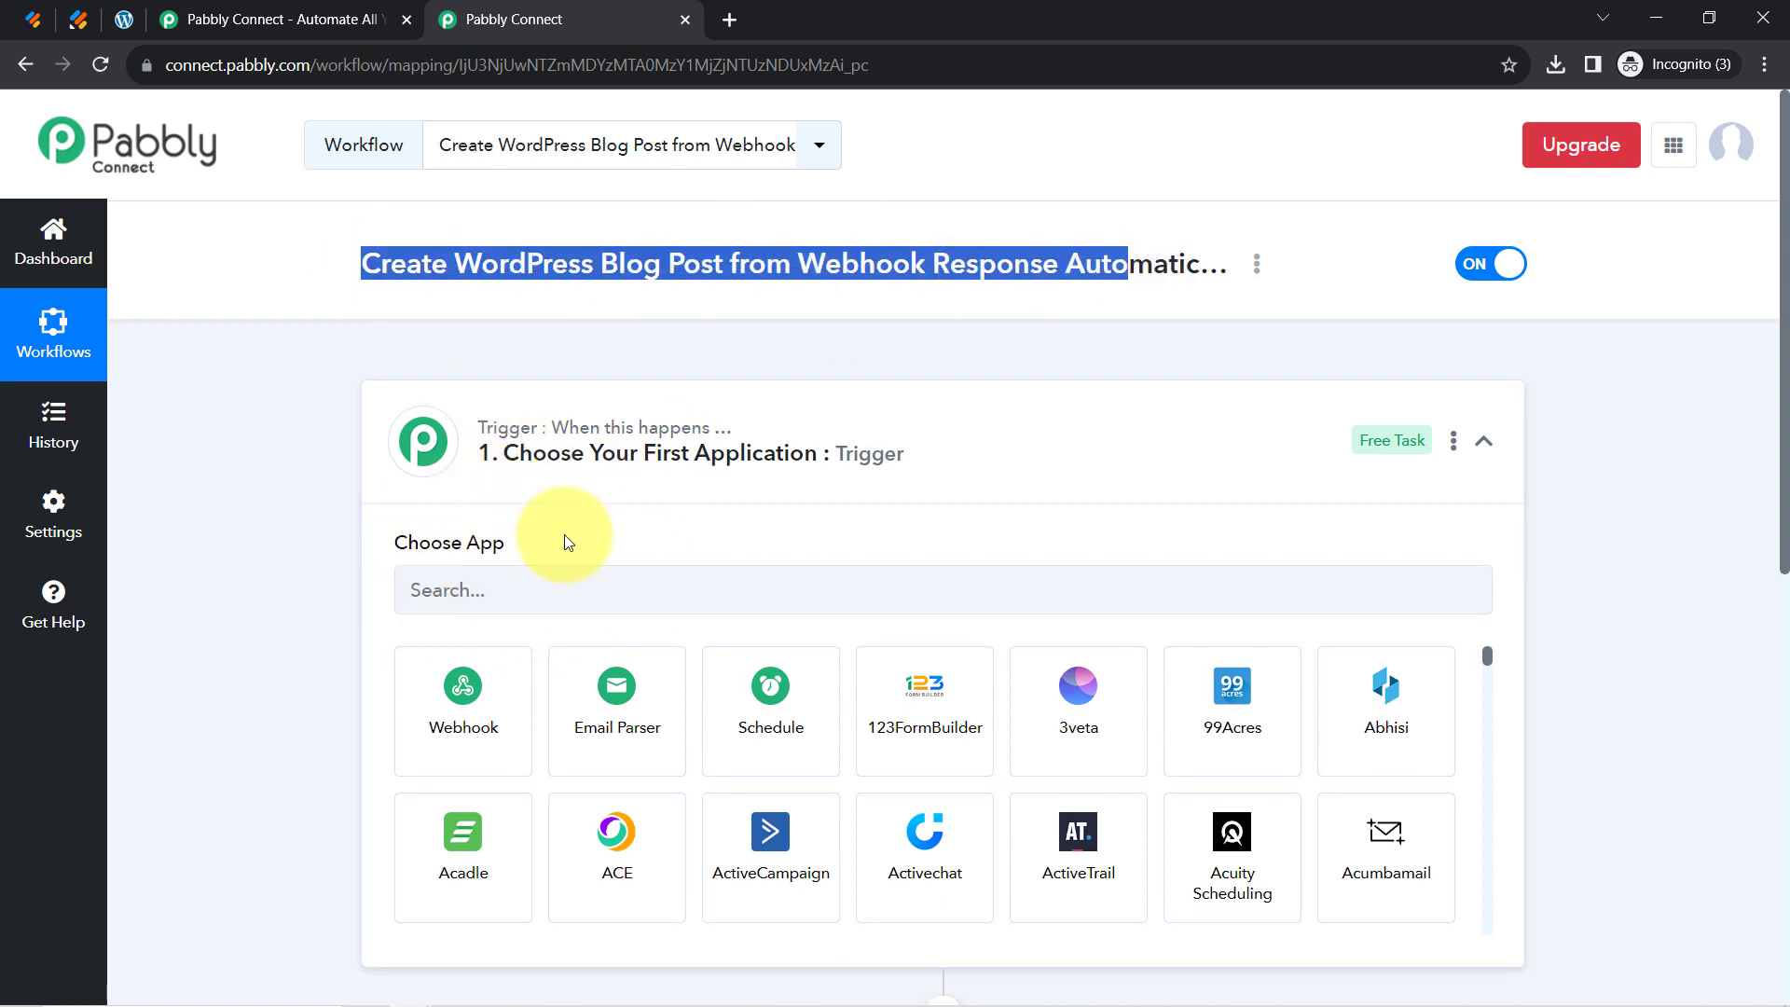
click(461, 727)
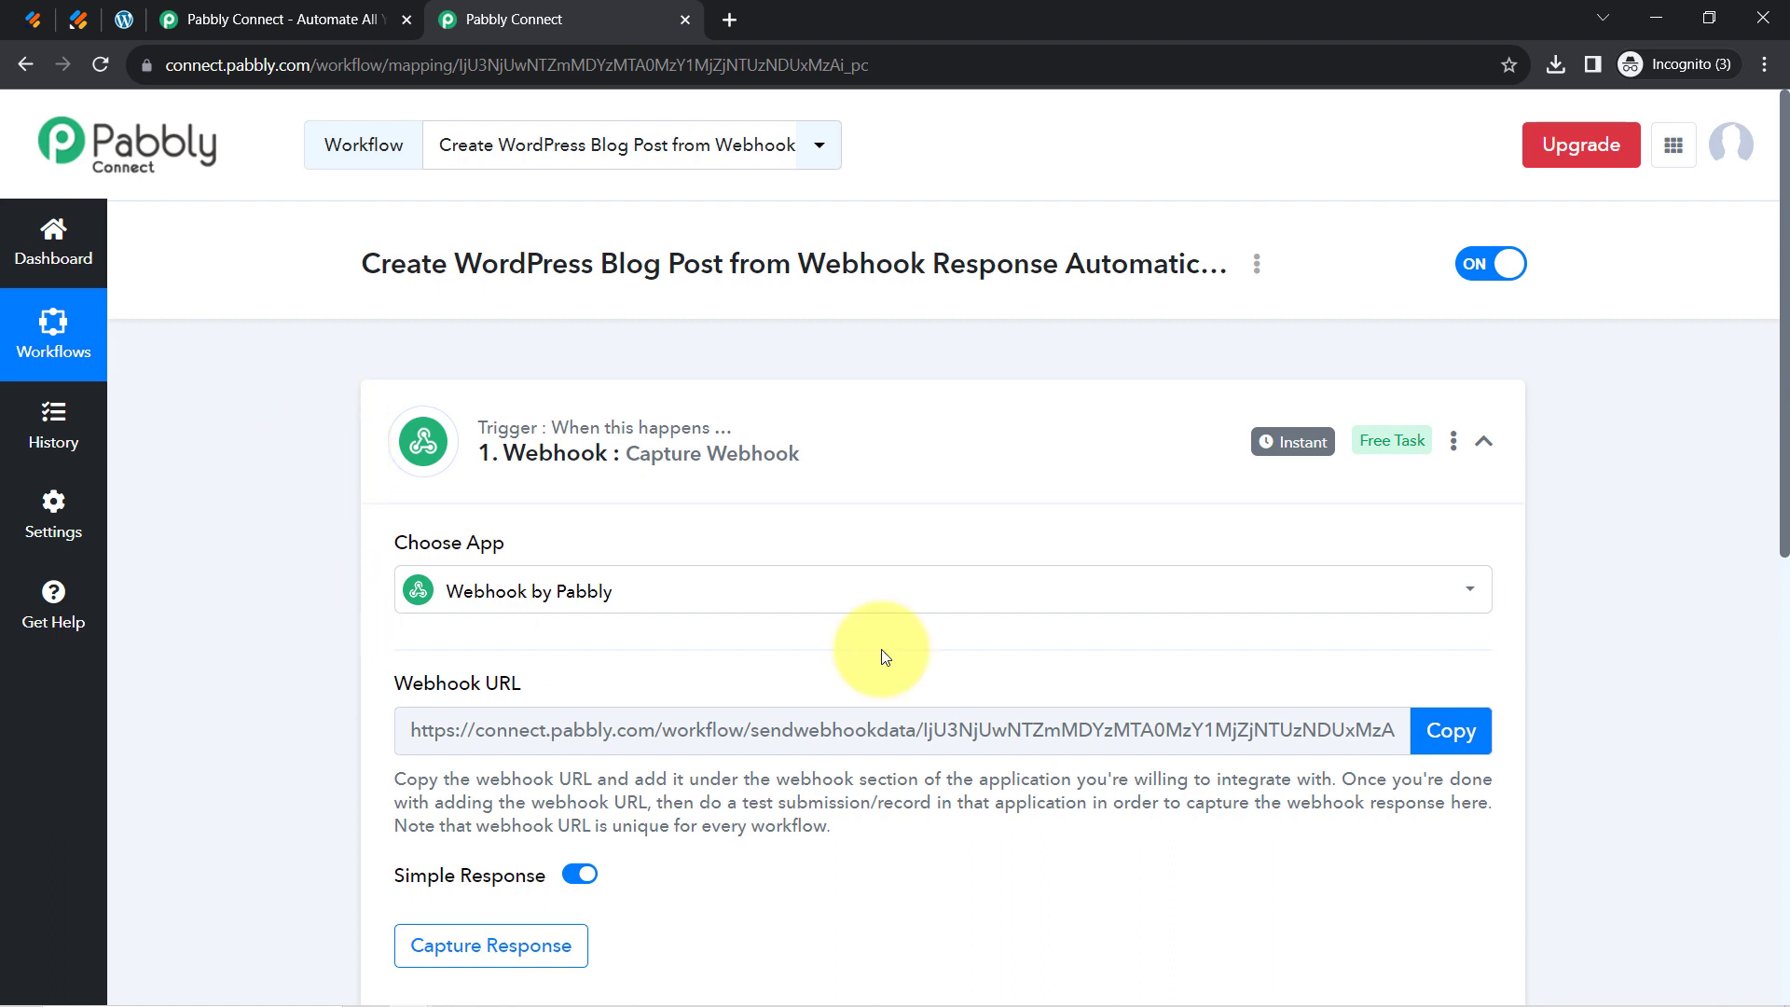
drag(1784, 362, 1785, 481)
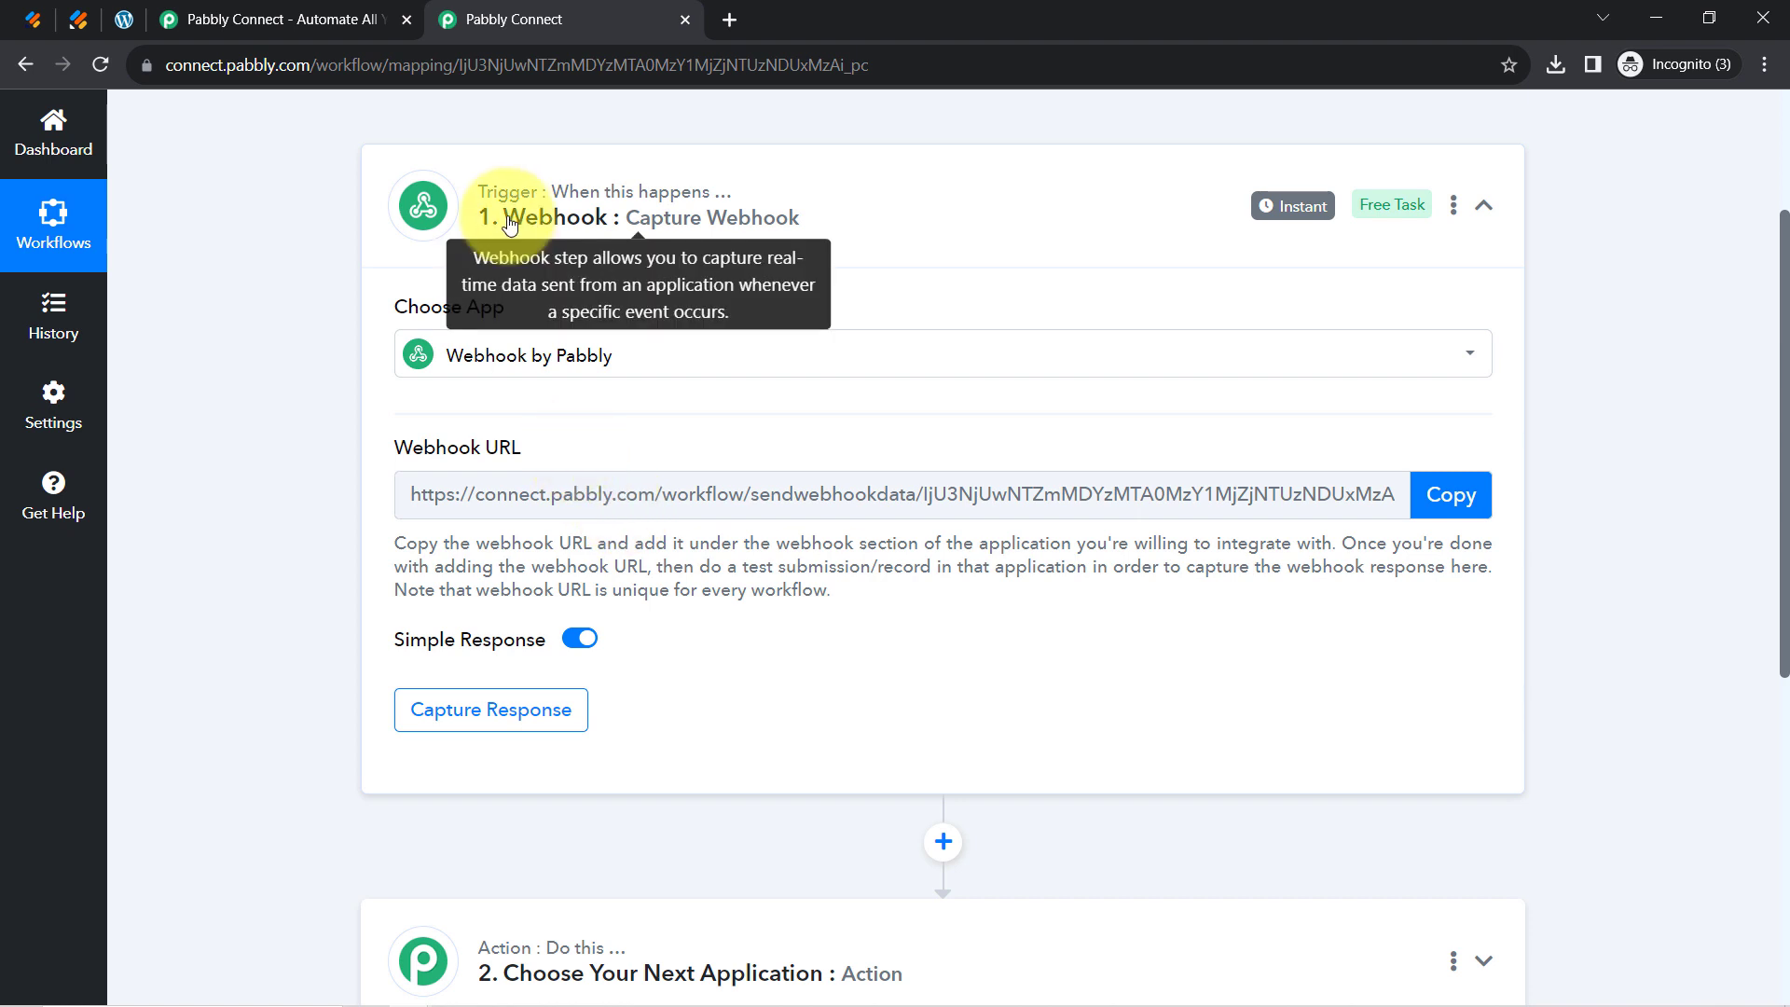
Reselect the Webhook trigger app, copy its webhook URL, and go to Jotform's forms list
click(454, 351)
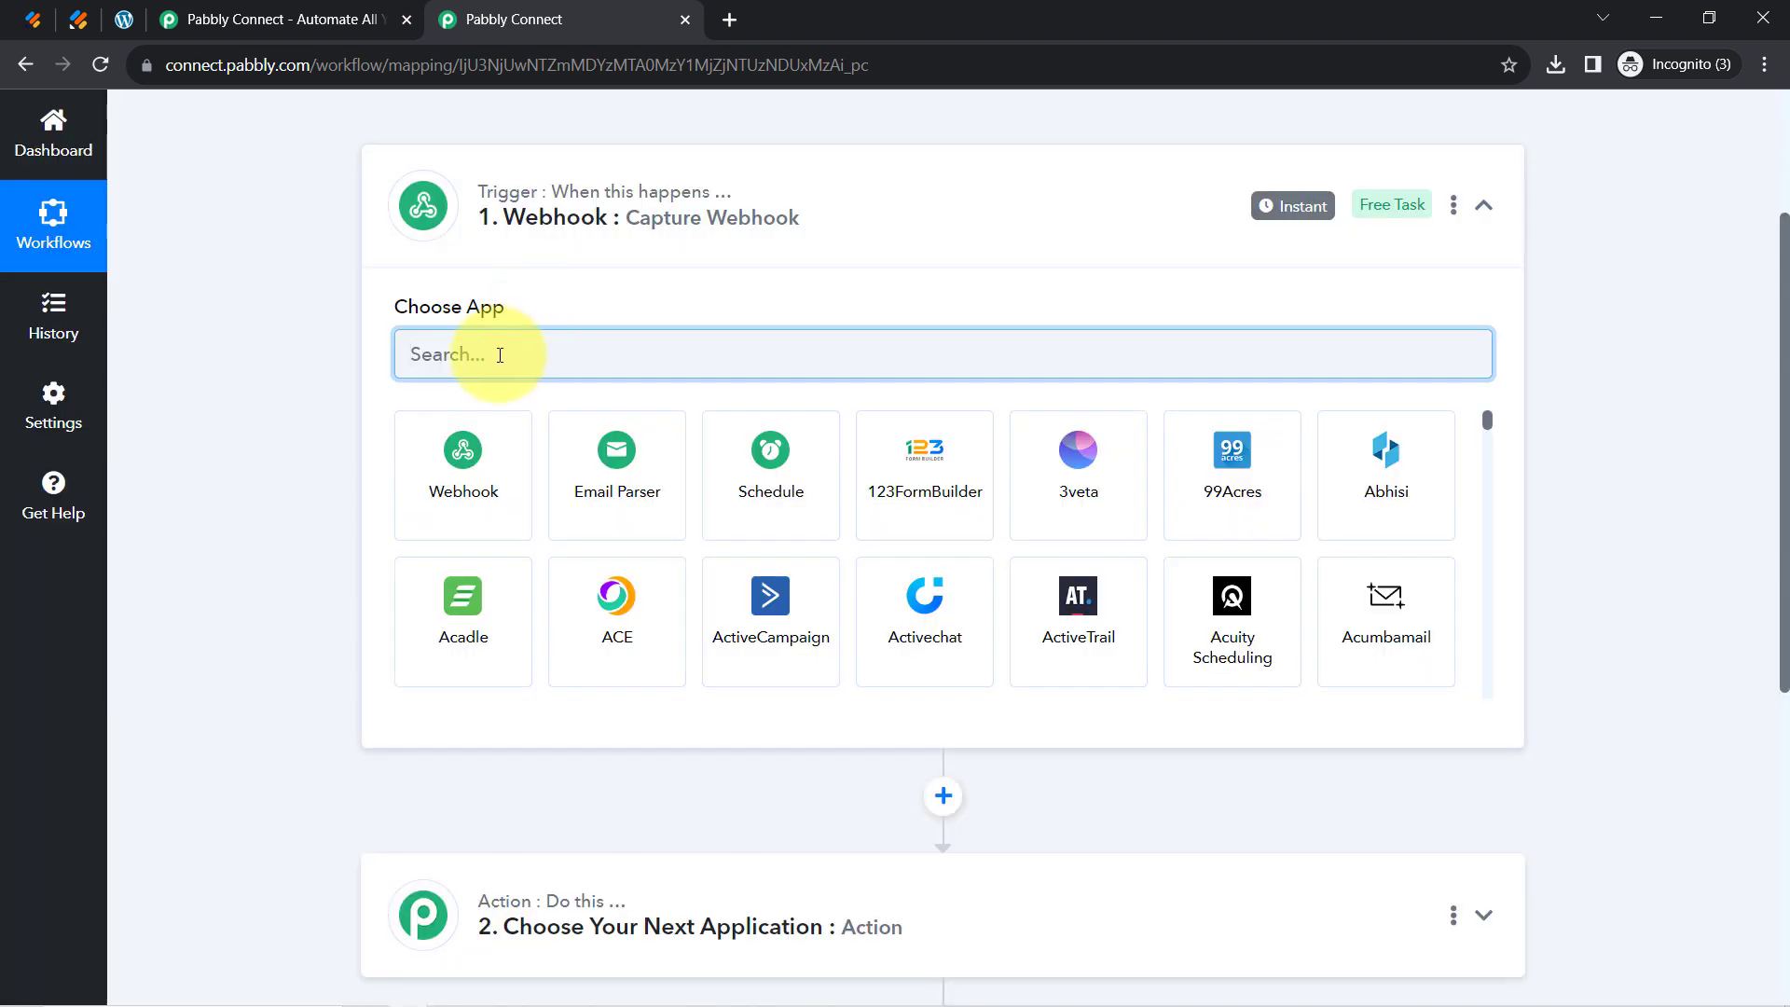
text(jotf)
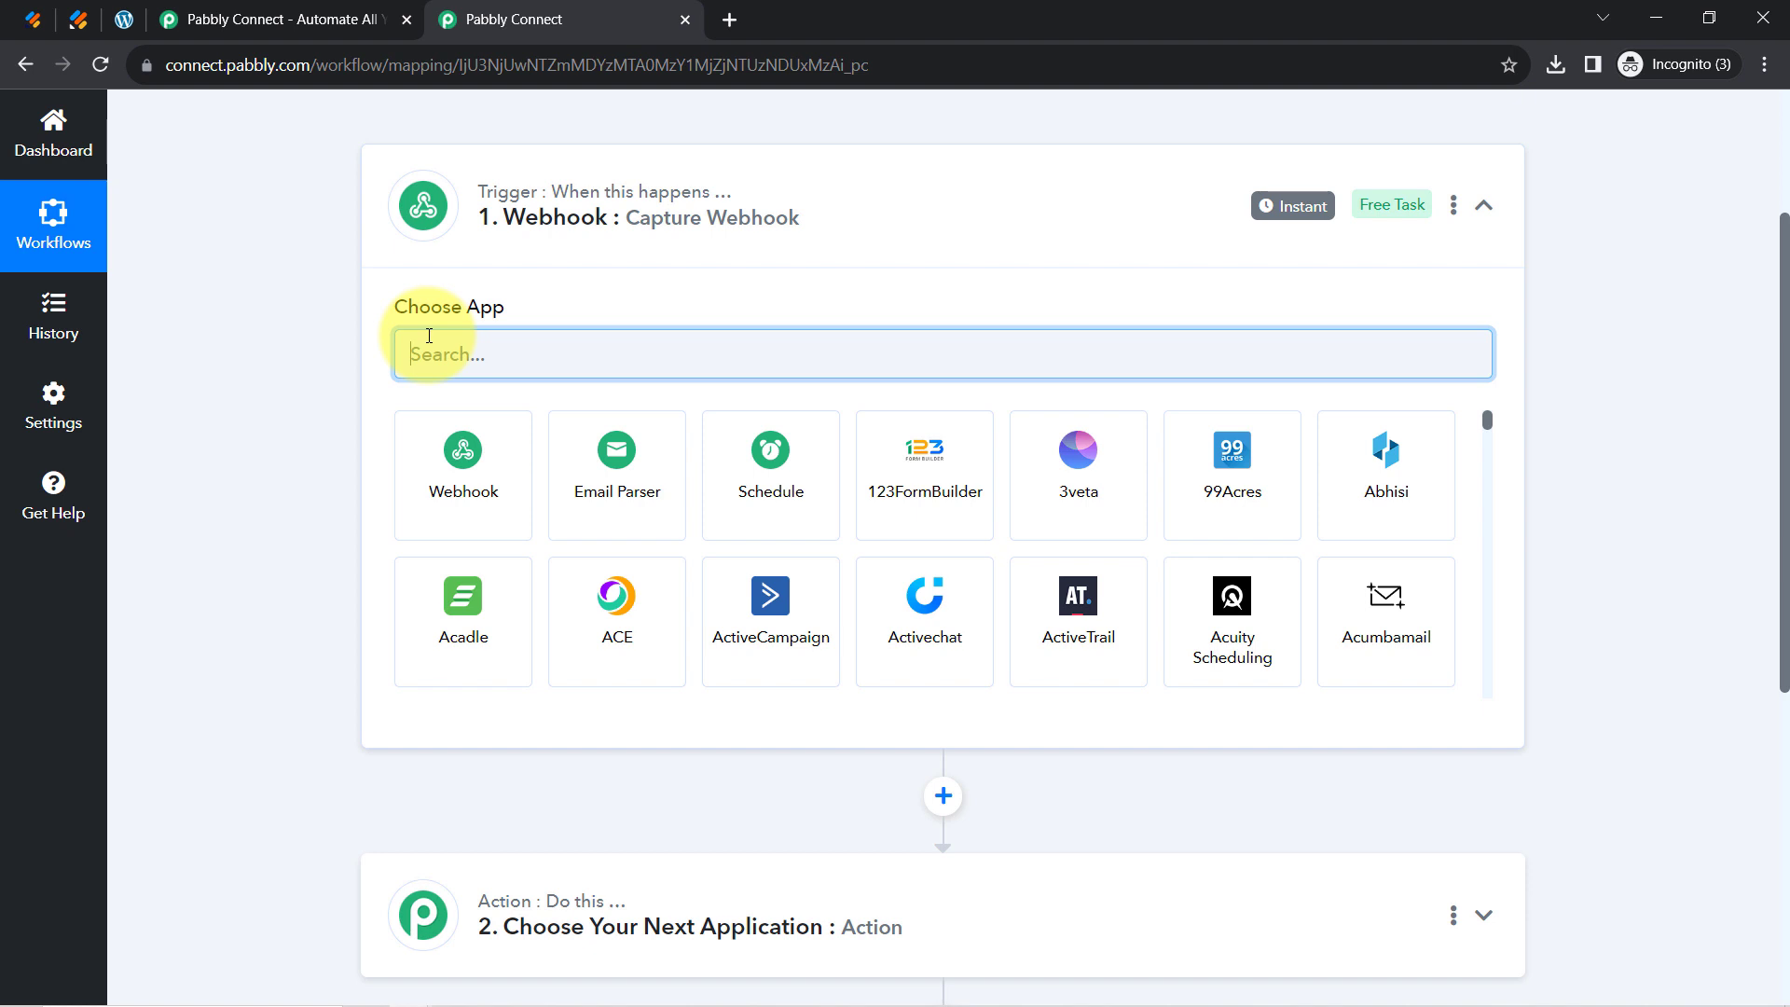
text(webh)
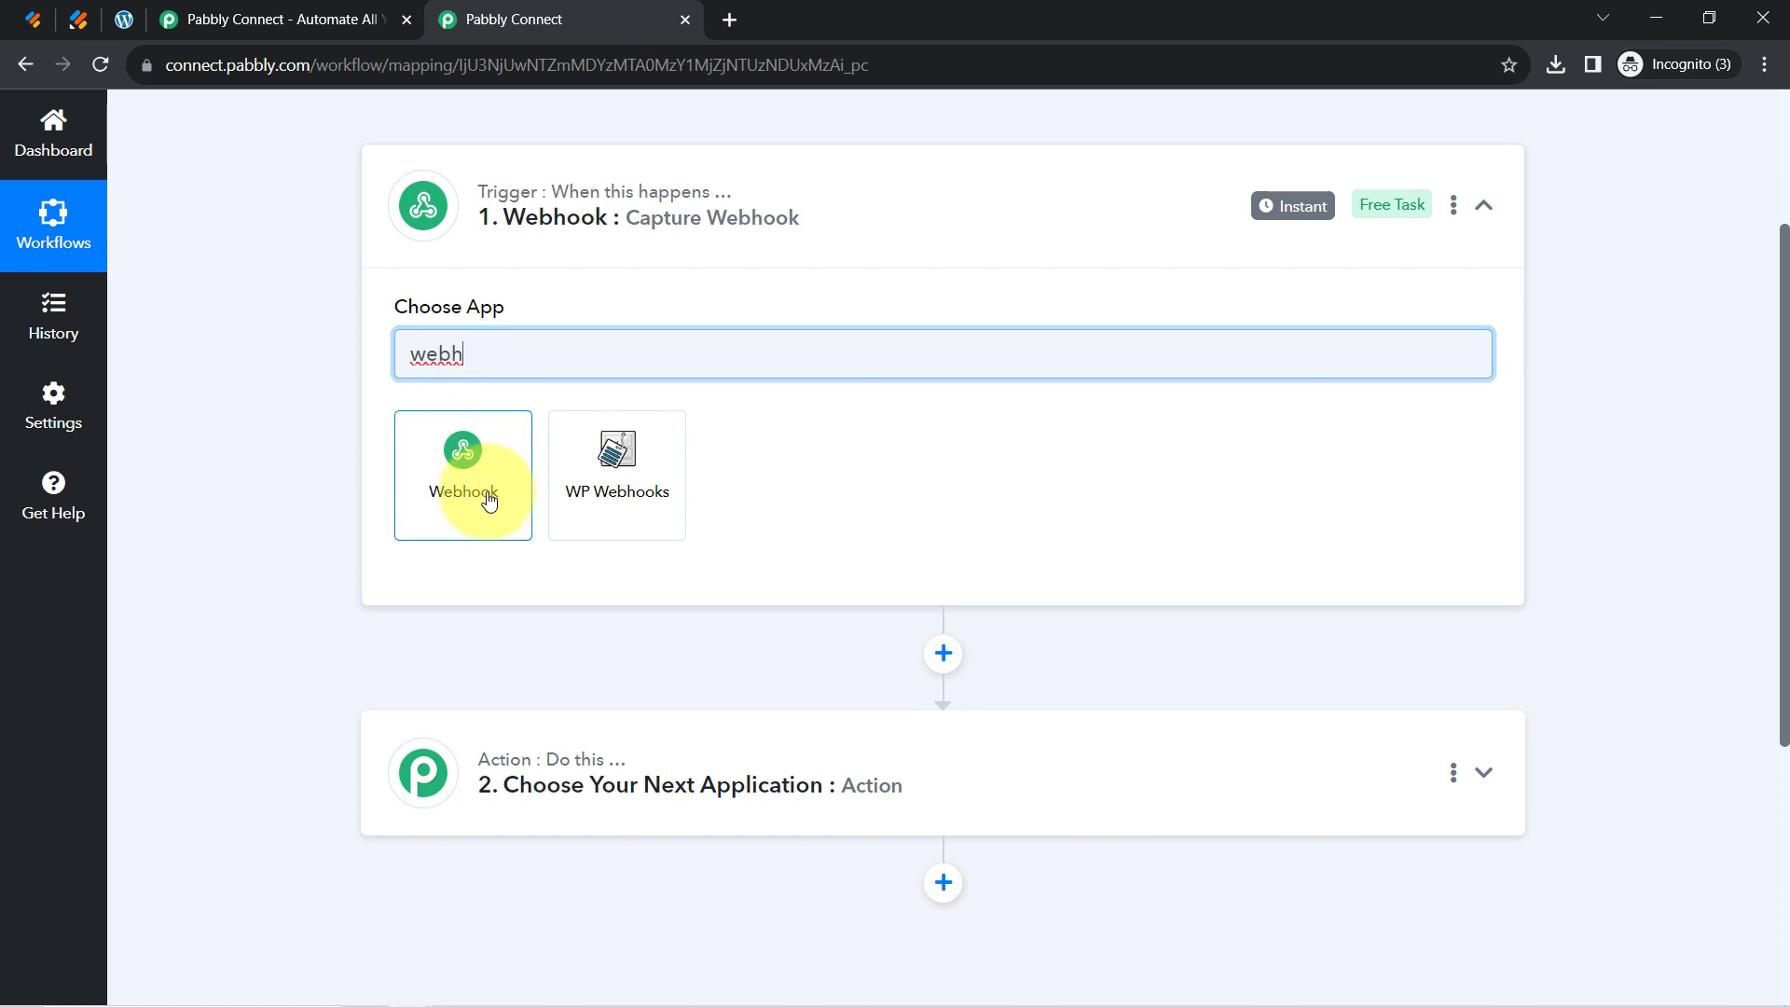
click(489, 501)
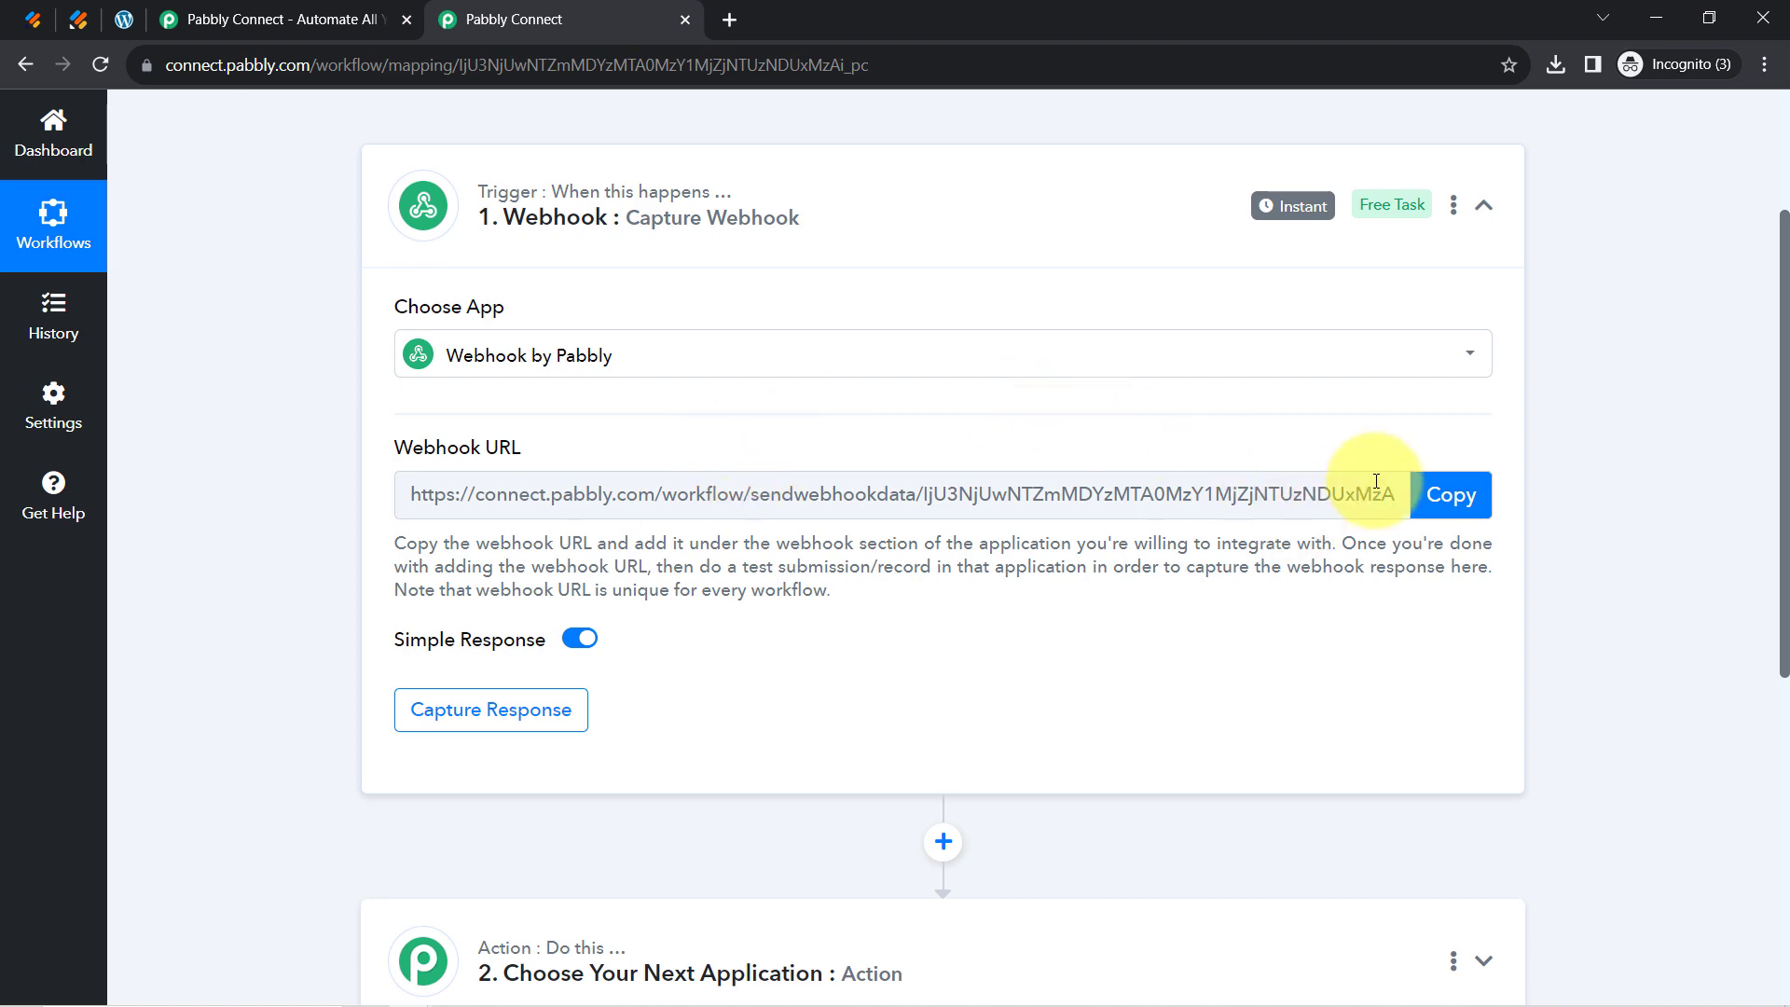
click(1436, 508)
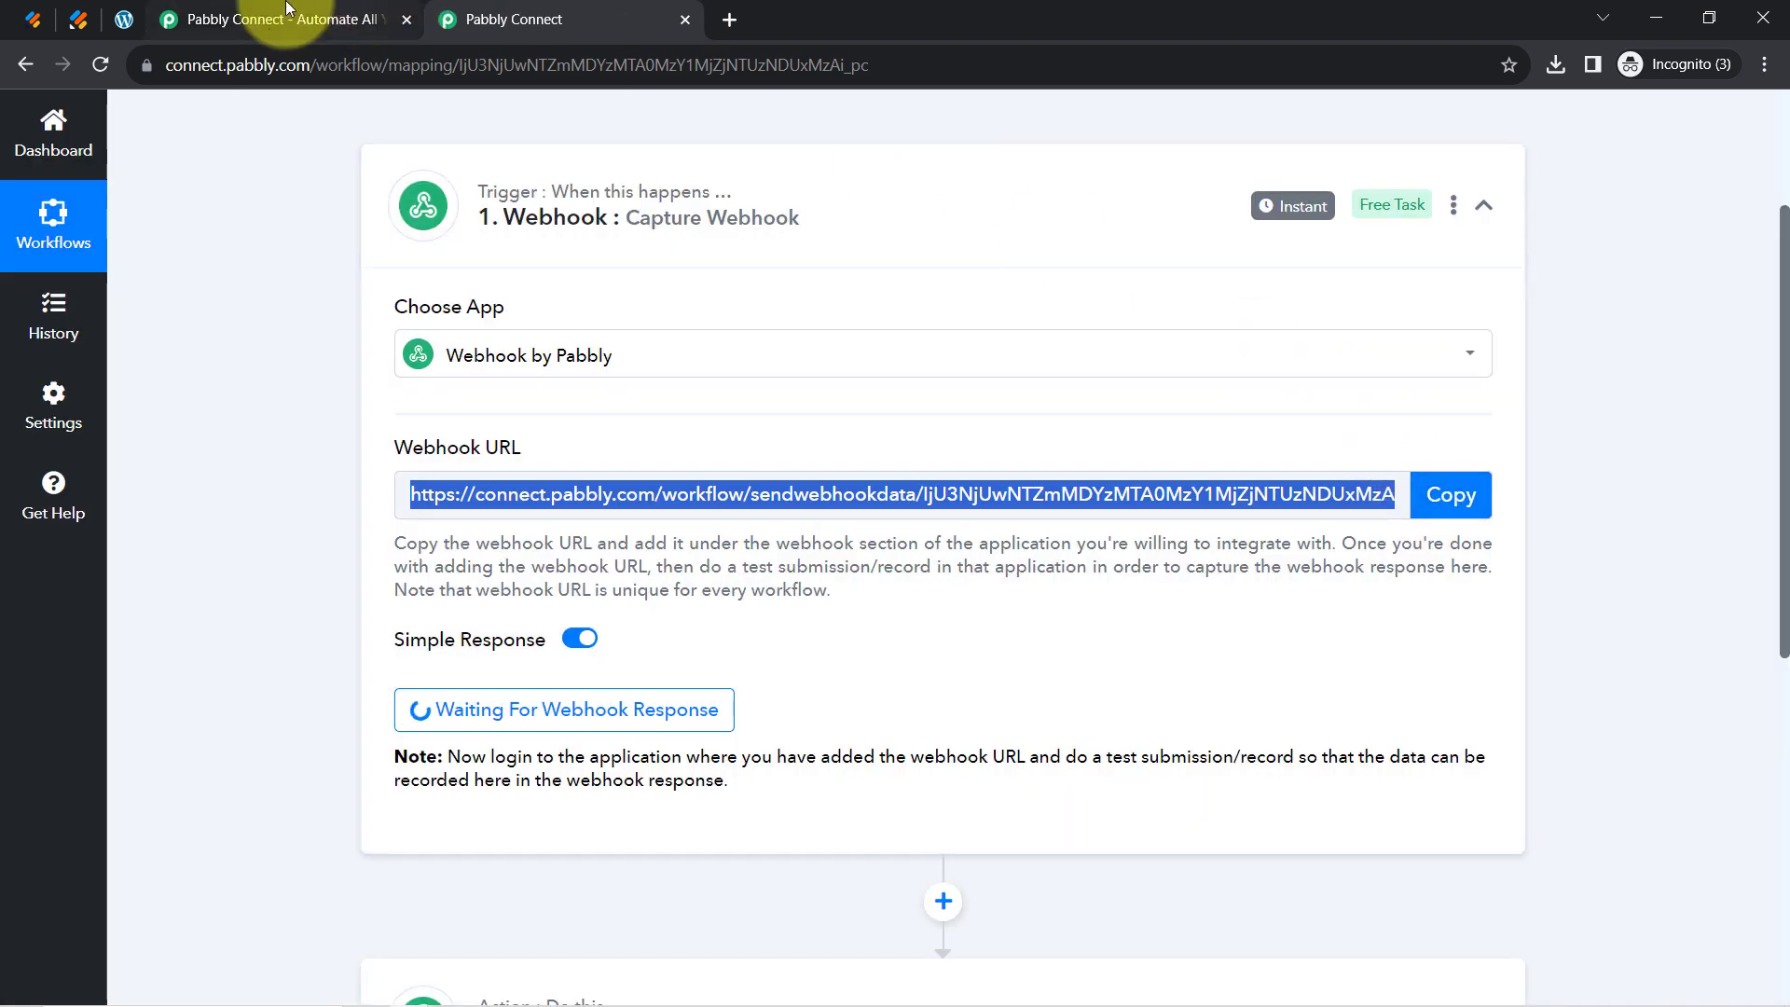
click(31, 20)
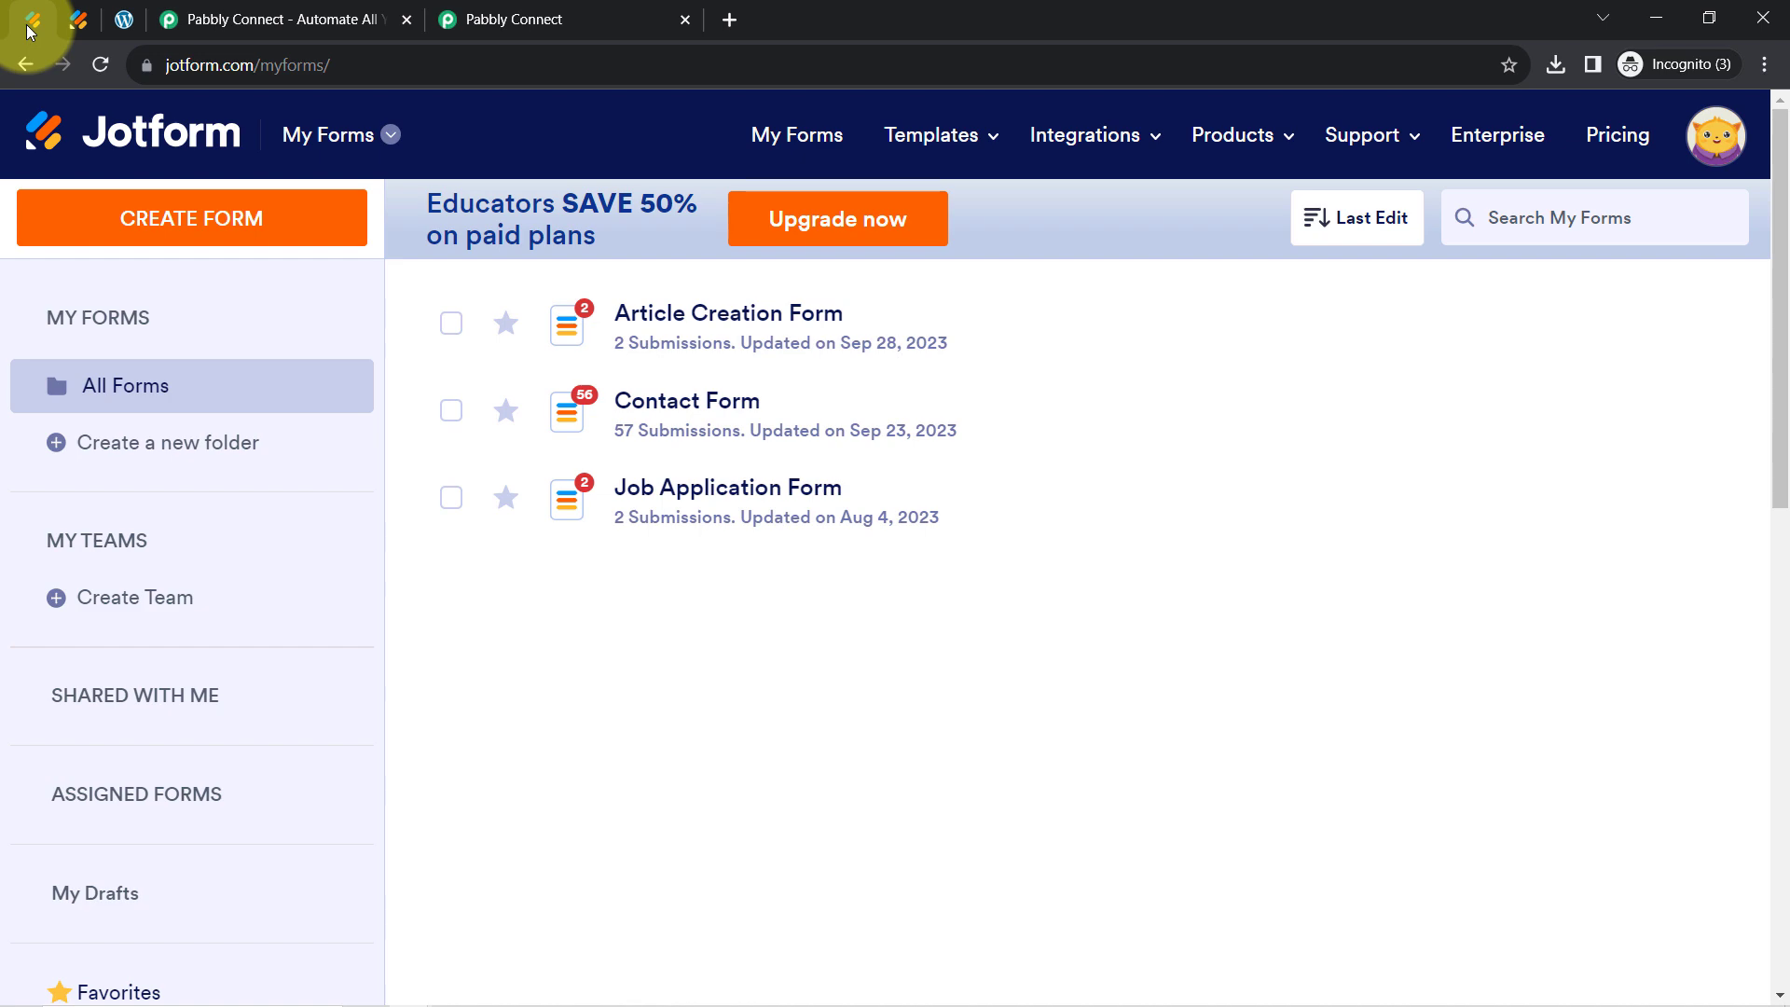
Open the Article Creation Form's Integrations settings and find WebHooks by searching 'web'
click(514, 20)
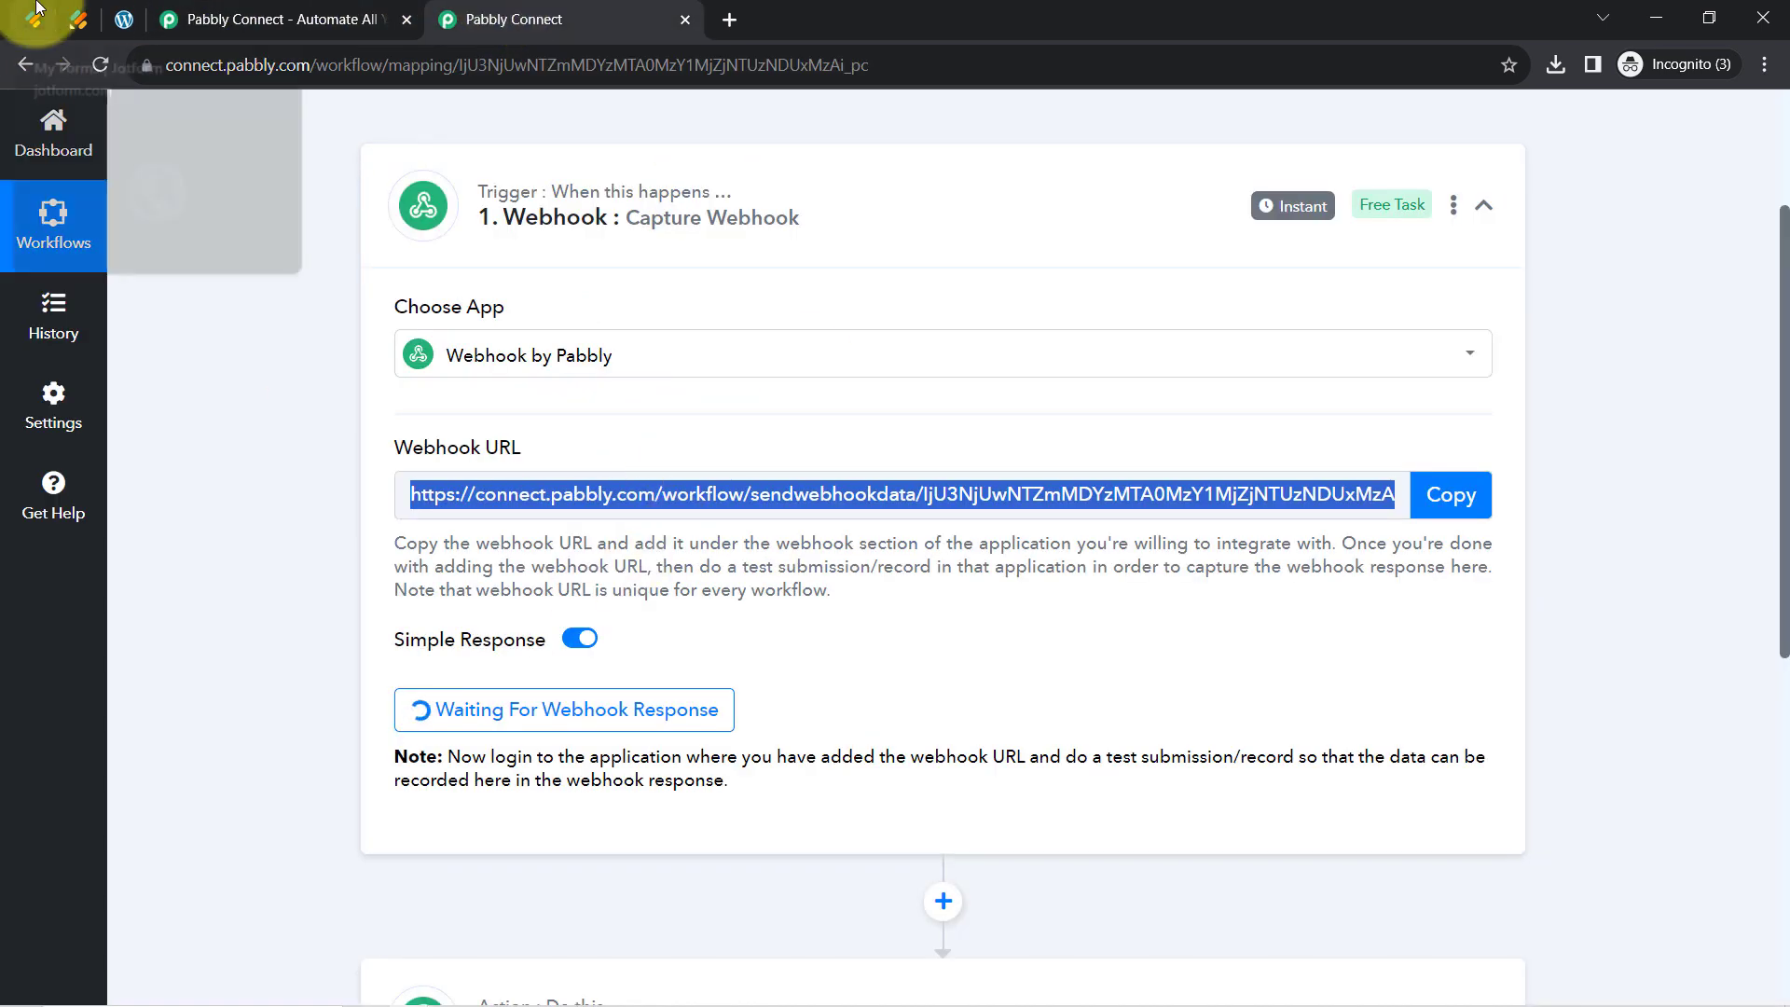
click(34, 13)
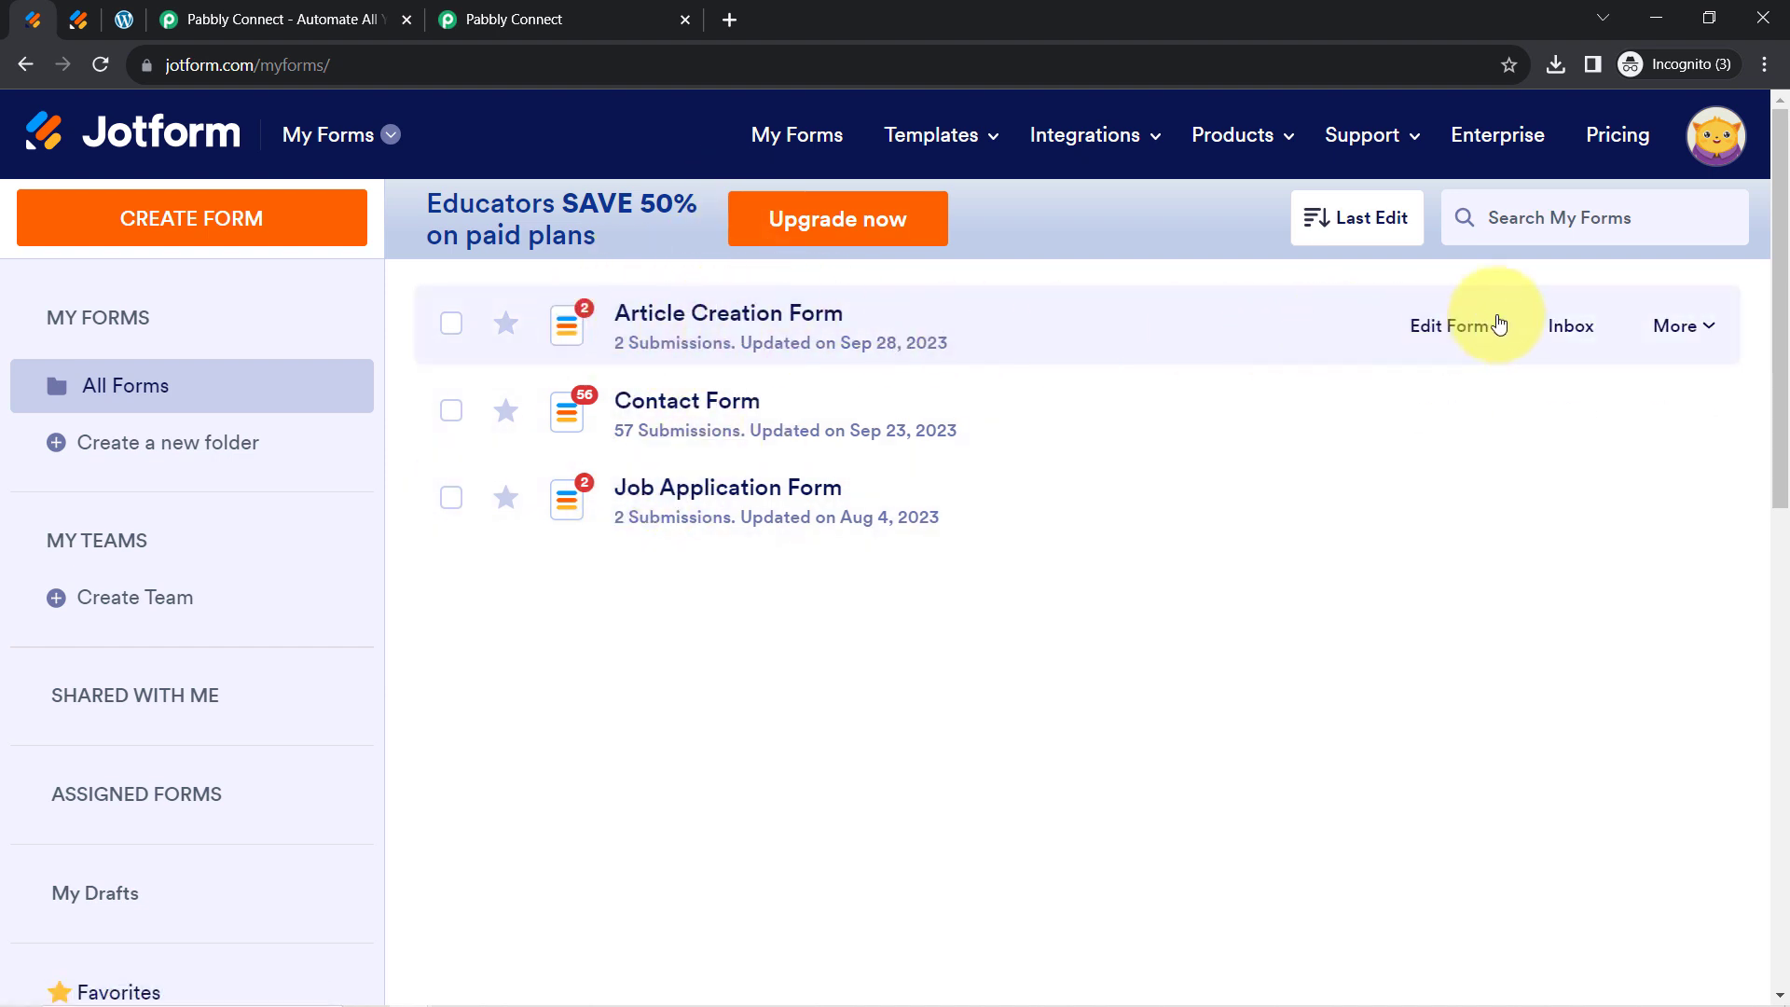
click(1498, 323)
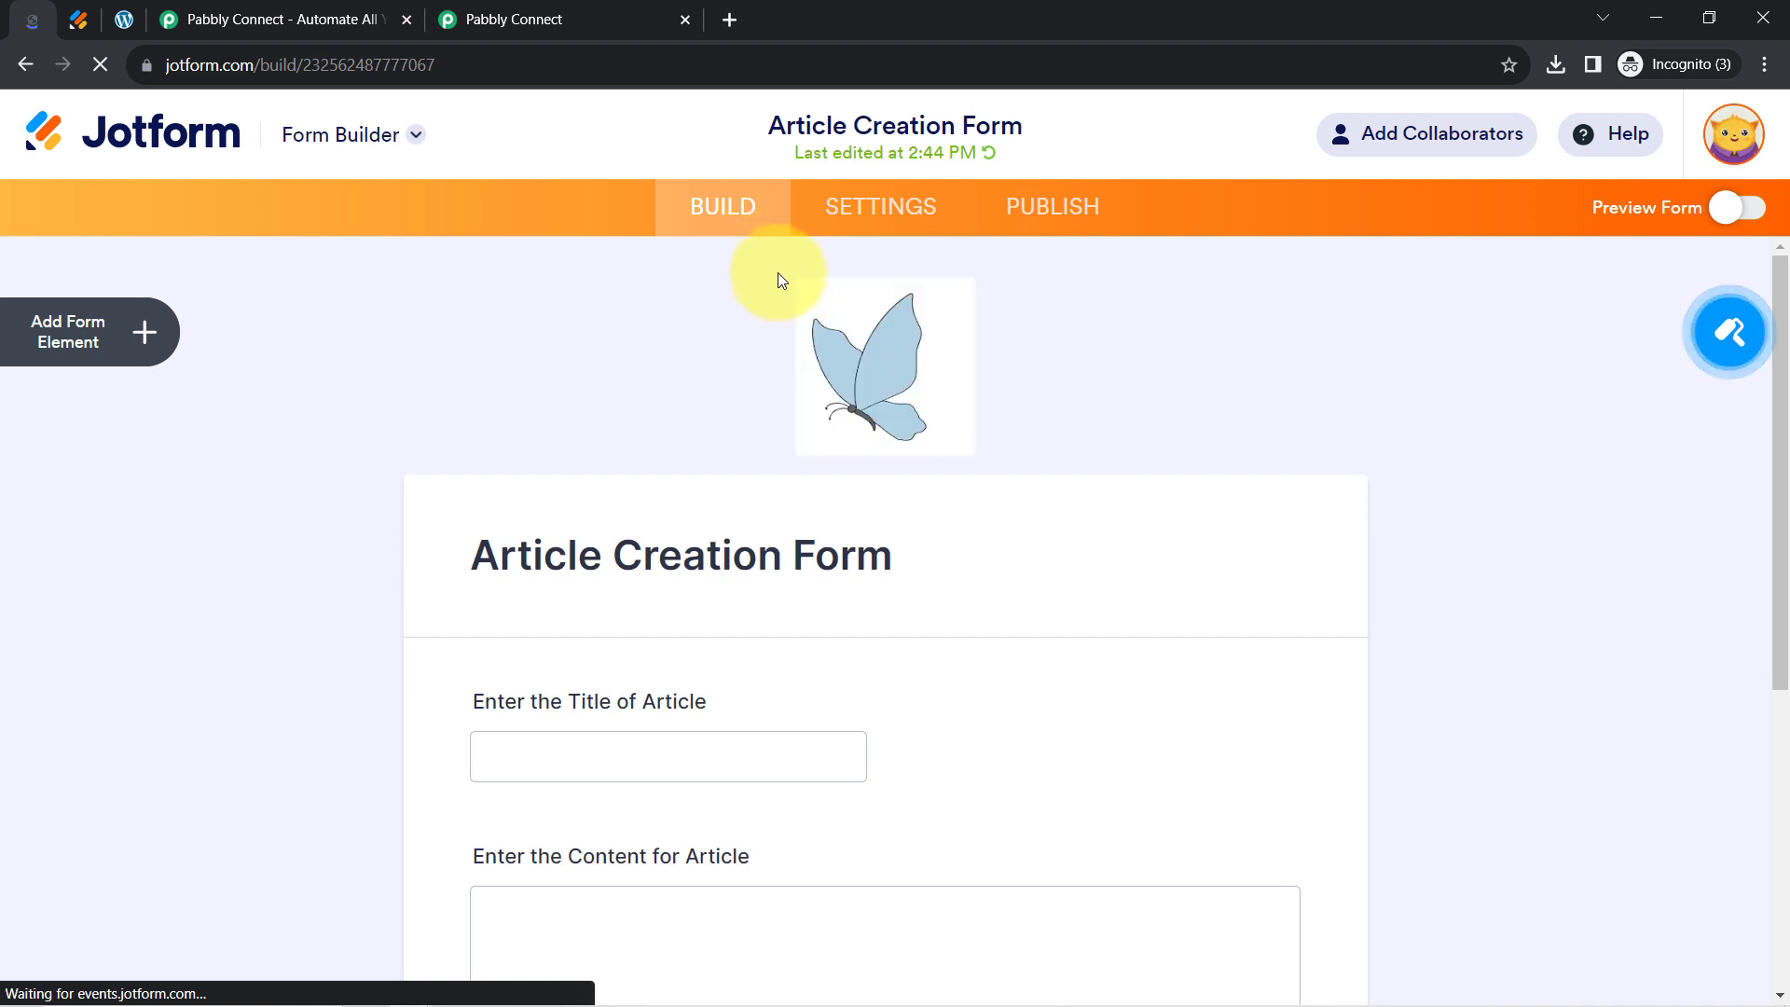
click(895, 207)
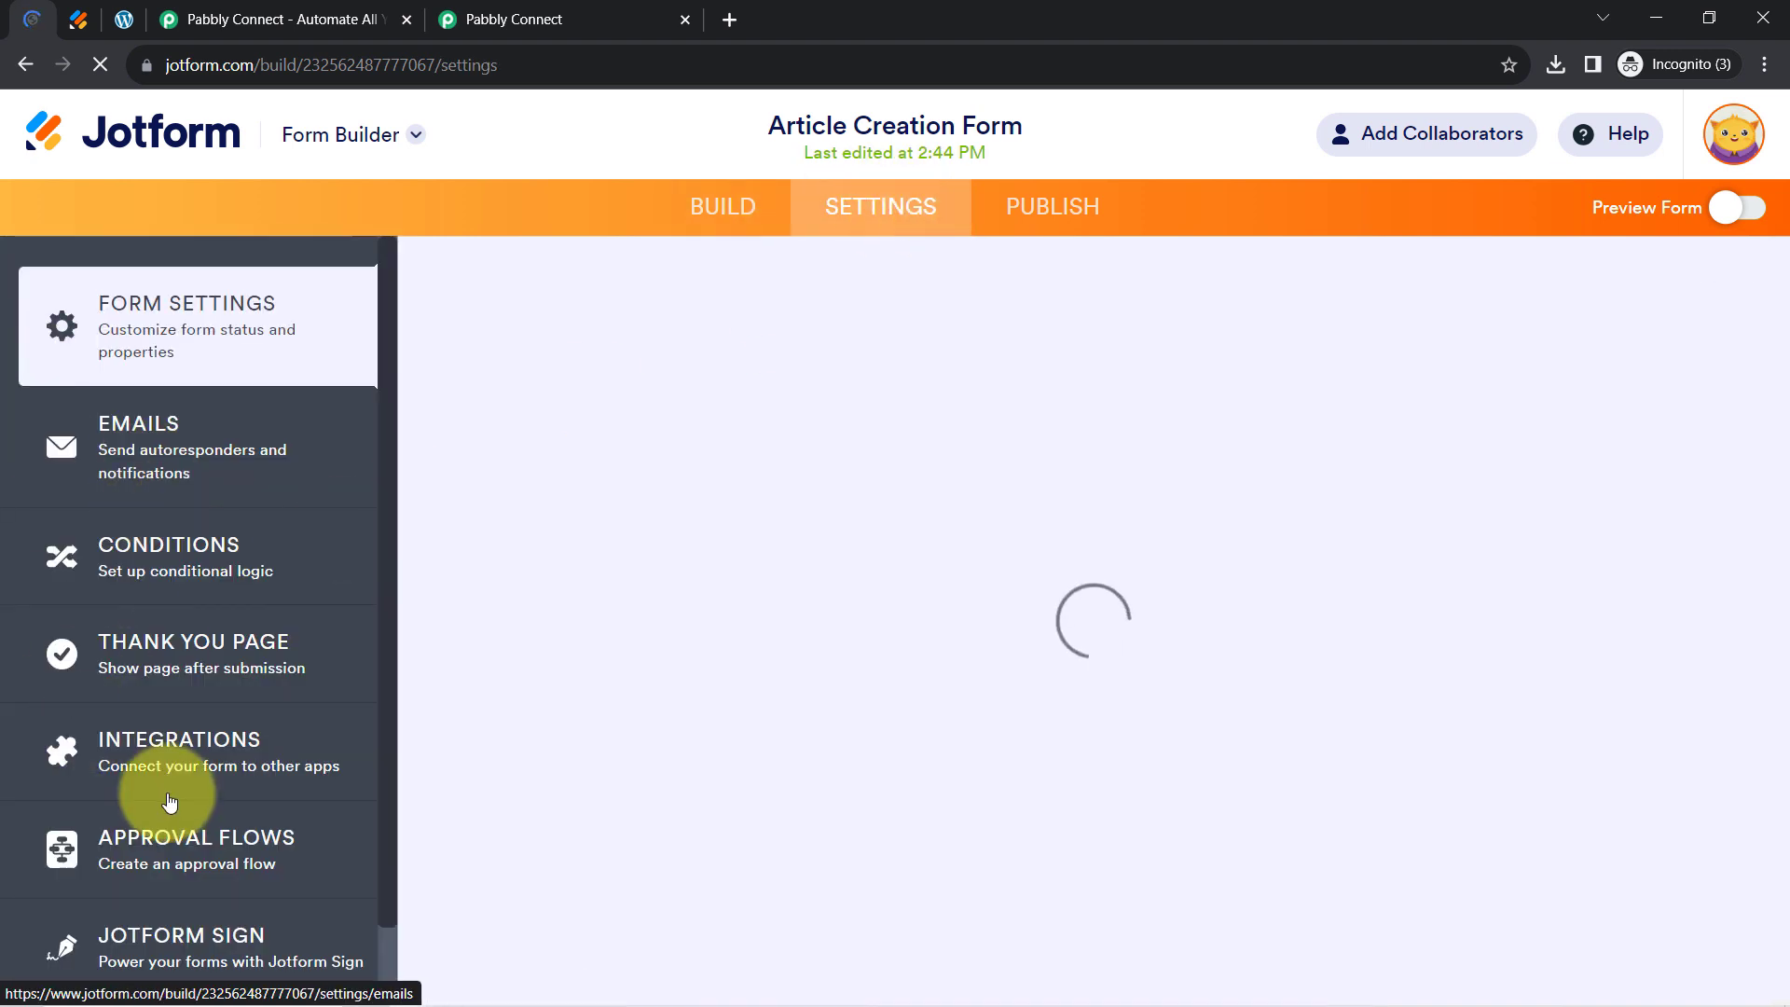
click(131, 751)
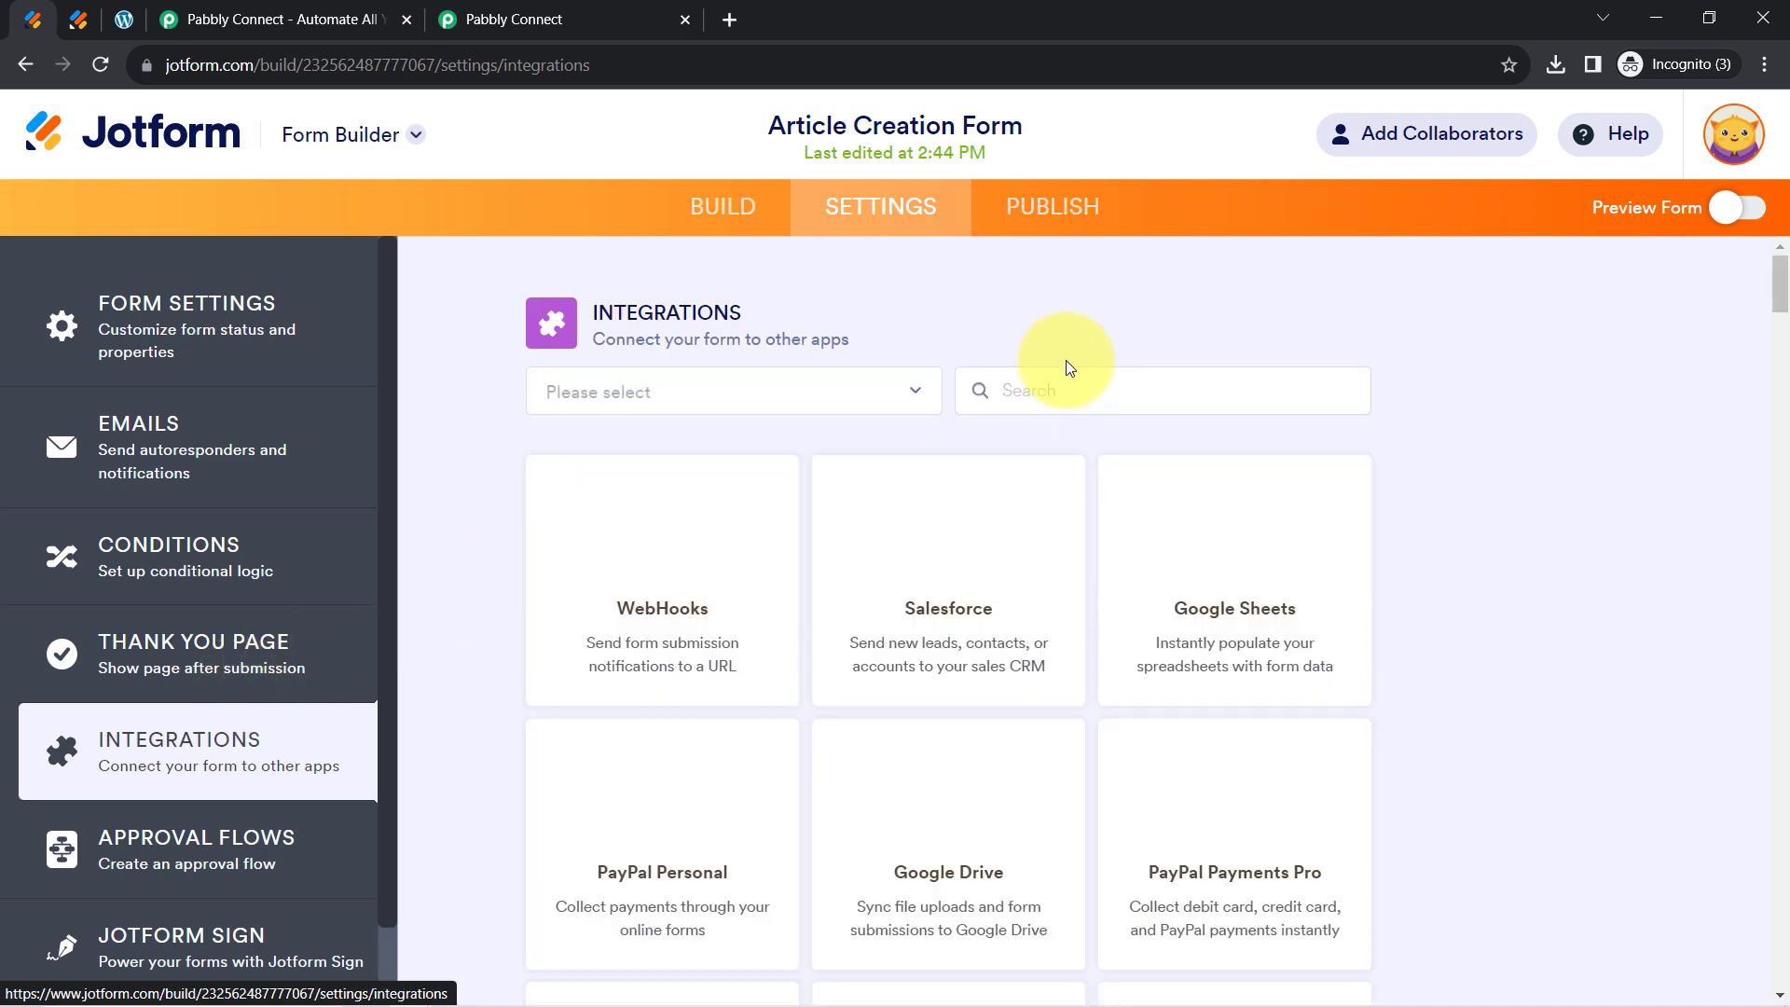
click(1021, 400)
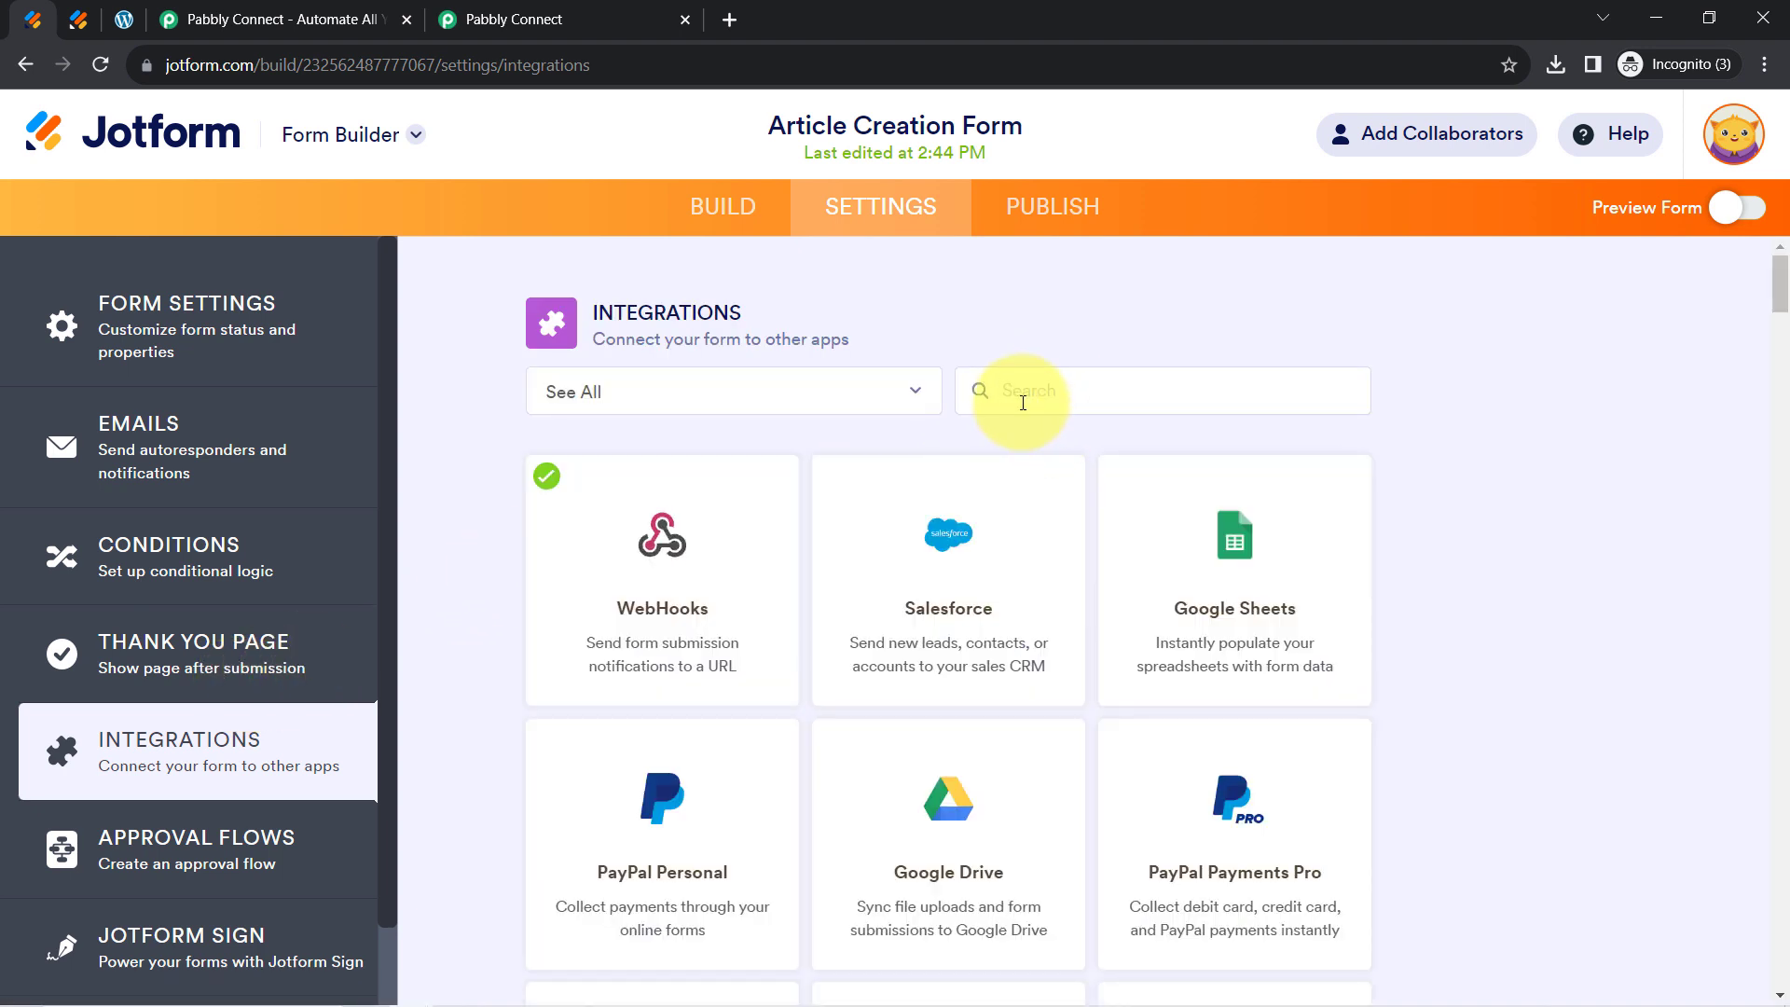
text(web)
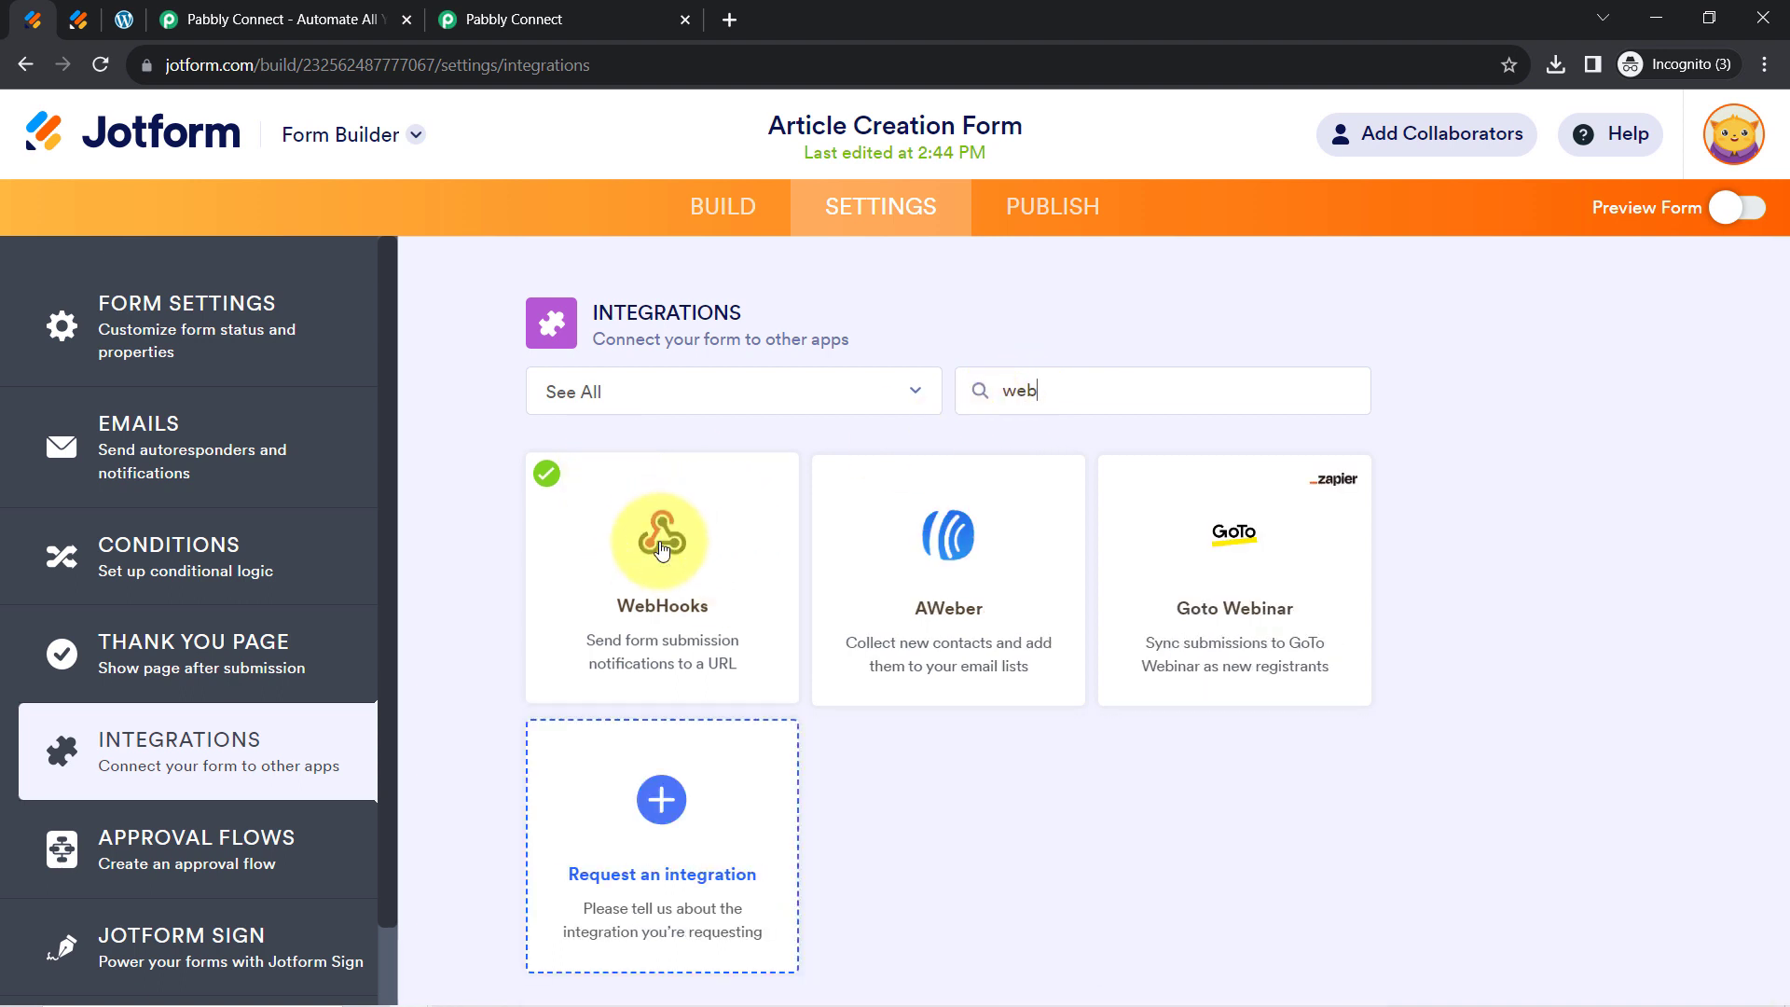
click(662, 550)
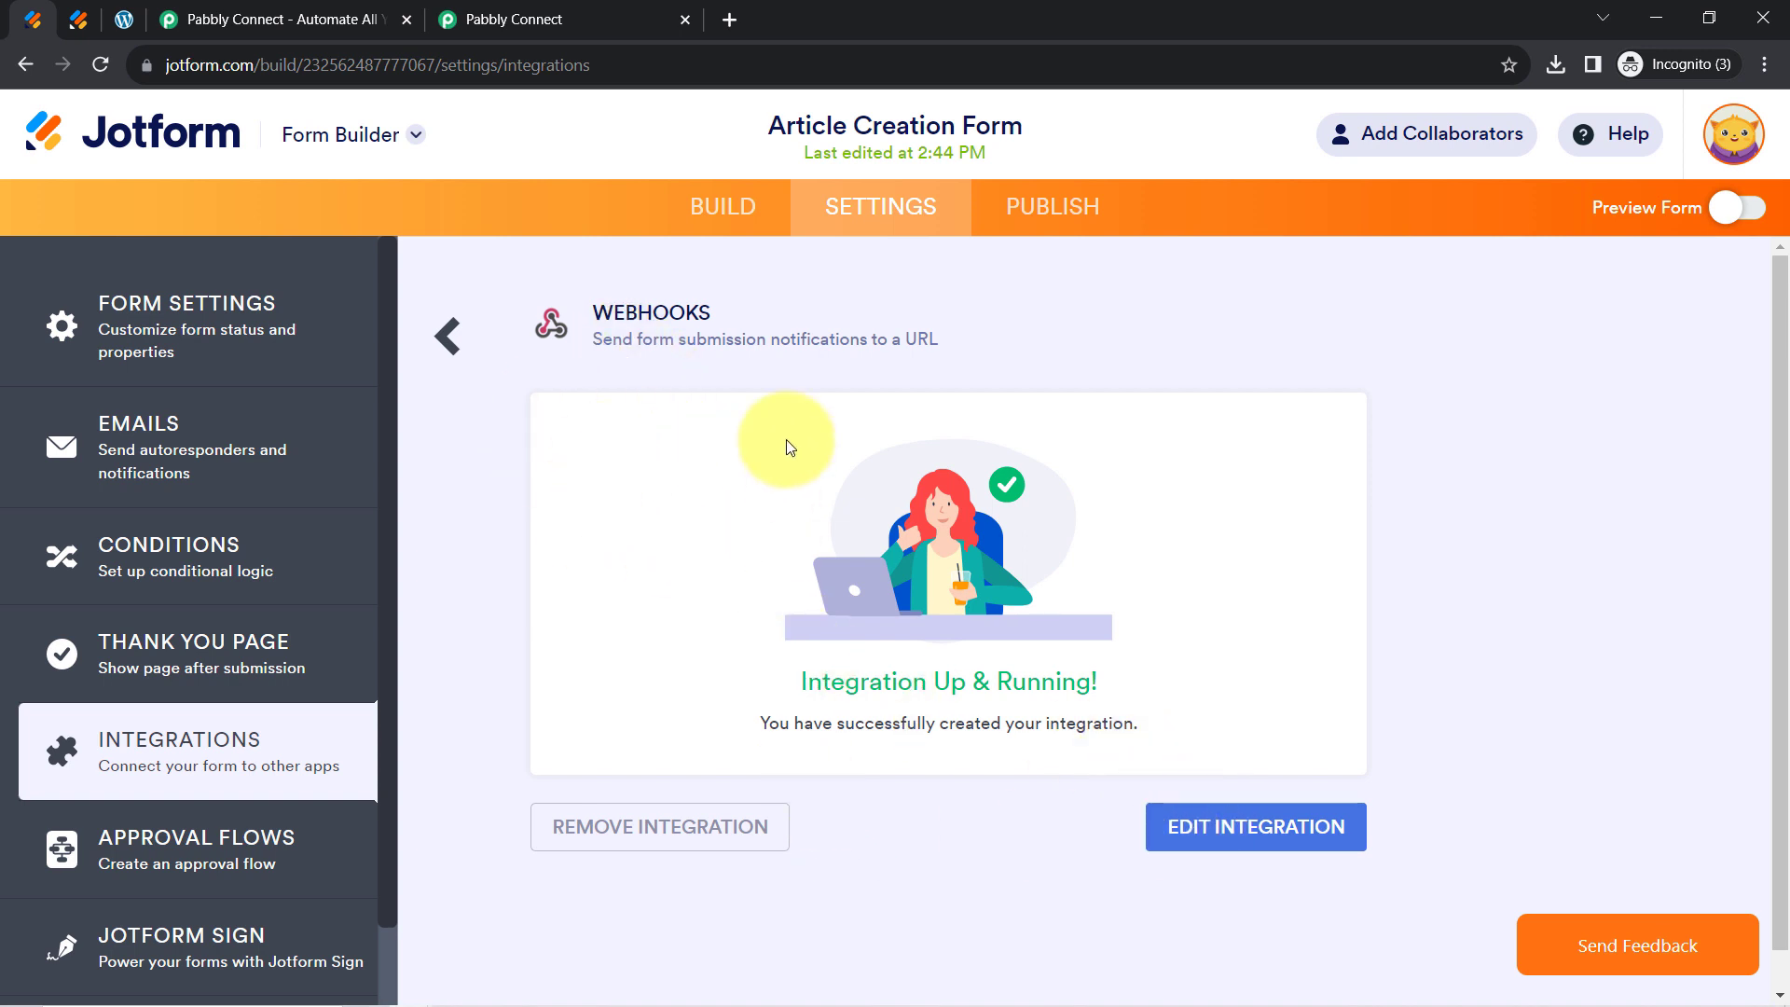
Remove the old webhook and paste the Pabbly webhook URL into a new WebHooks integration
click(617, 835)
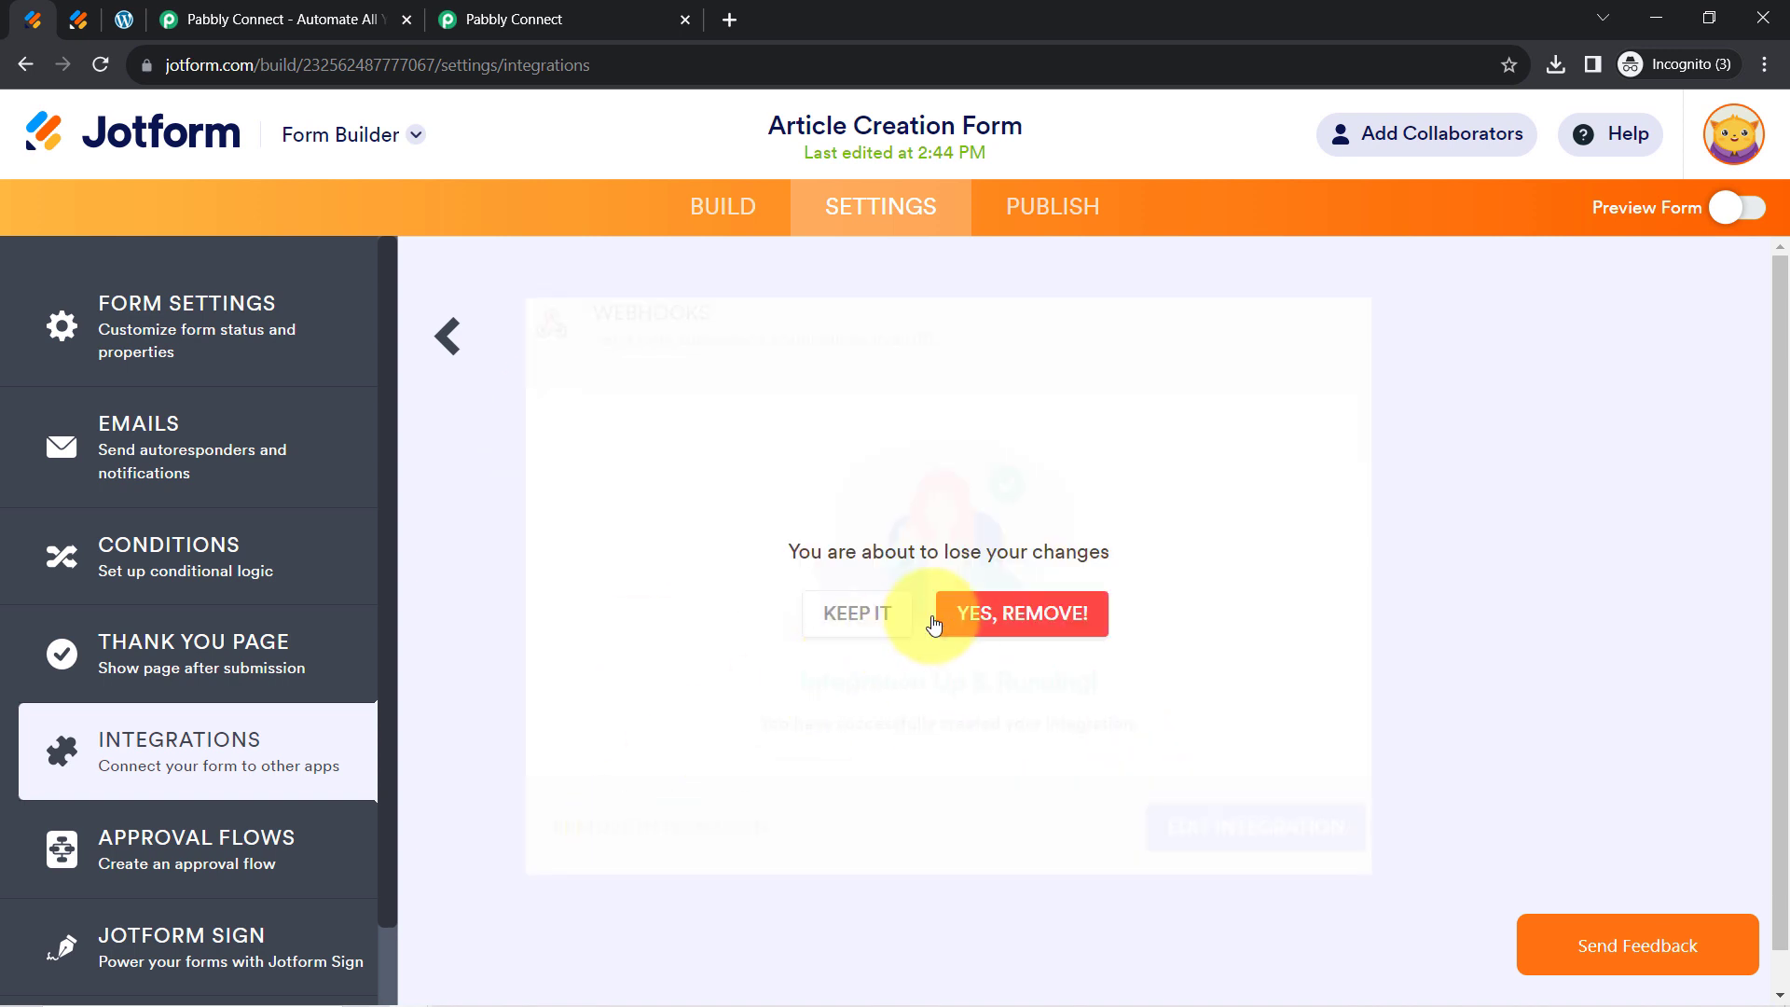
click(979, 620)
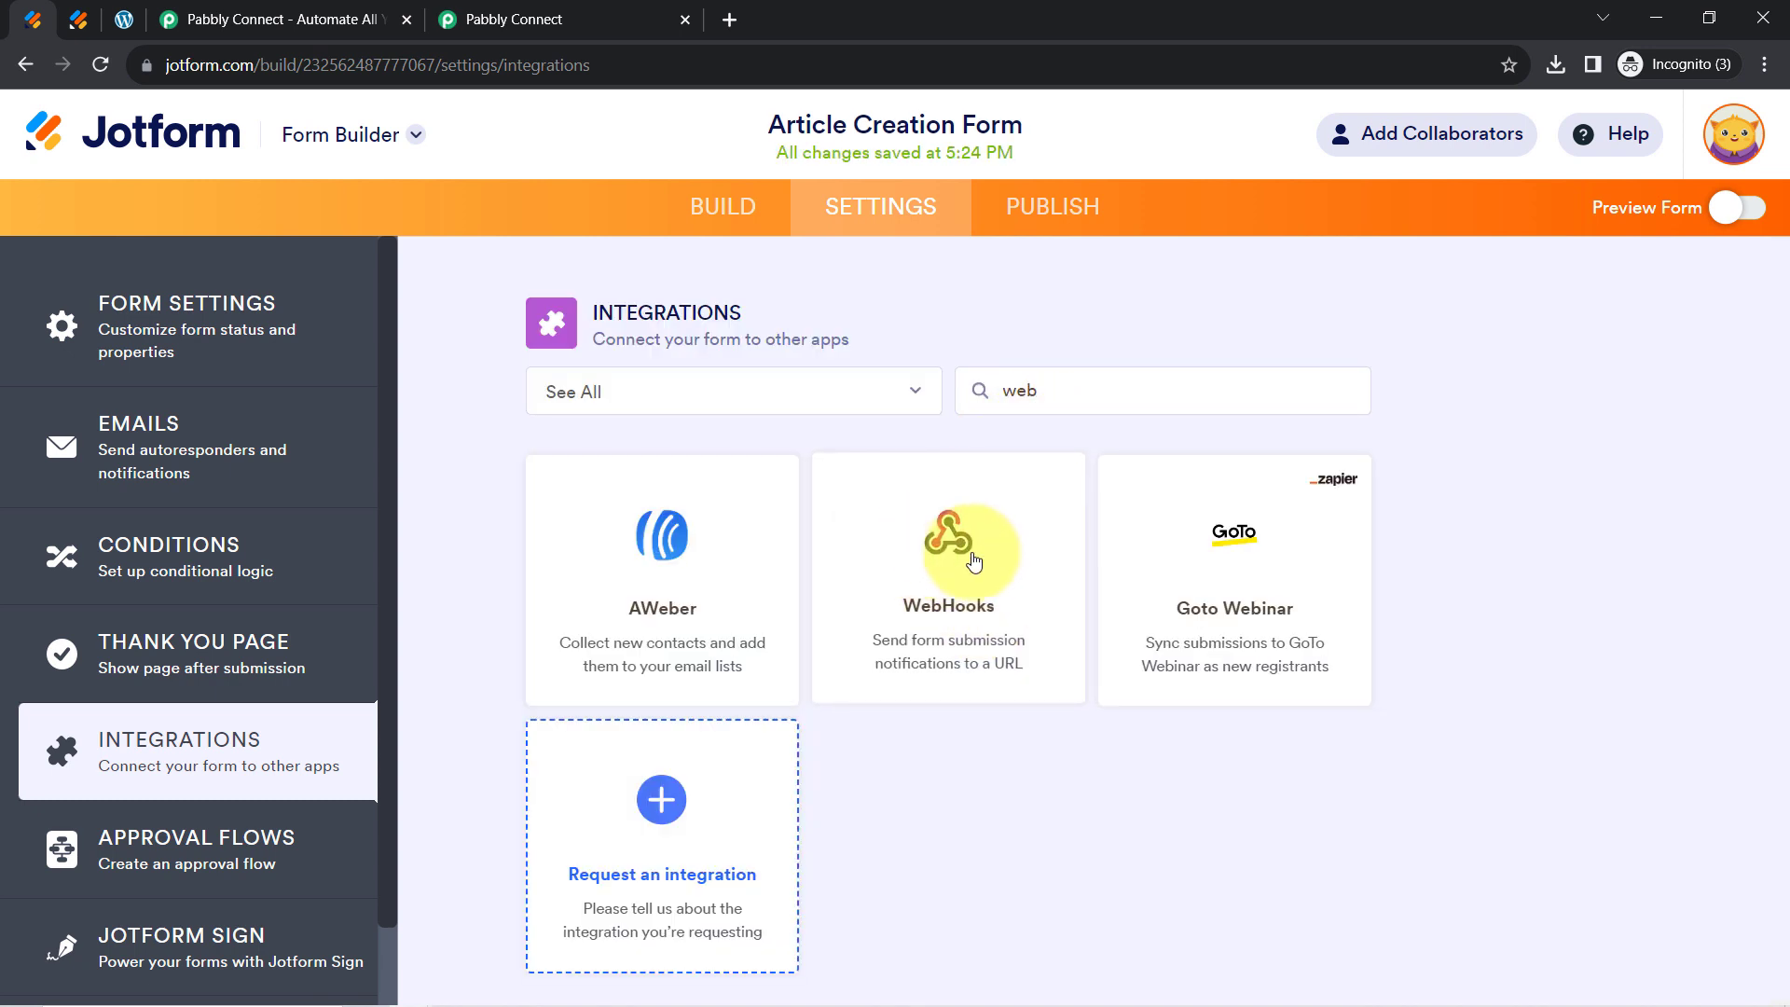
click(927, 558)
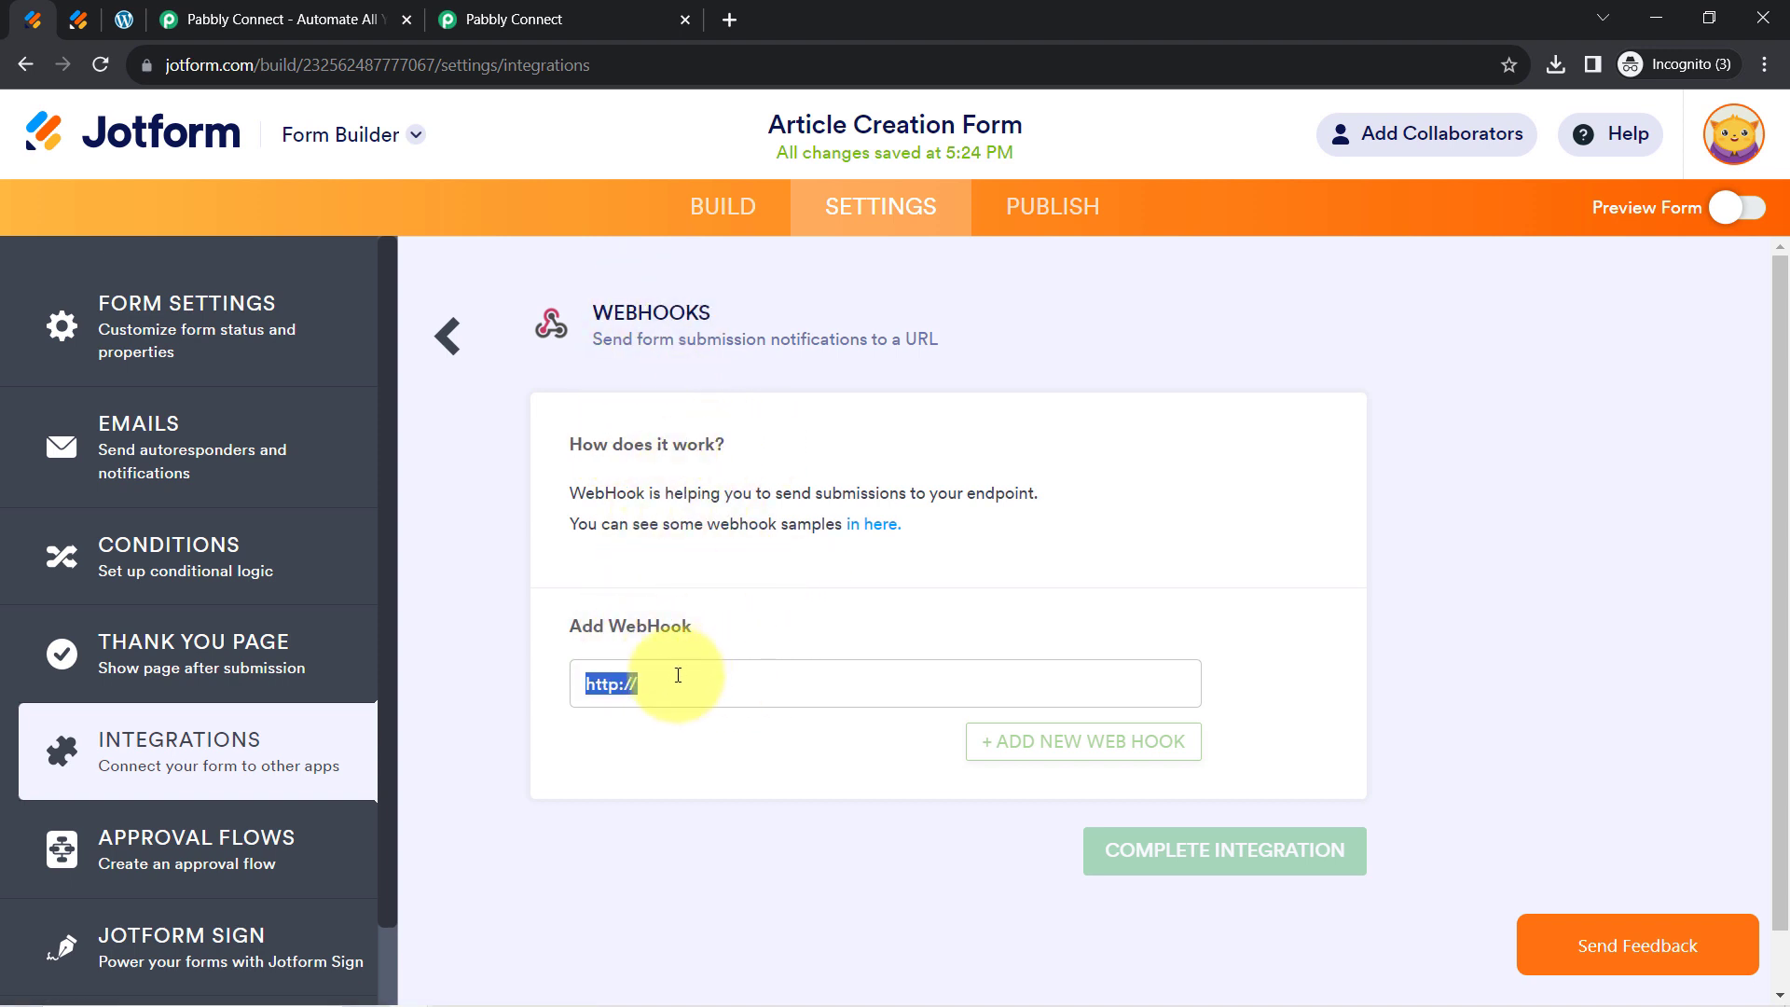
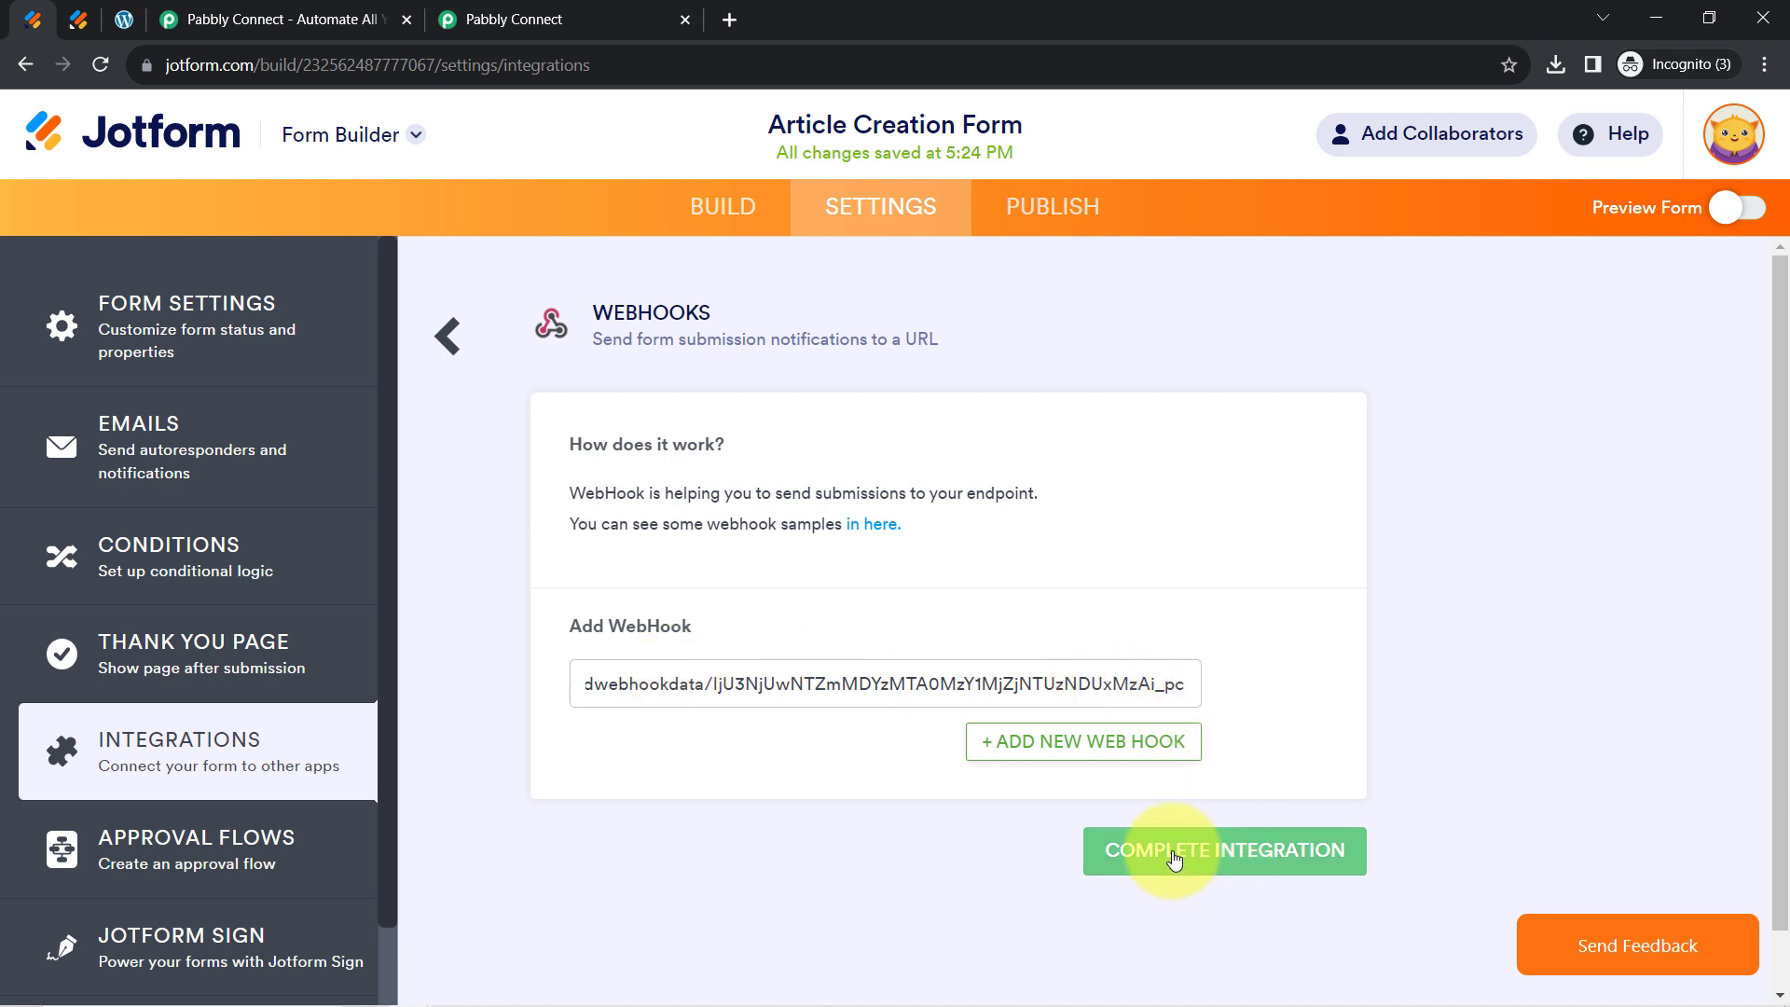
Complete the WebHooks integration and return to the Pabbly Connect trigger step
click(1171, 853)
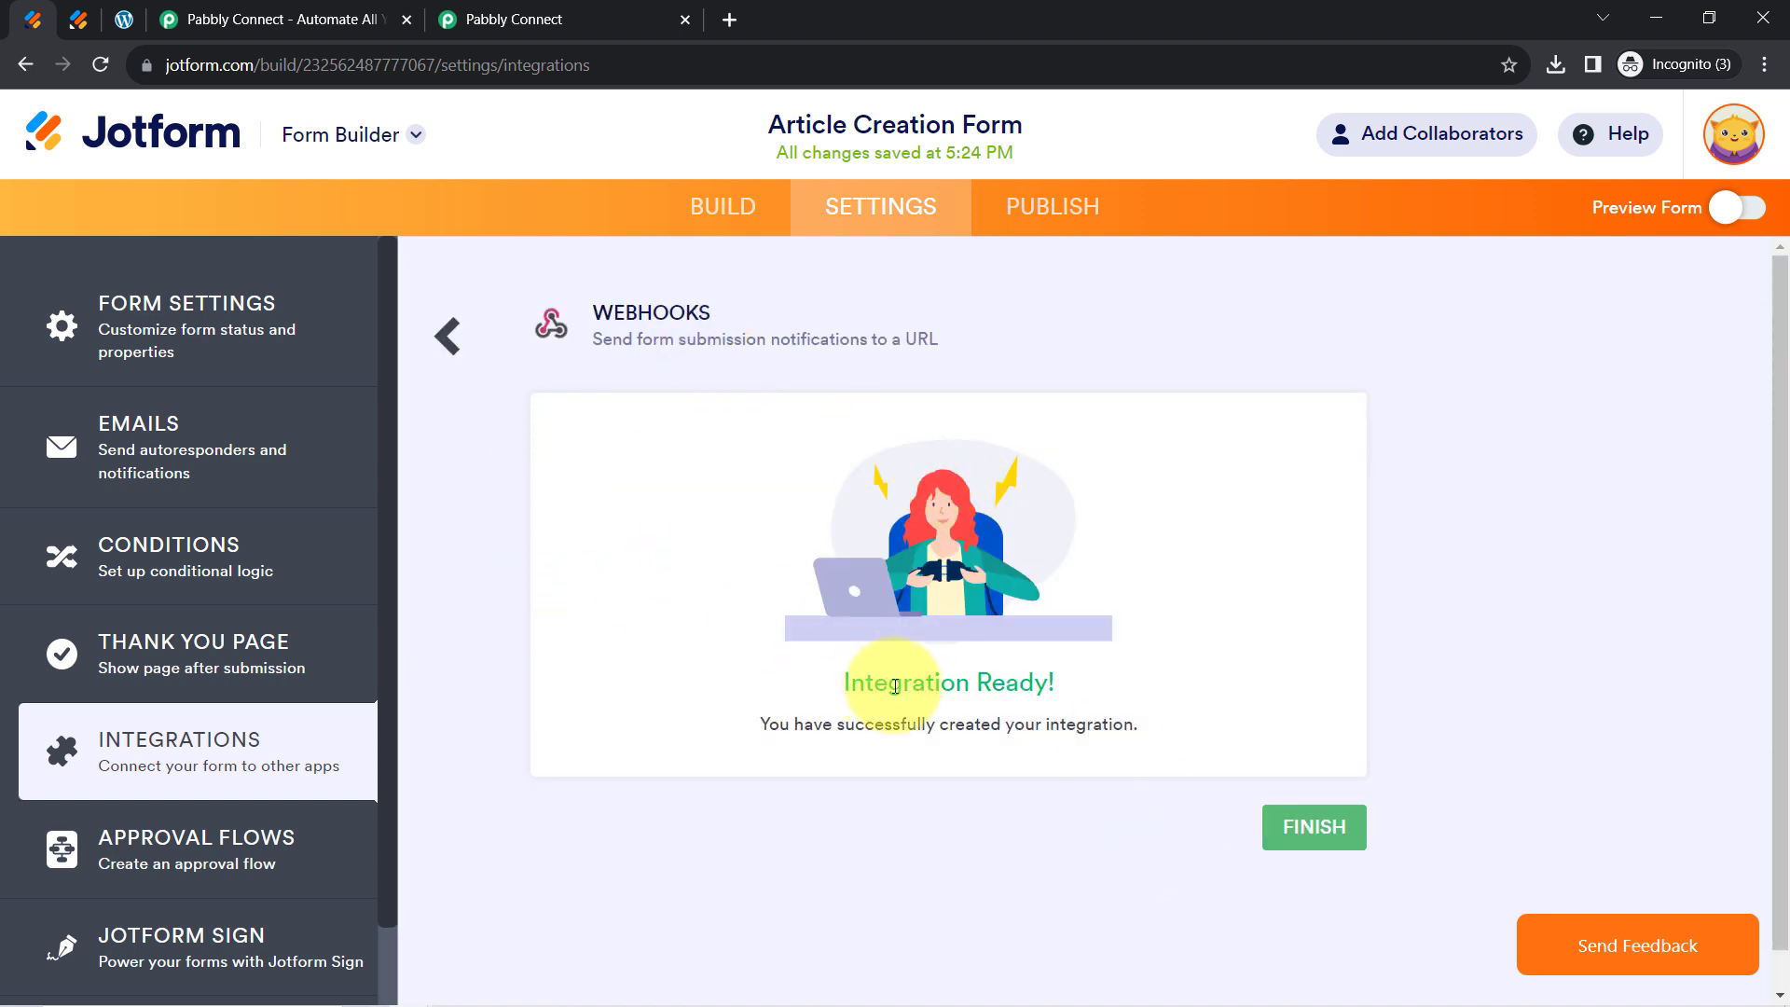
drag(873, 686, 1039, 688)
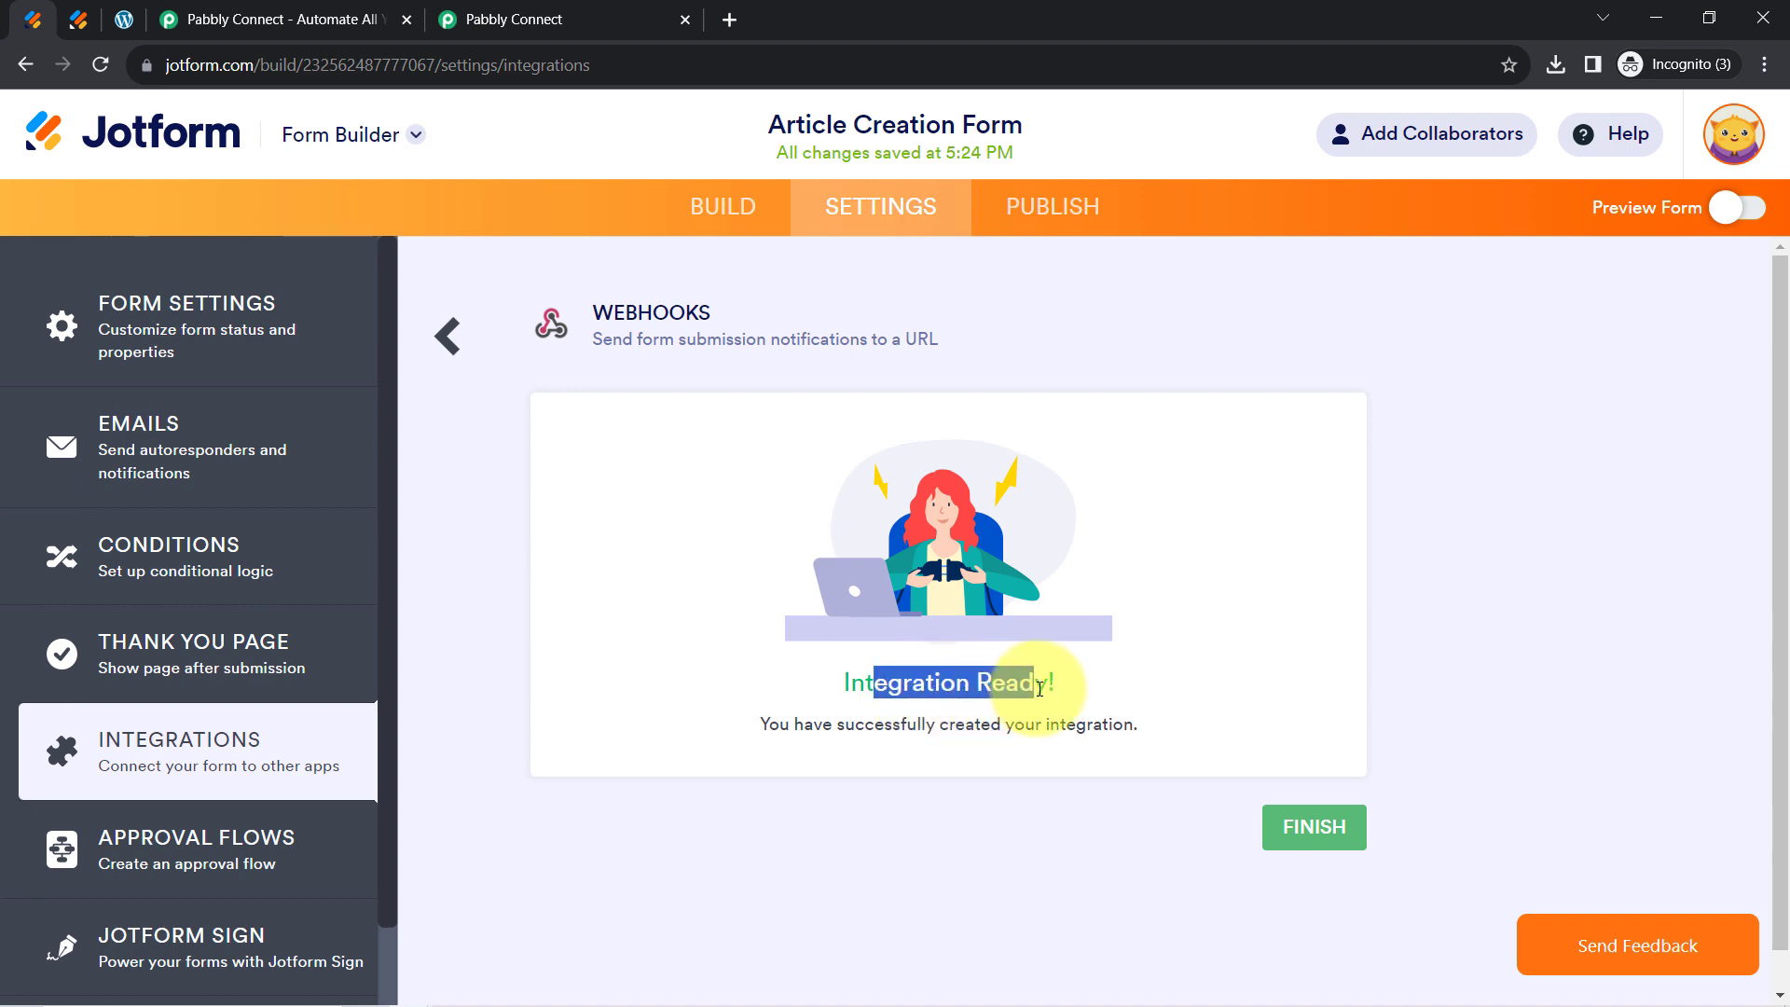
click(639, 17)
scroll(237, 606, down, 1)
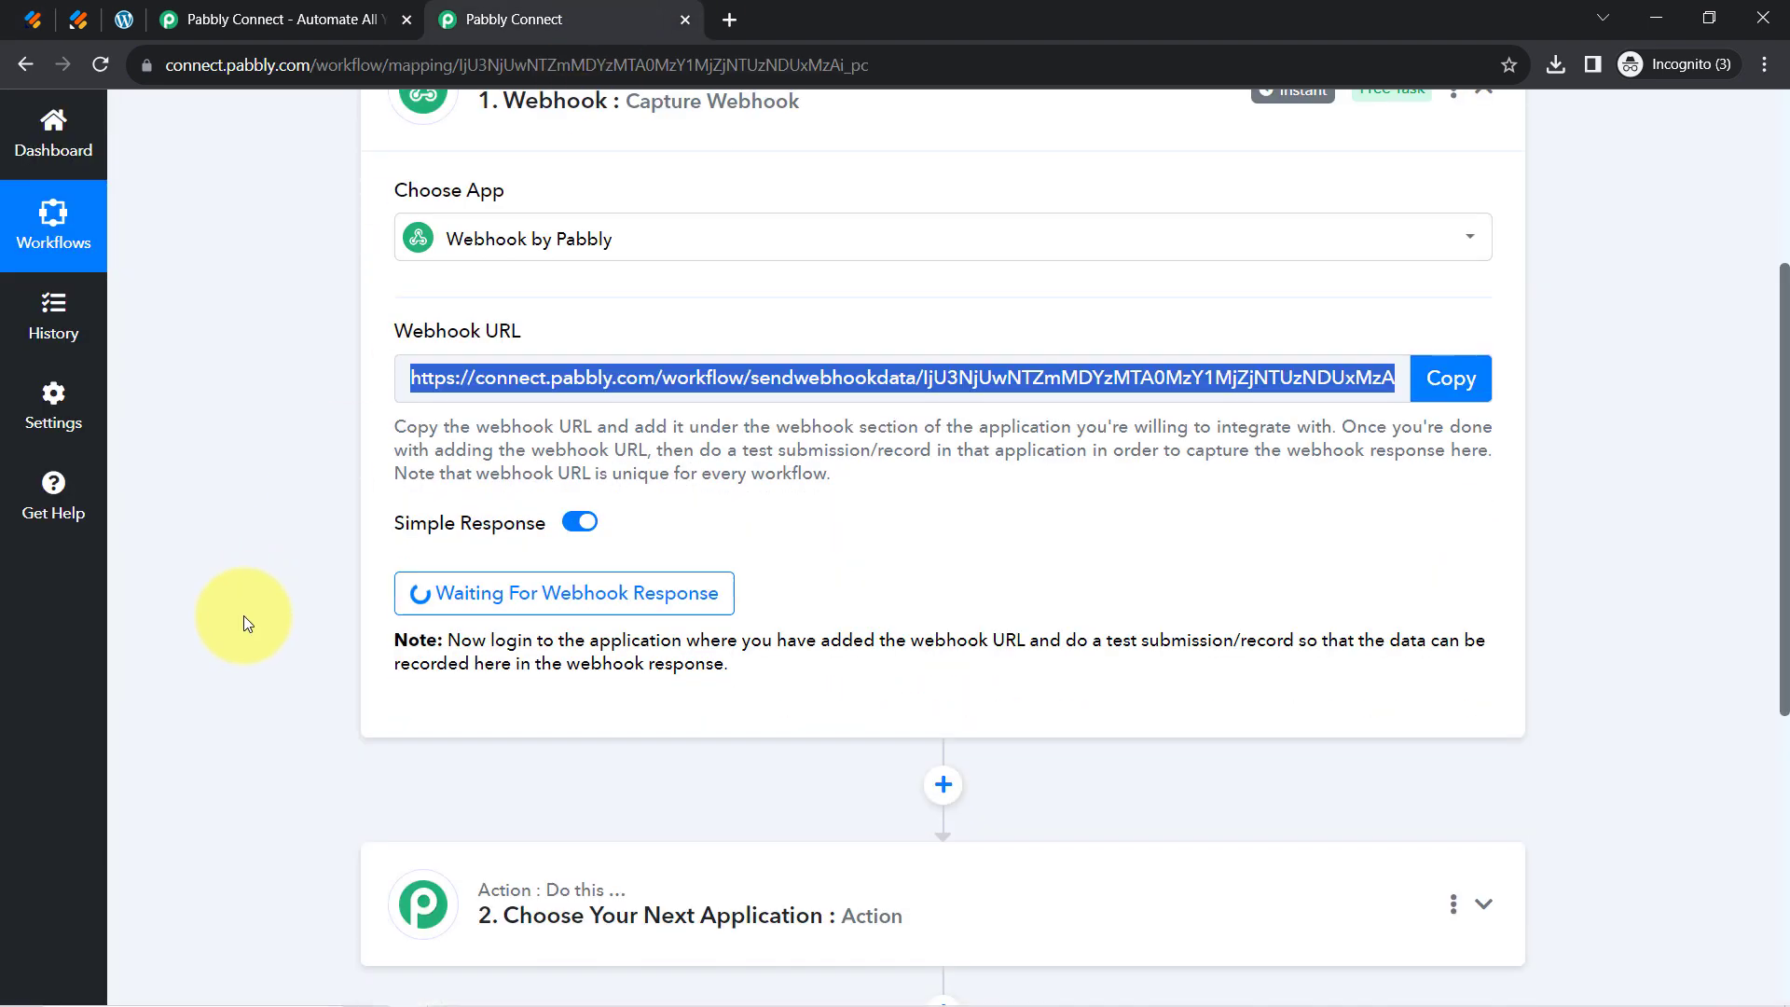
scroll(354, 560, down, 1)
Read the trigger's note about needing a test submission, then open the live Article Creation Form
scroll(529, 504, up, 3)
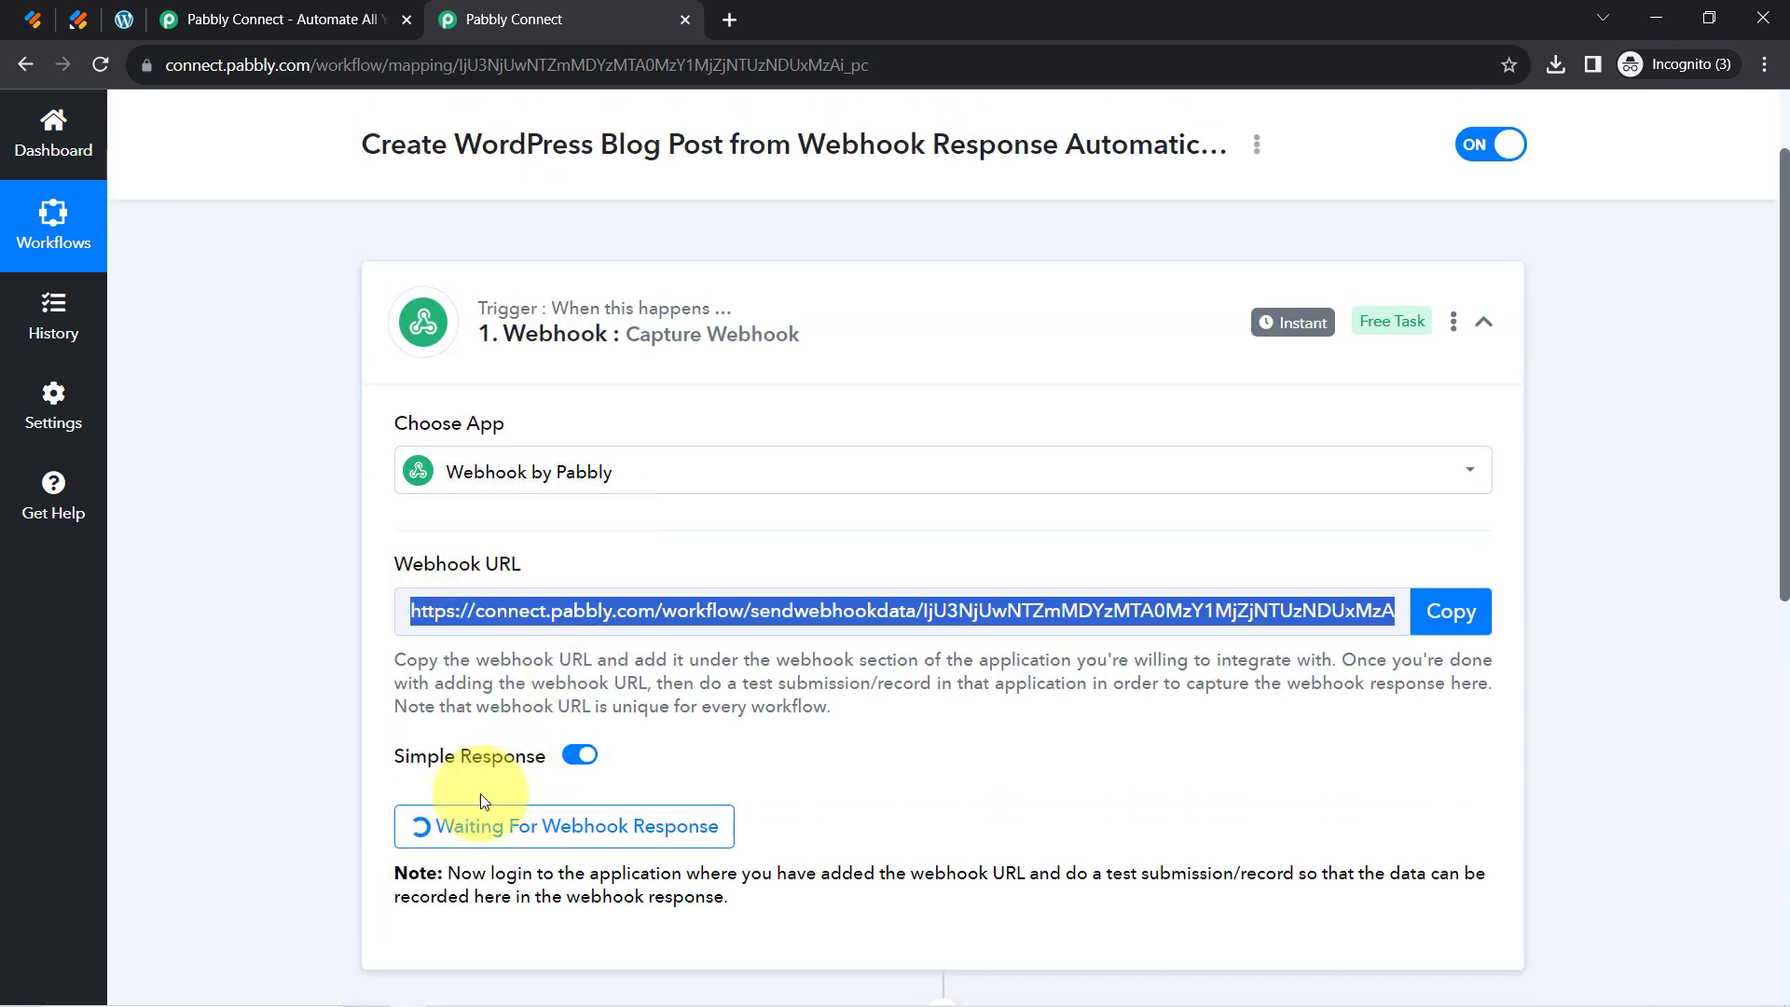
scroll(480, 795, down, 2)
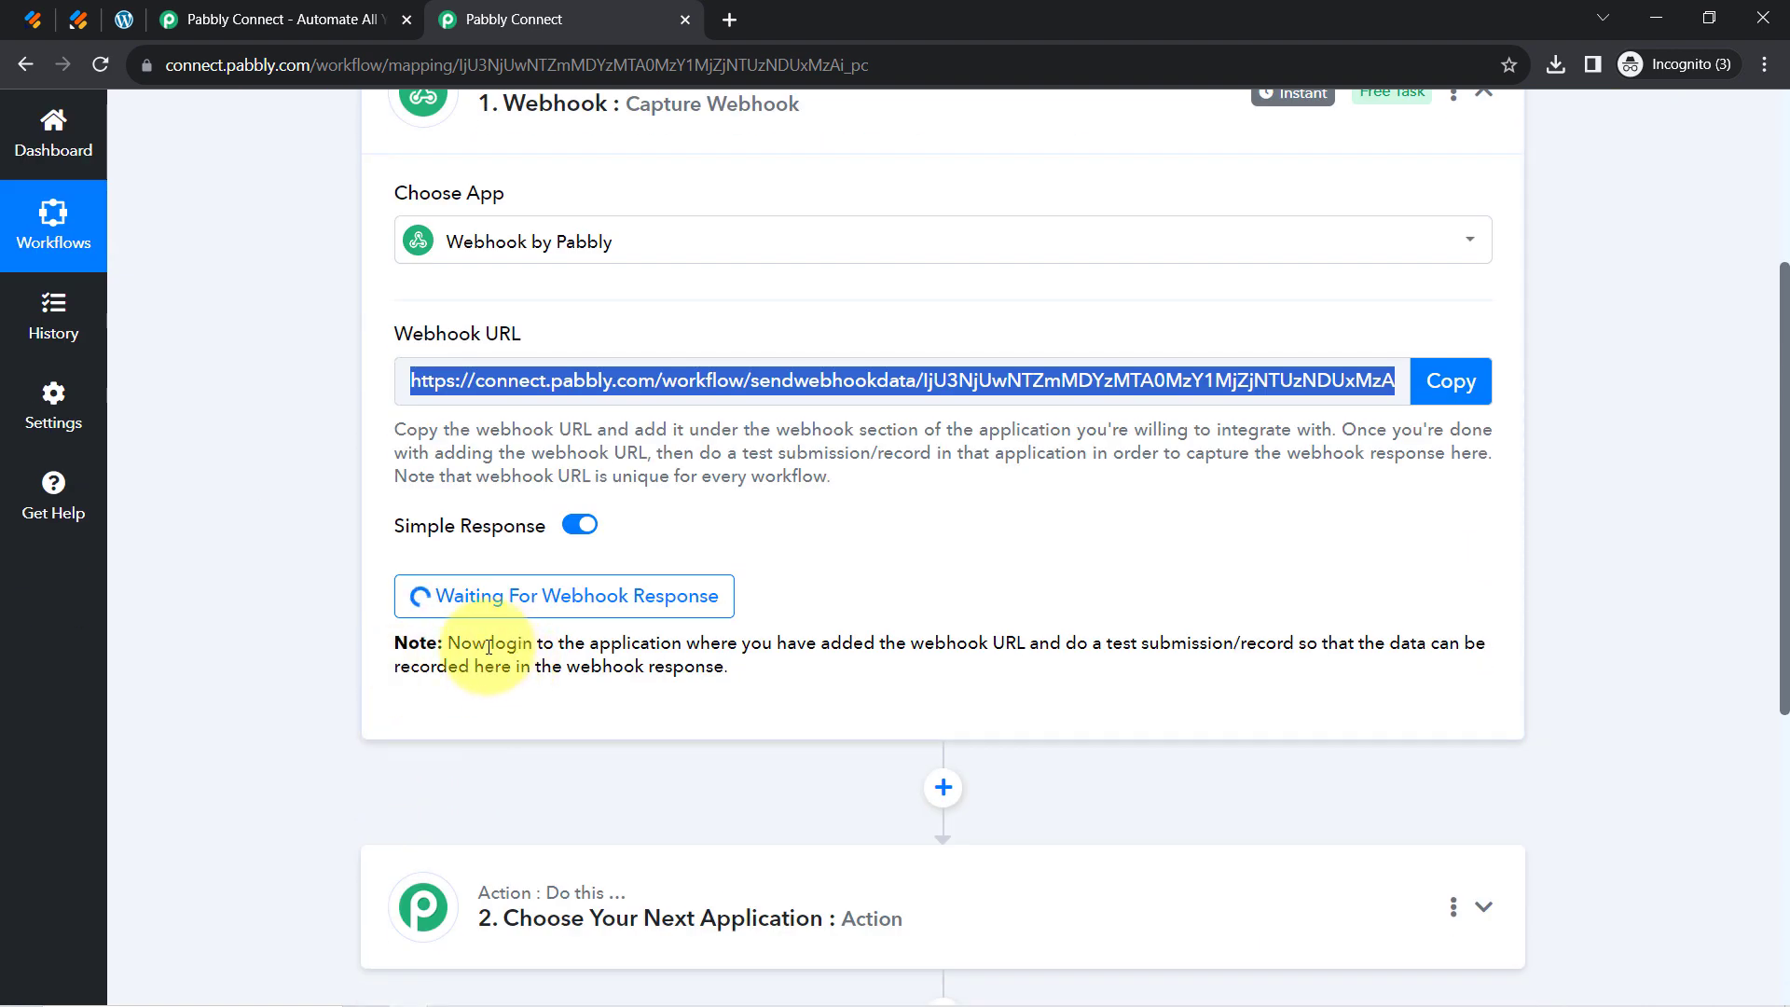
drag(492, 643, 1072, 634)
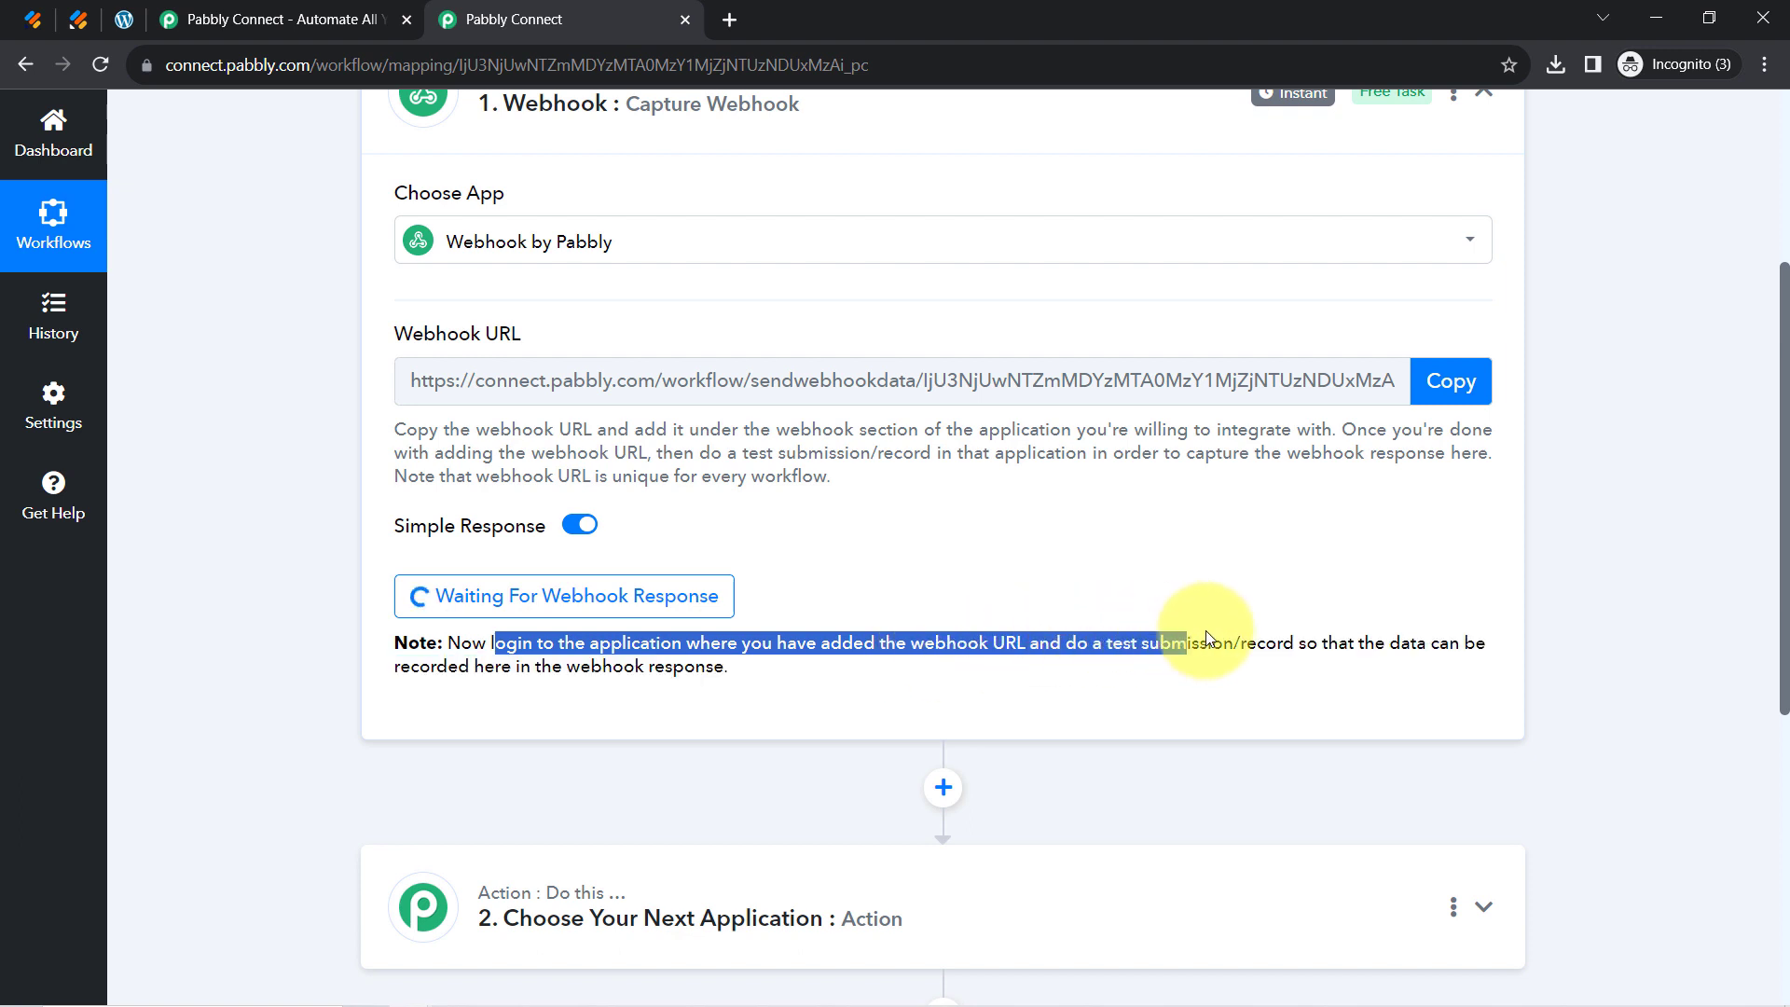
drag(1206, 637, 802, 667)
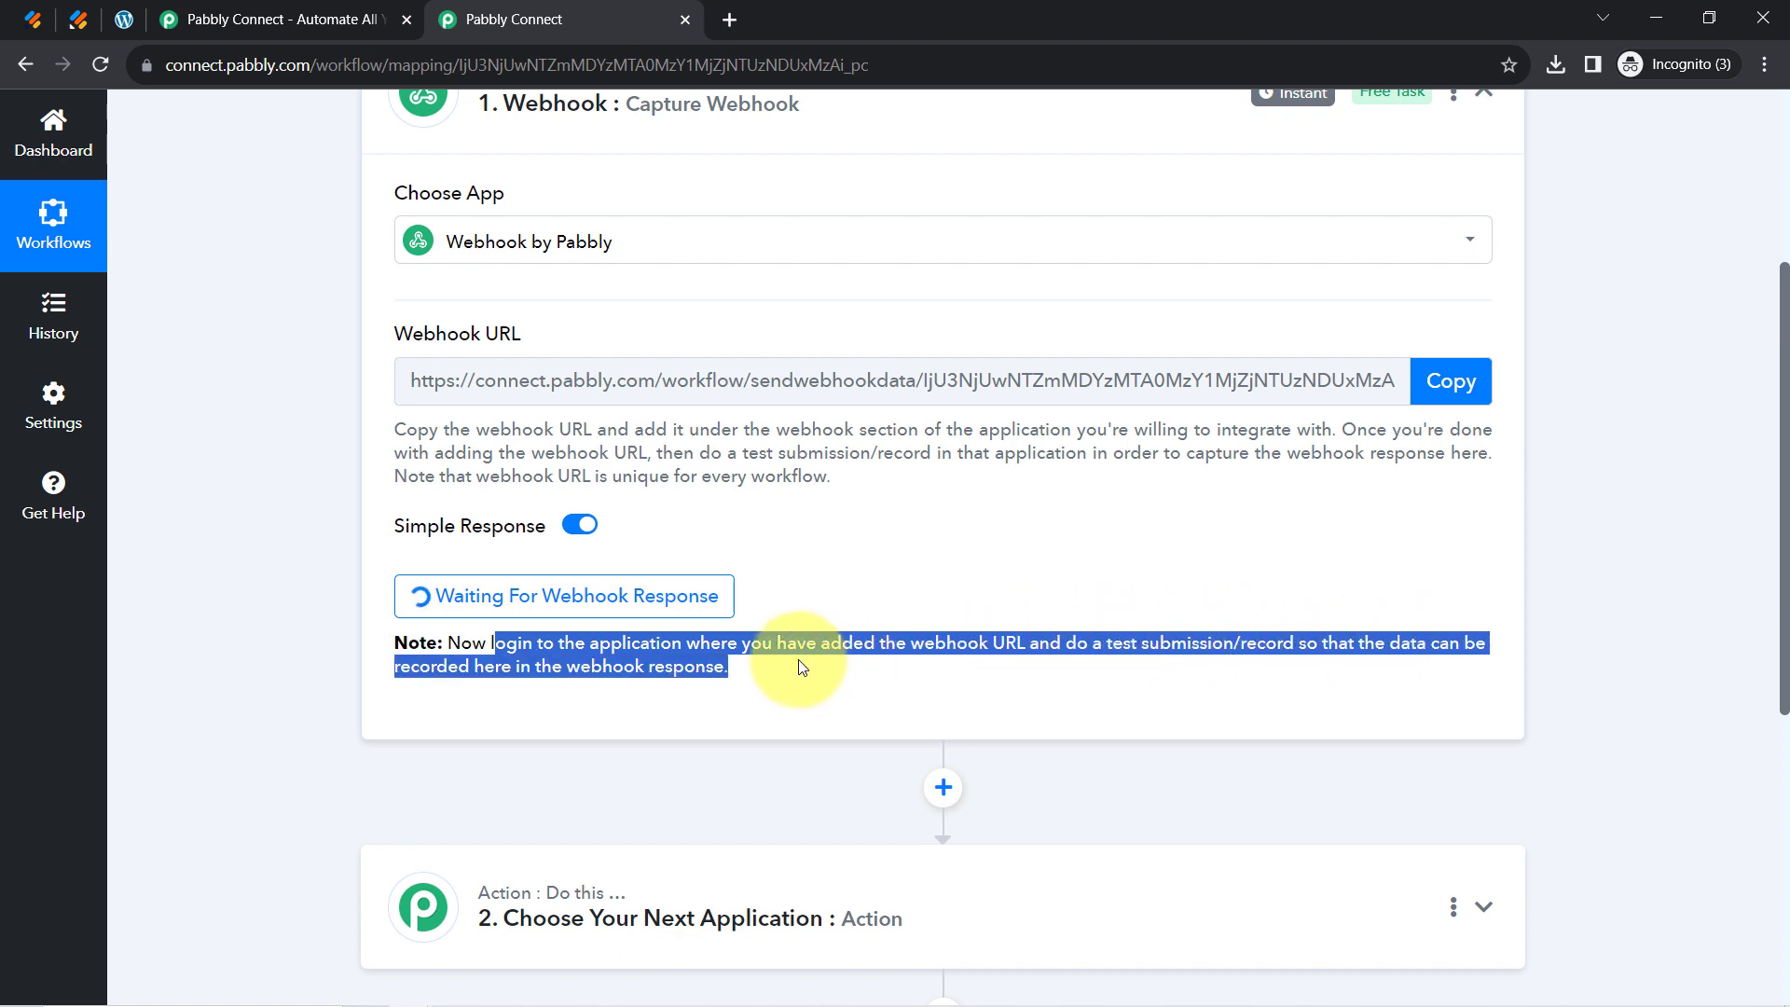
drag(1089, 643, 1301, 640)
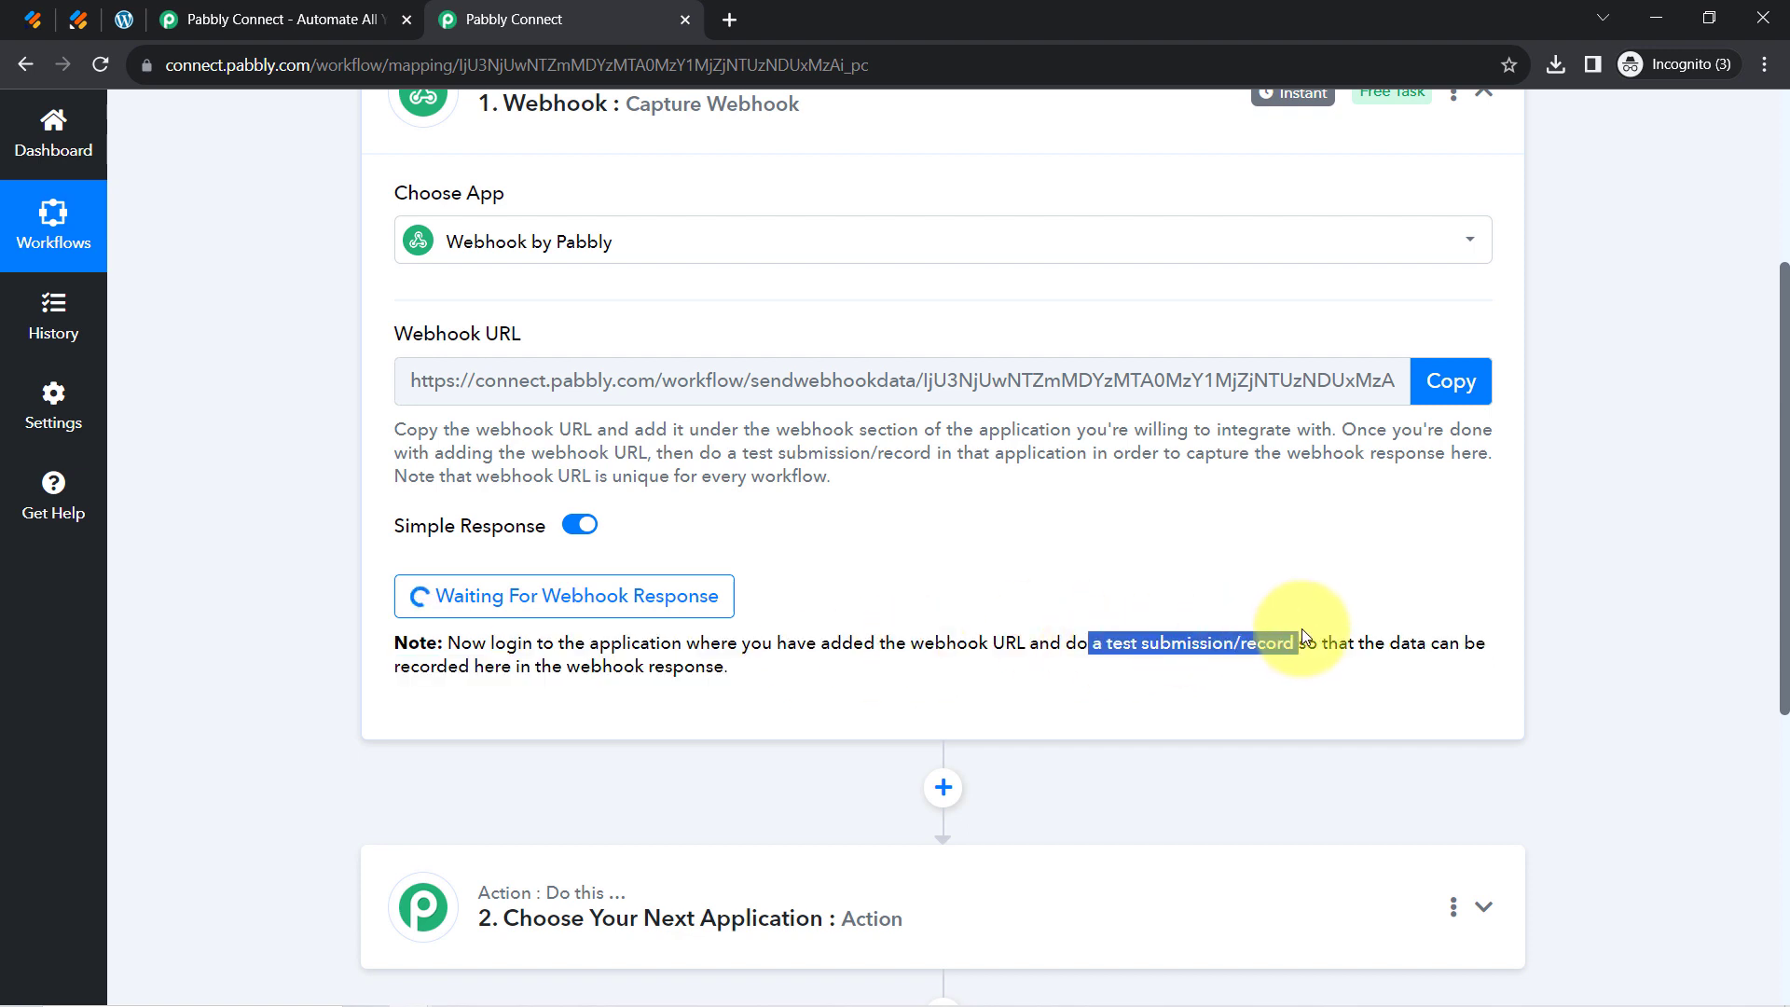
click(78, 19)
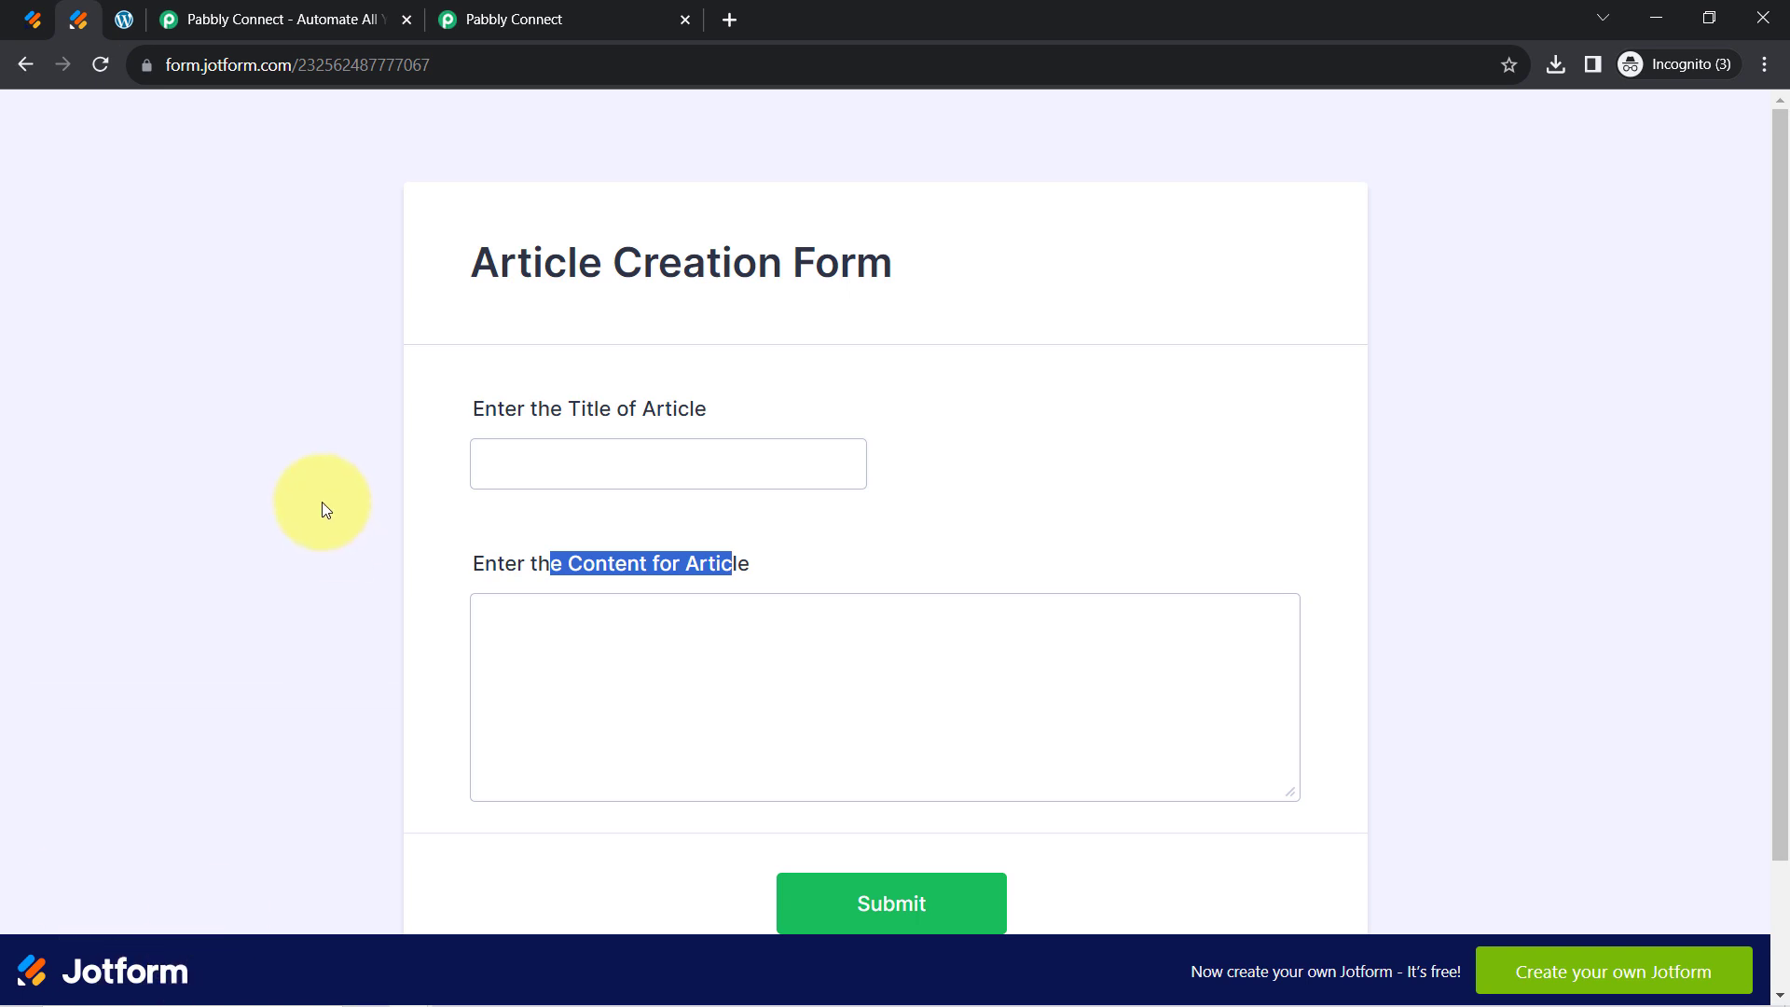
Fill the article title '5+ Best Online Form Builders 2022' using the sample article notes
drag(519, 261, 795, 311)
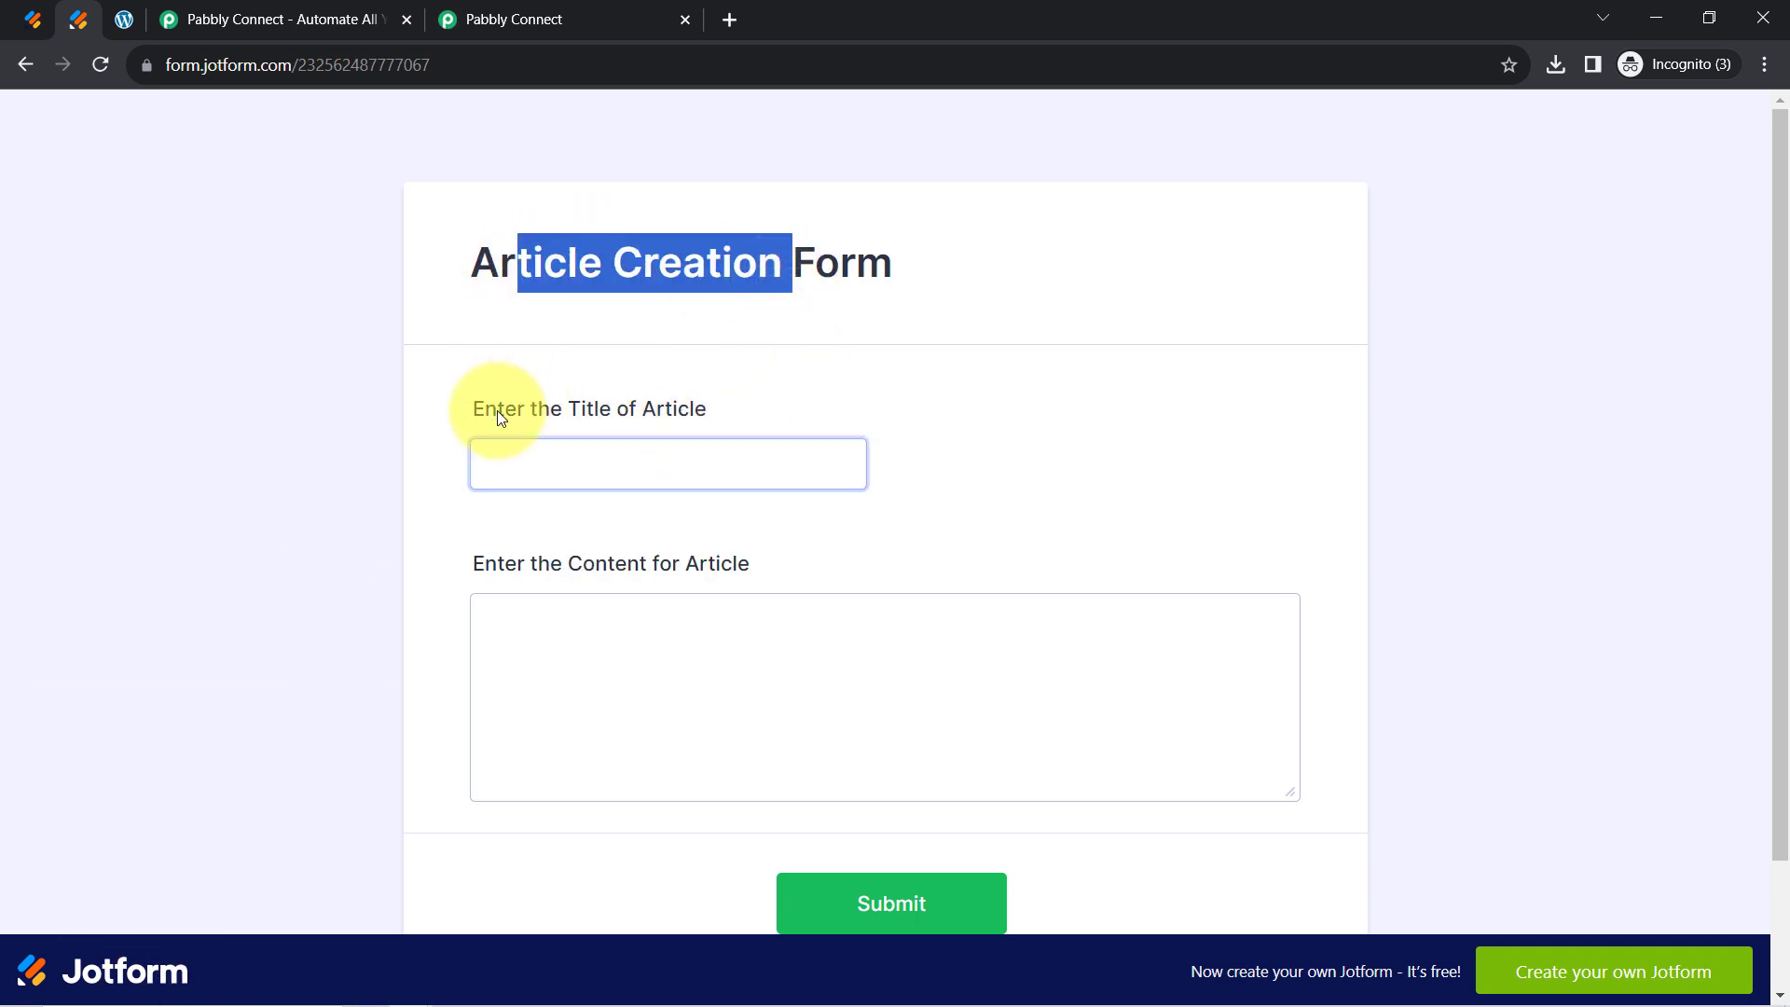
drag(498, 411, 695, 406)
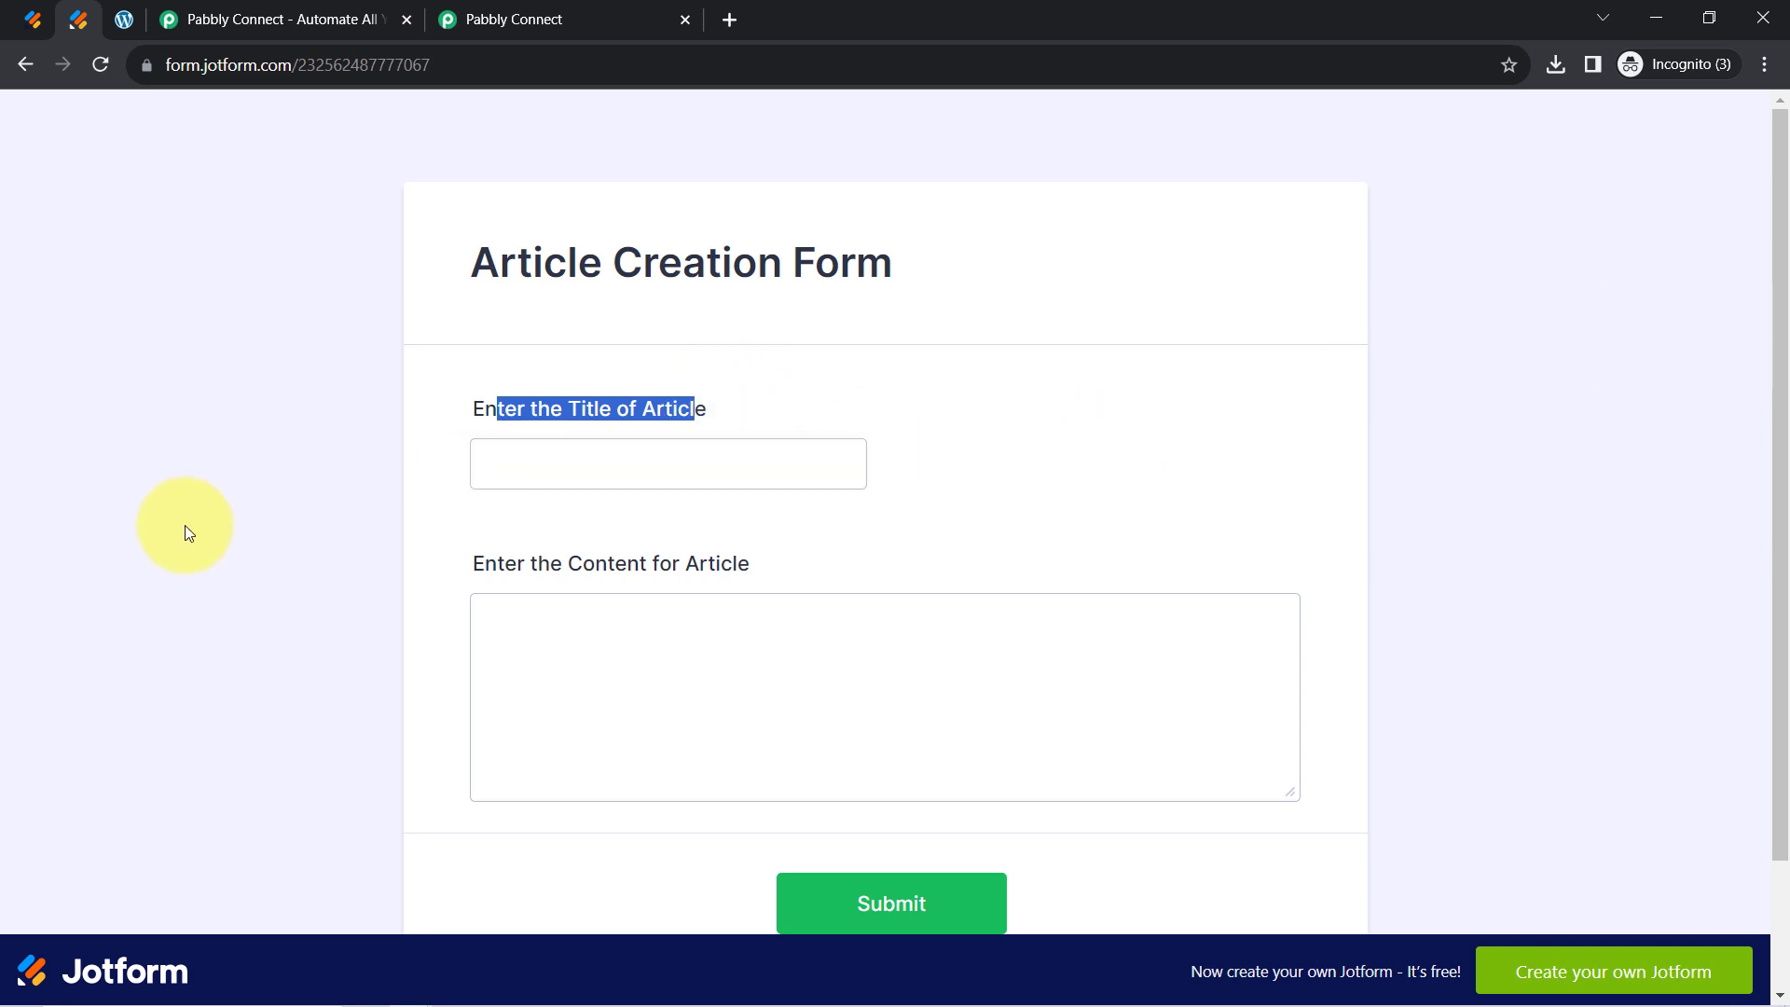
click(185, 524)
click(523, 467)
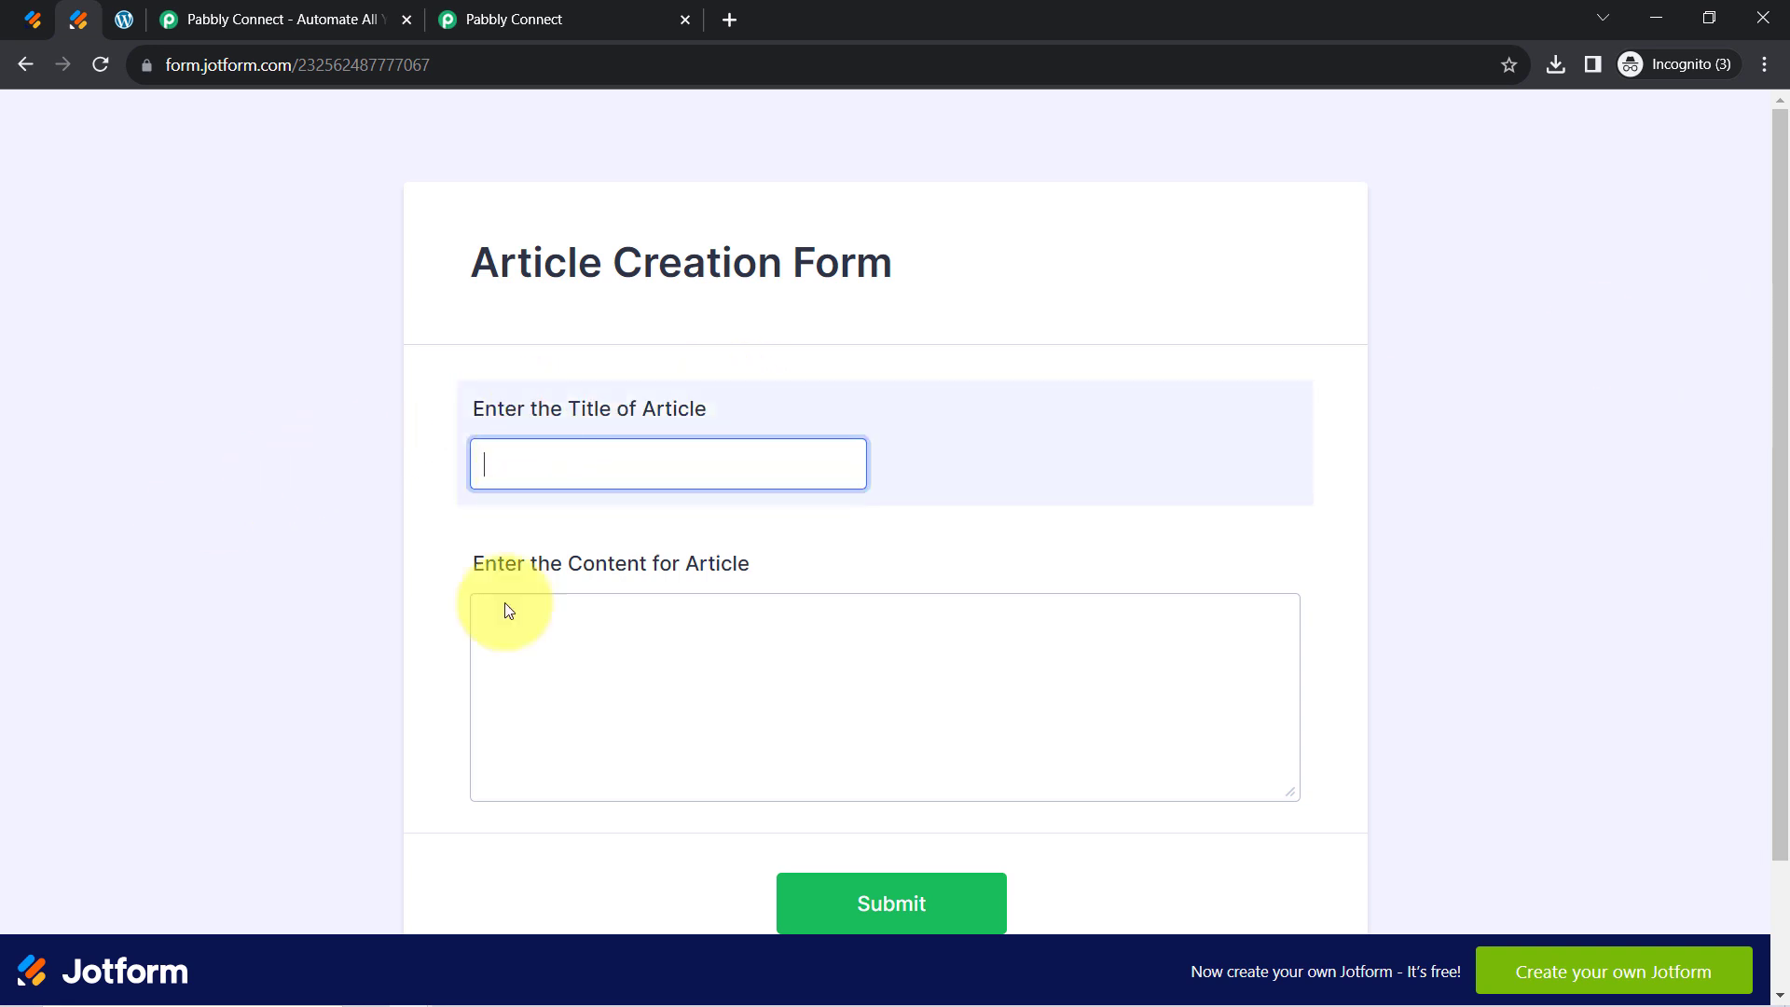
click(457, 991)
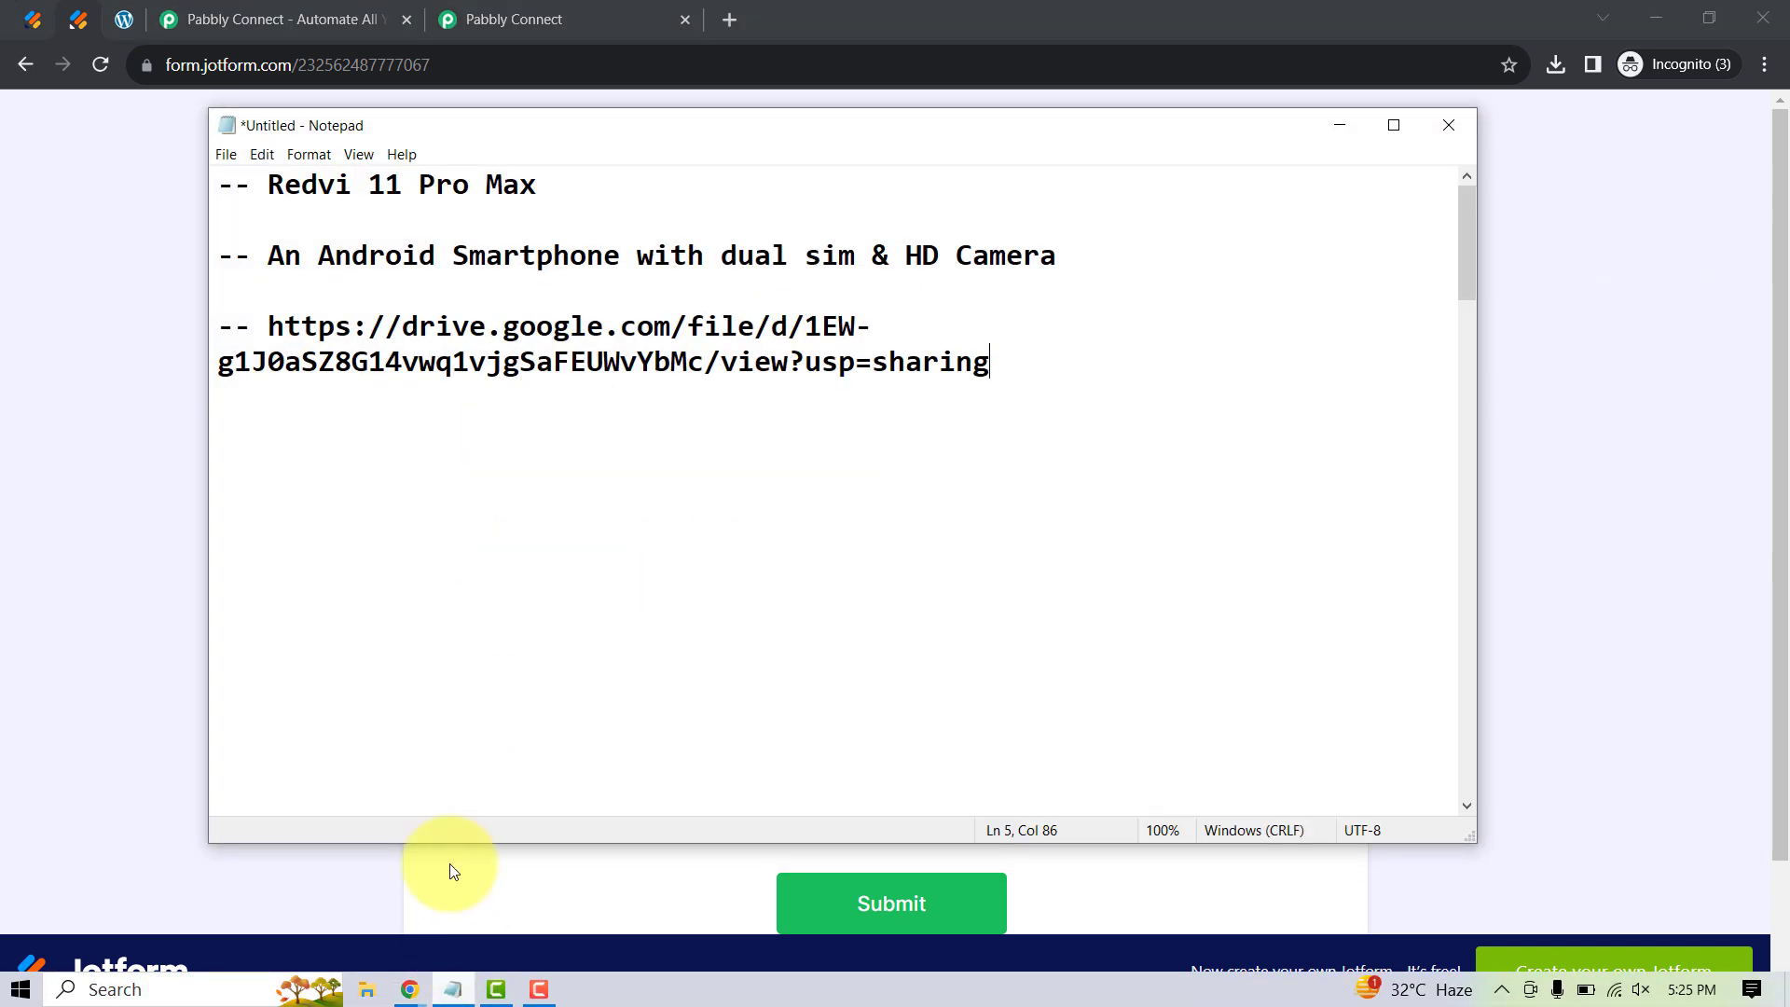
drag(1475, 283, 1470, 438)
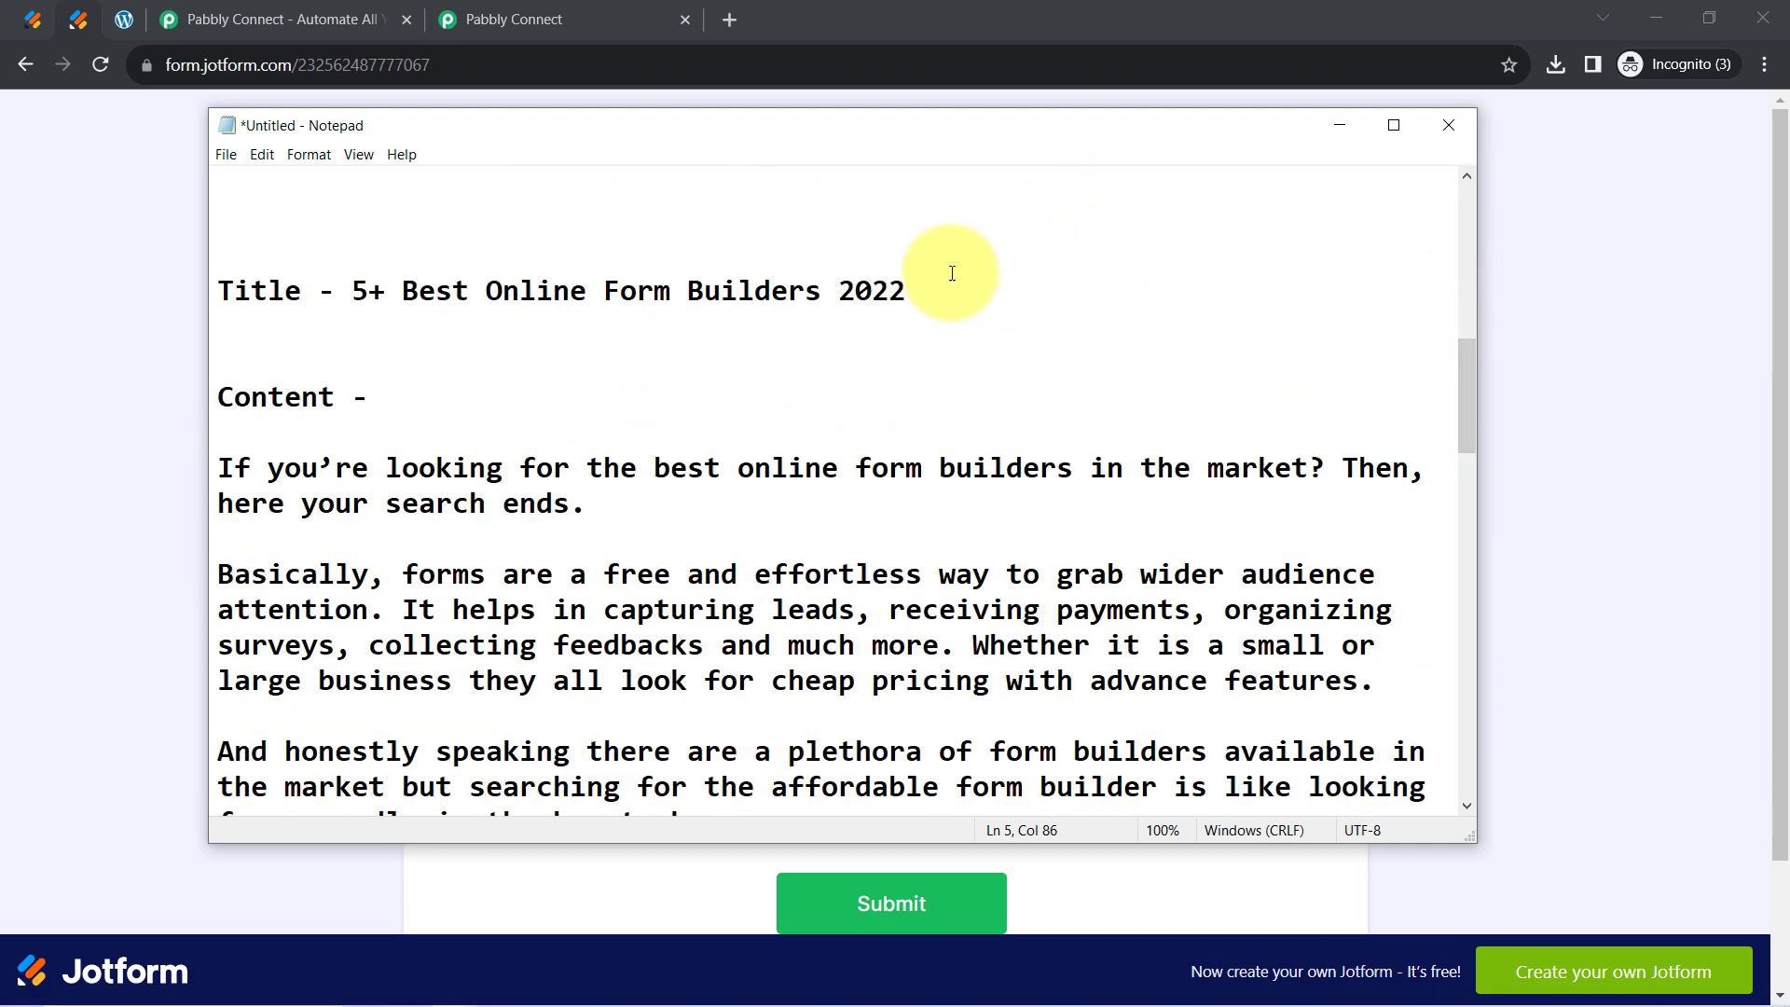
drag(923, 290, 368, 303)
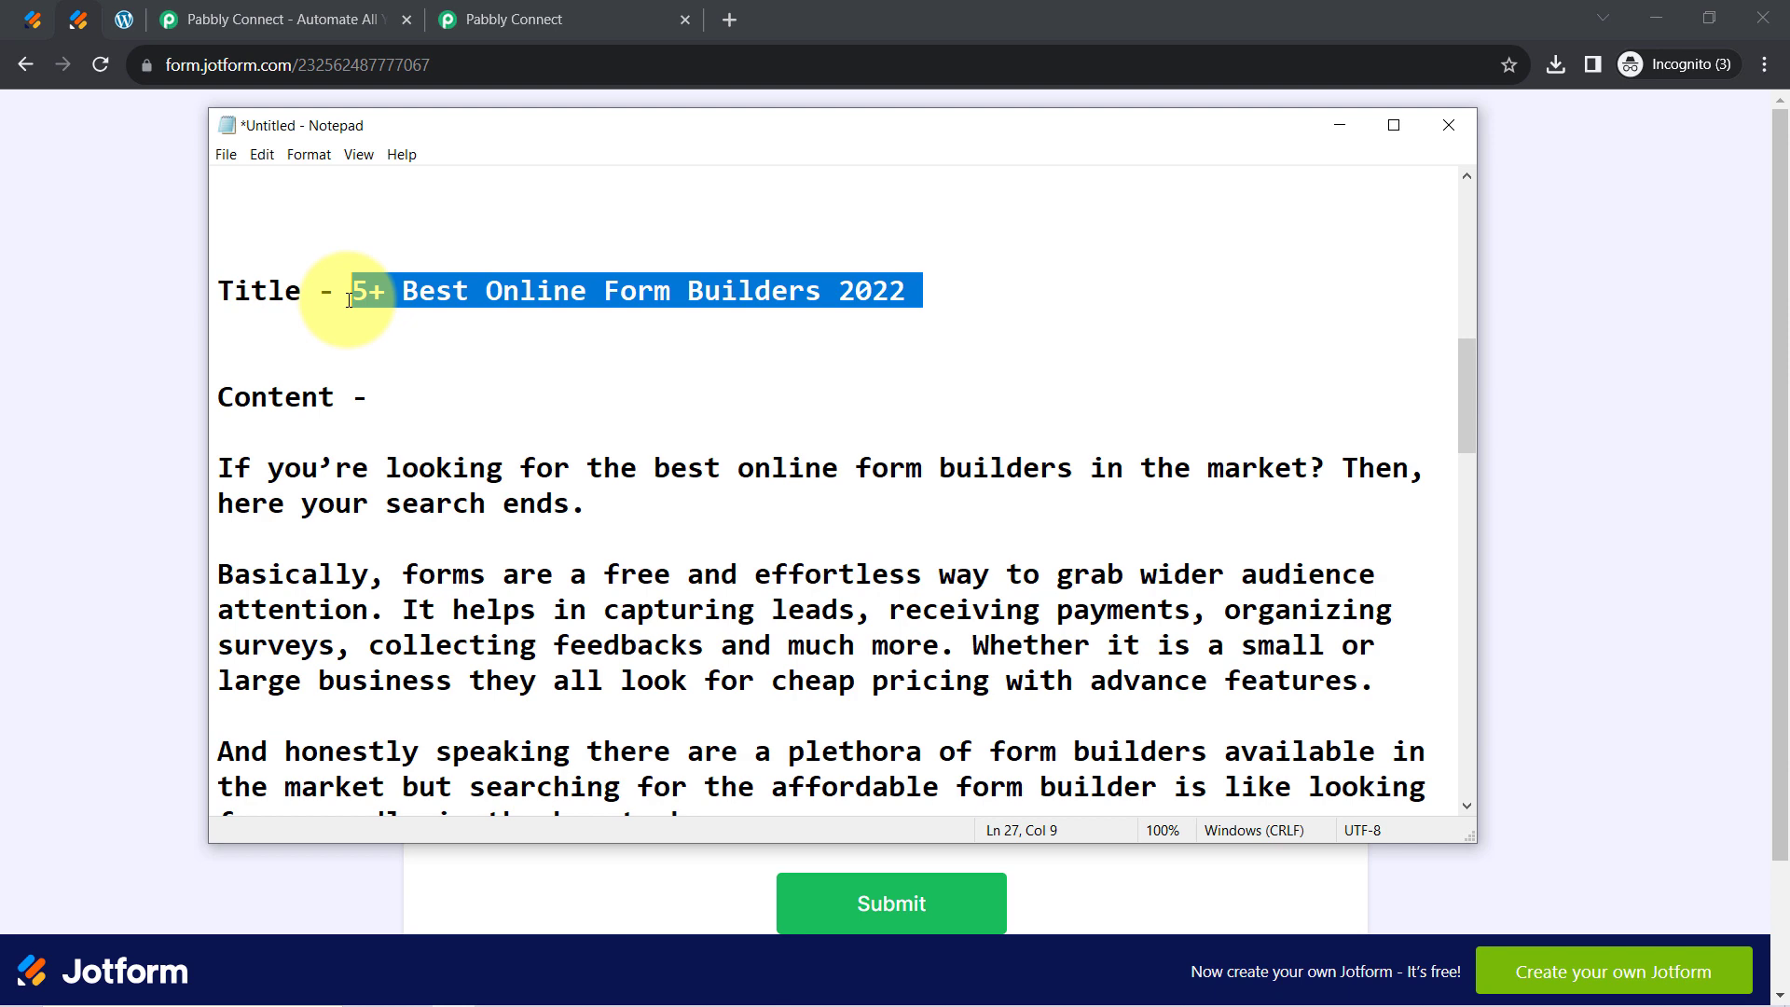
click(112, 360)
click(600, 464)
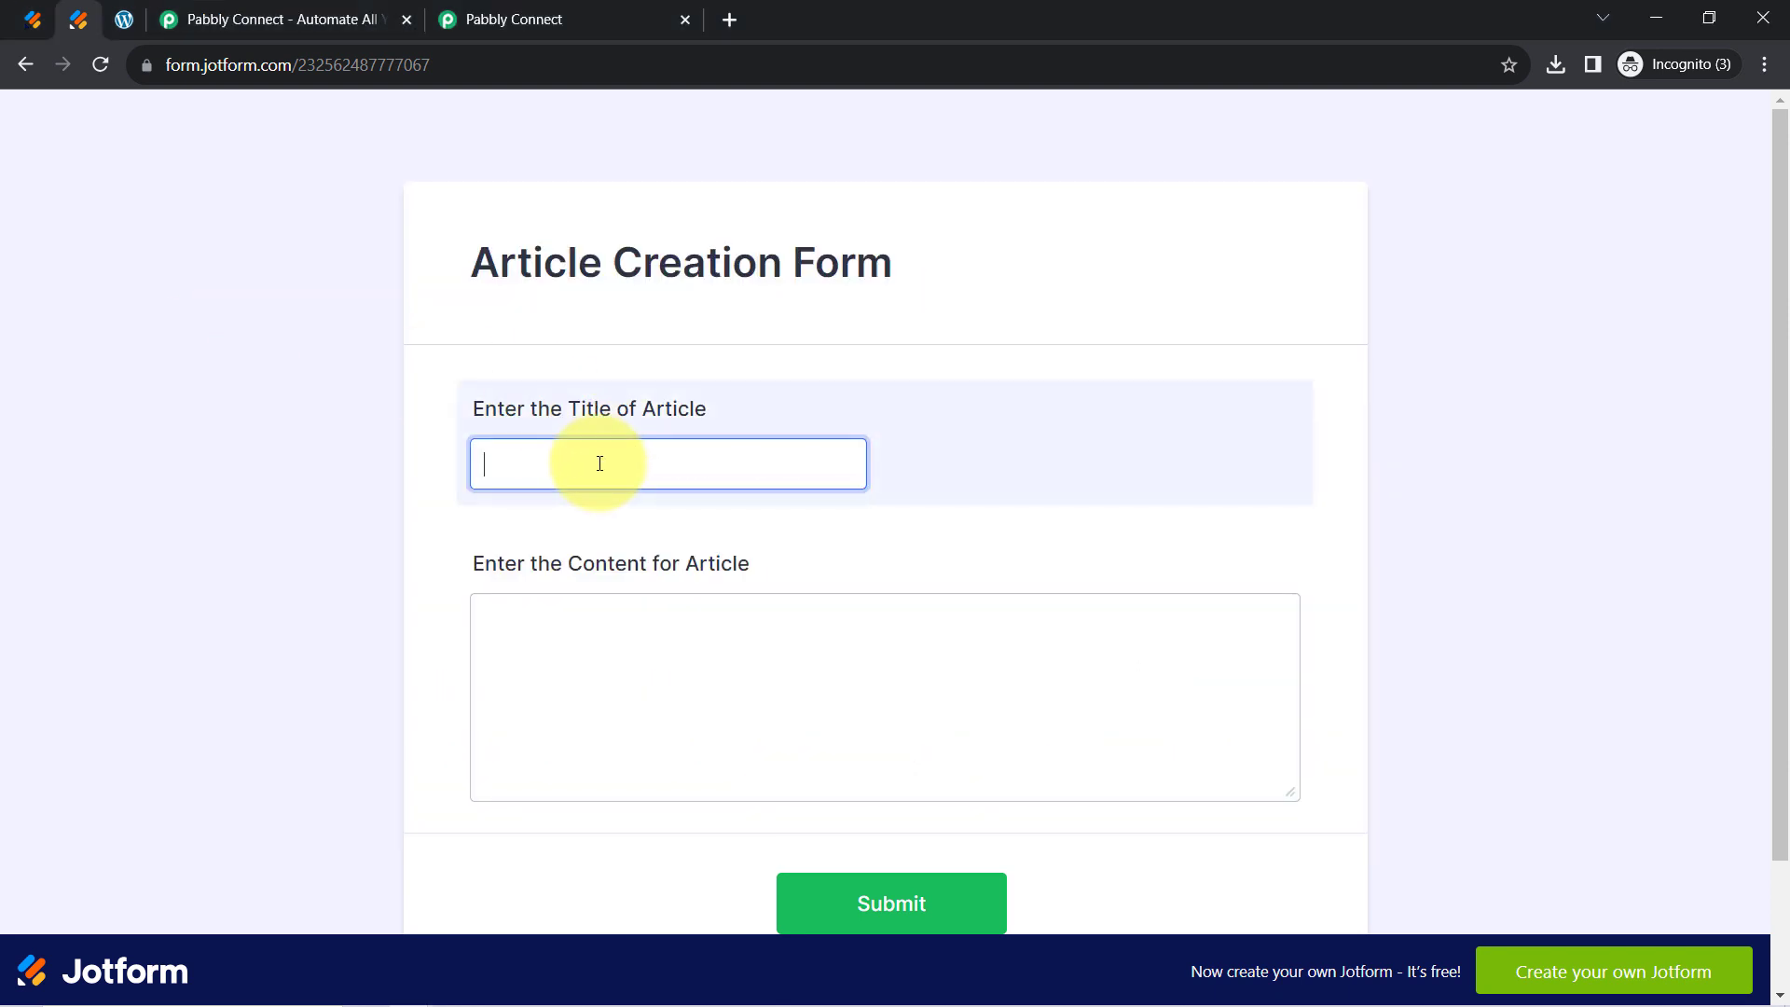
click(452, 989)
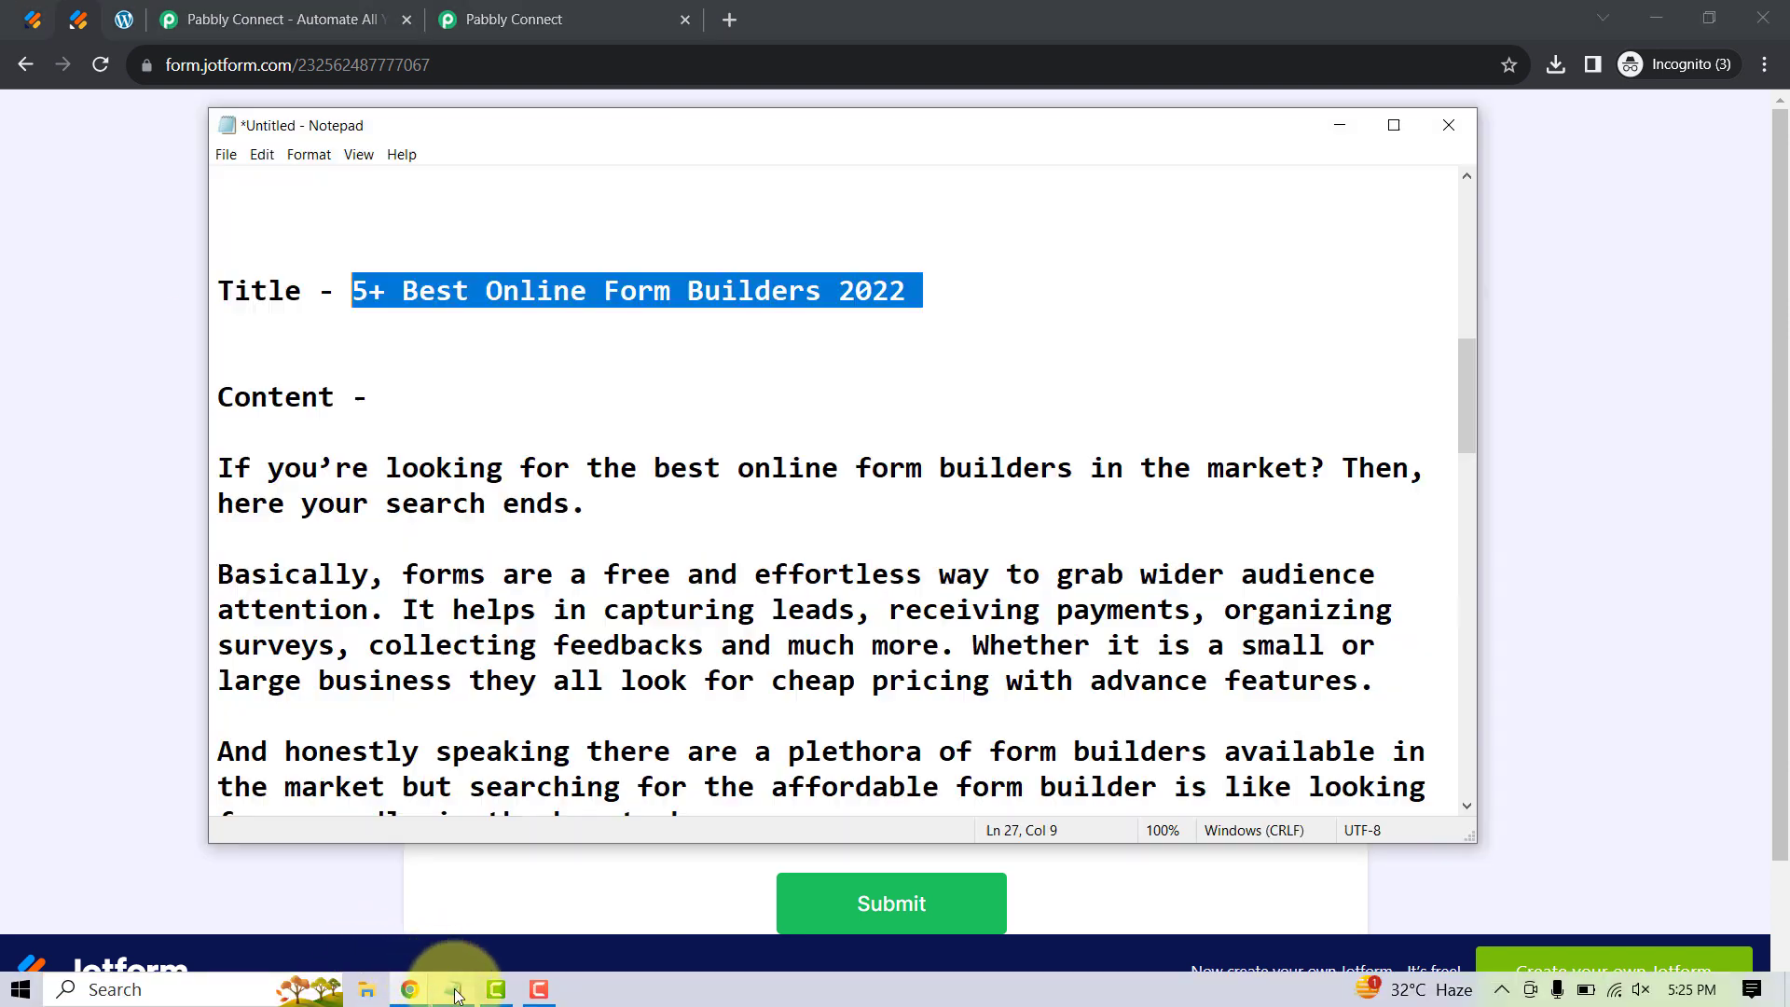
click(332, 534)
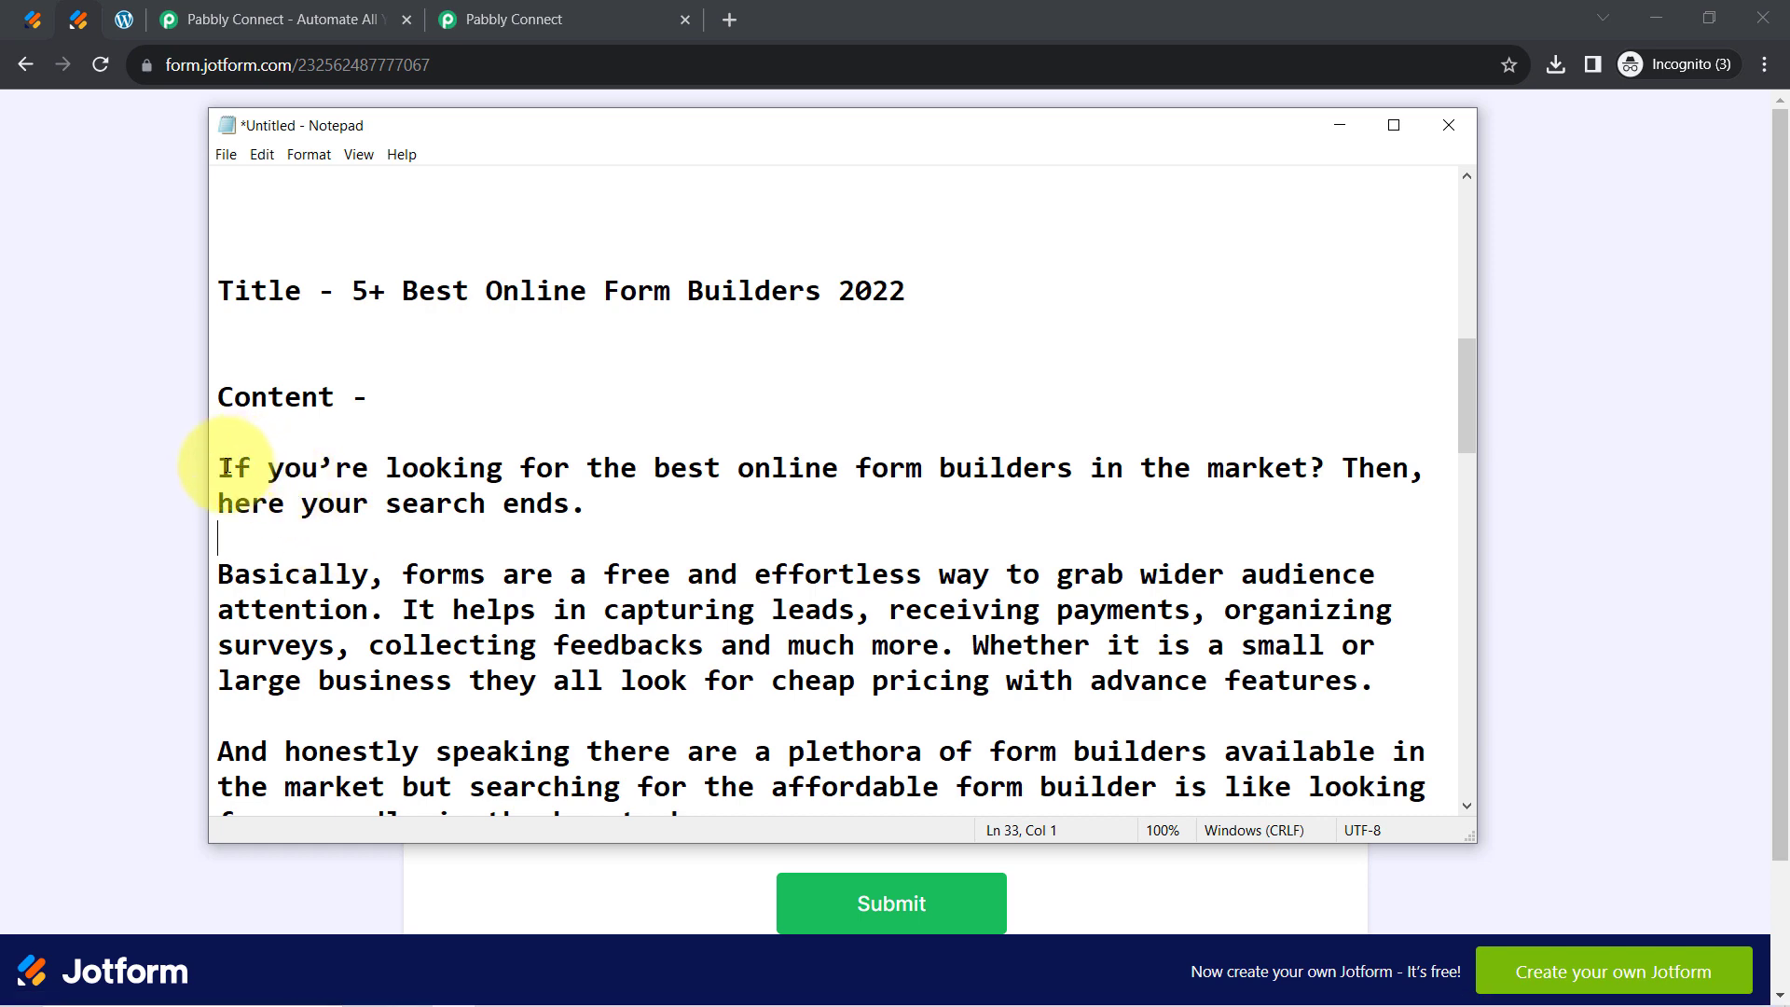
Paste the full article body into the content field and submit the form
drag(221, 466, 921, 806)
scroll(988, 619, down, 5)
scroll(966, 659, down, 4)
scroll(957, 706, down, 3)
scroll(958, 706, down, 3)
scroll(928, 786, down, 3)
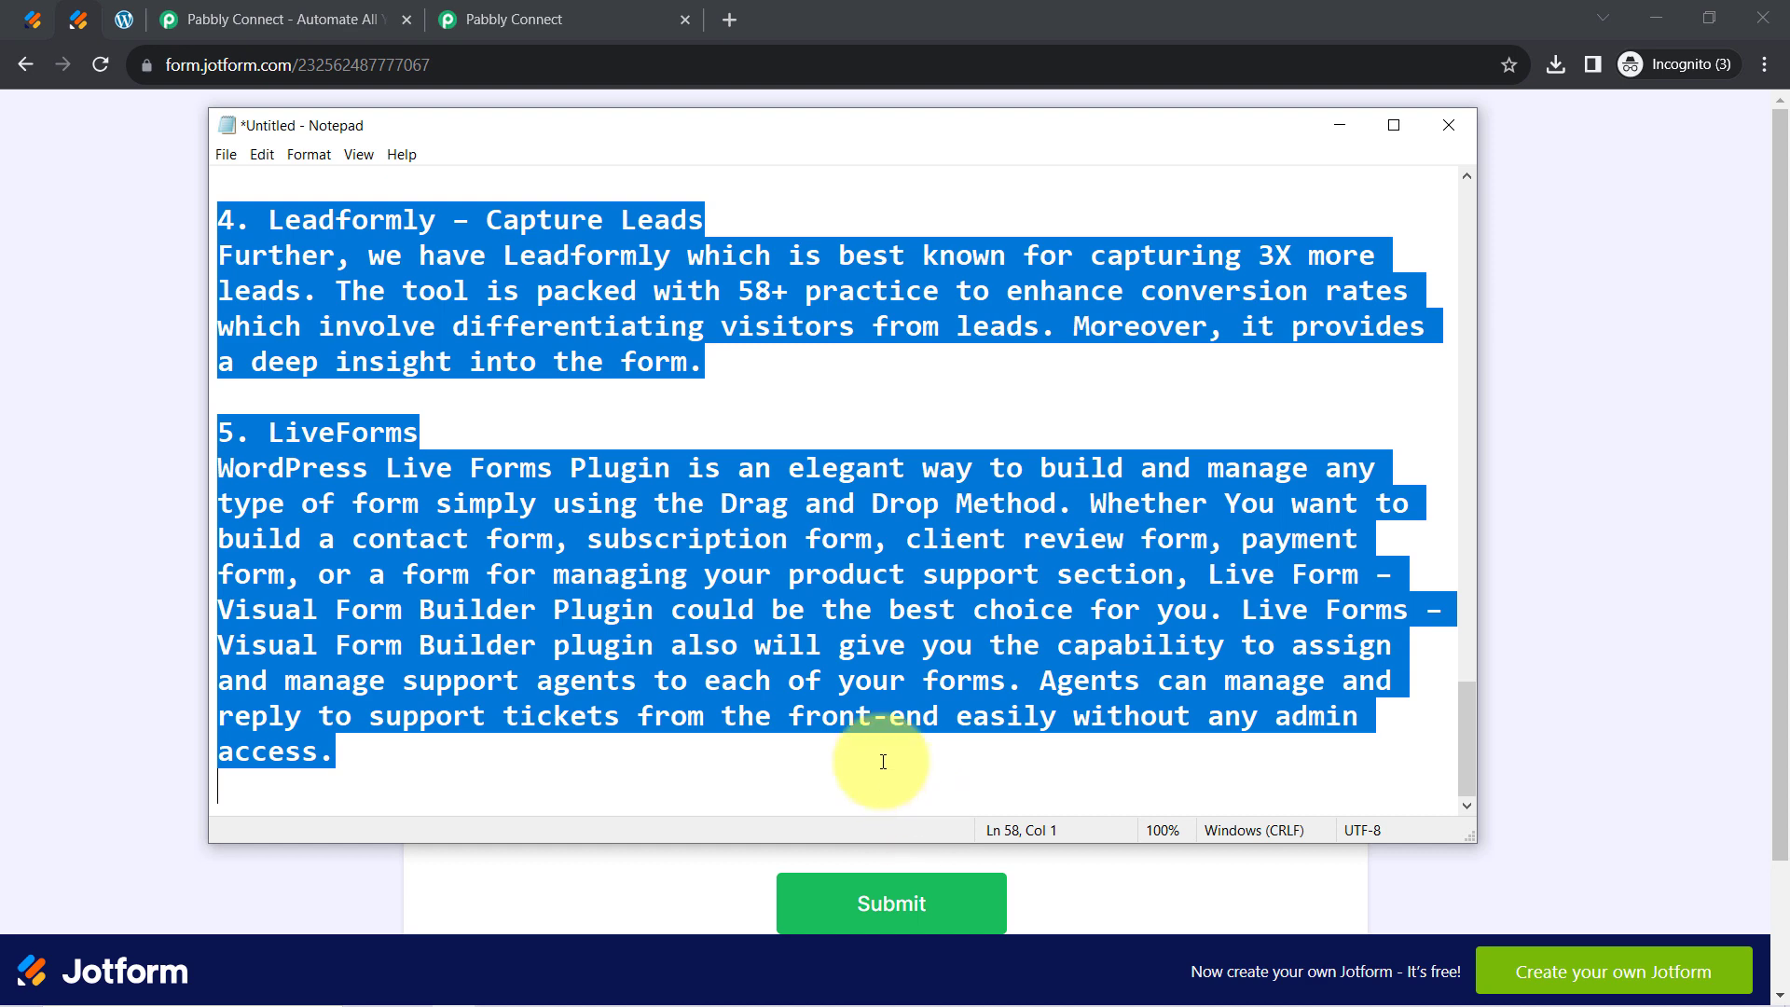
click(20, 600)
click(741, 646)
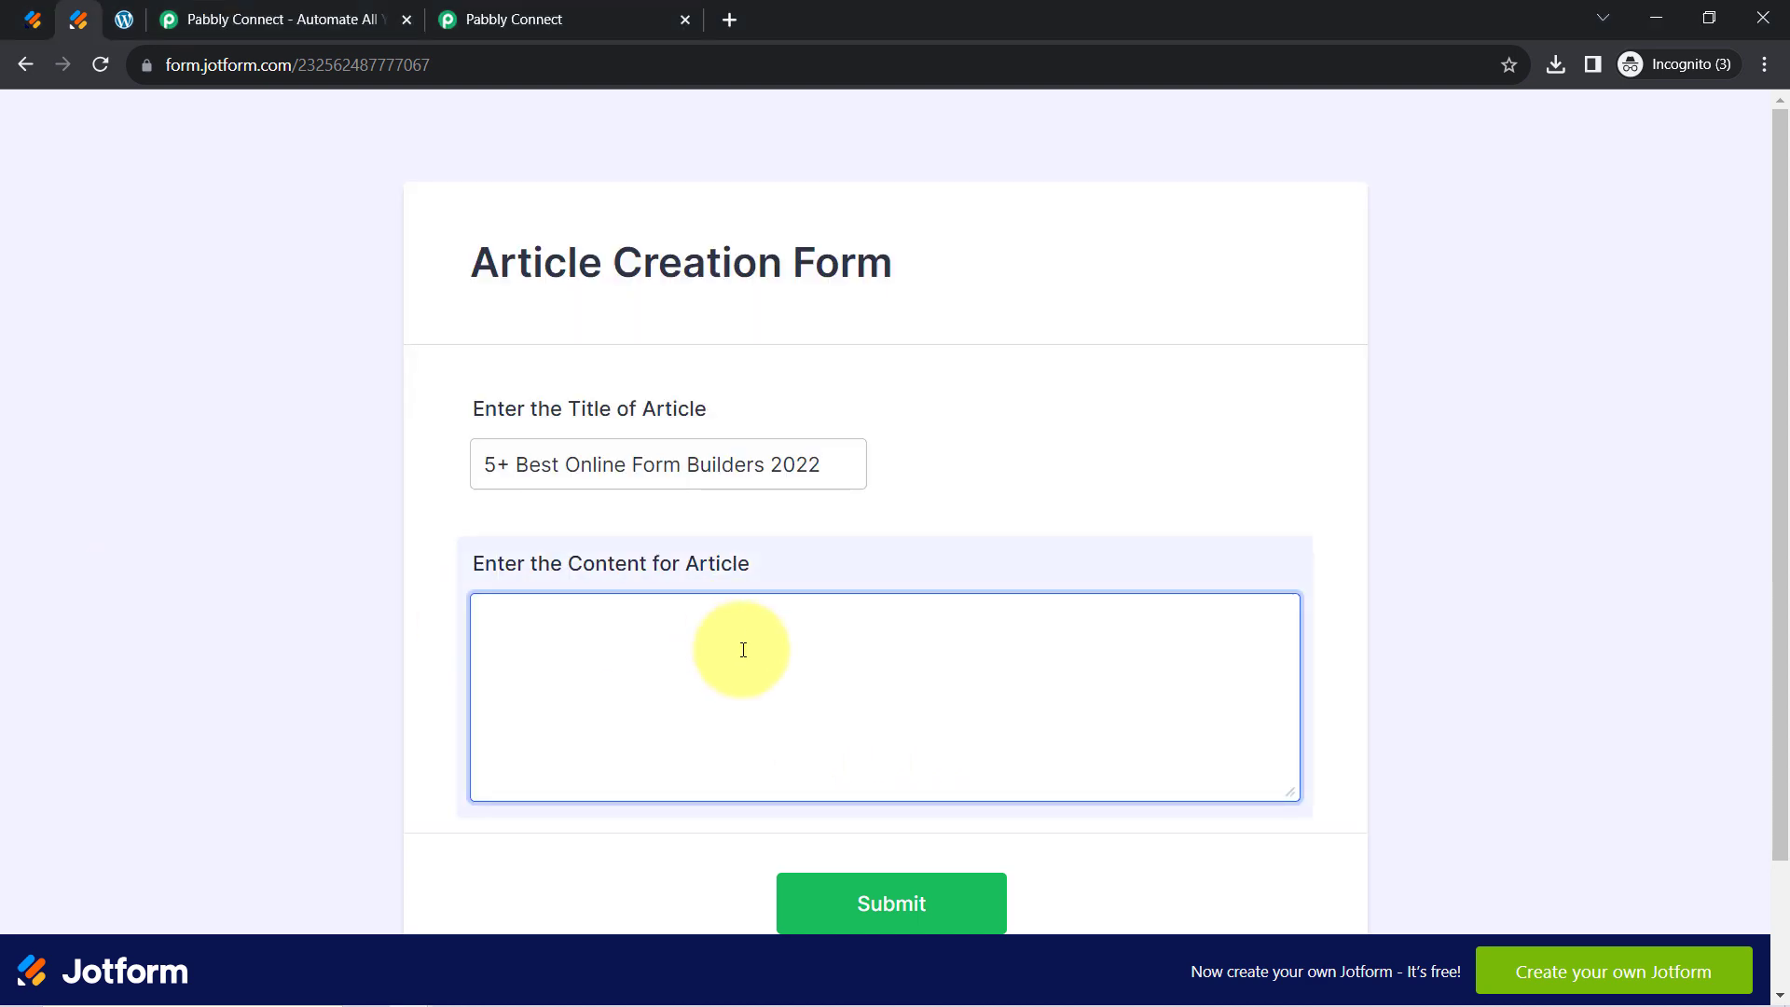
key(ctrl+v)
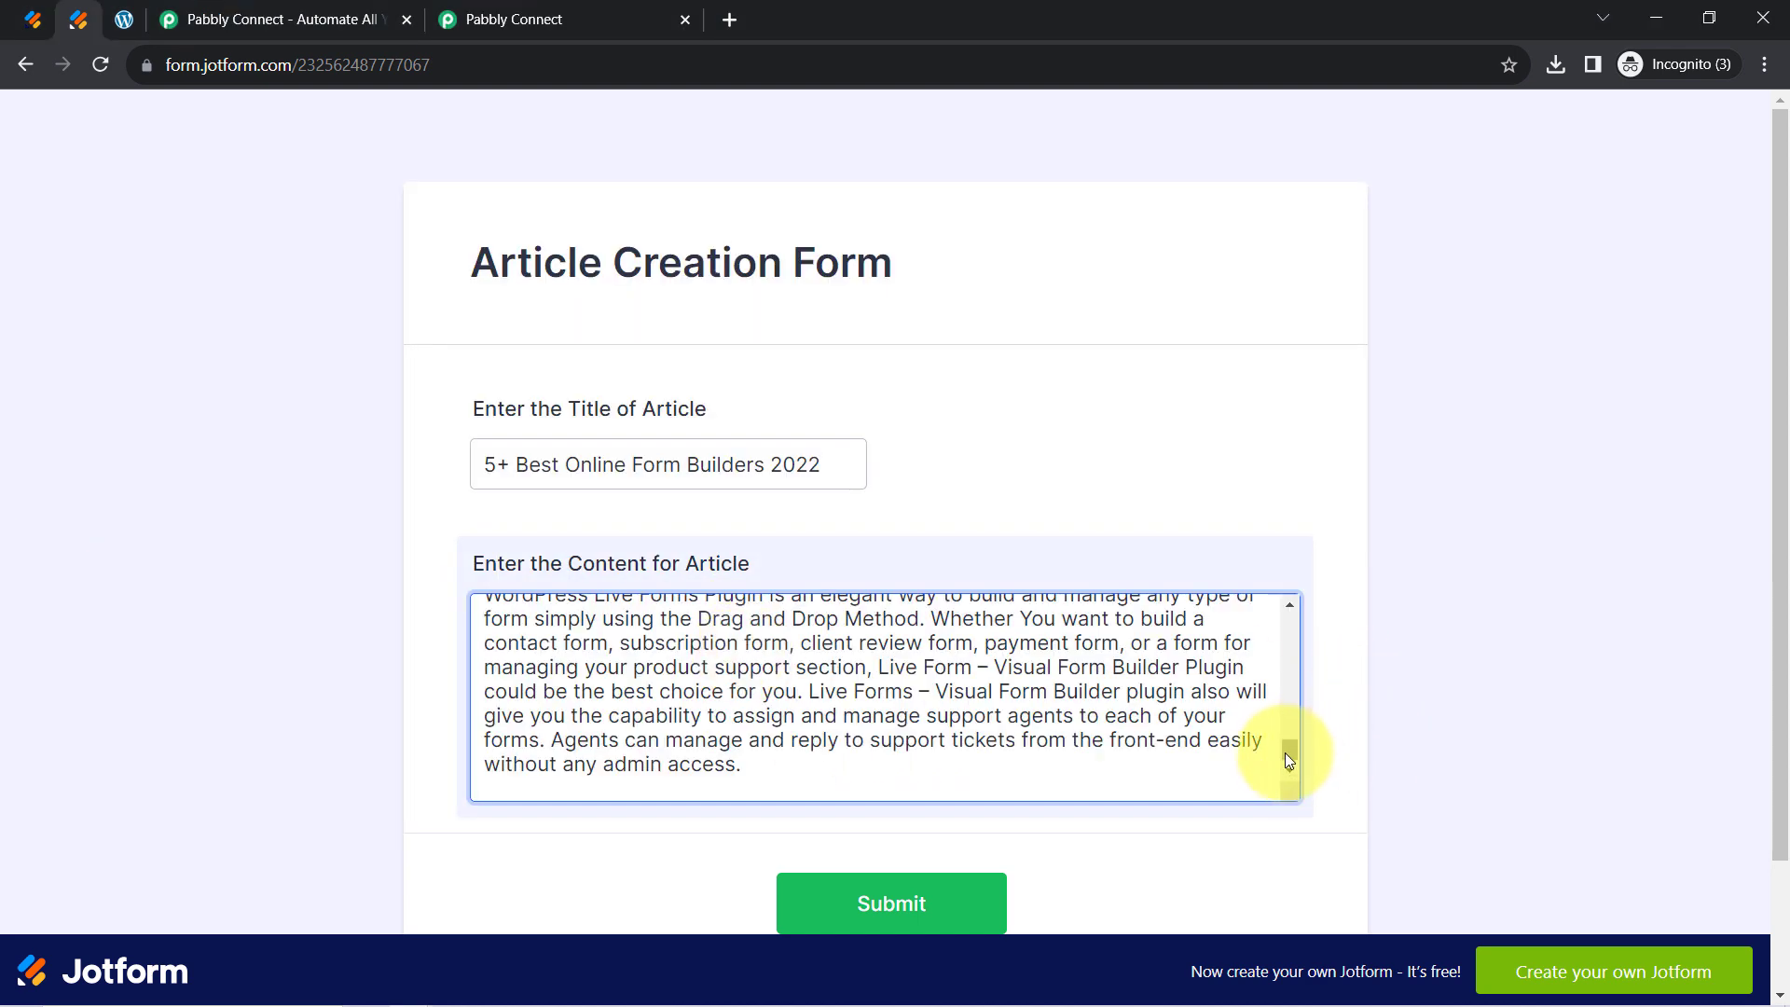
drag(1285, 748, 1279, 705)
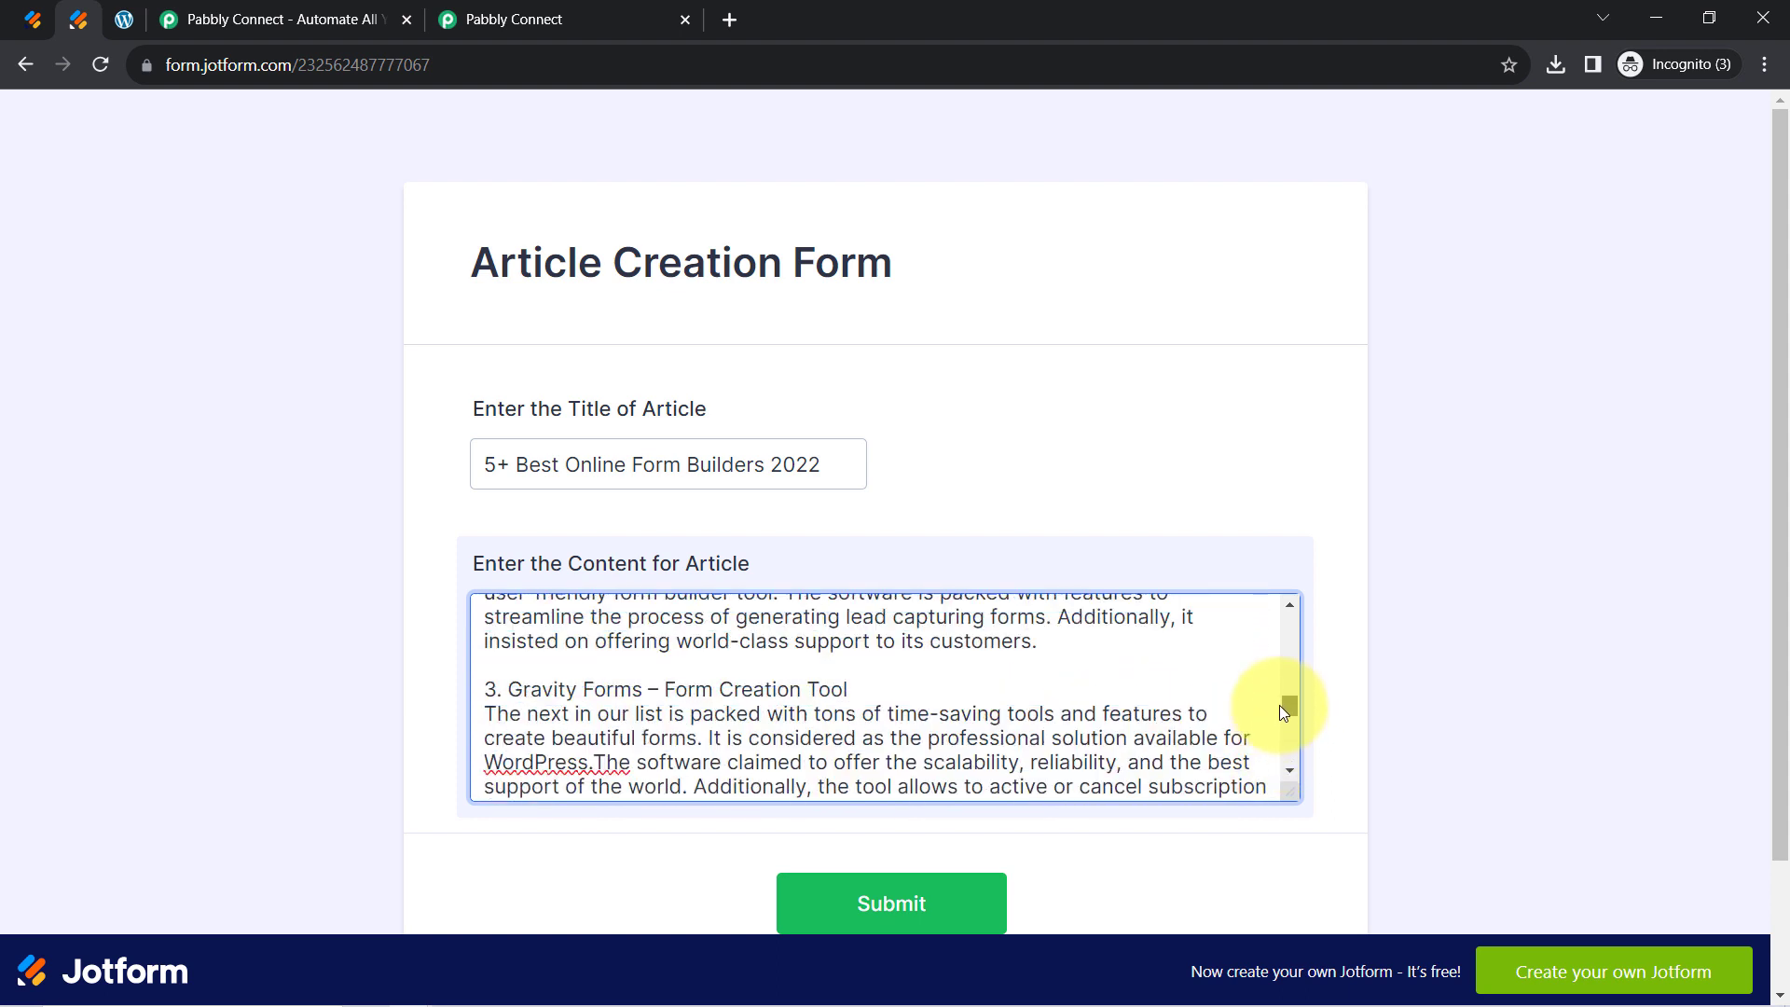
click(842, 901)
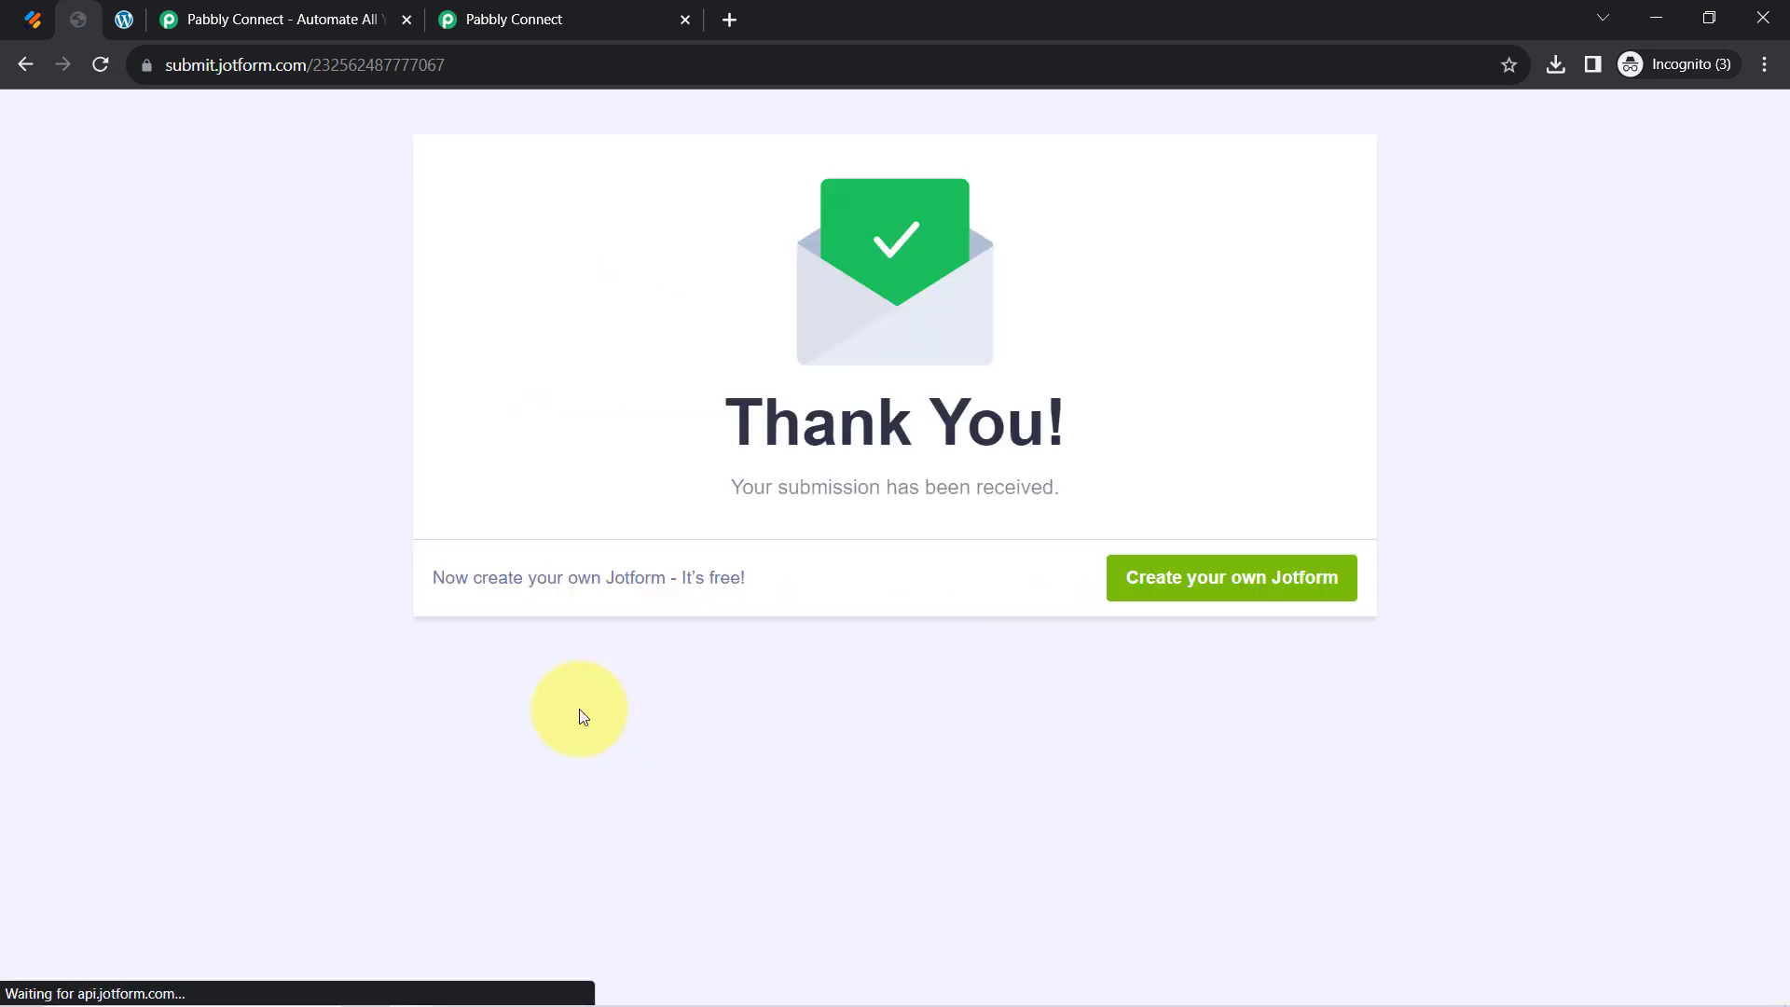
Read the captured Response A, expanding Q6 to see the article body, and close the duplicate Pabbly tab
click(523, 7)
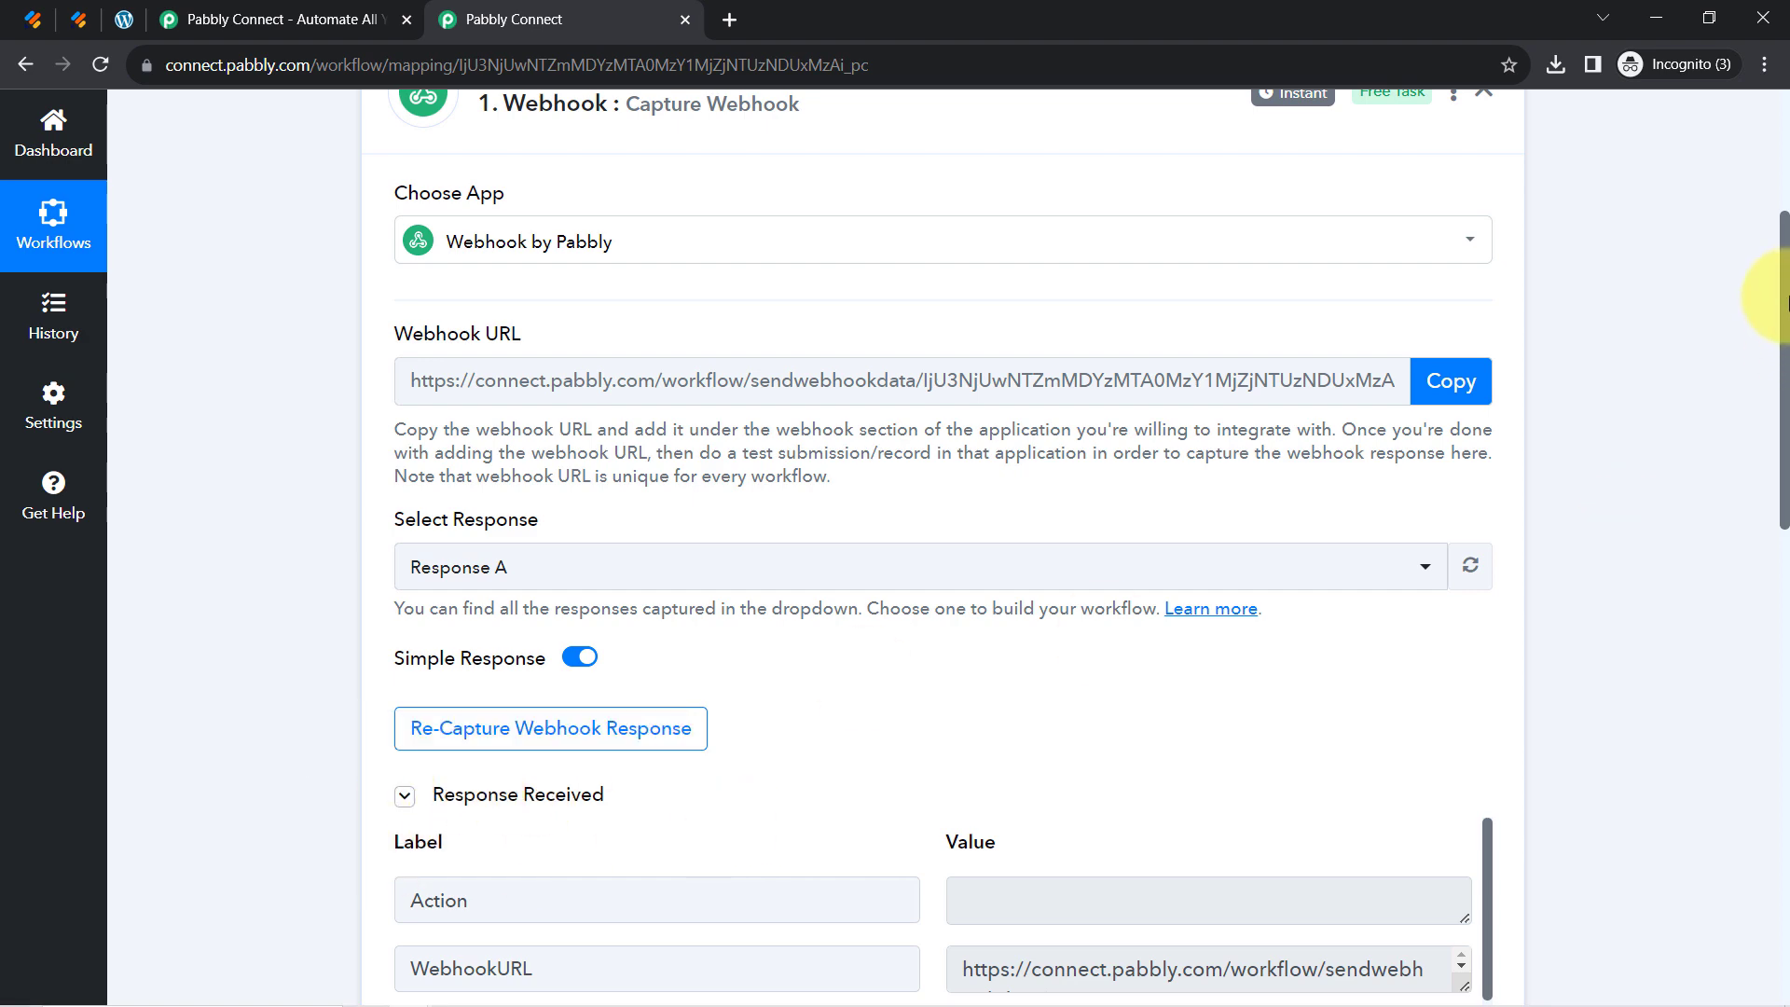
drag(1788, 300, 1778, 529)
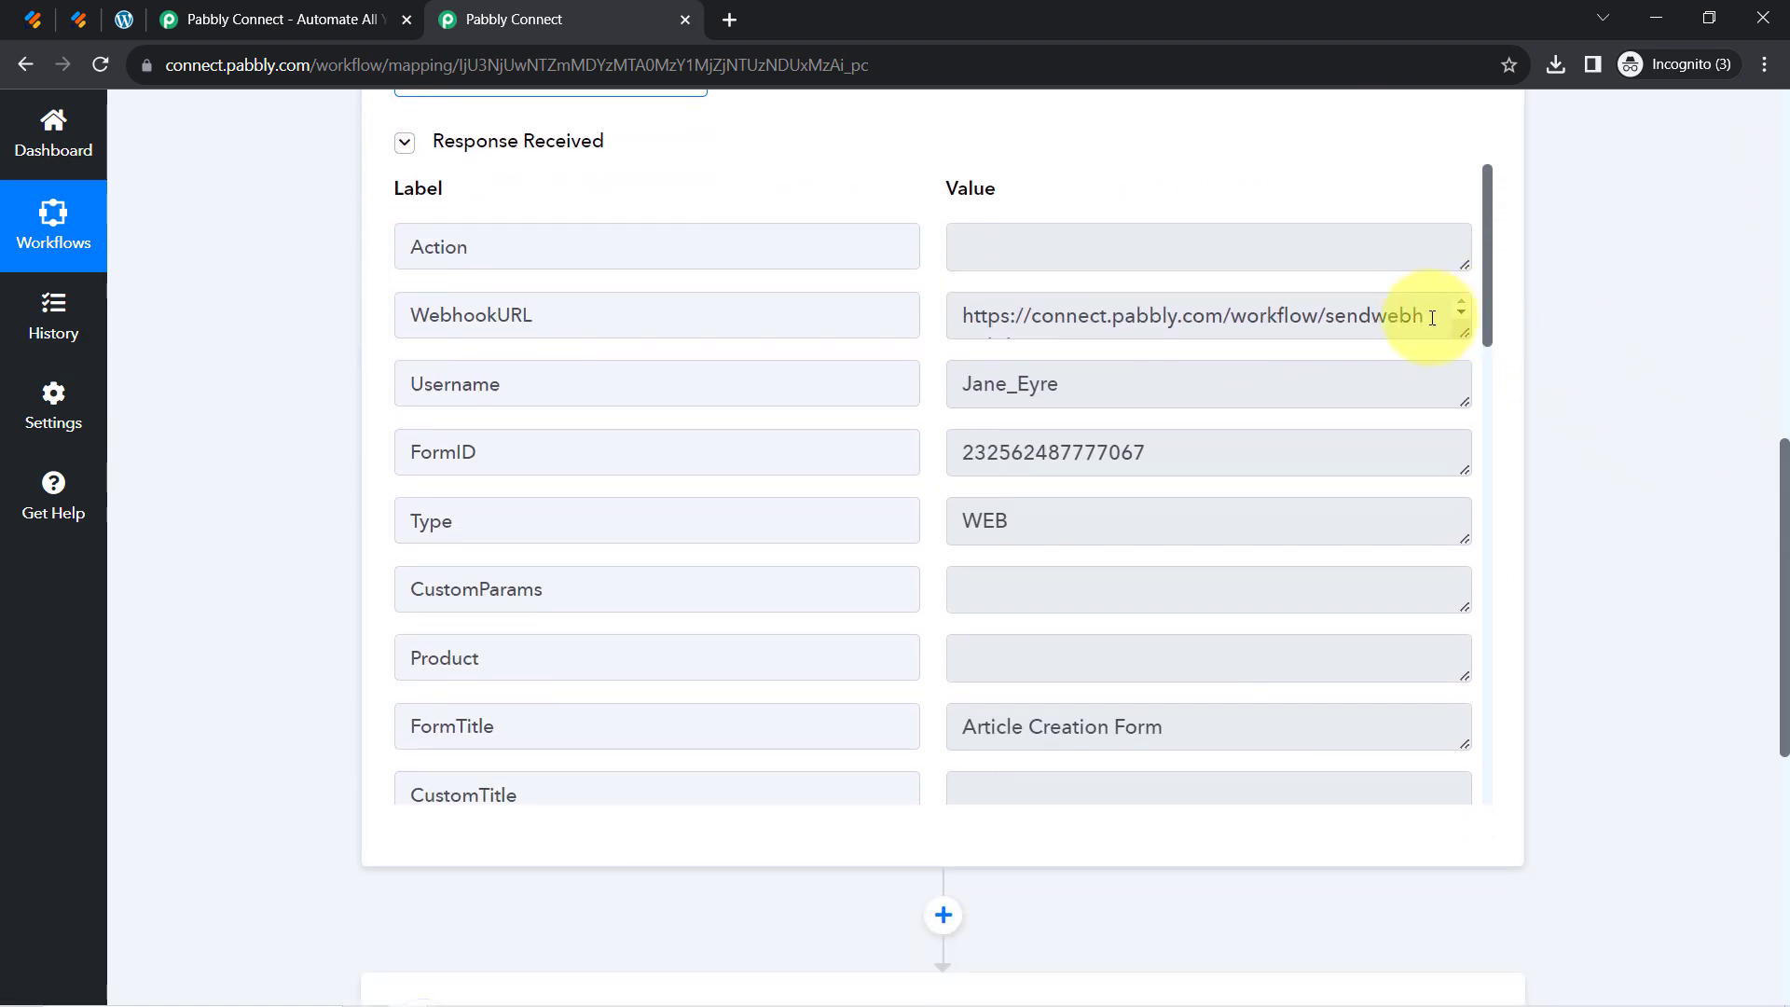
drag(1490, 315, 1499, 690)
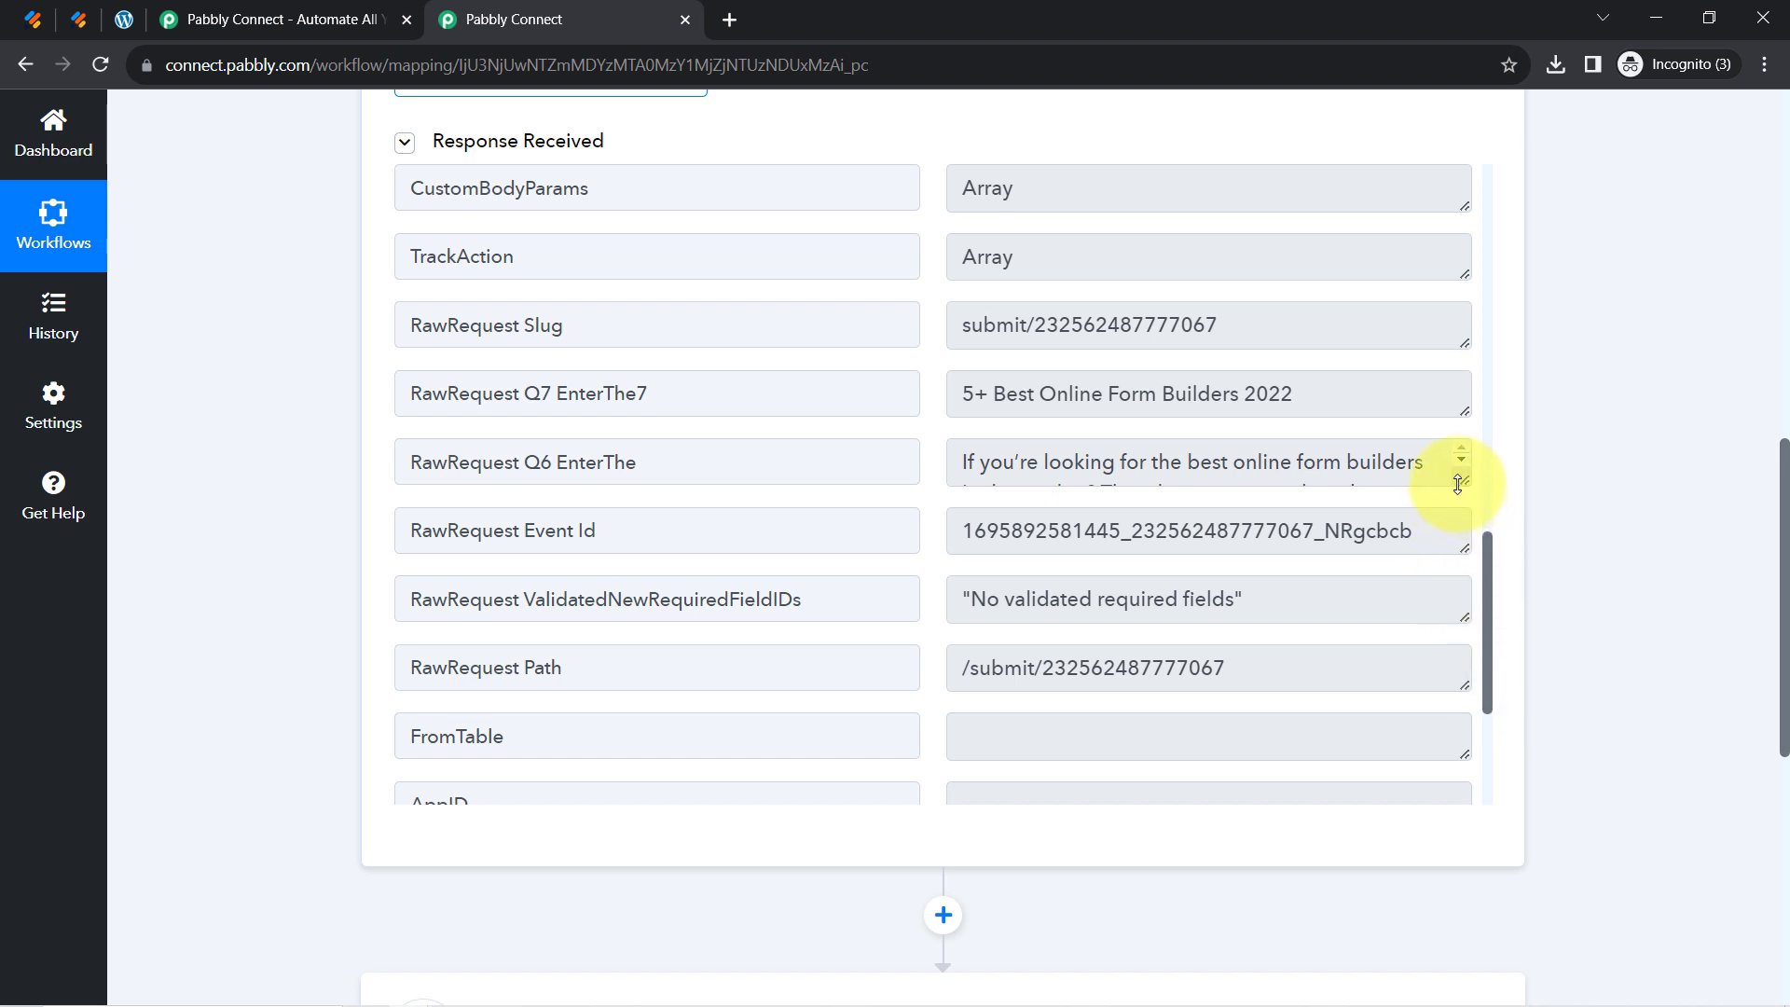
drag(1458, 484, 1455, 779)
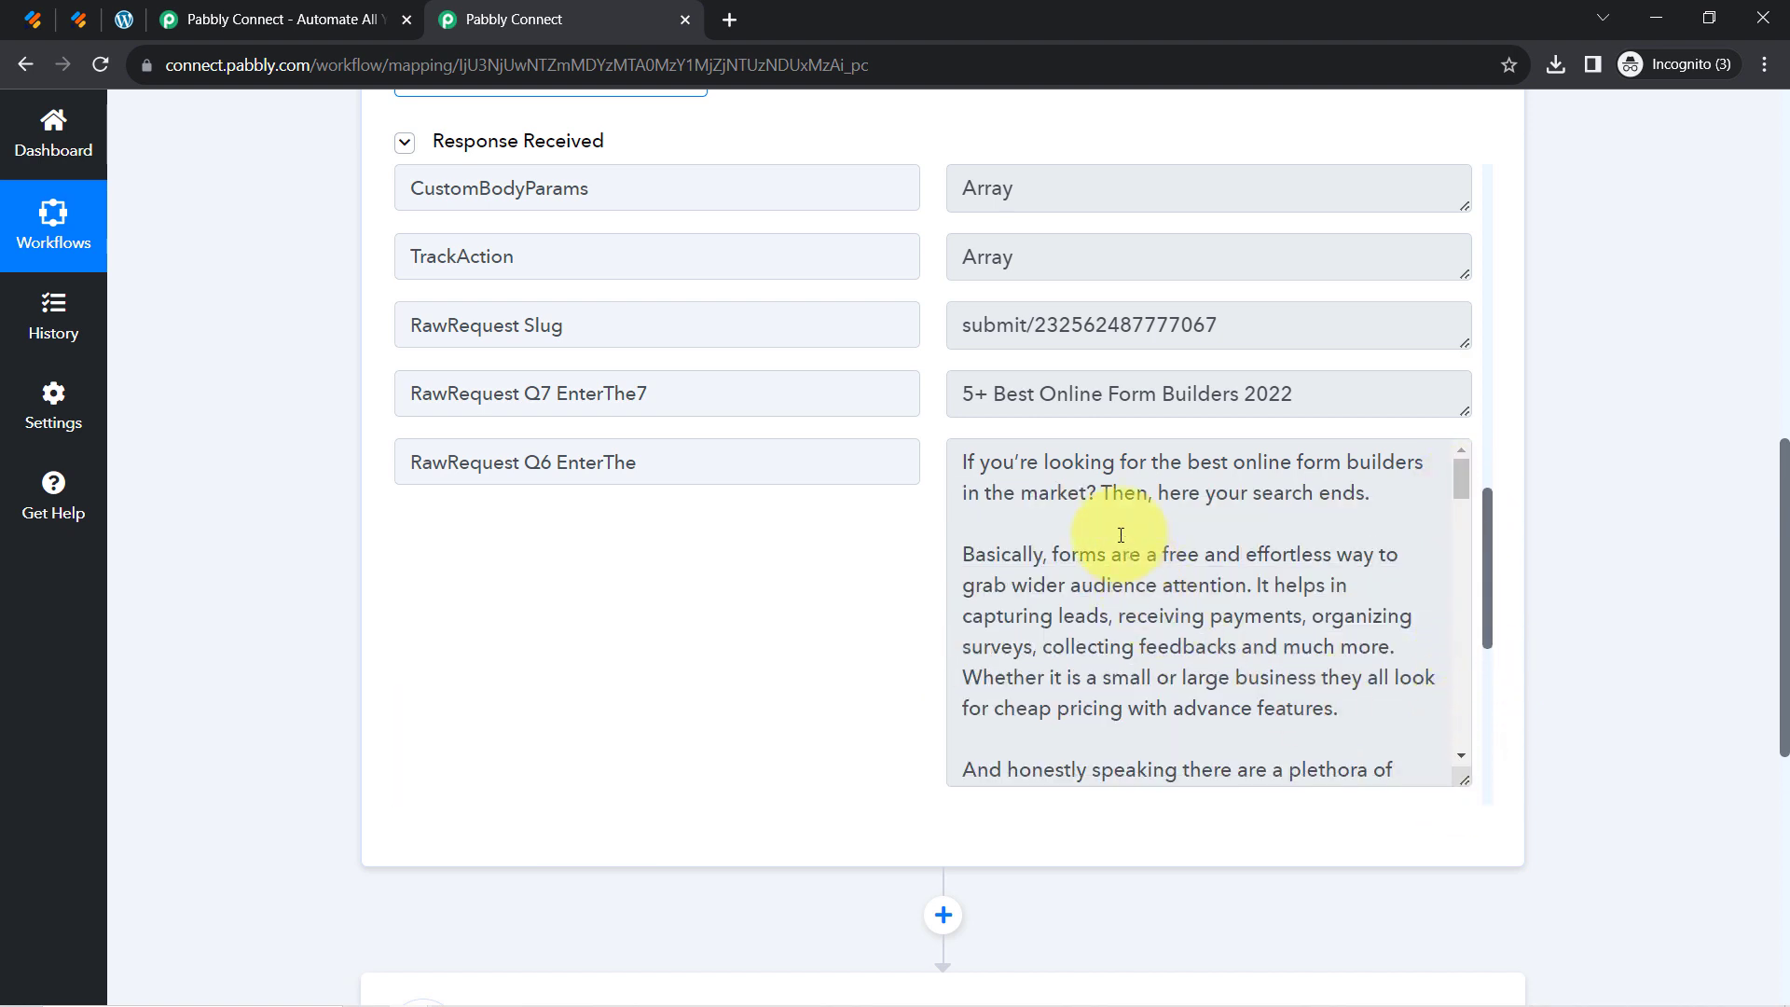
drag(1080, 493, 1164, 651)
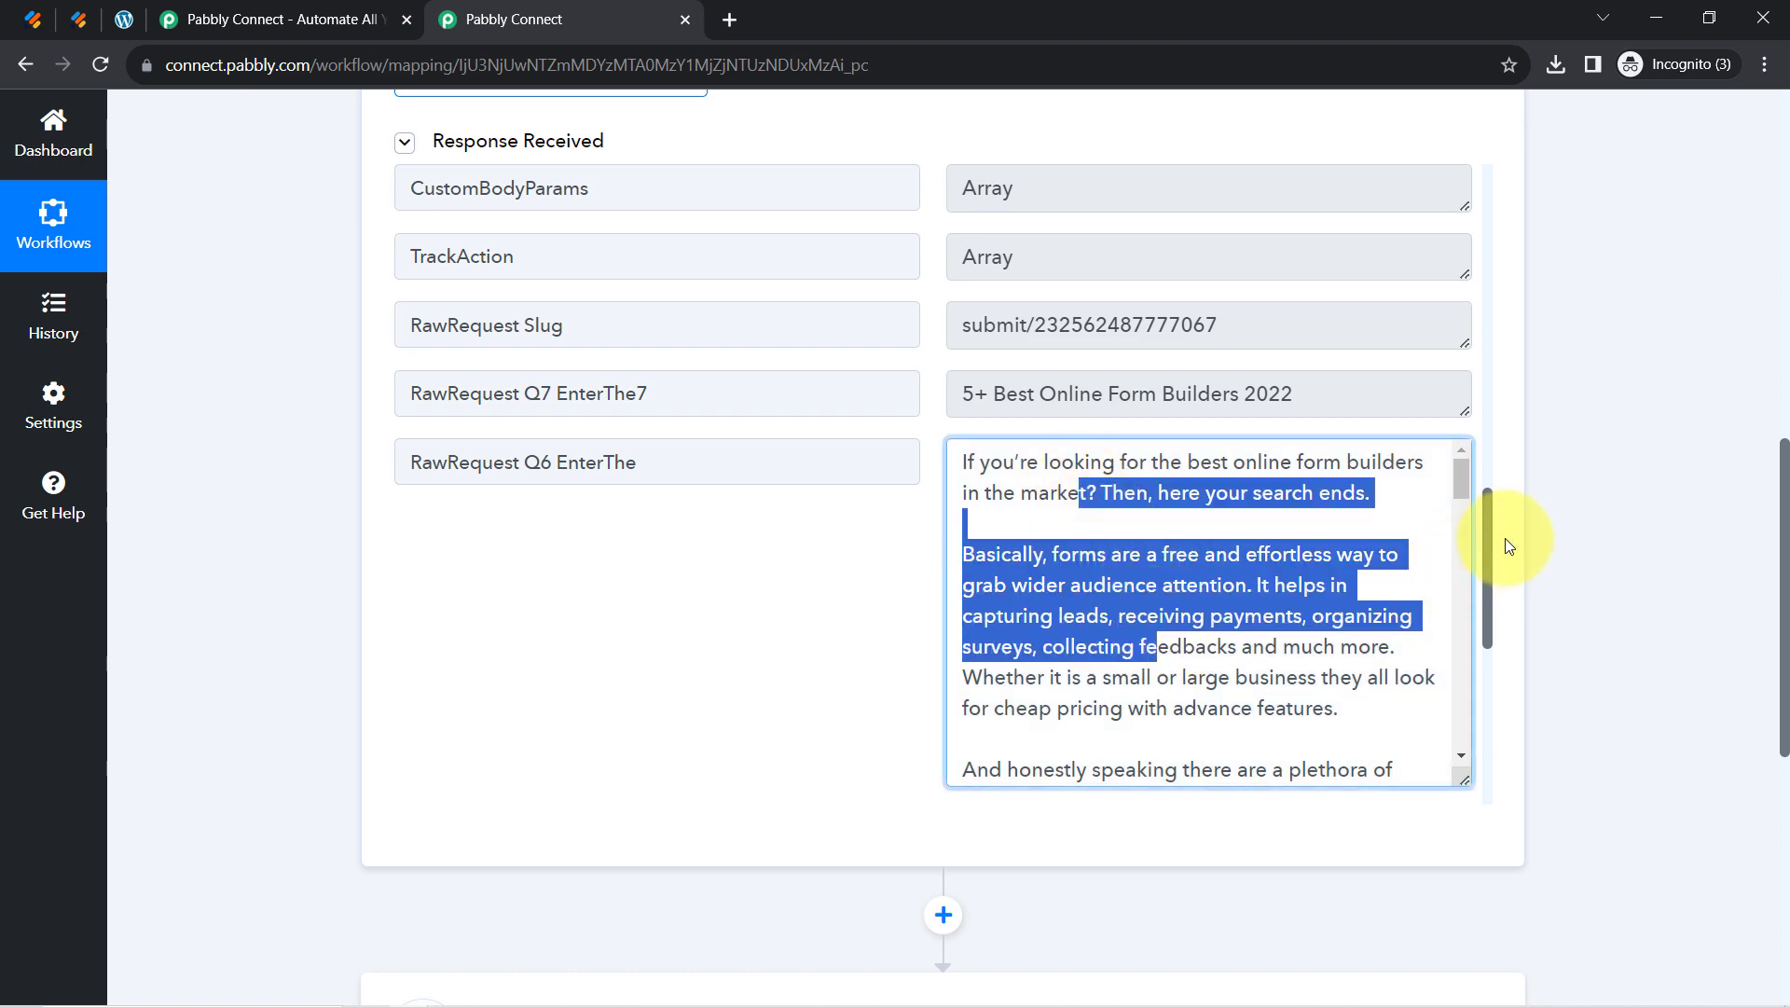
drag(1490, 536, 1475, 579)
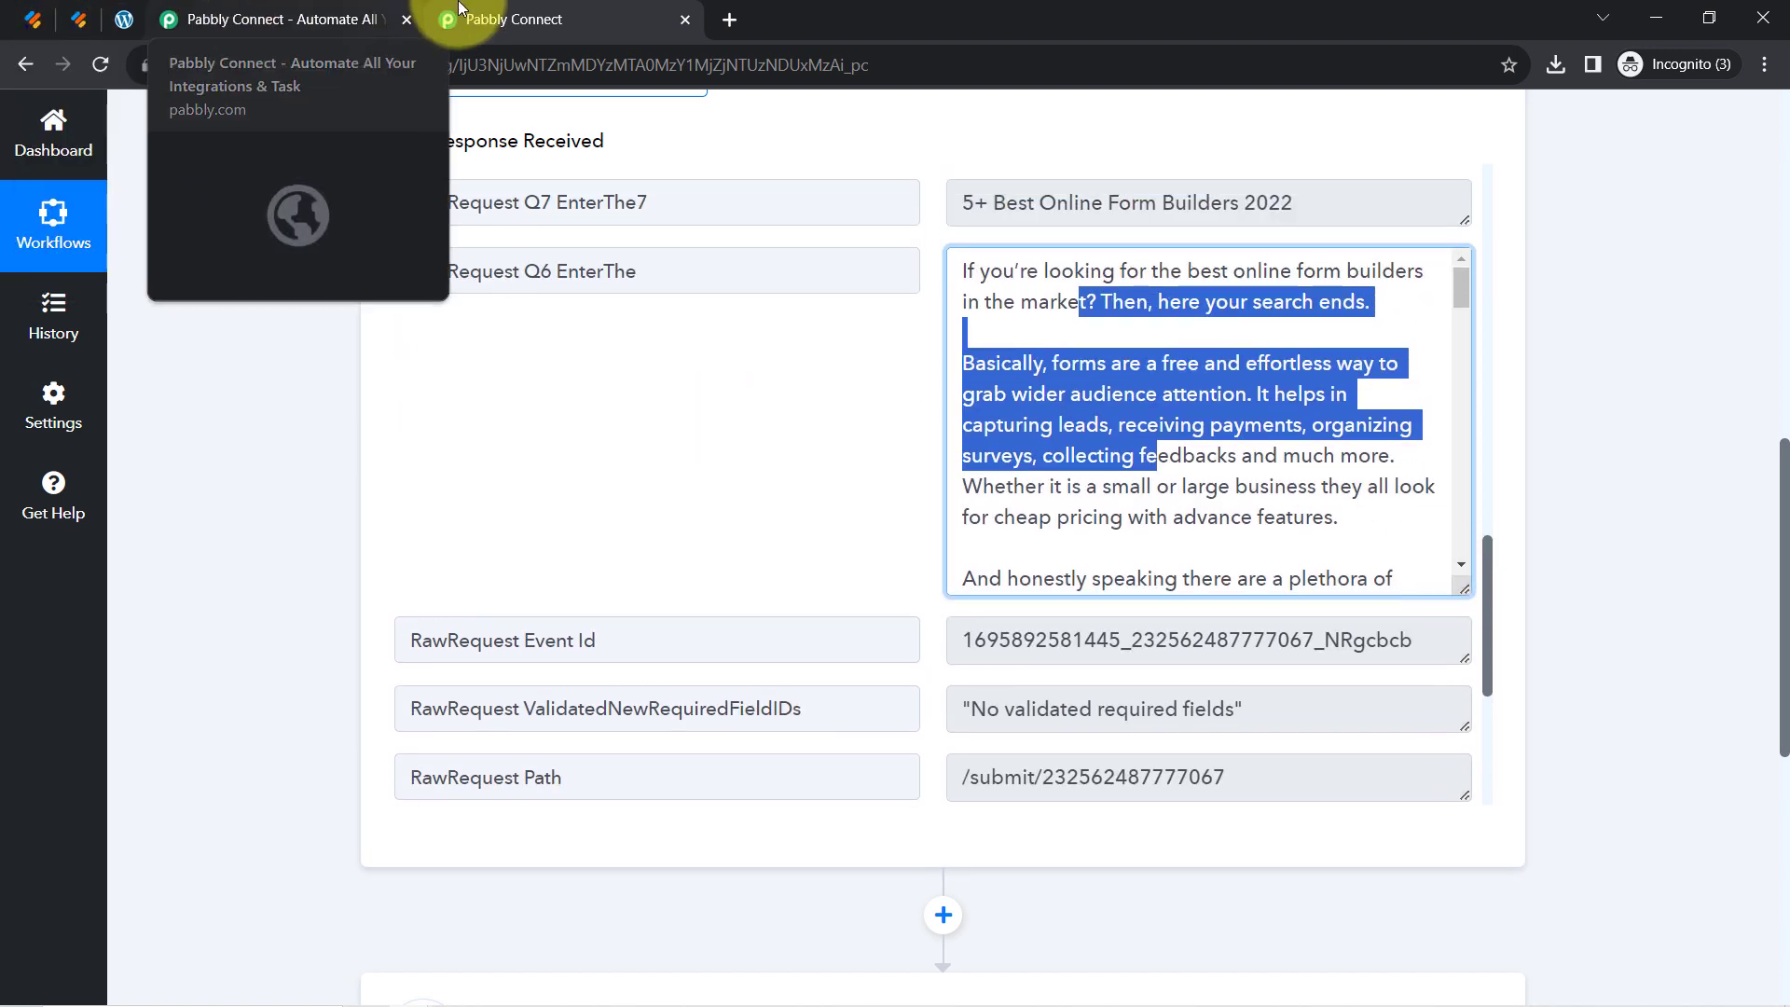
click(407, 18)
drag(1781, 471, 1761, 176)
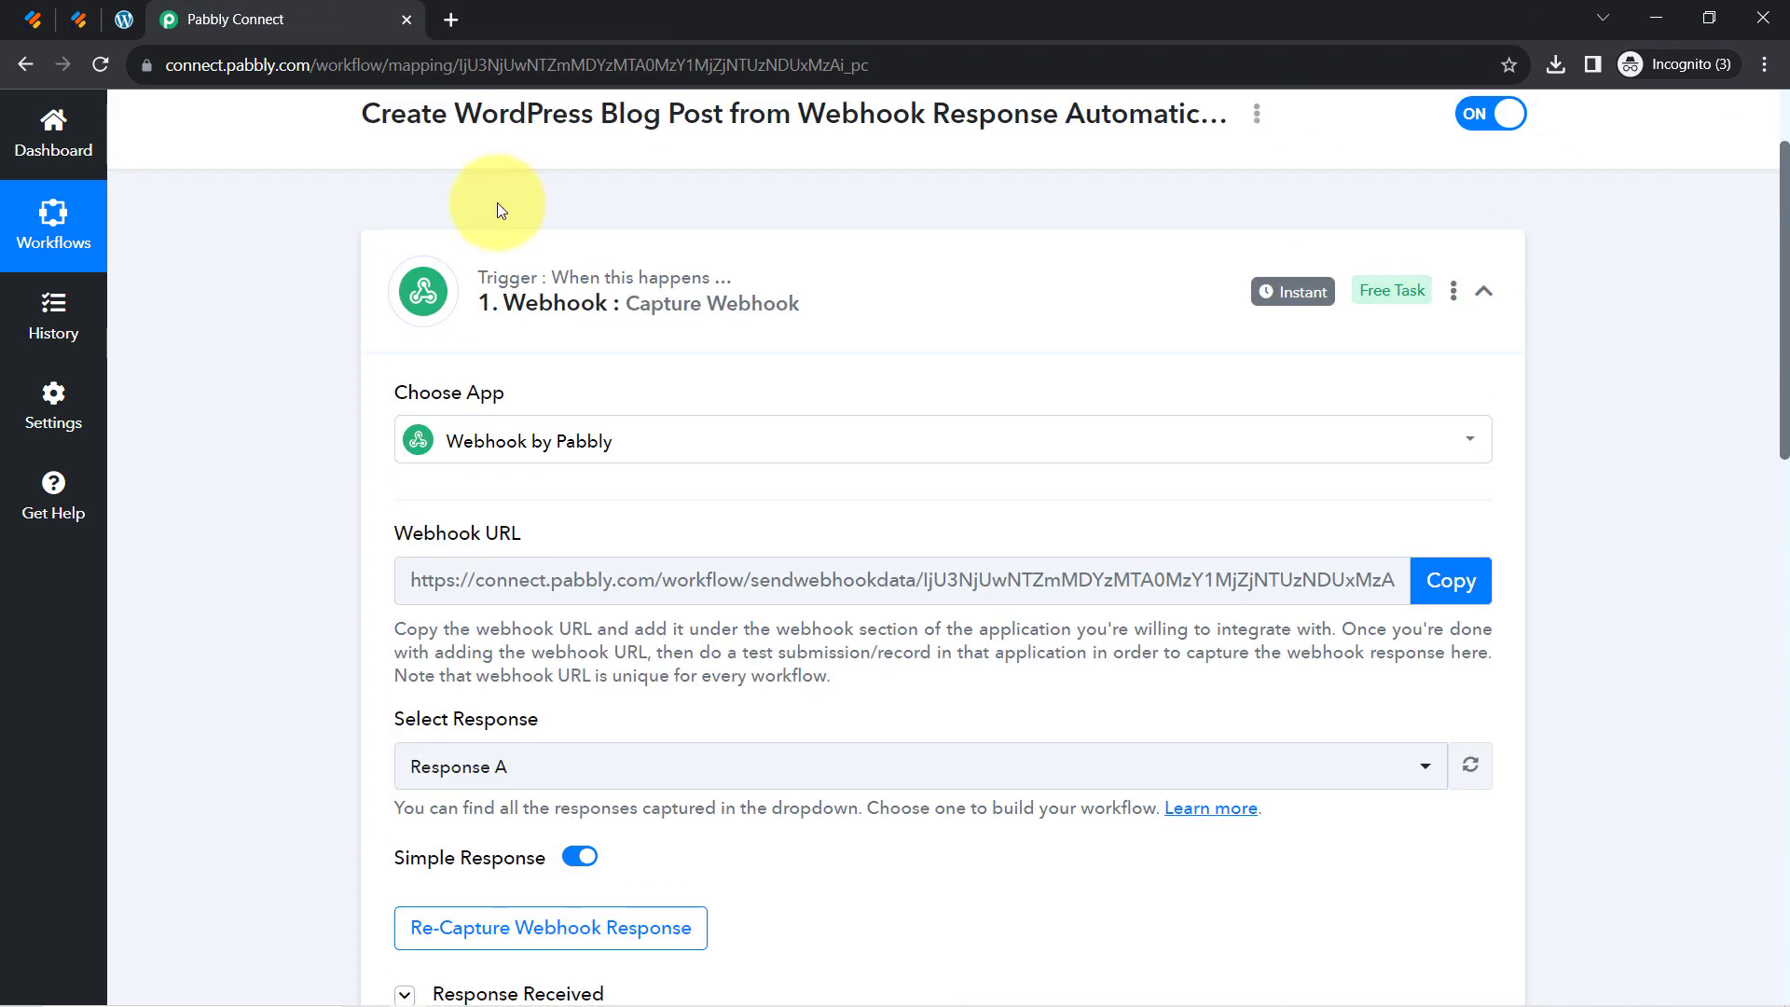
Collapse the webhook trigger step and close the Jotform tab
click(541, 300)
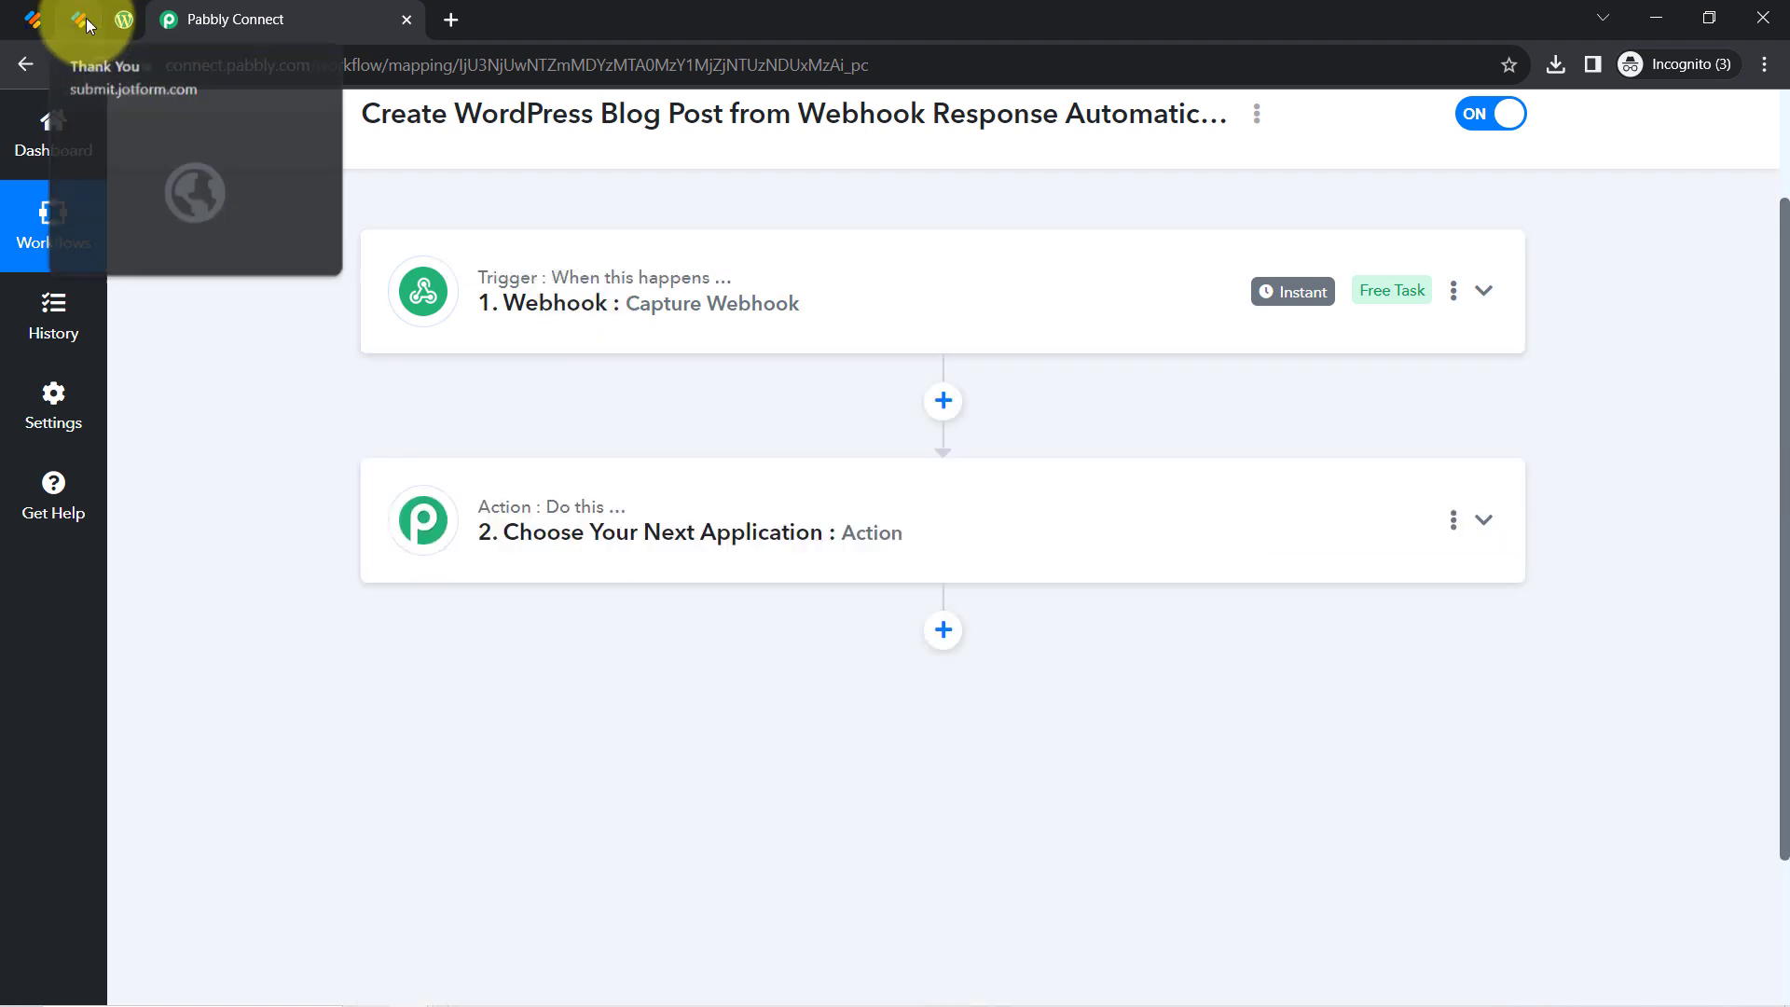
click(86, 18)
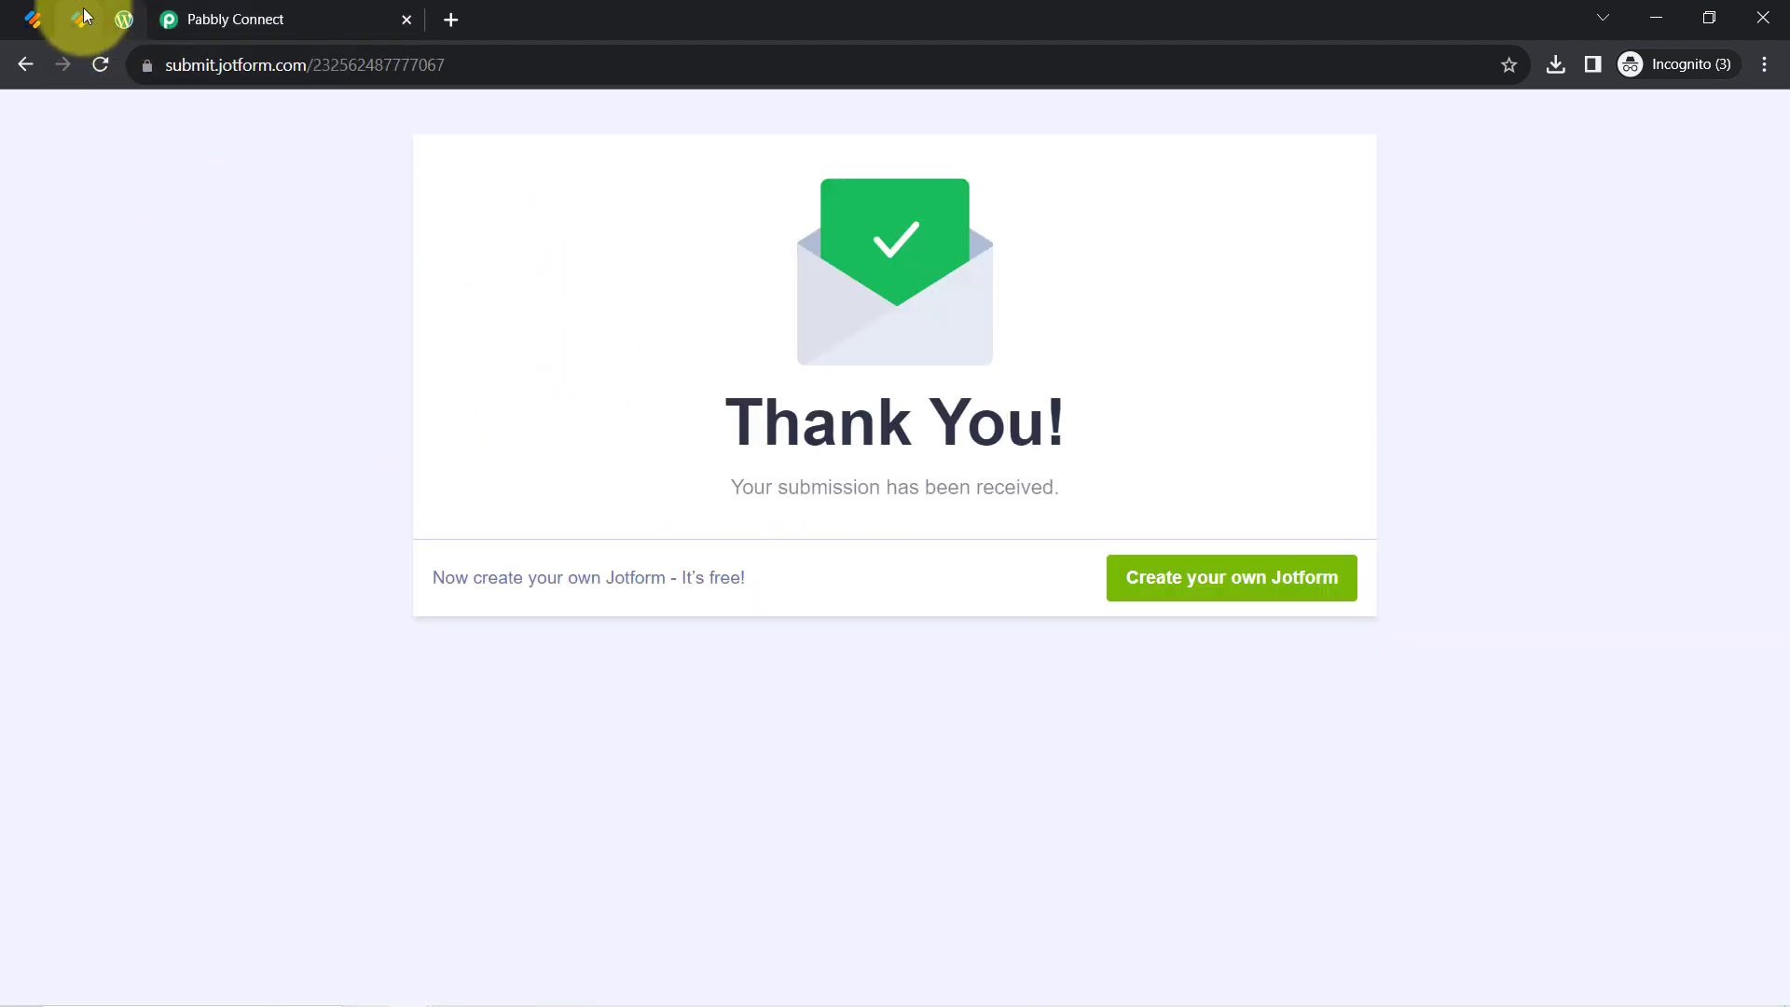
right_click(72, 7)
click(122, 236)
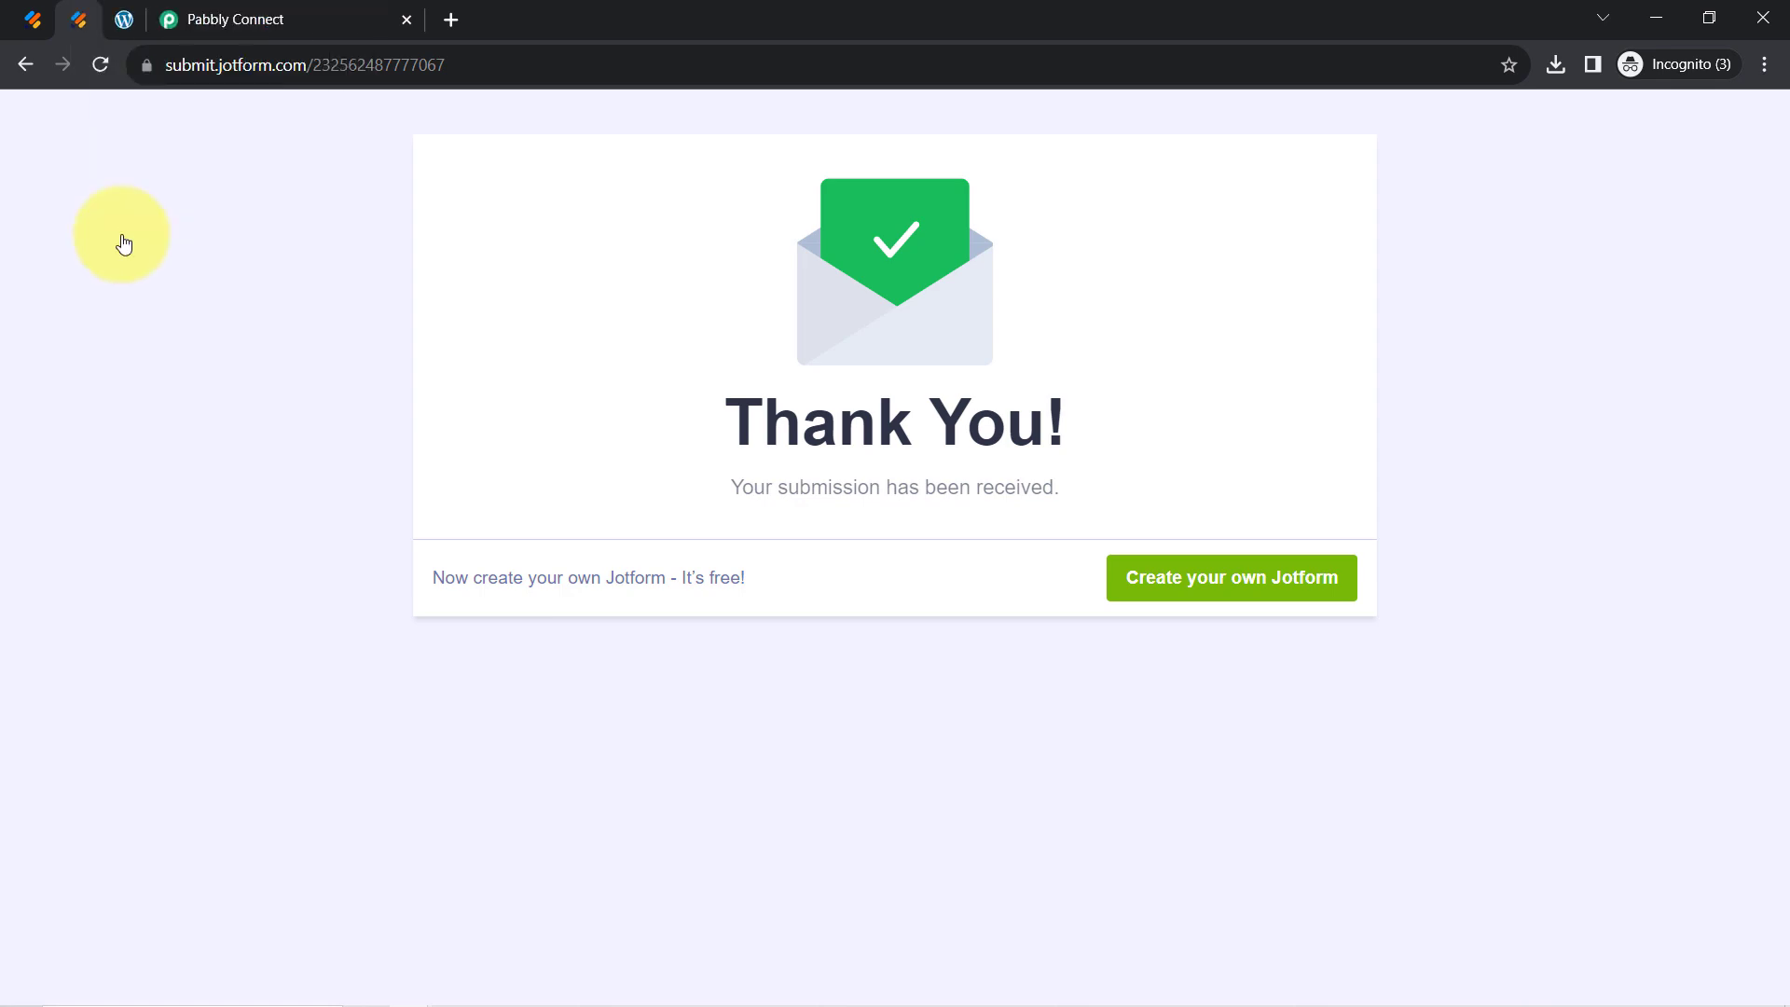
click(228, 17)
Search 'wordp' and set WordPress as the app for action step 2
mouse_move(1302, 301)
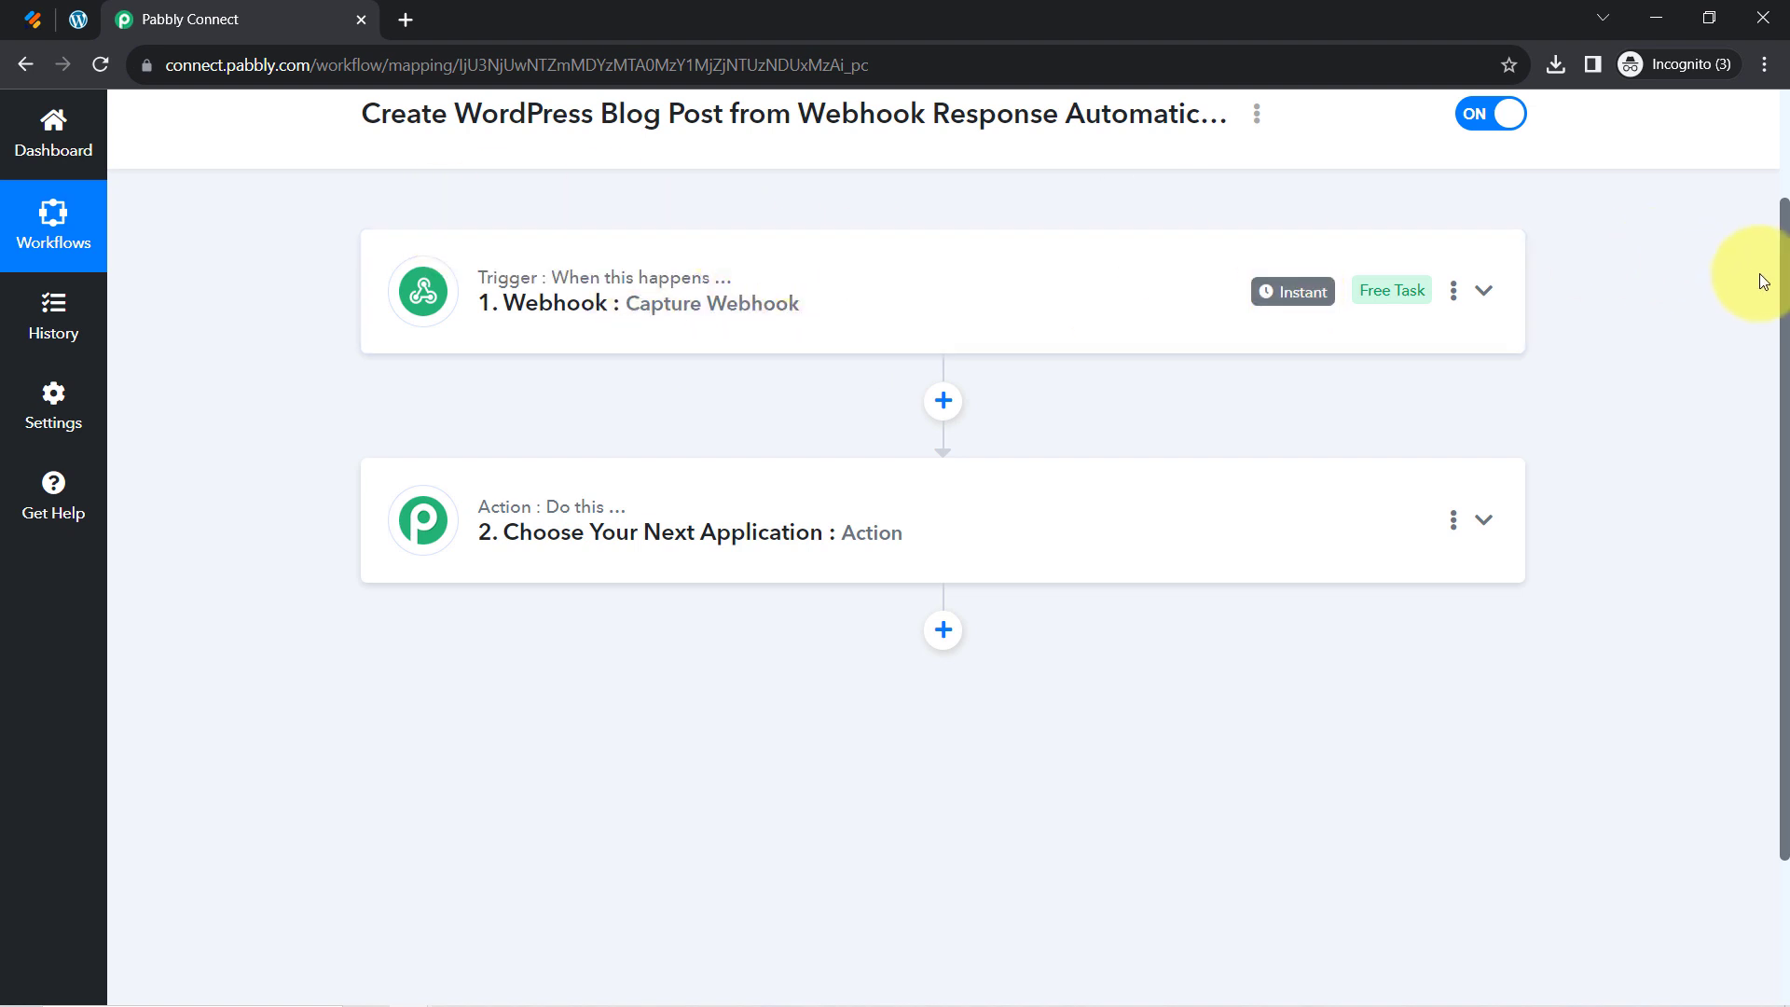
drag(1786, 292, 1781, 208)
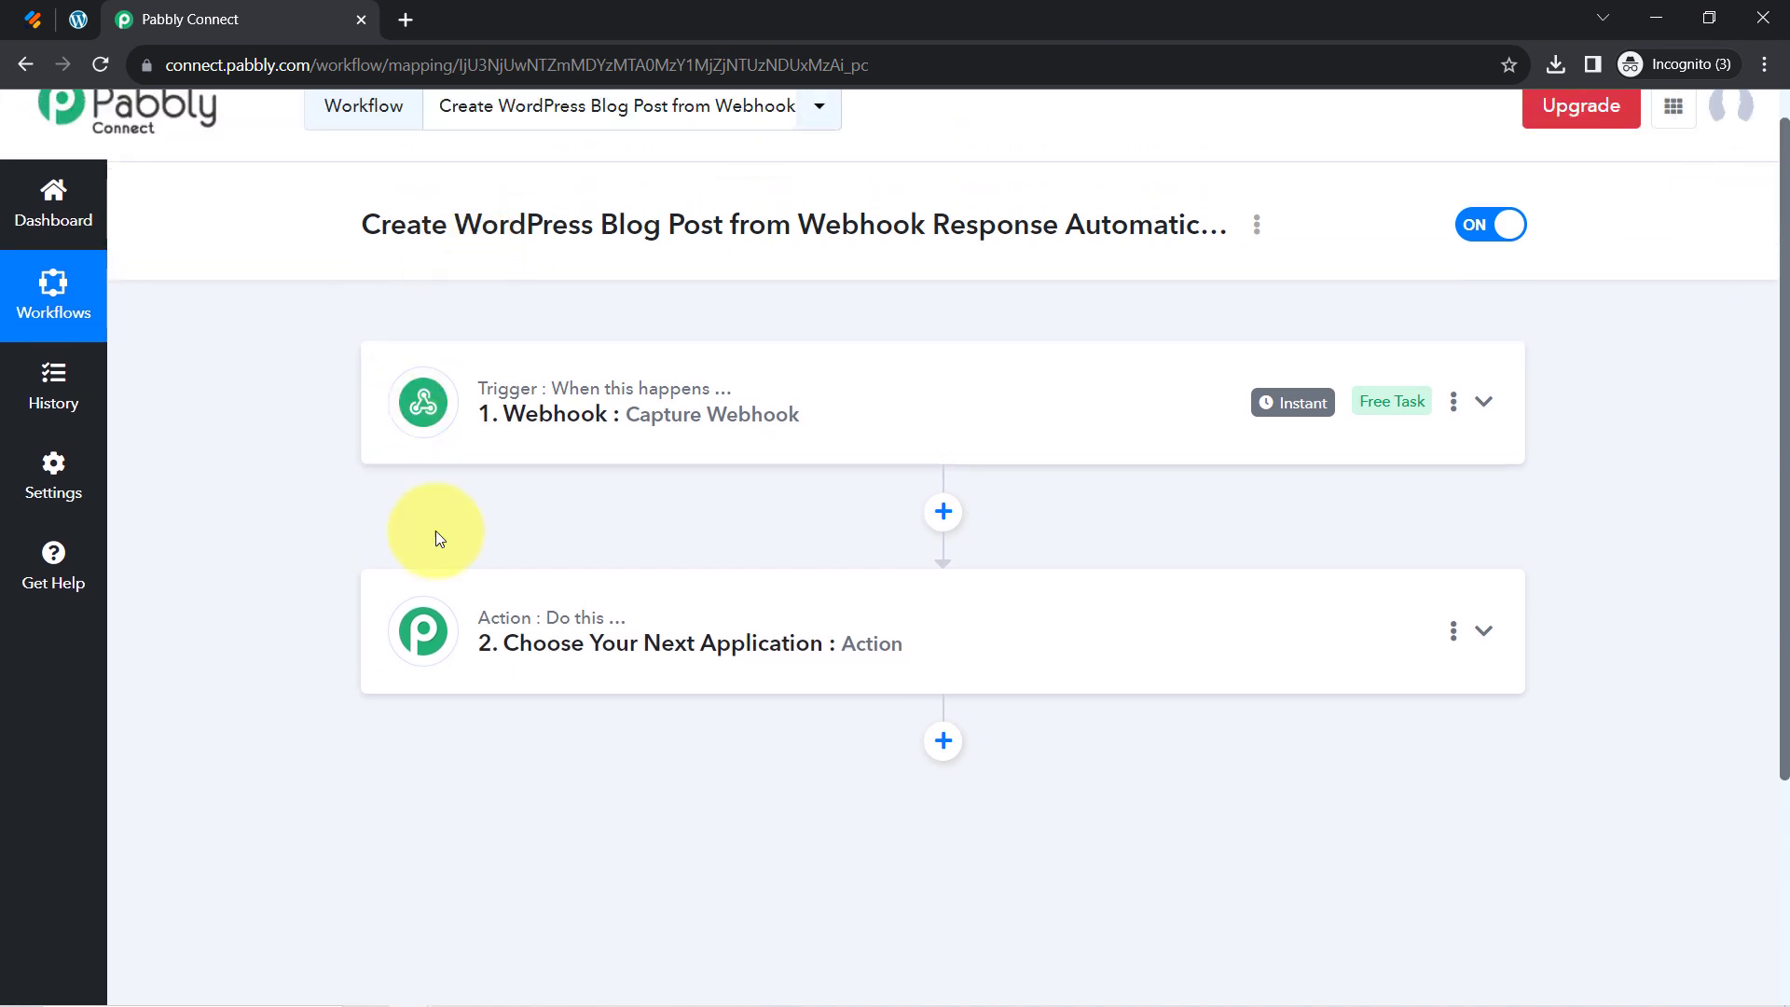
click(578, 639)
click(561, 640)
click(561, 641)
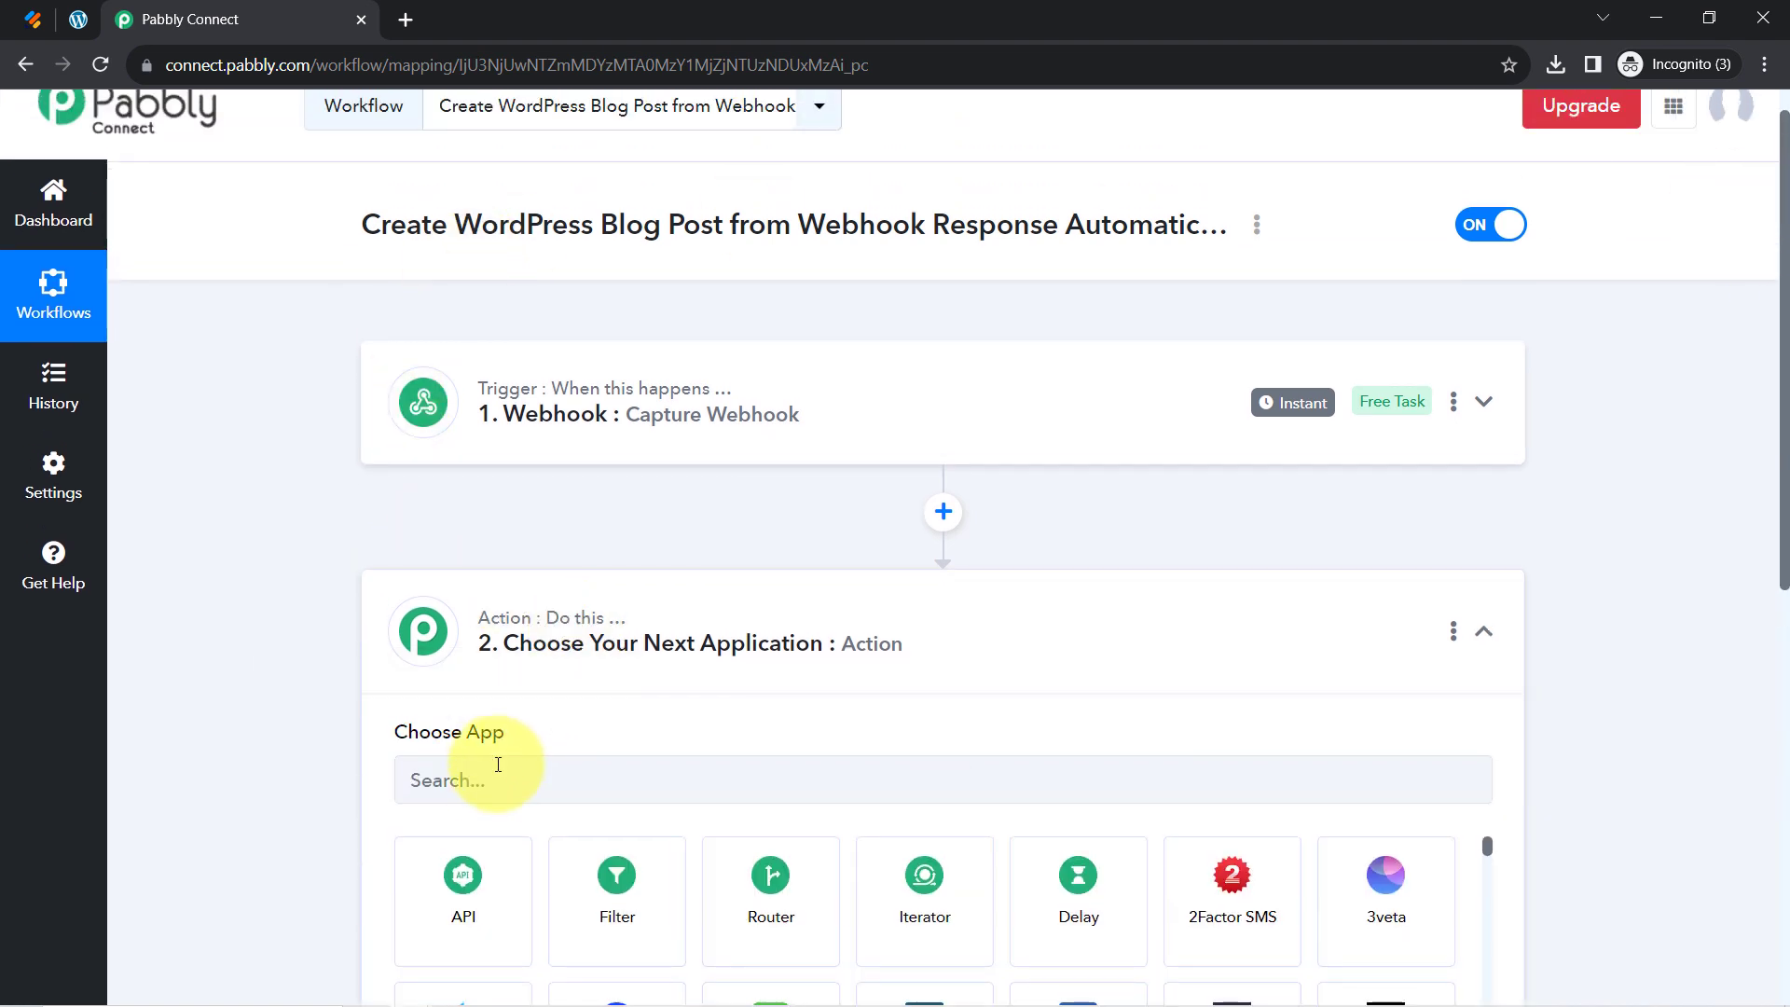
click(492, 778)
text(wordp)
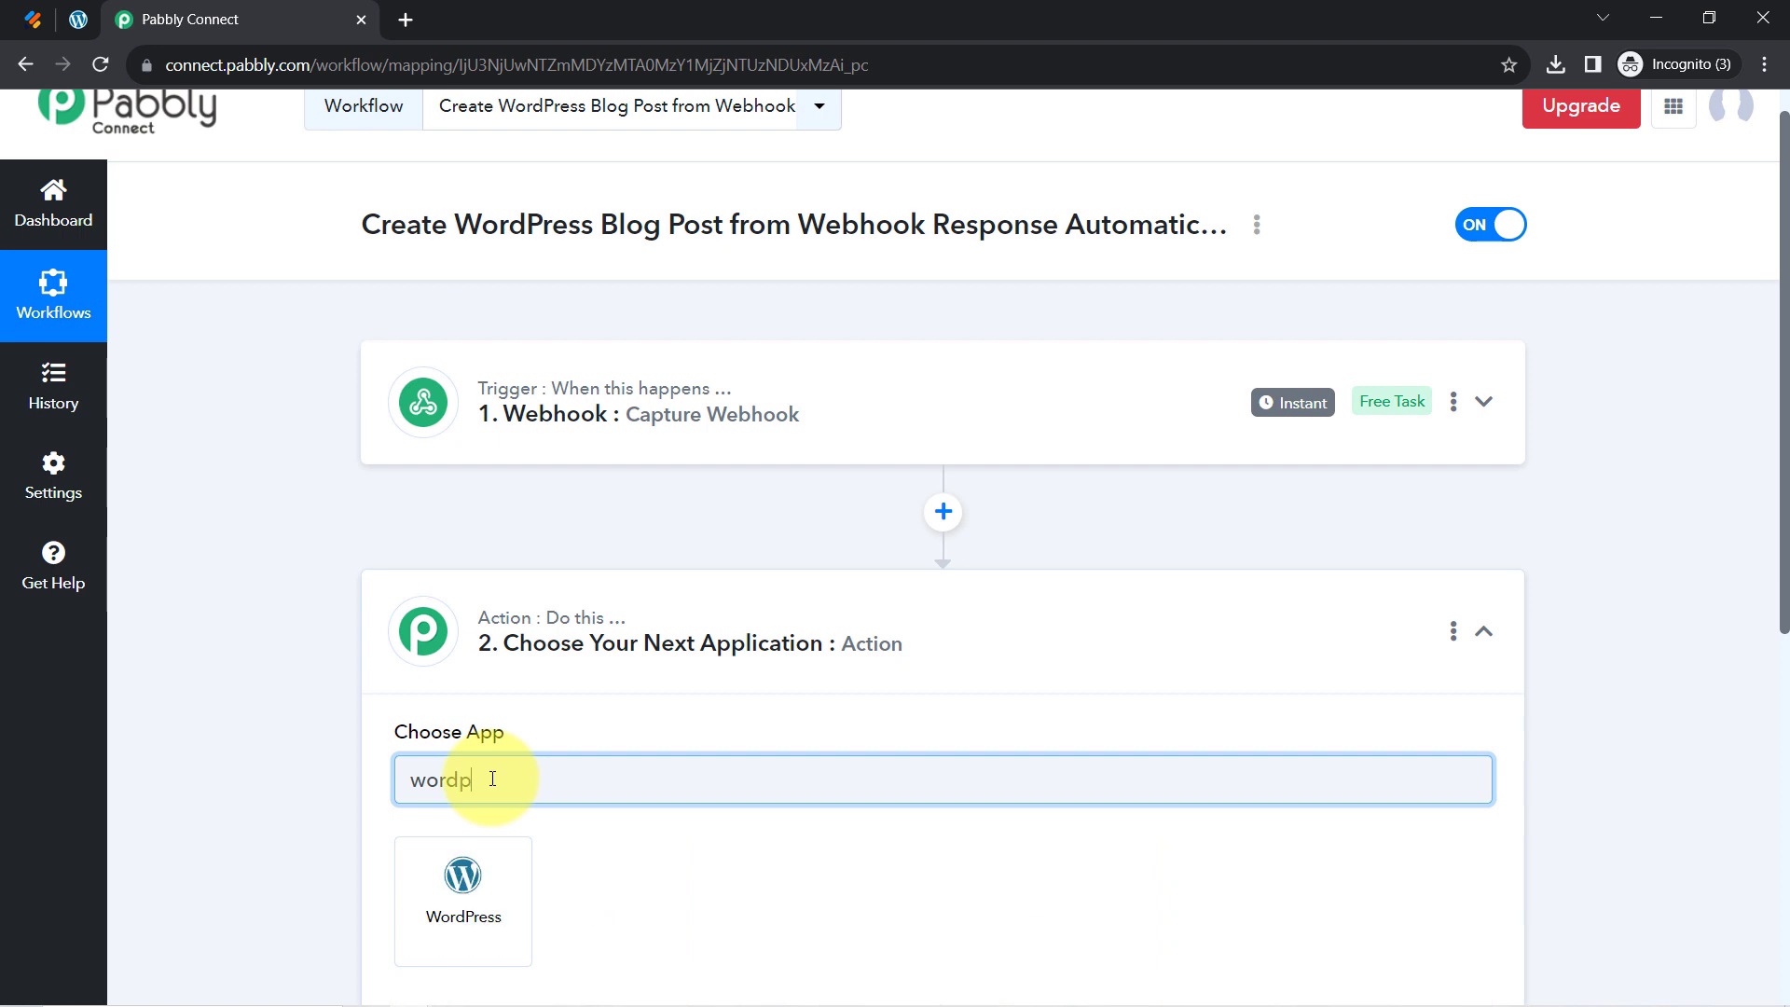
click(472, 872)
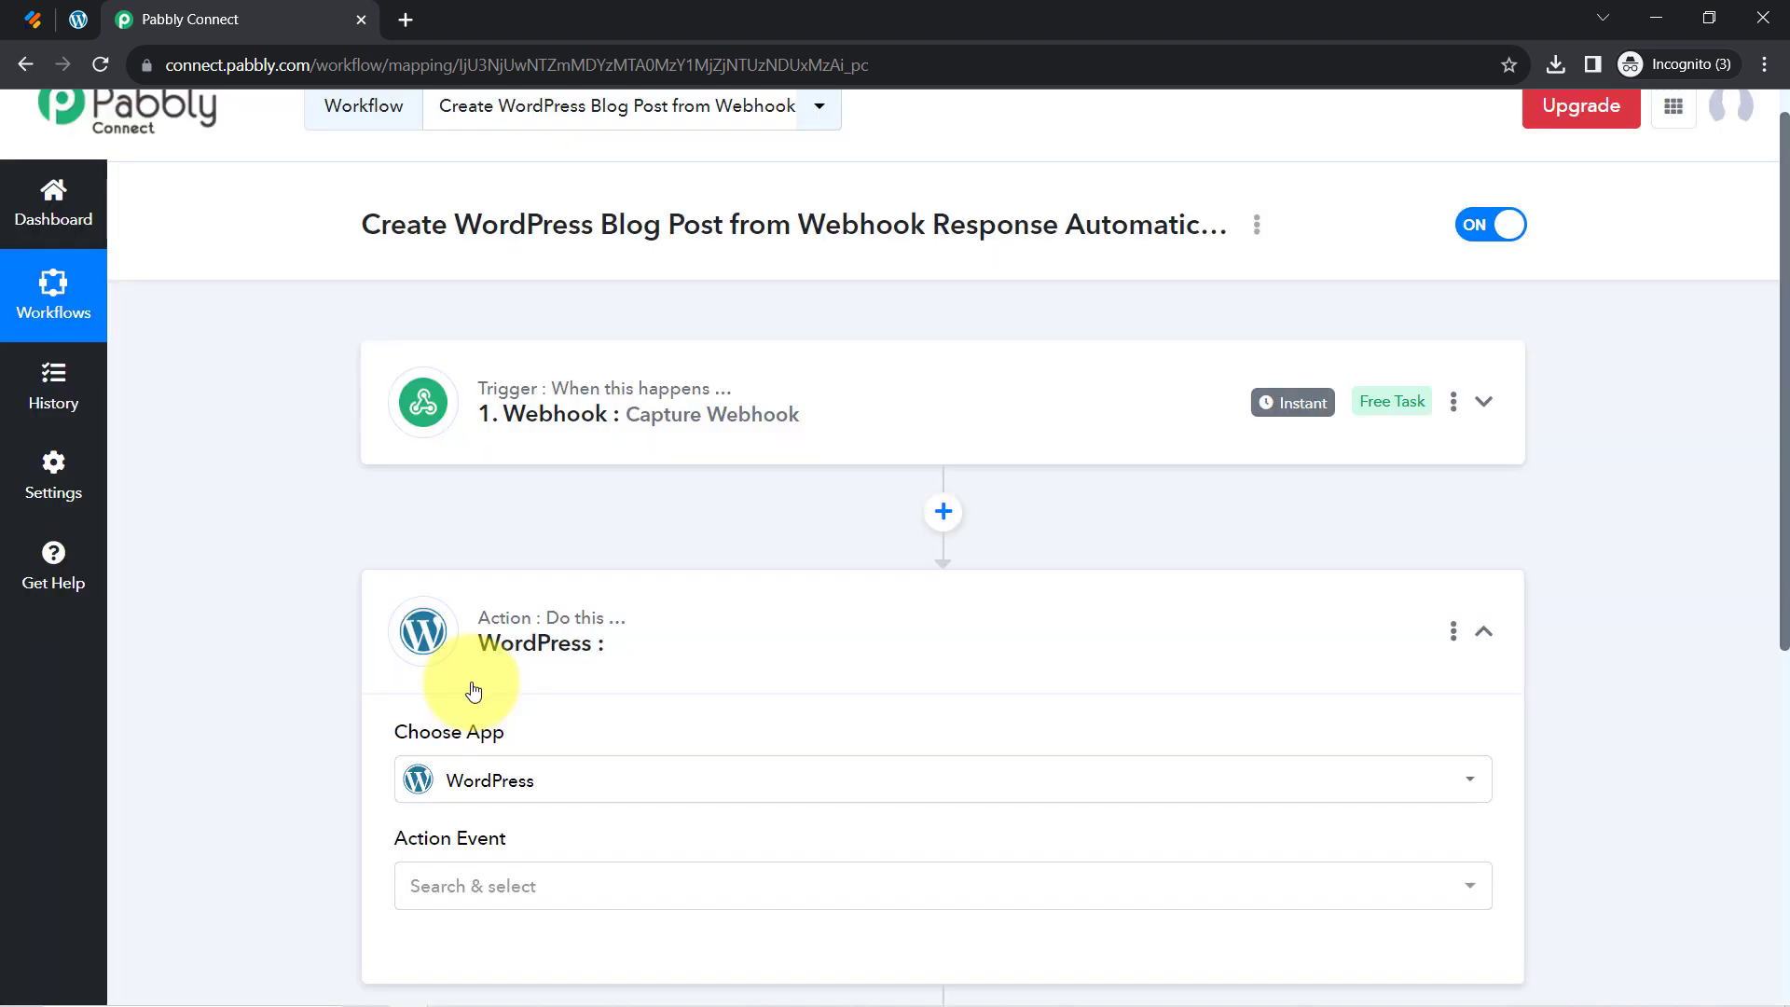
Choose Create a Post as the WordPress action event
drag(1785, 499, 1781, 687)
click(435, 569)
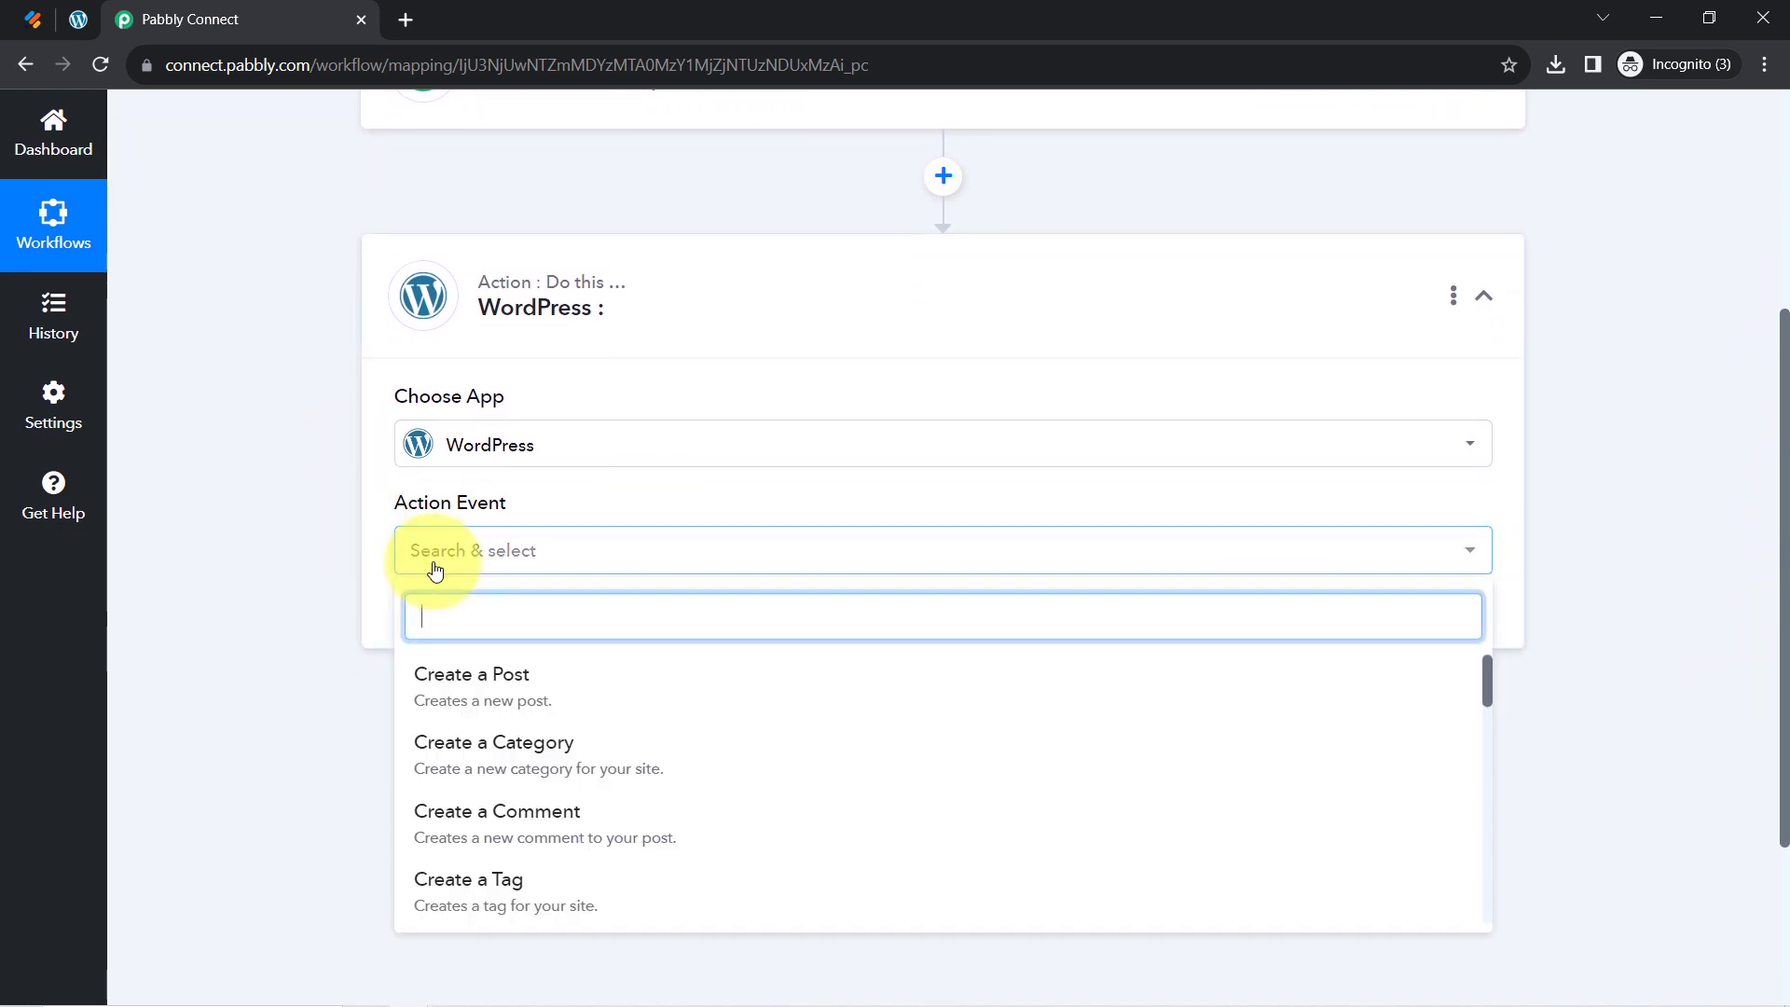
click(494, 680)
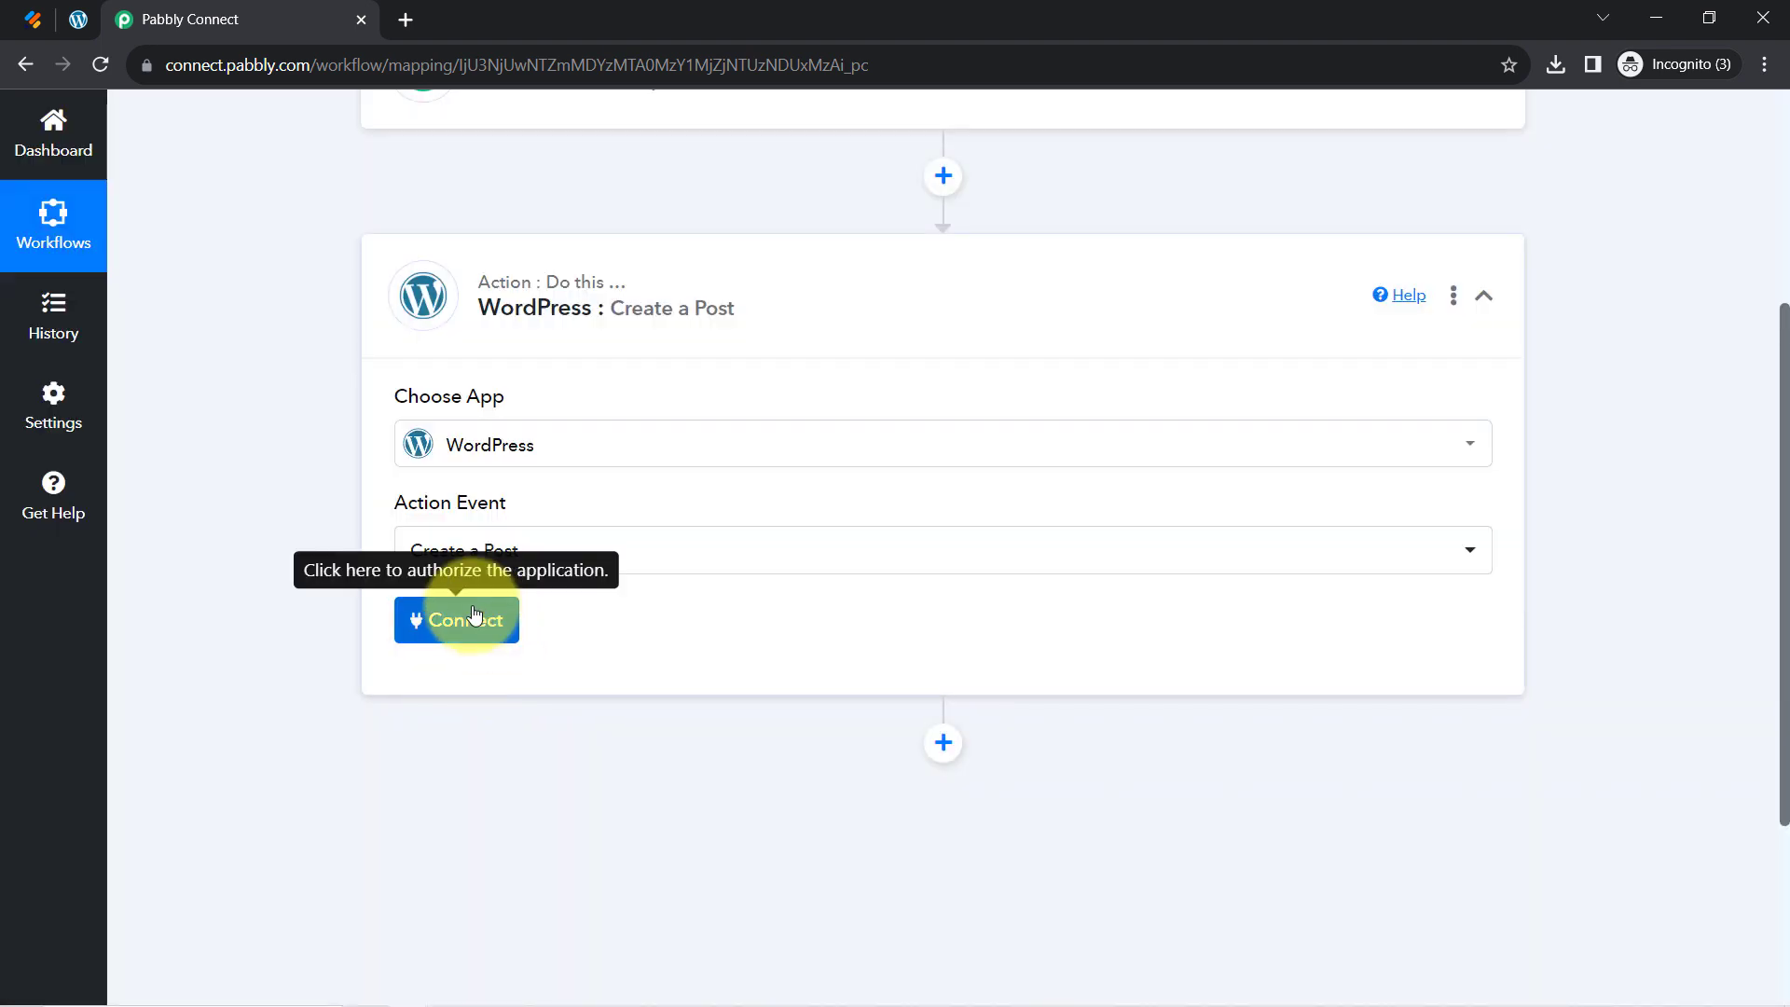
click(473, 617)
Start a new WordPress connection and read the Base URL guidance in the form
click(1016, 341)
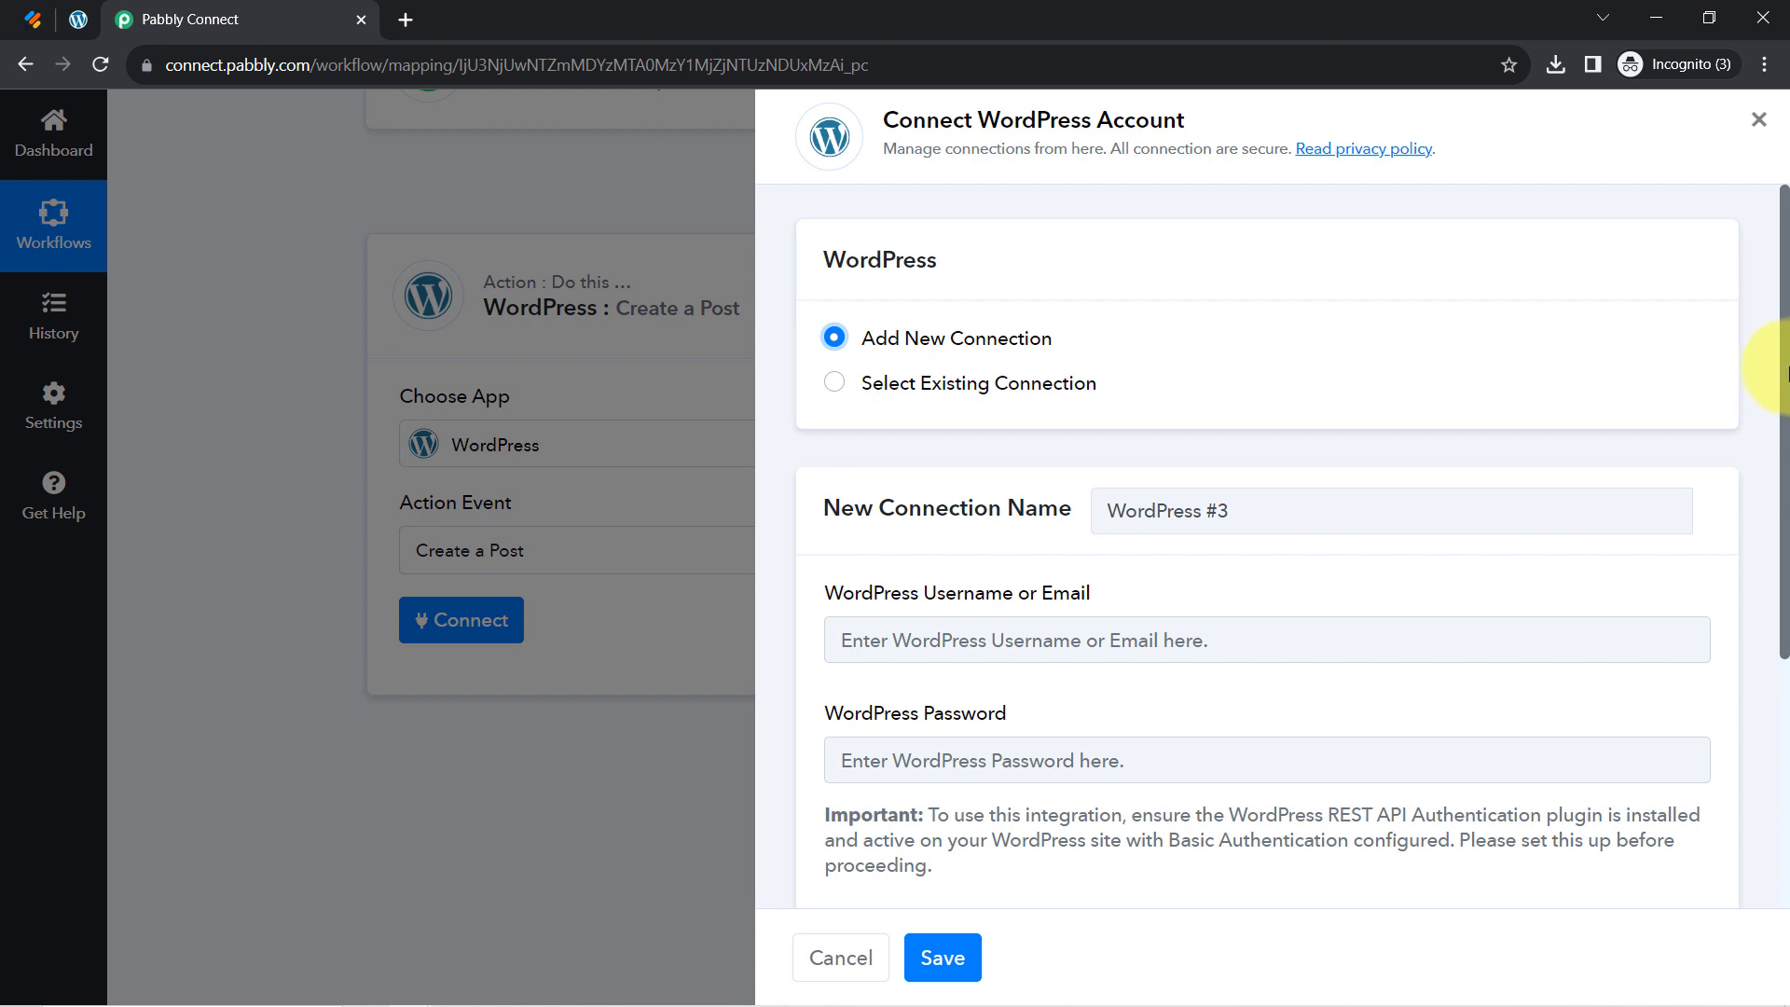
drag(1783, 361, 1782, 473)
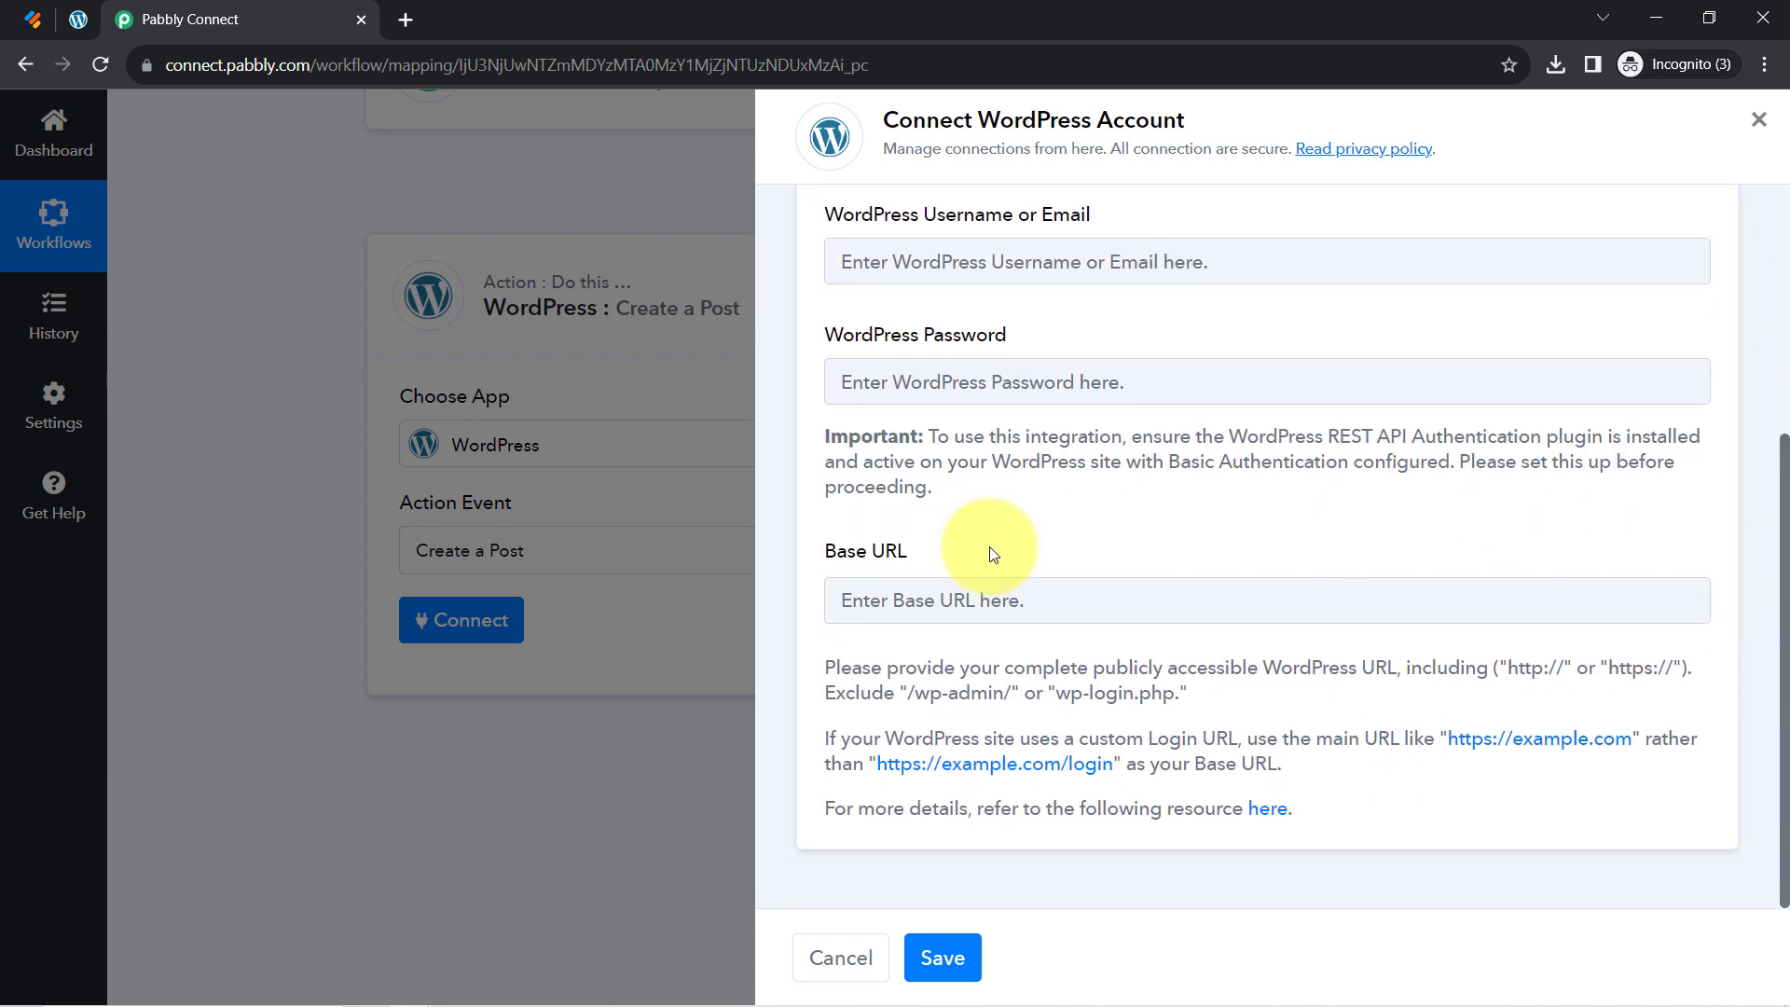
drag(868, 552, 909, 553)
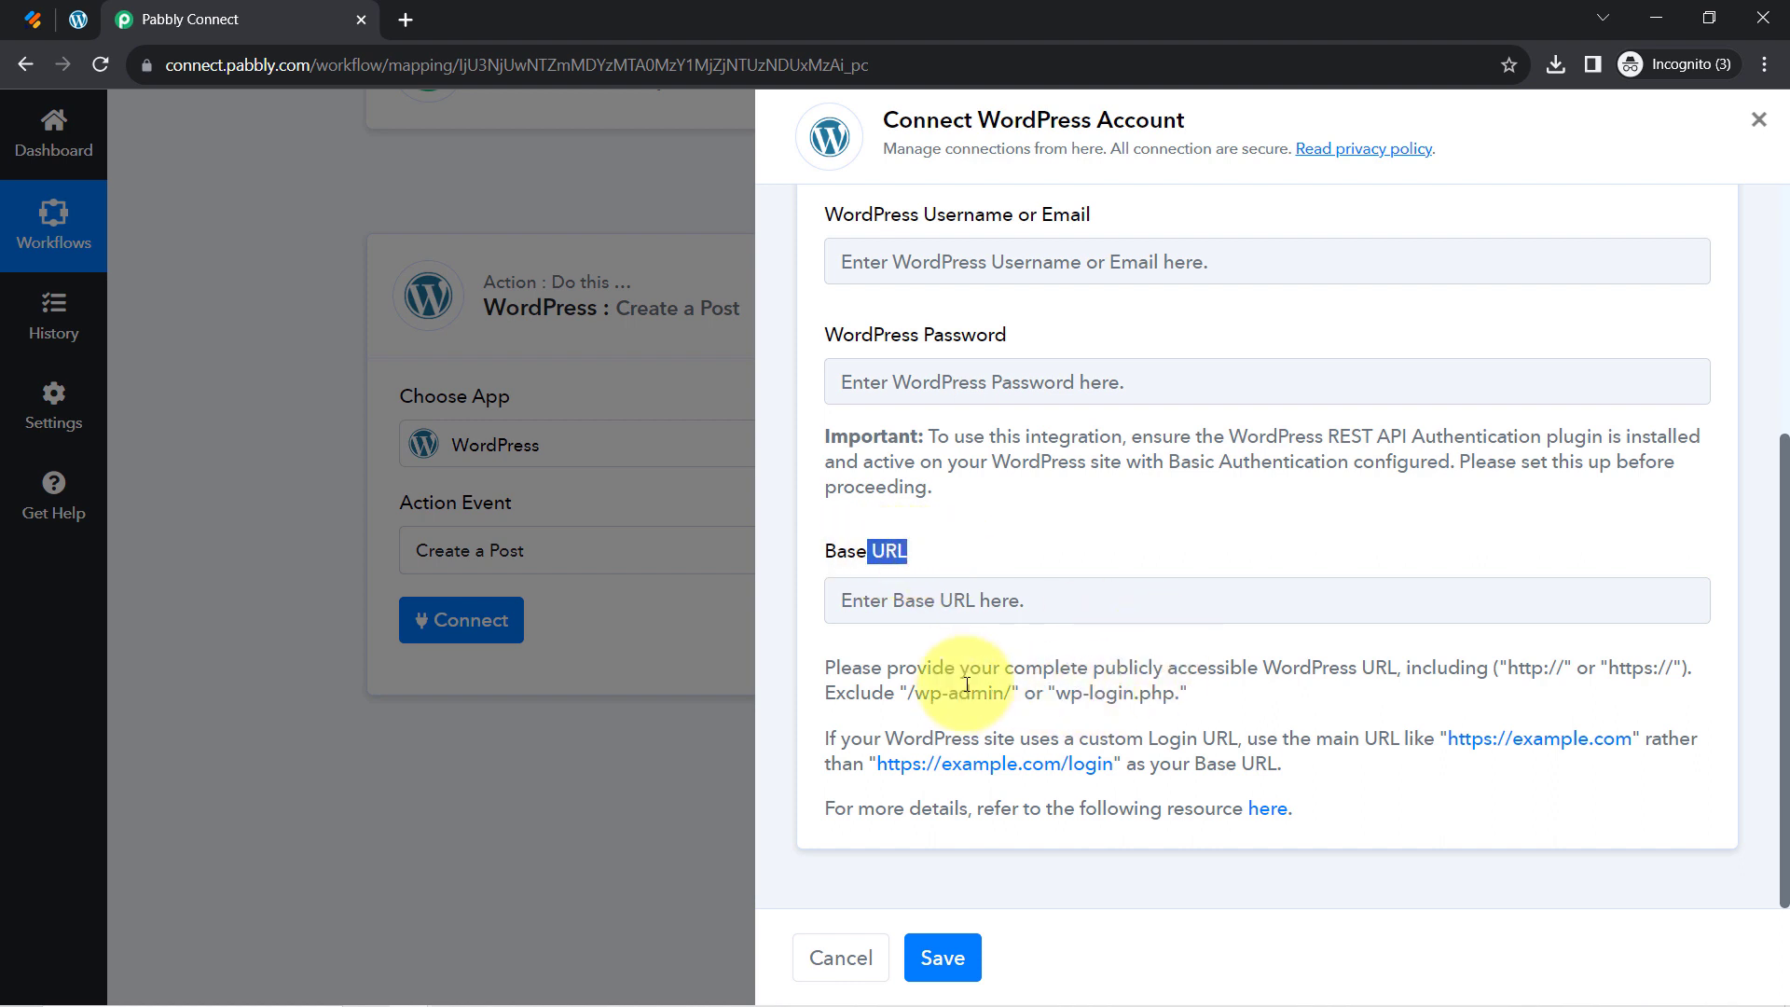
drag(945, 673, 1383, 673)
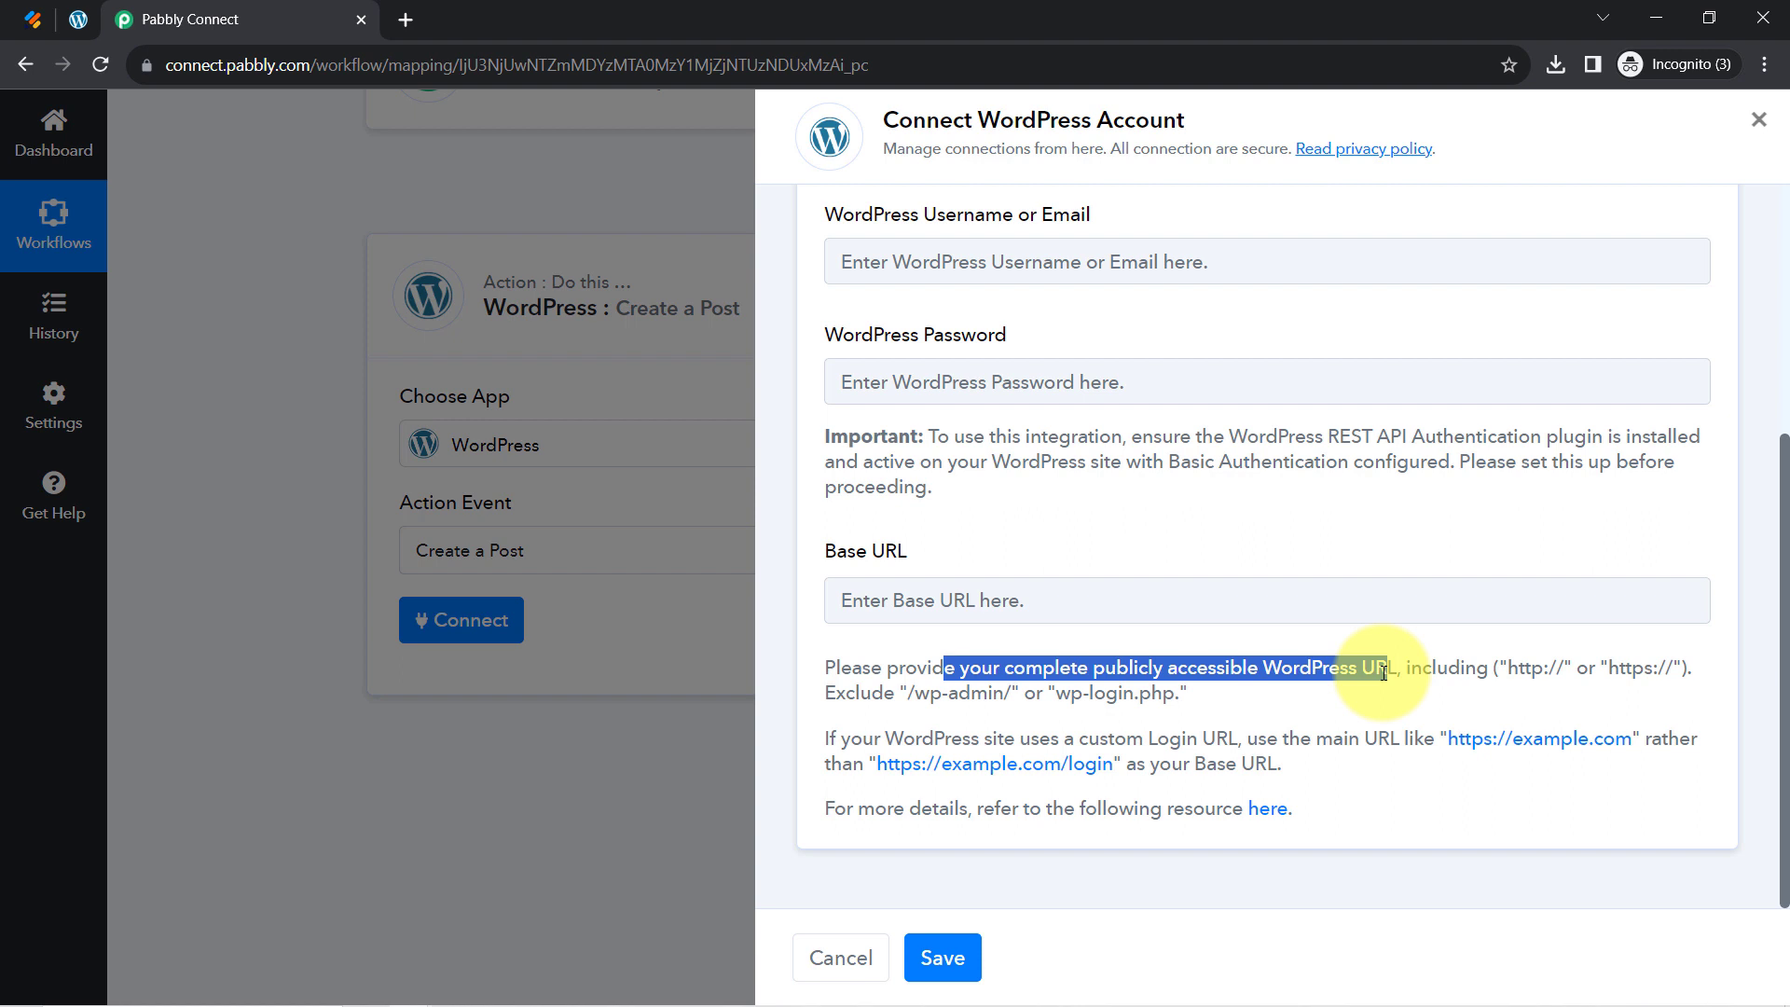
click(1532, 660)
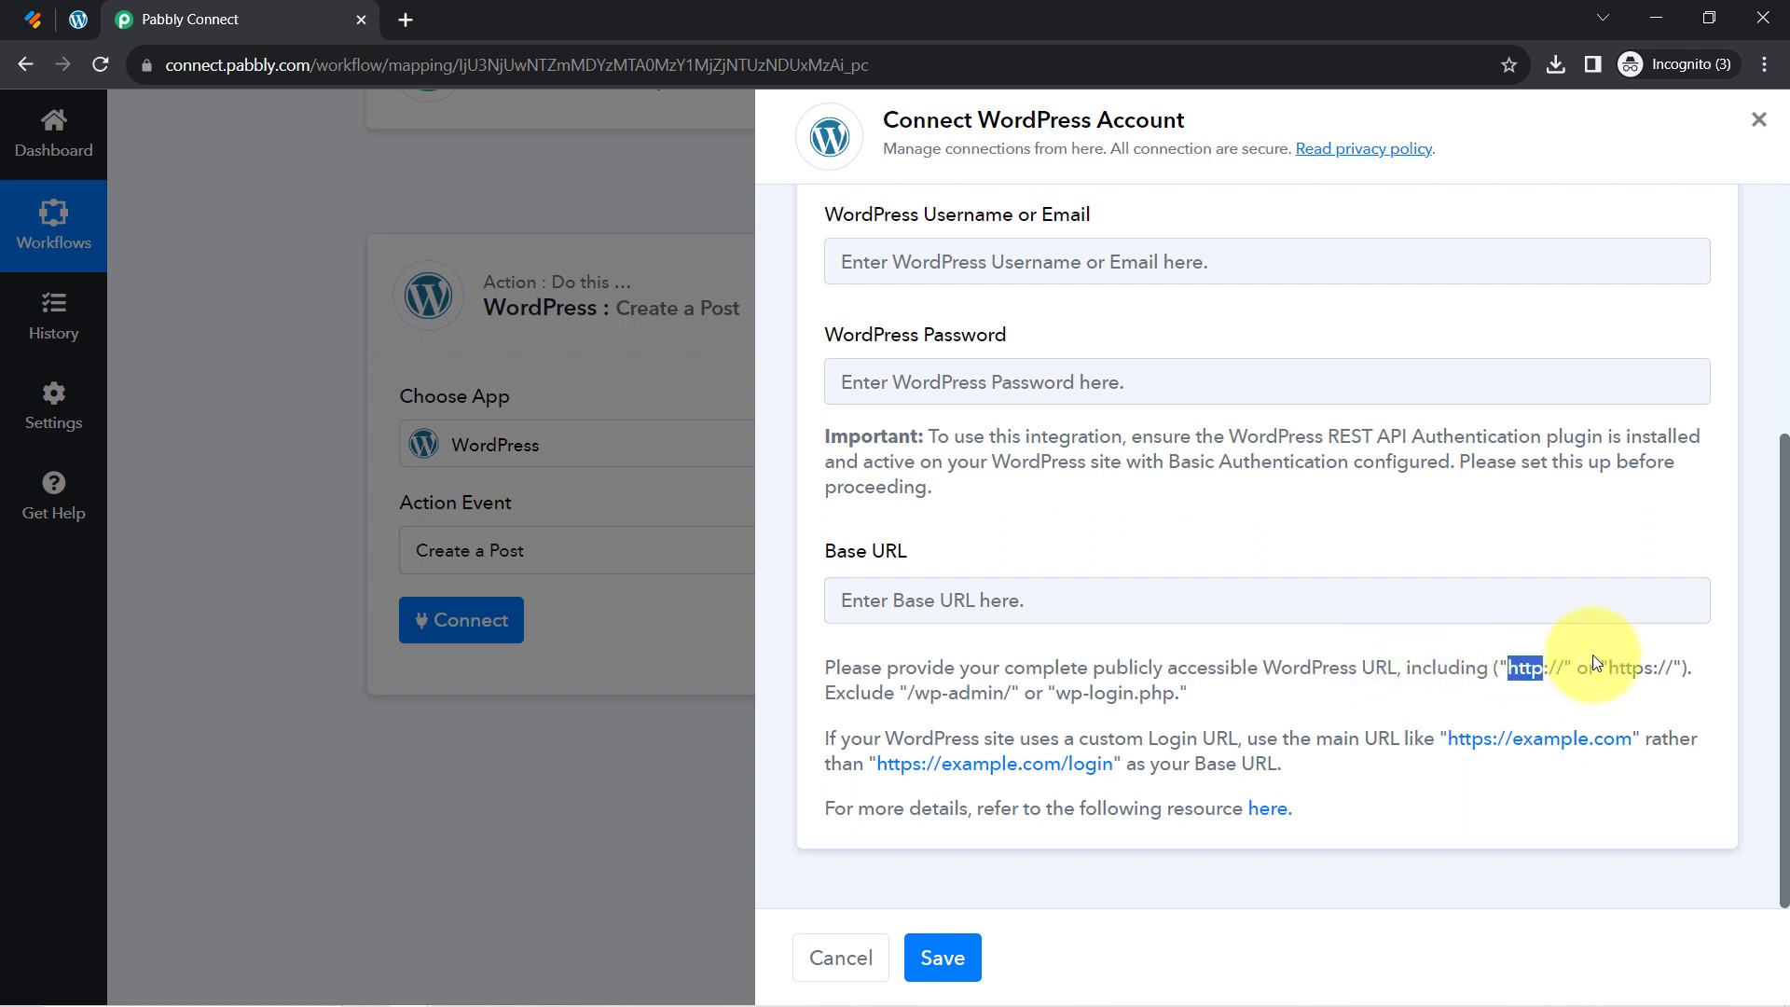
drag(903, 713, 971, 694)
click(1032, 684)
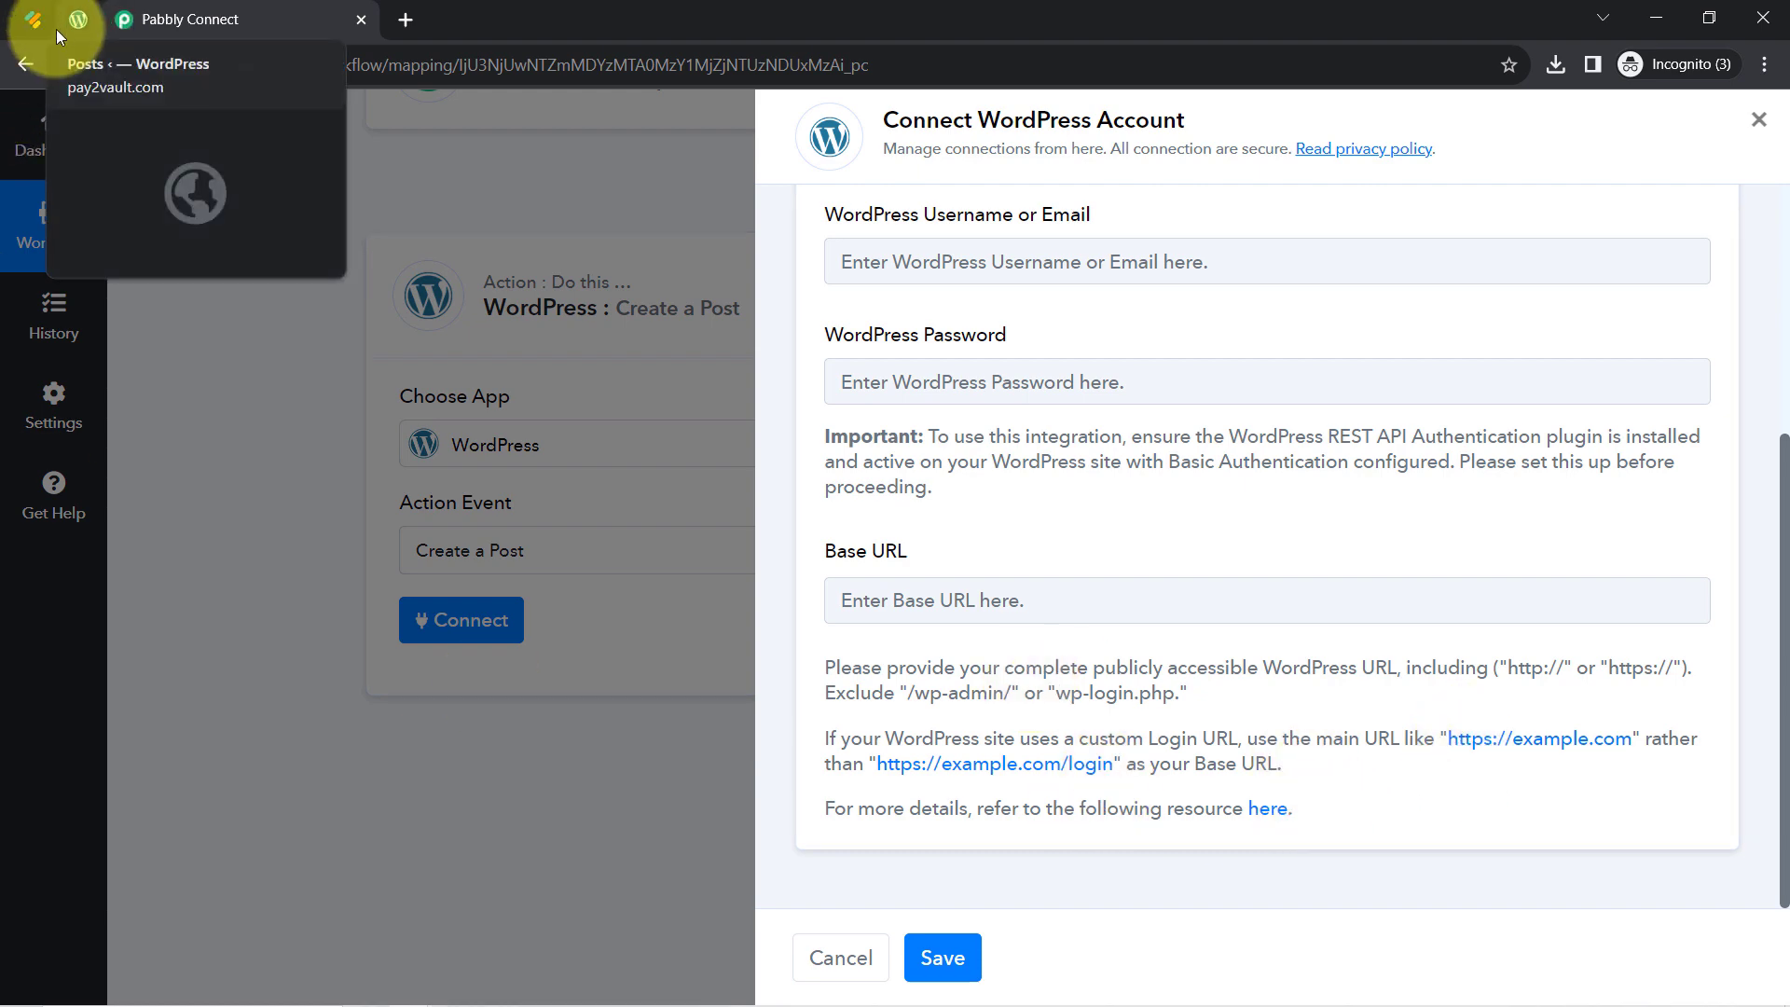
Copy the WordPress site address from the admin tab into the Base URL field
click(80, 20)
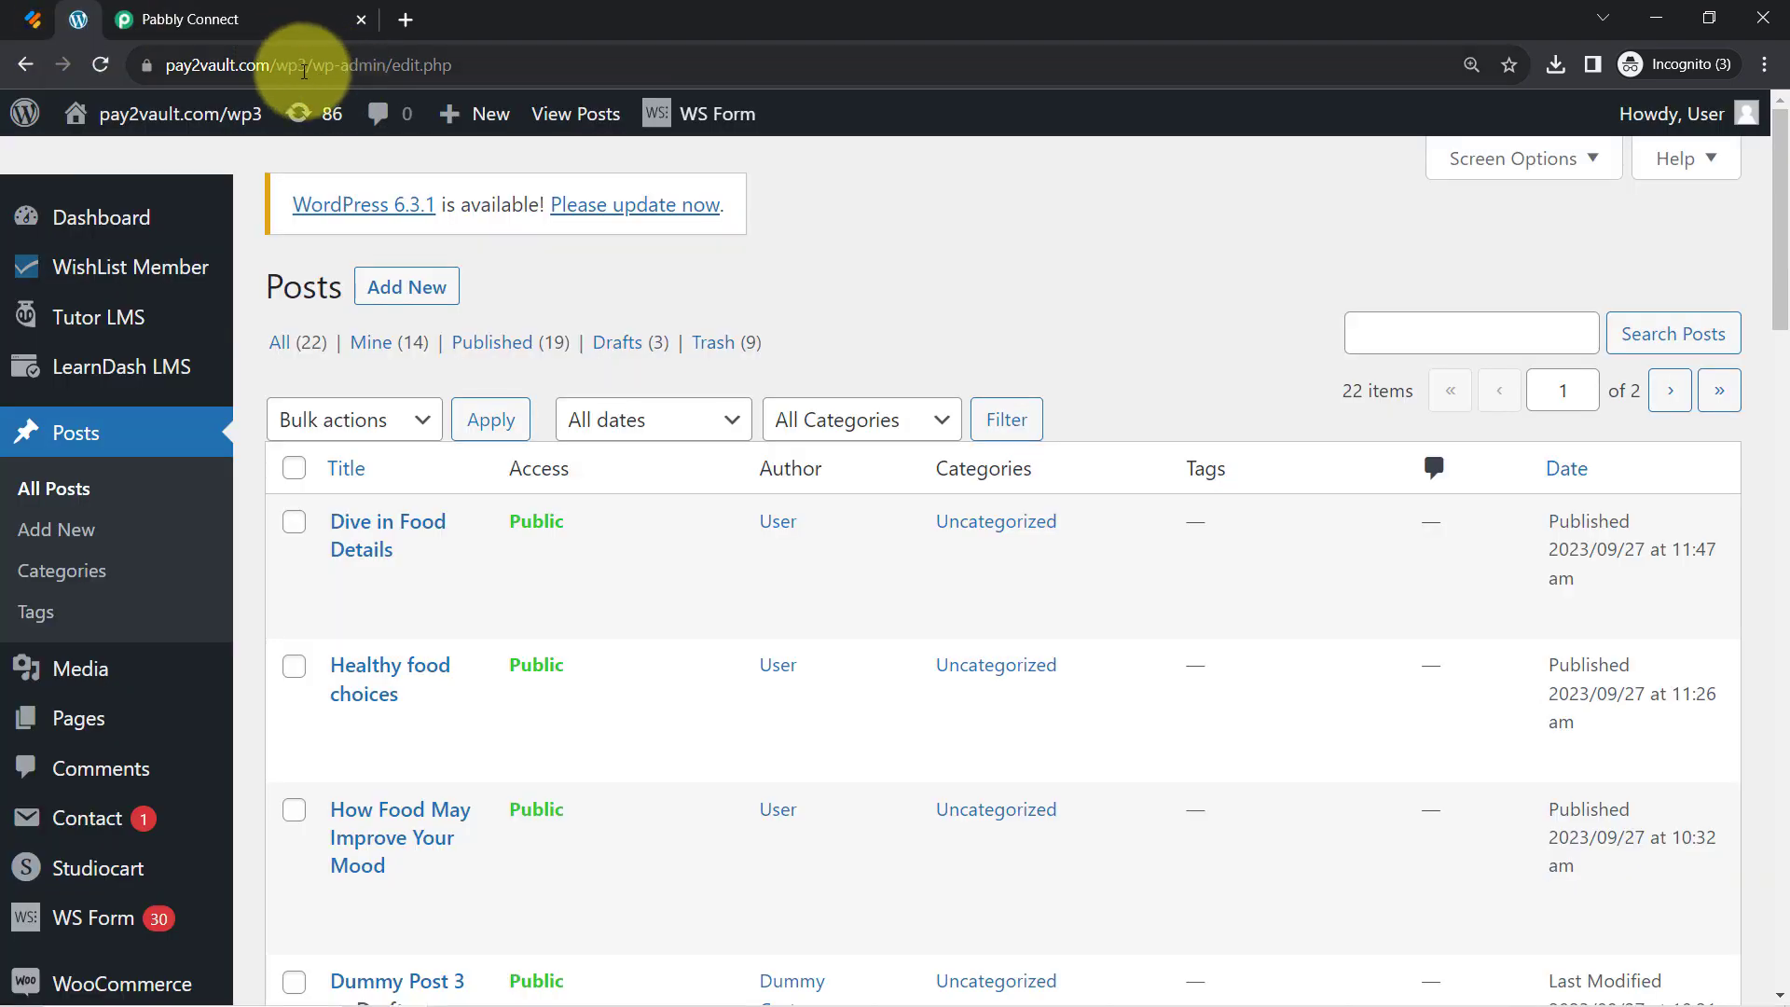
drag(315, 69, 220, 47)
click(173, 20)
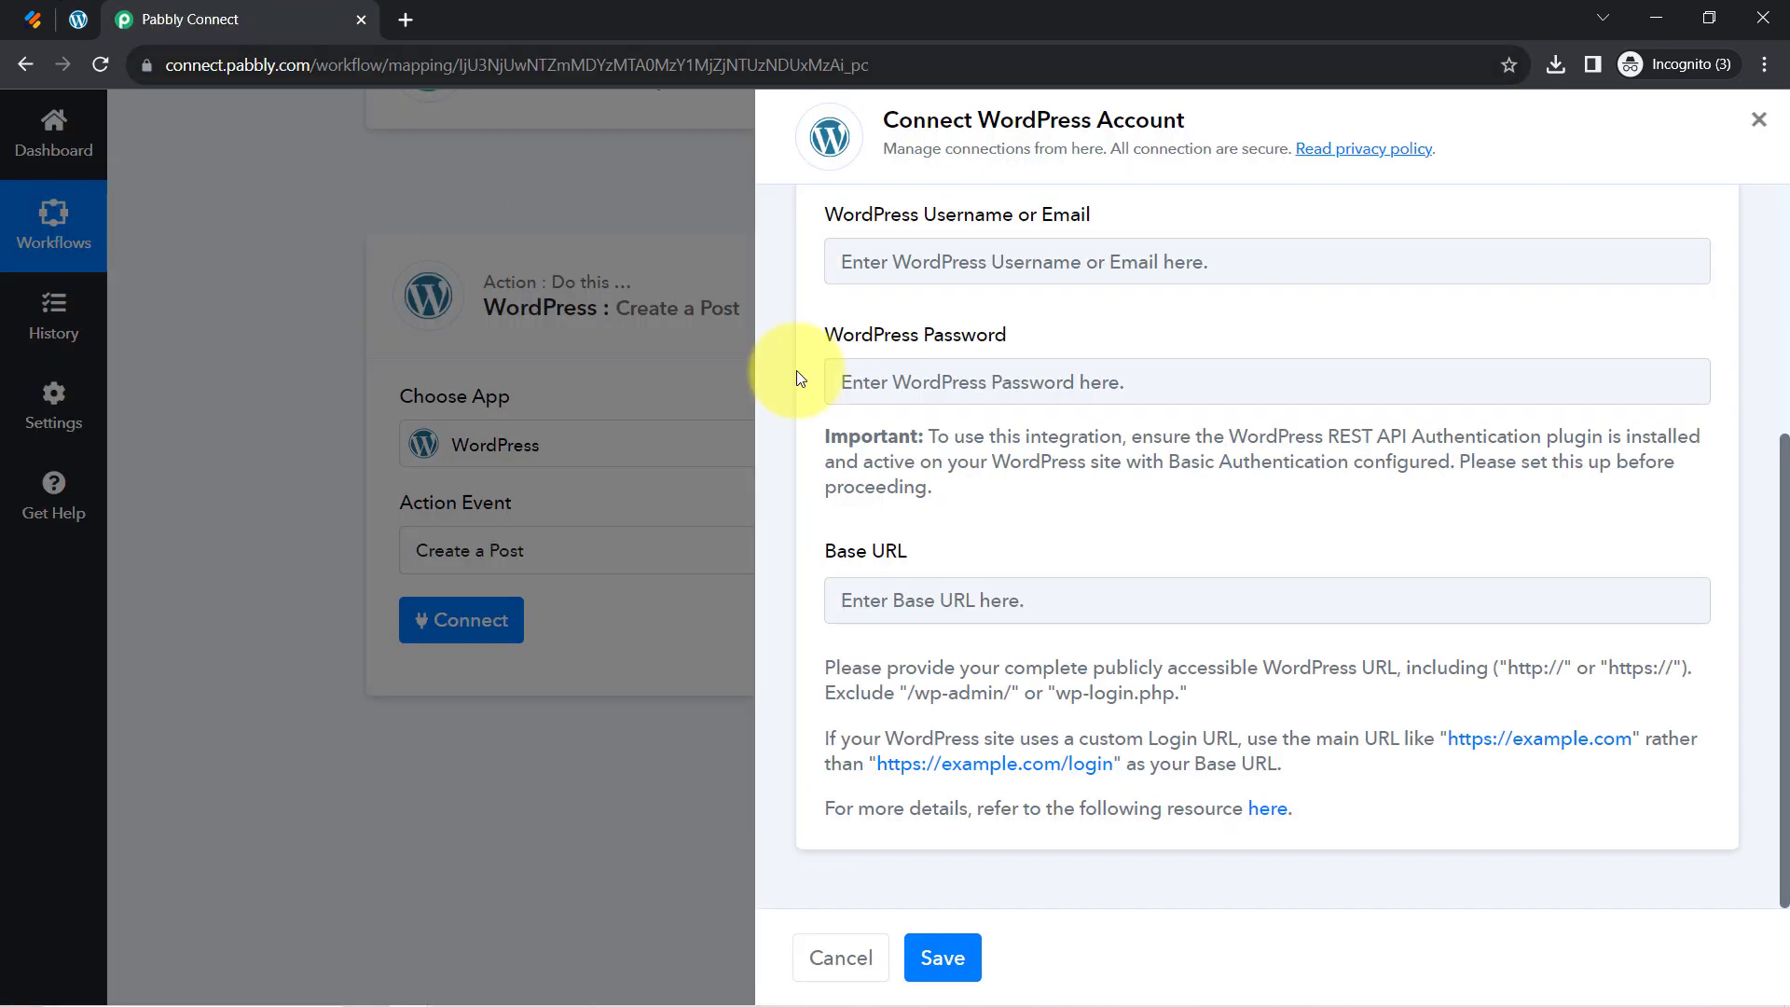
click(971, 607)
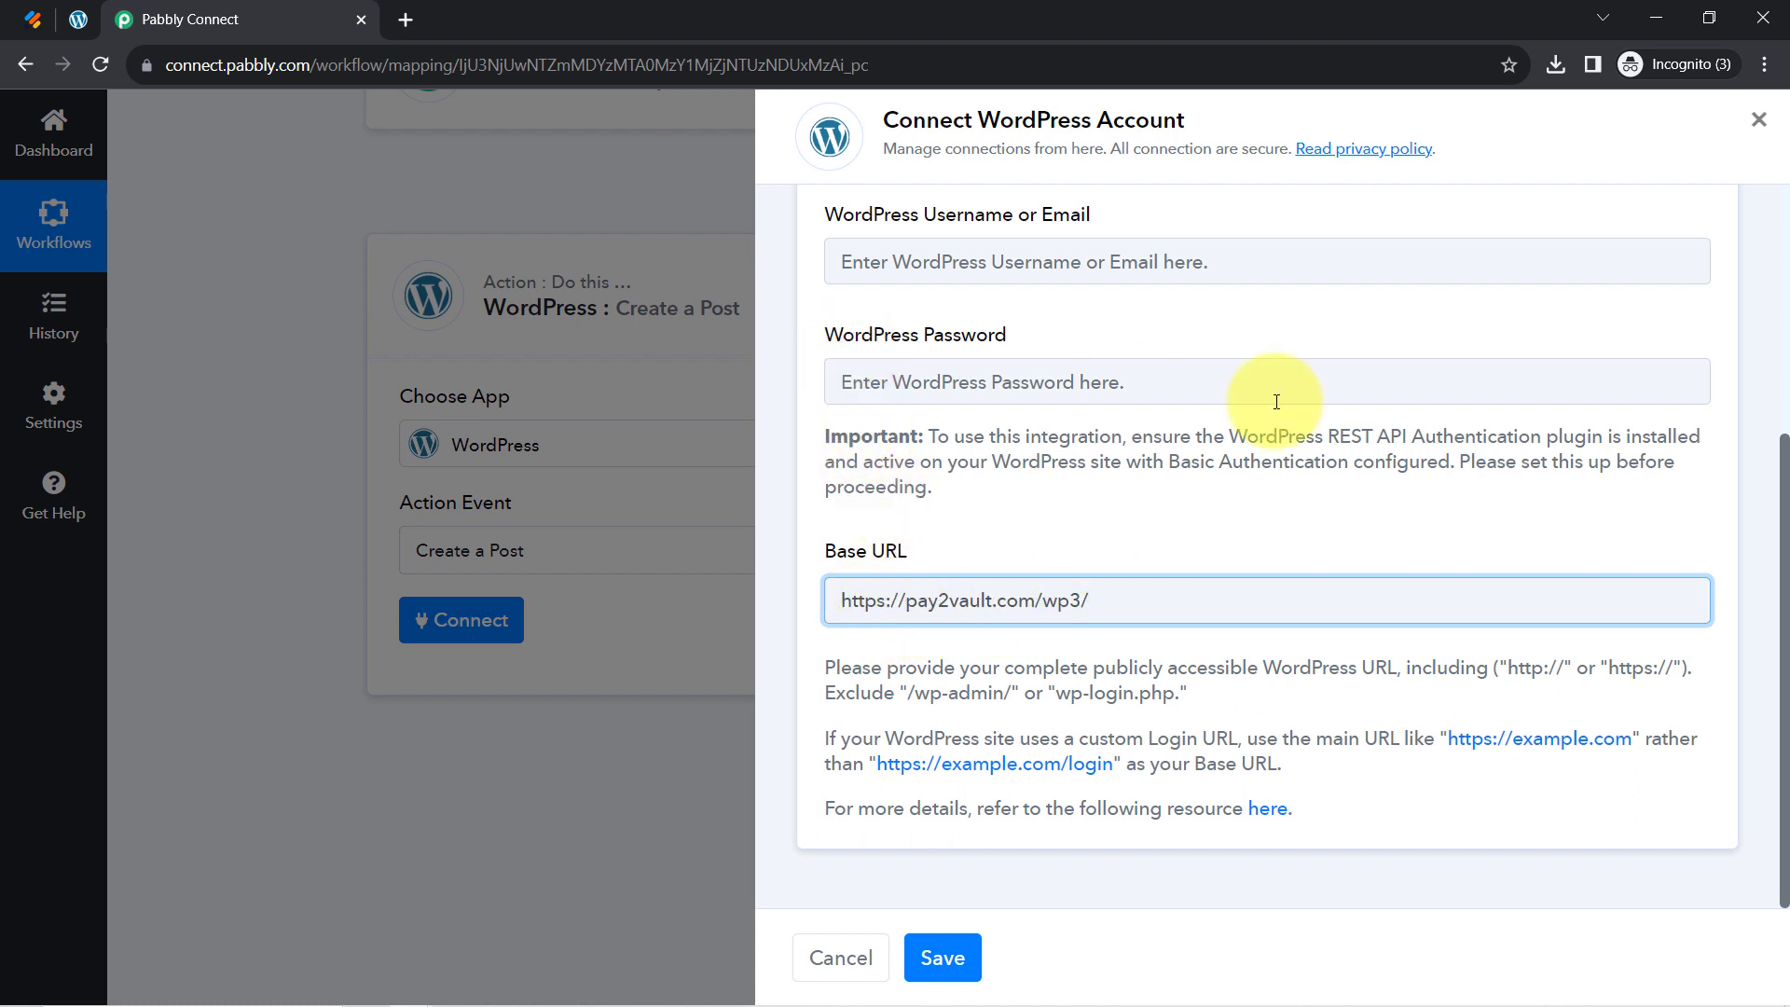
Read the Important note requiring the REST API Authentication plugin on the WordPress site
drag(1783, 477, 1784, 410)
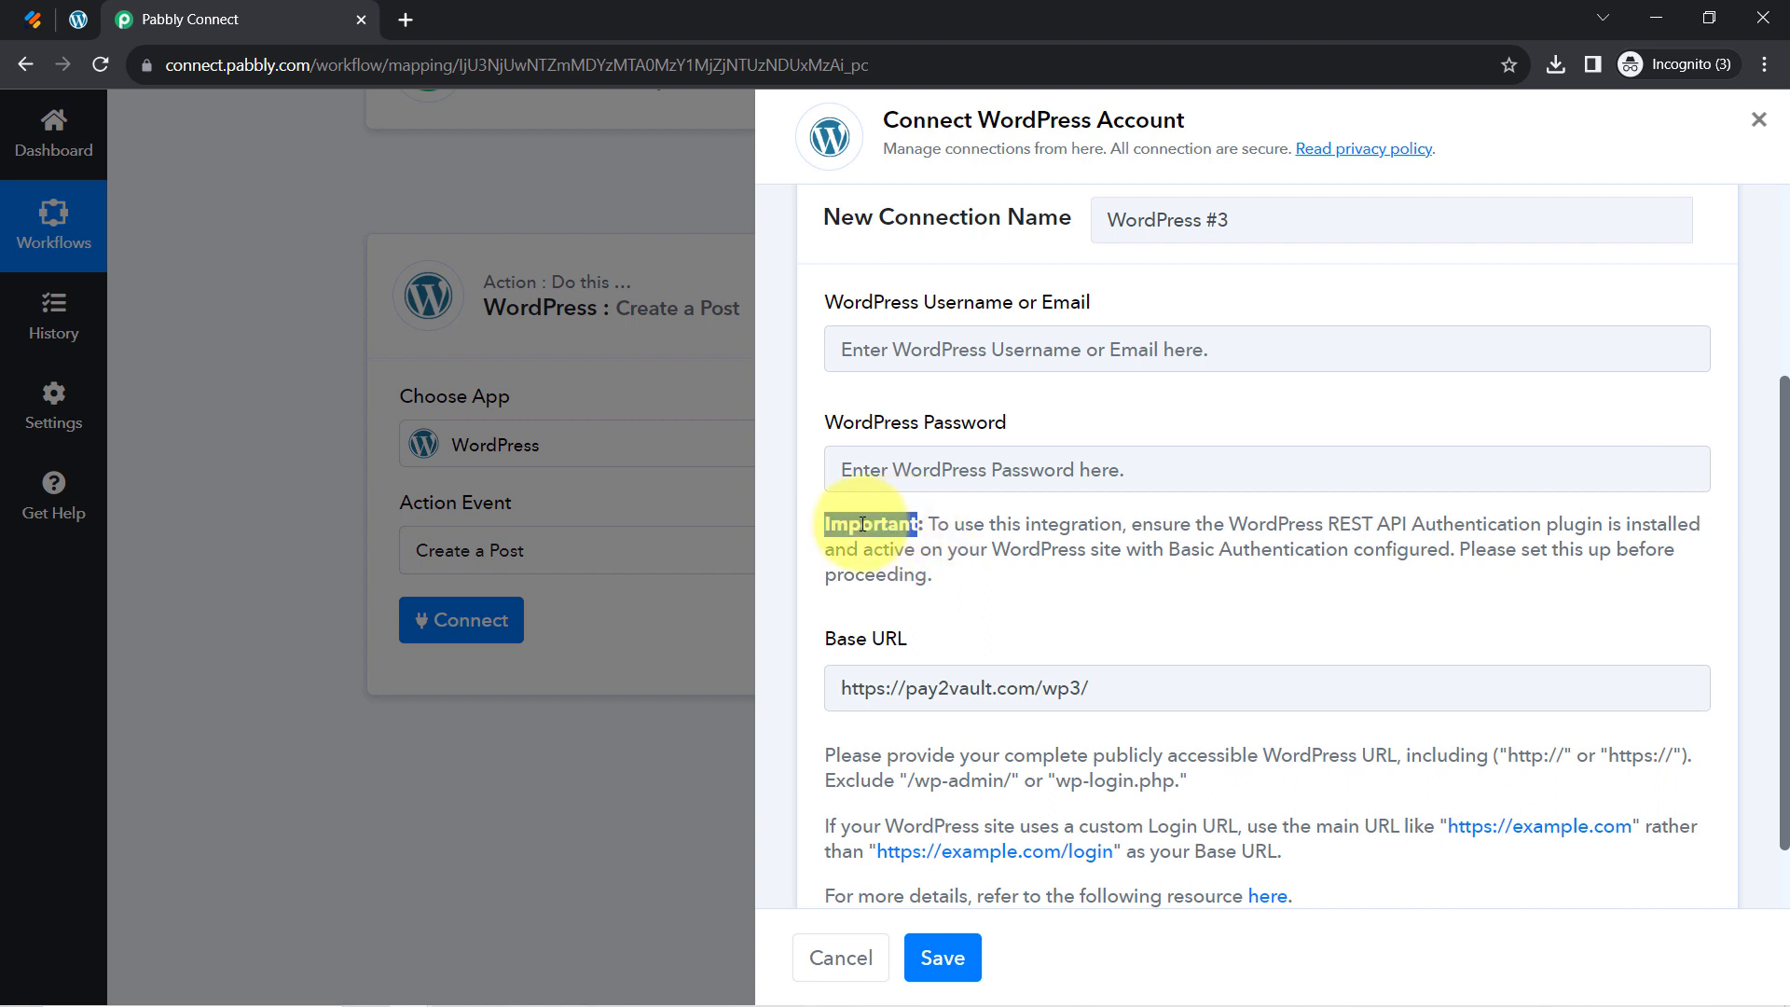
drag(988, 533, 1072, 539)
click(1180, 525)
drag(1189, 524, 1486, 518)
click(1486, 517)
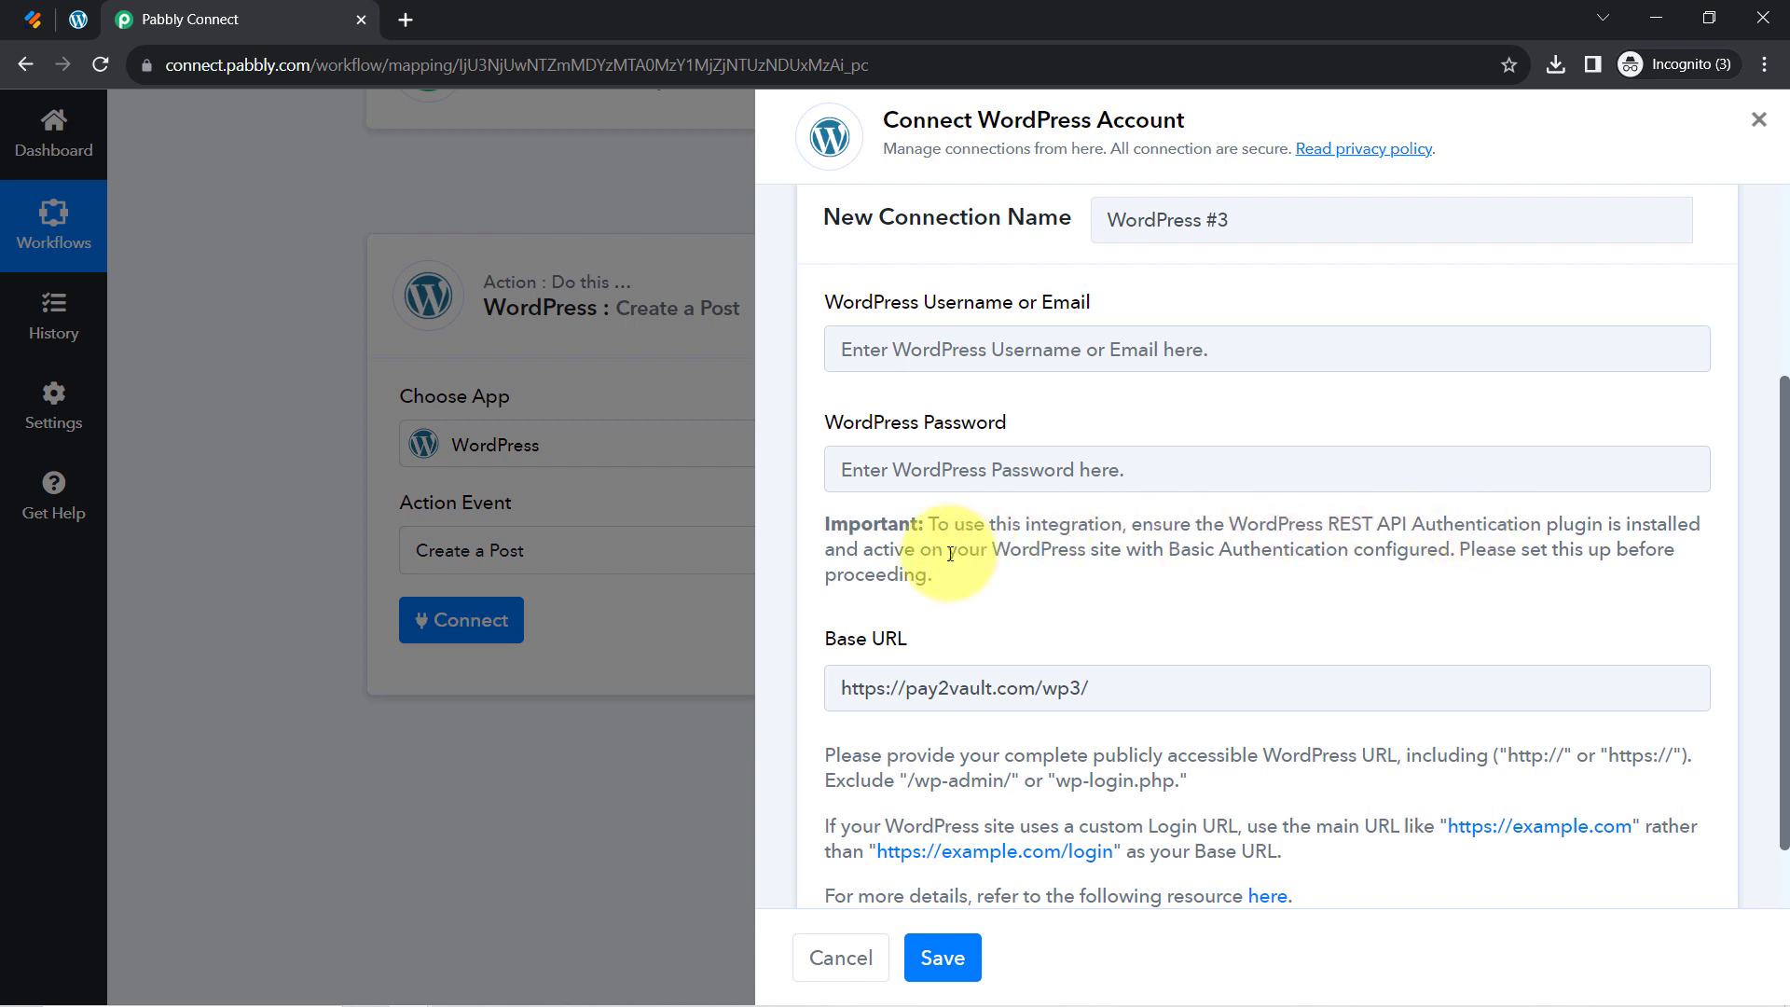
drag(893, 550, 1391, 548)
click(1171, 550)
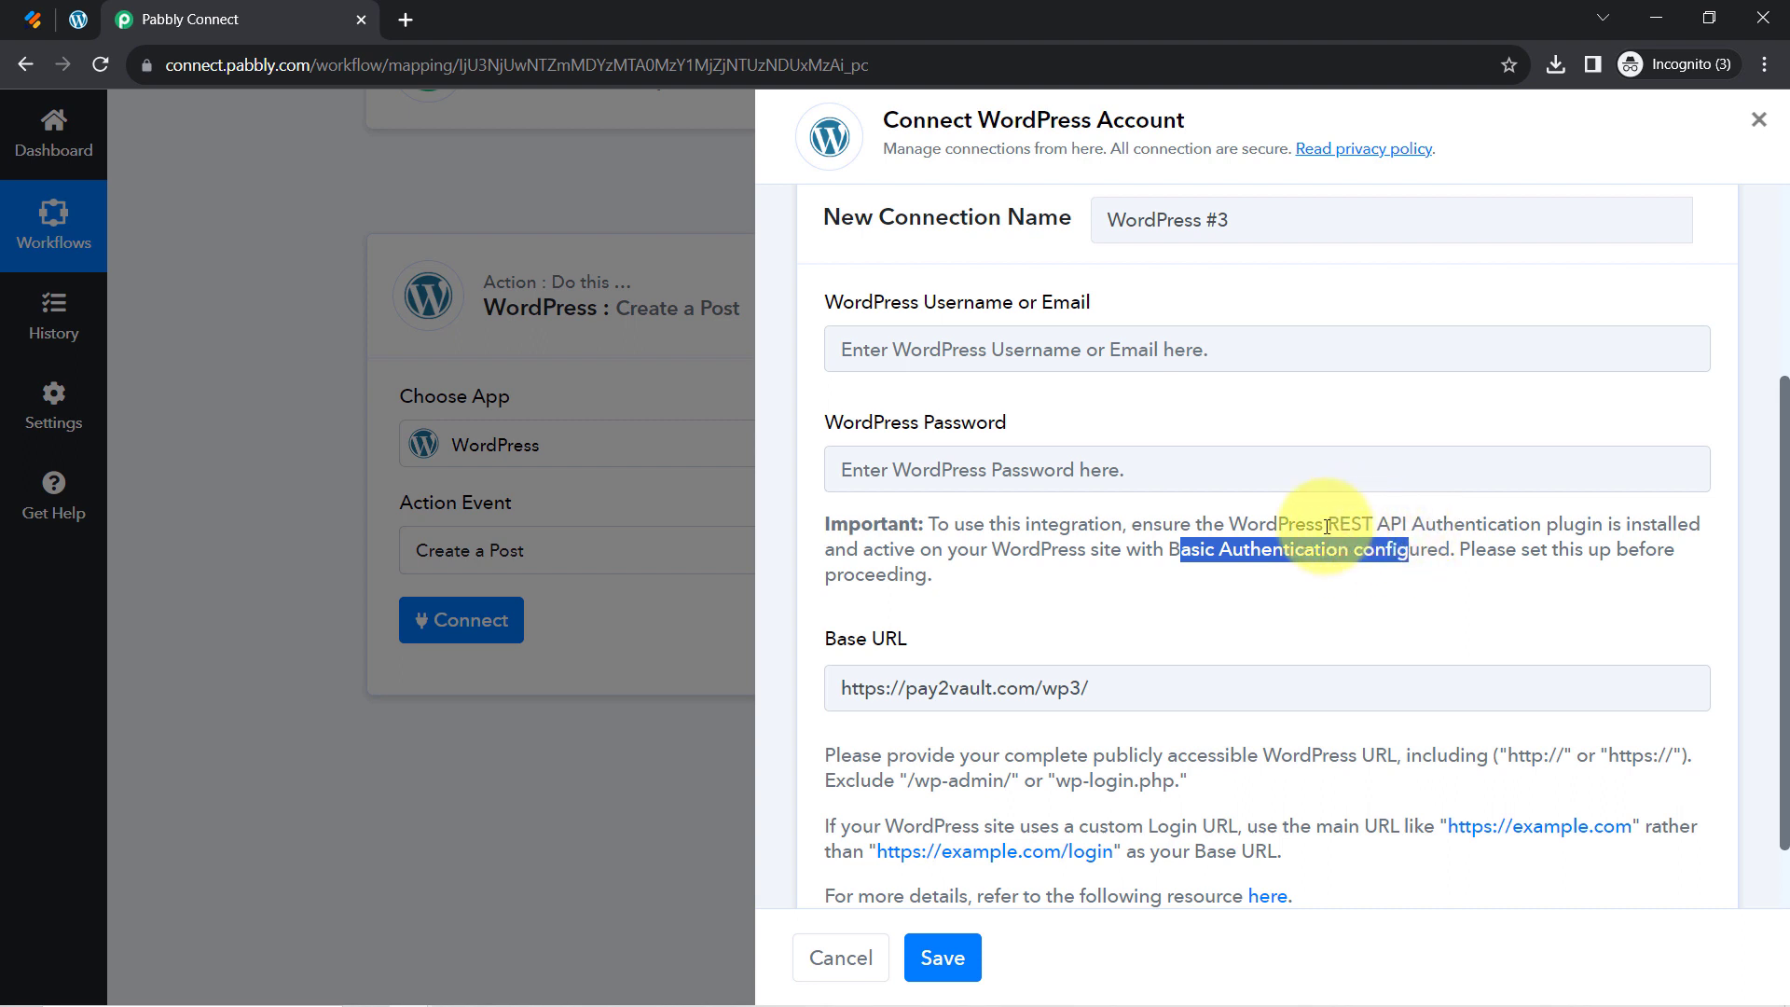
drag(1327, 527, 1541, 523)
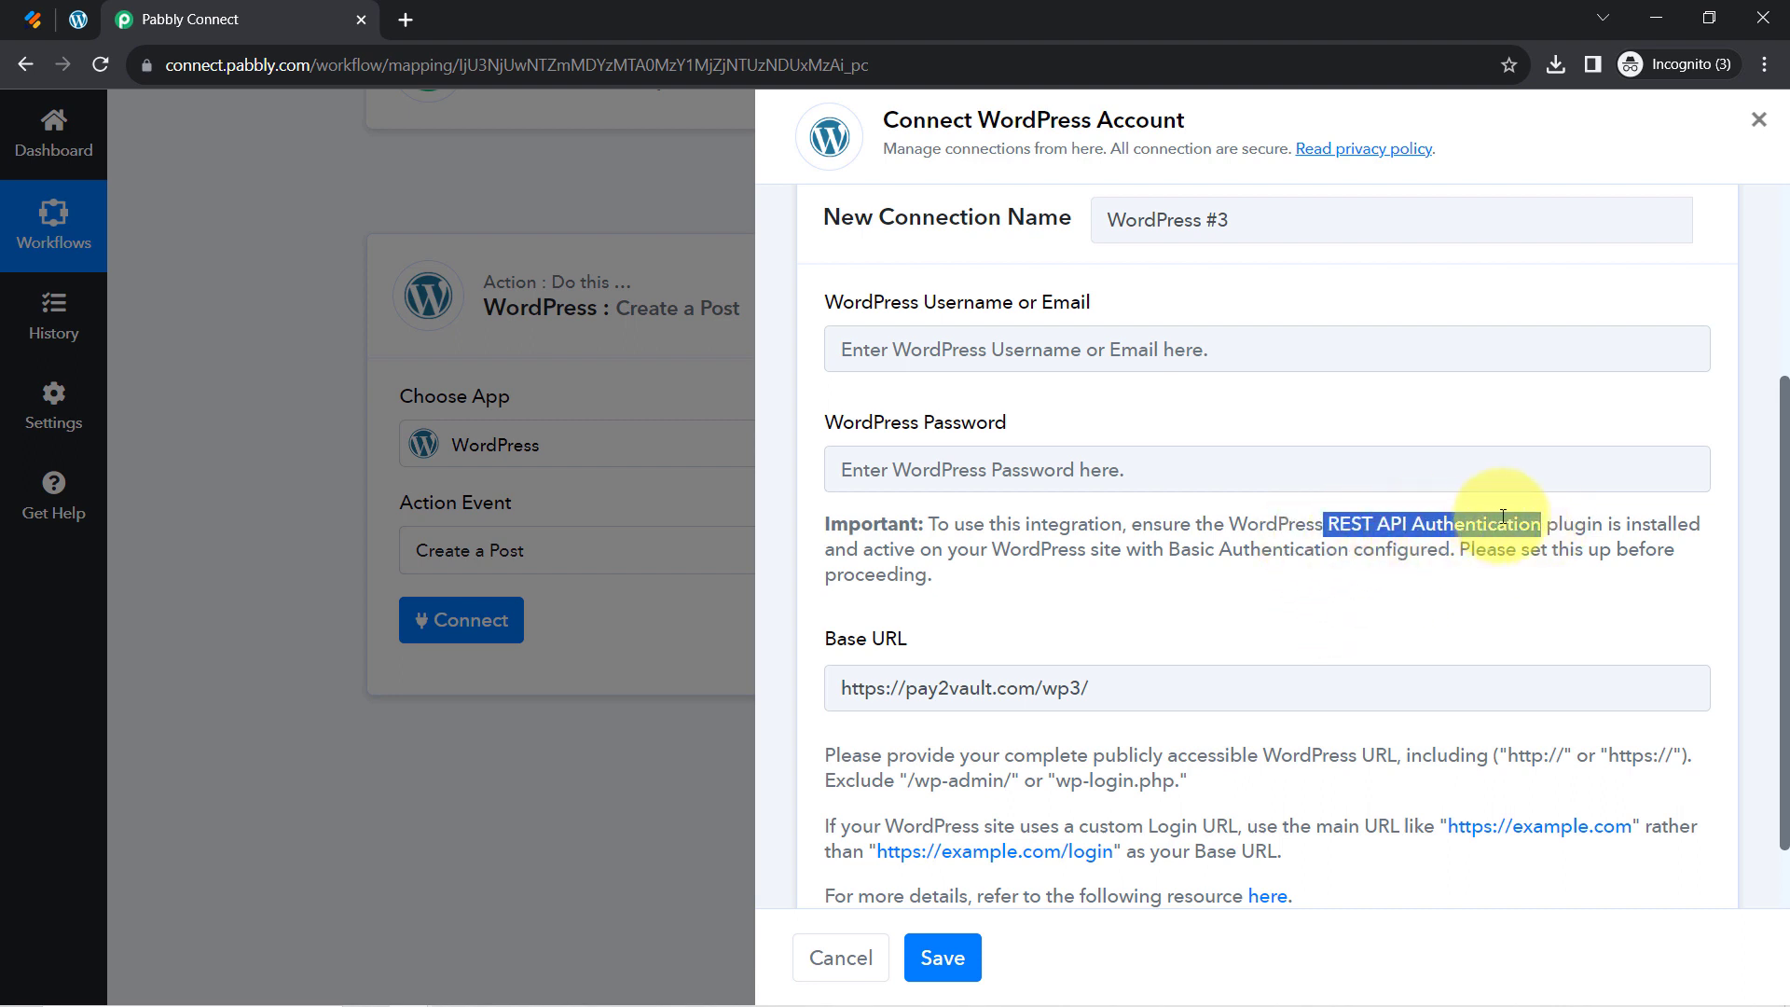
drag(1608, 524, 1354, 522)
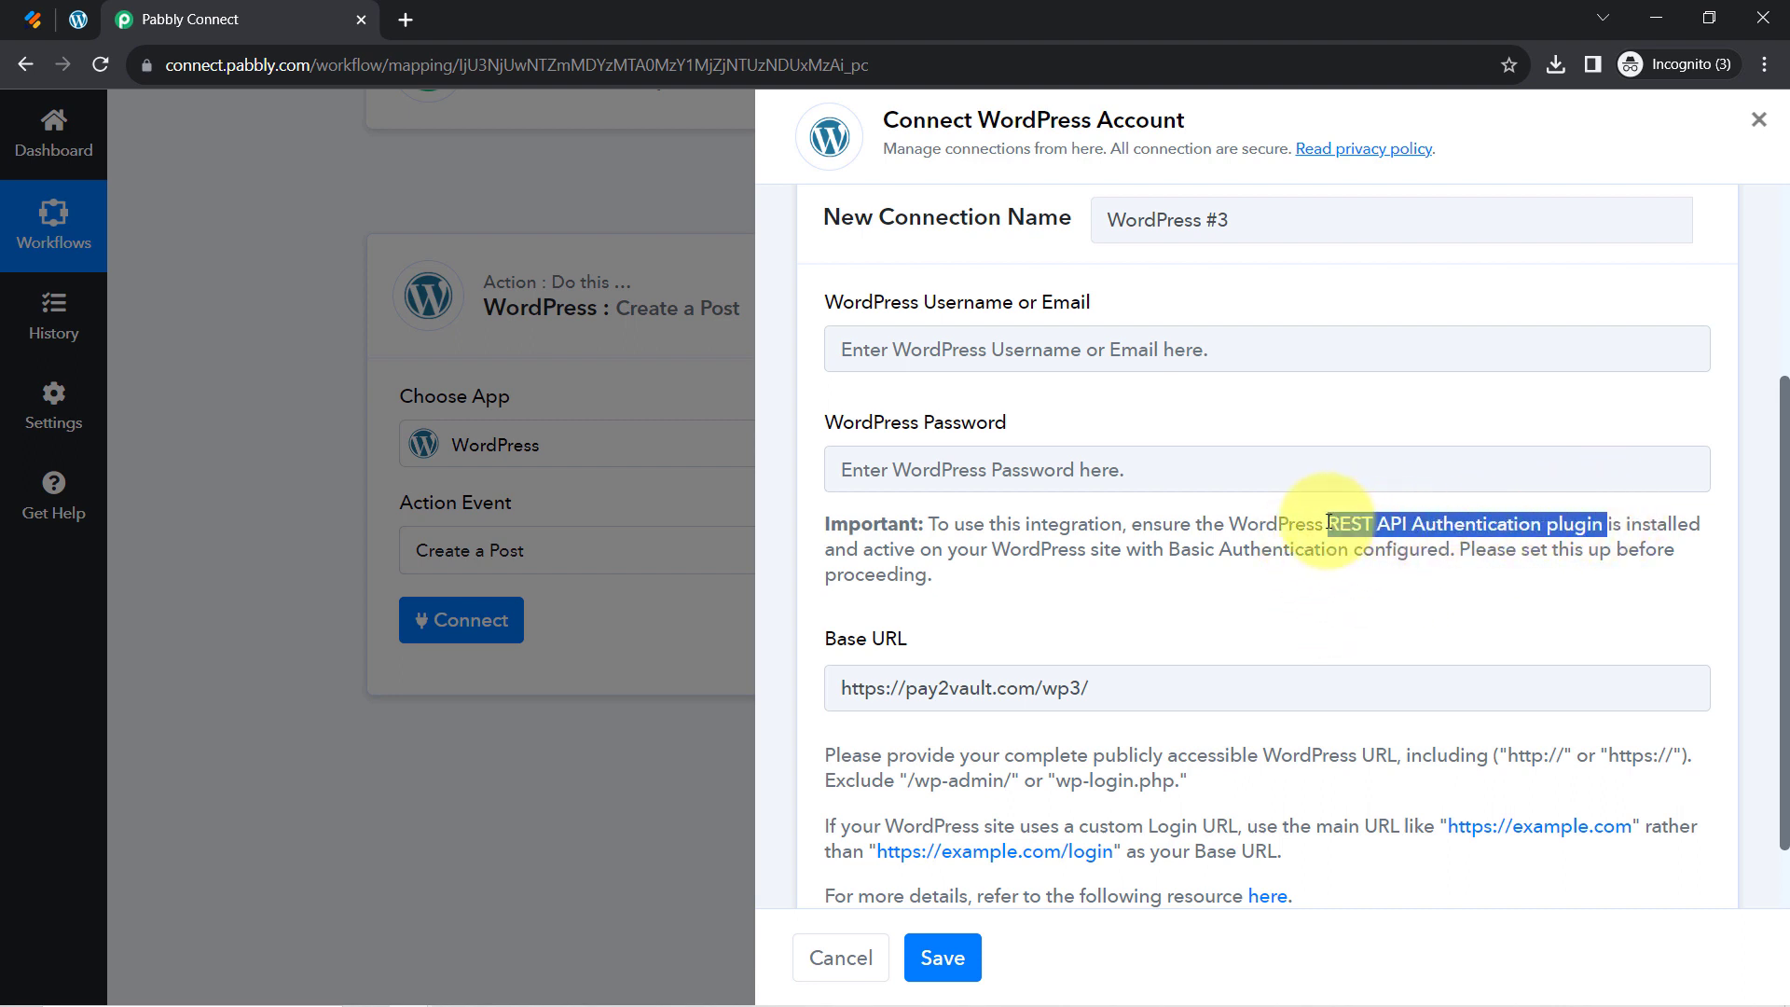
click(79, 18)
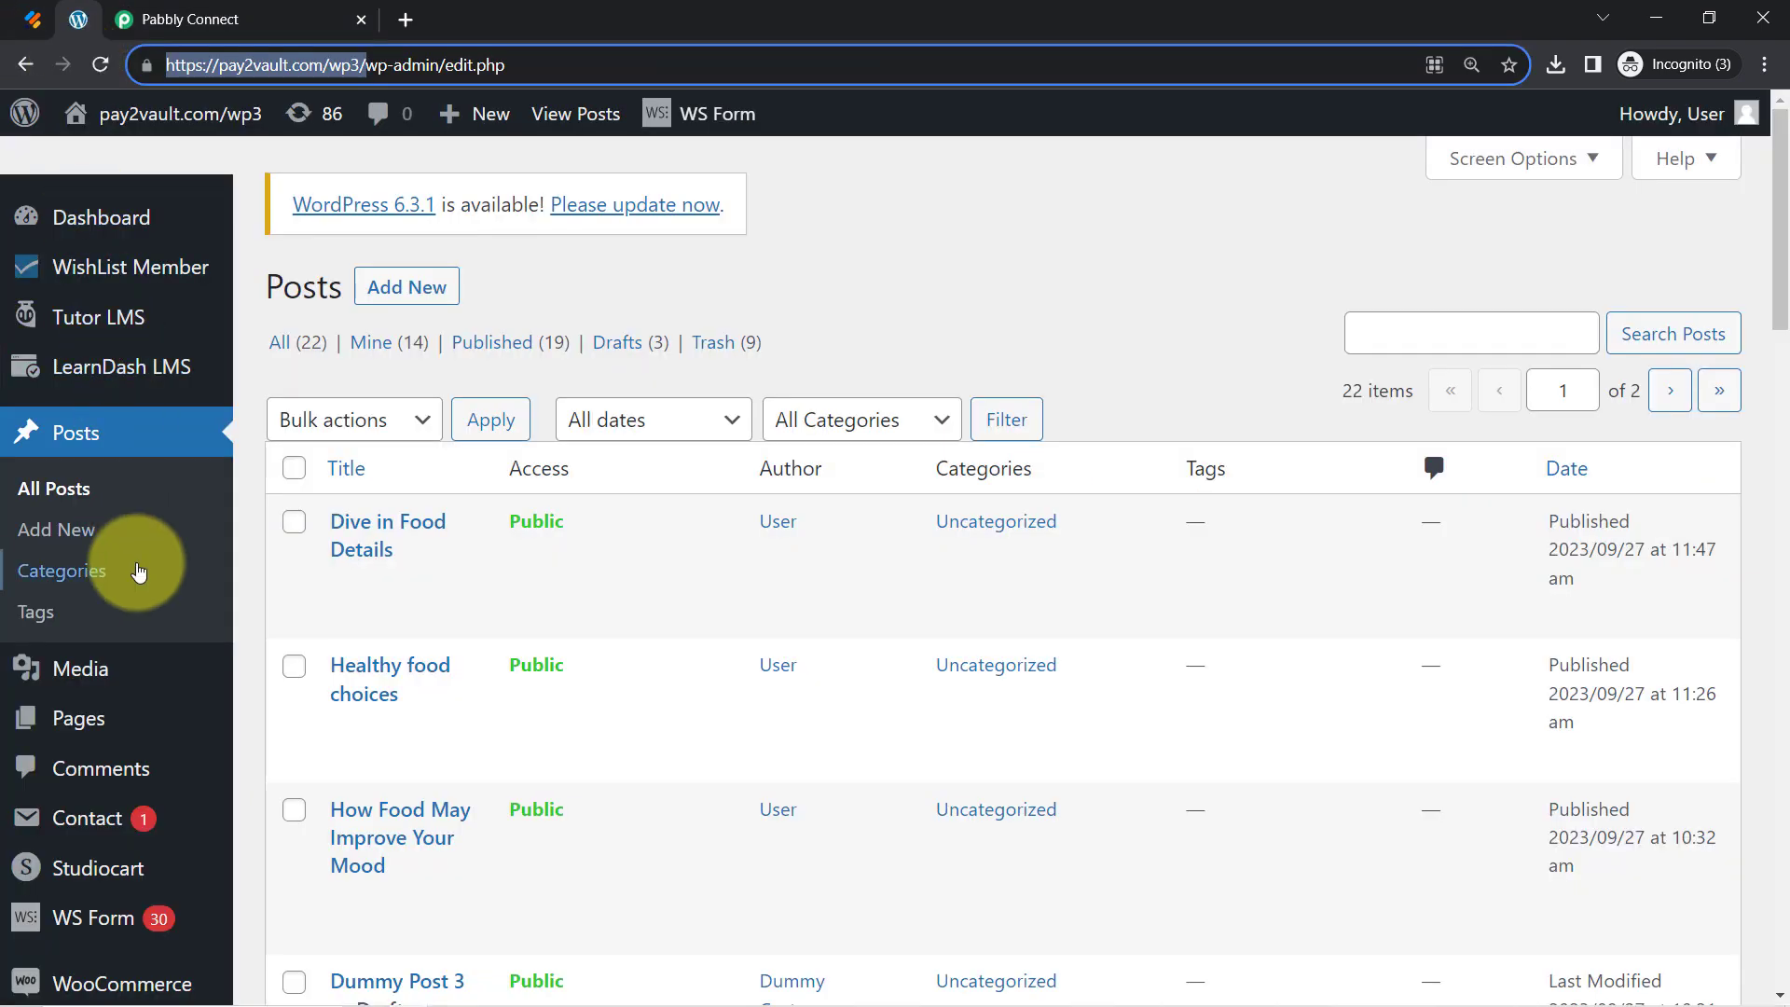
Find Installed Plugins and locate the active WordPress REST API Authentication plugin (version 2.8.0)
key(ctrl+f)
text(plu)
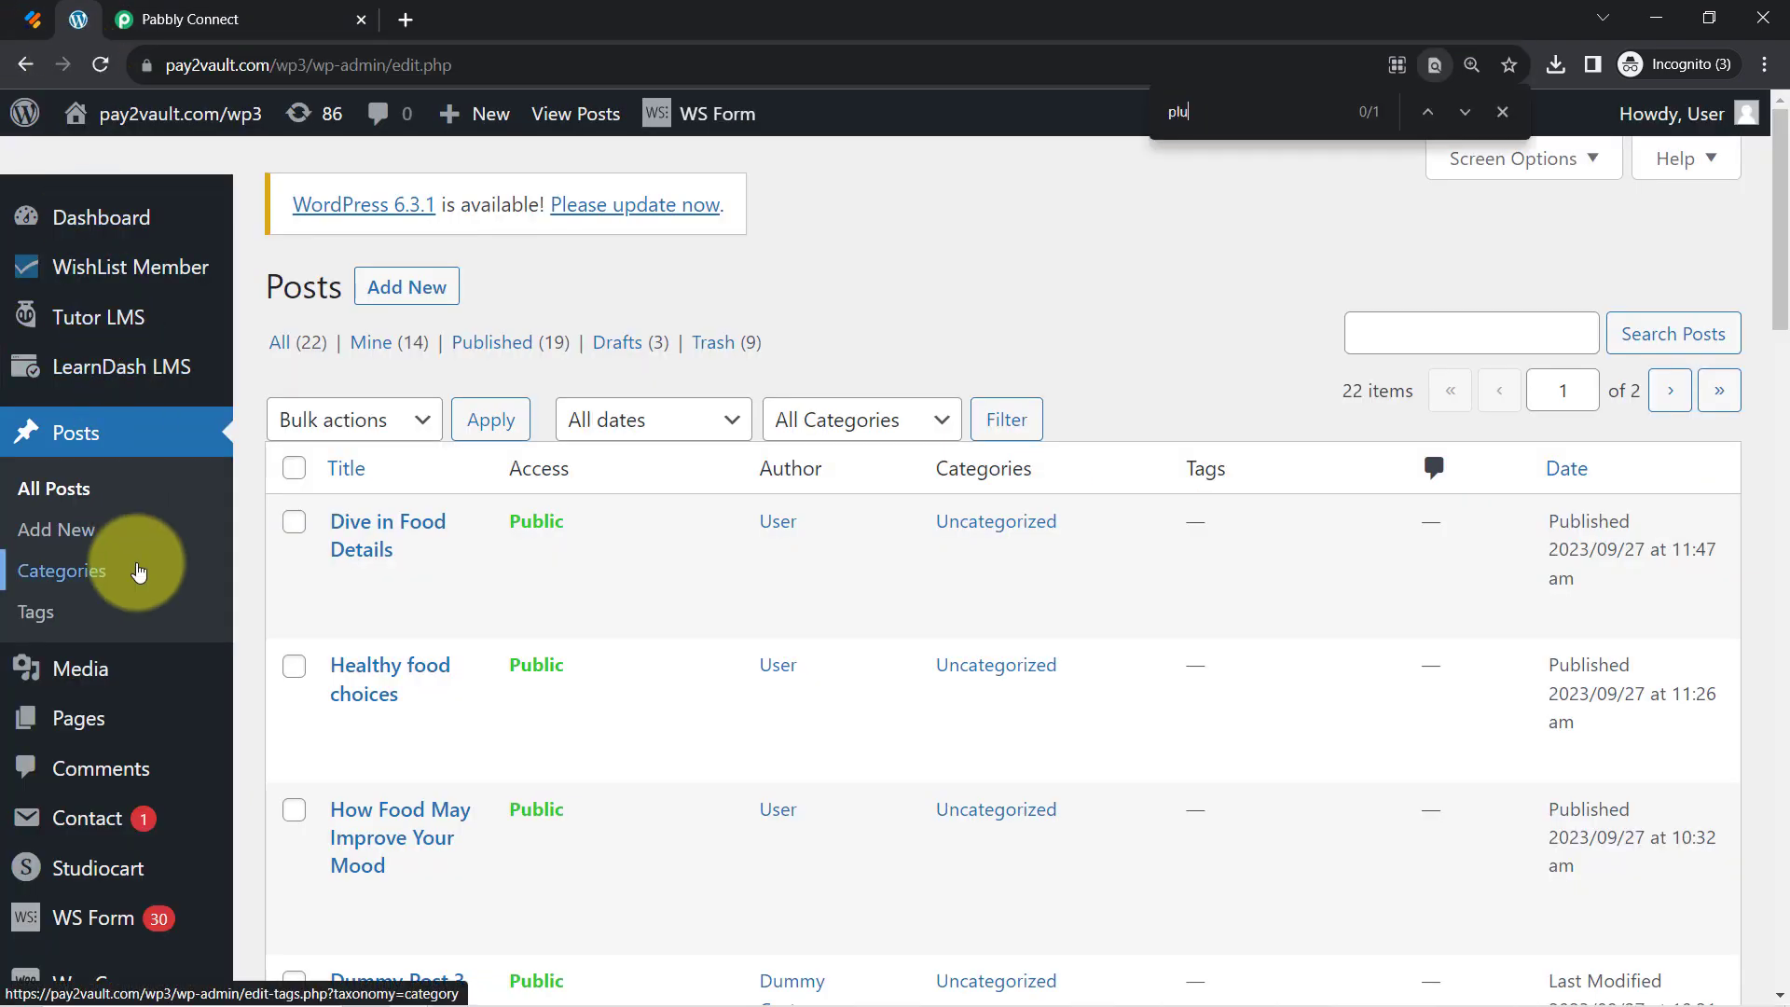
text(gin)
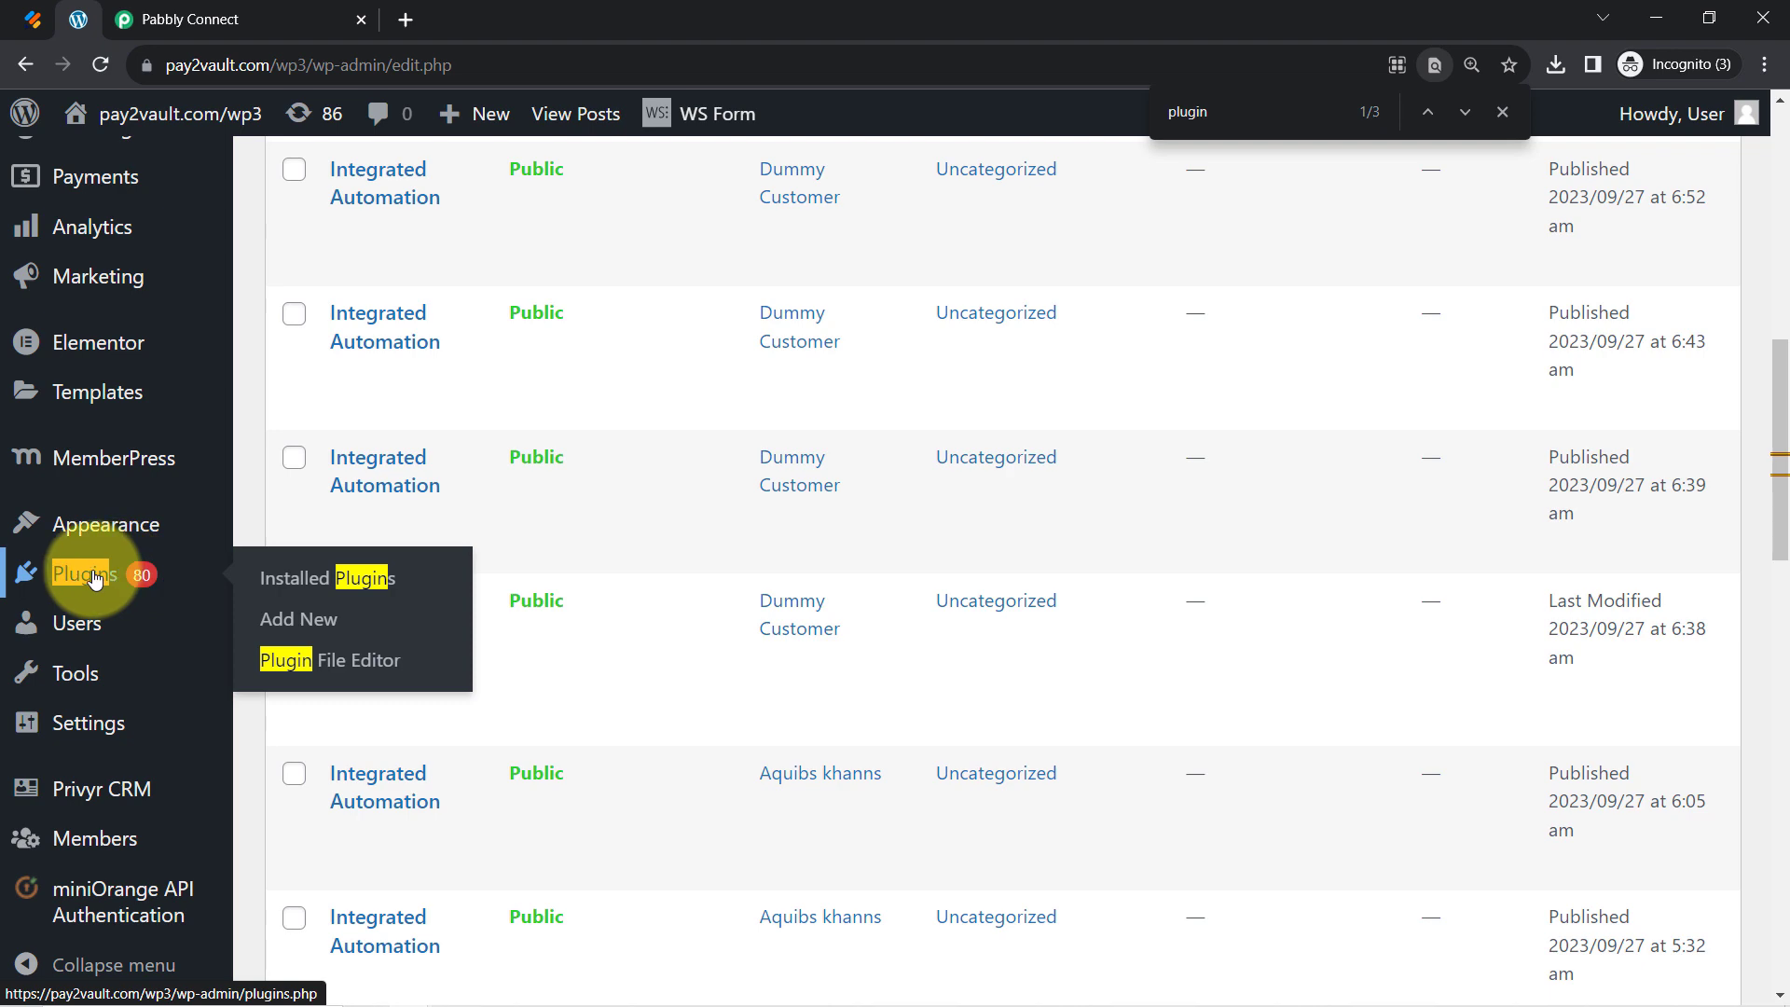
click(94, 575)
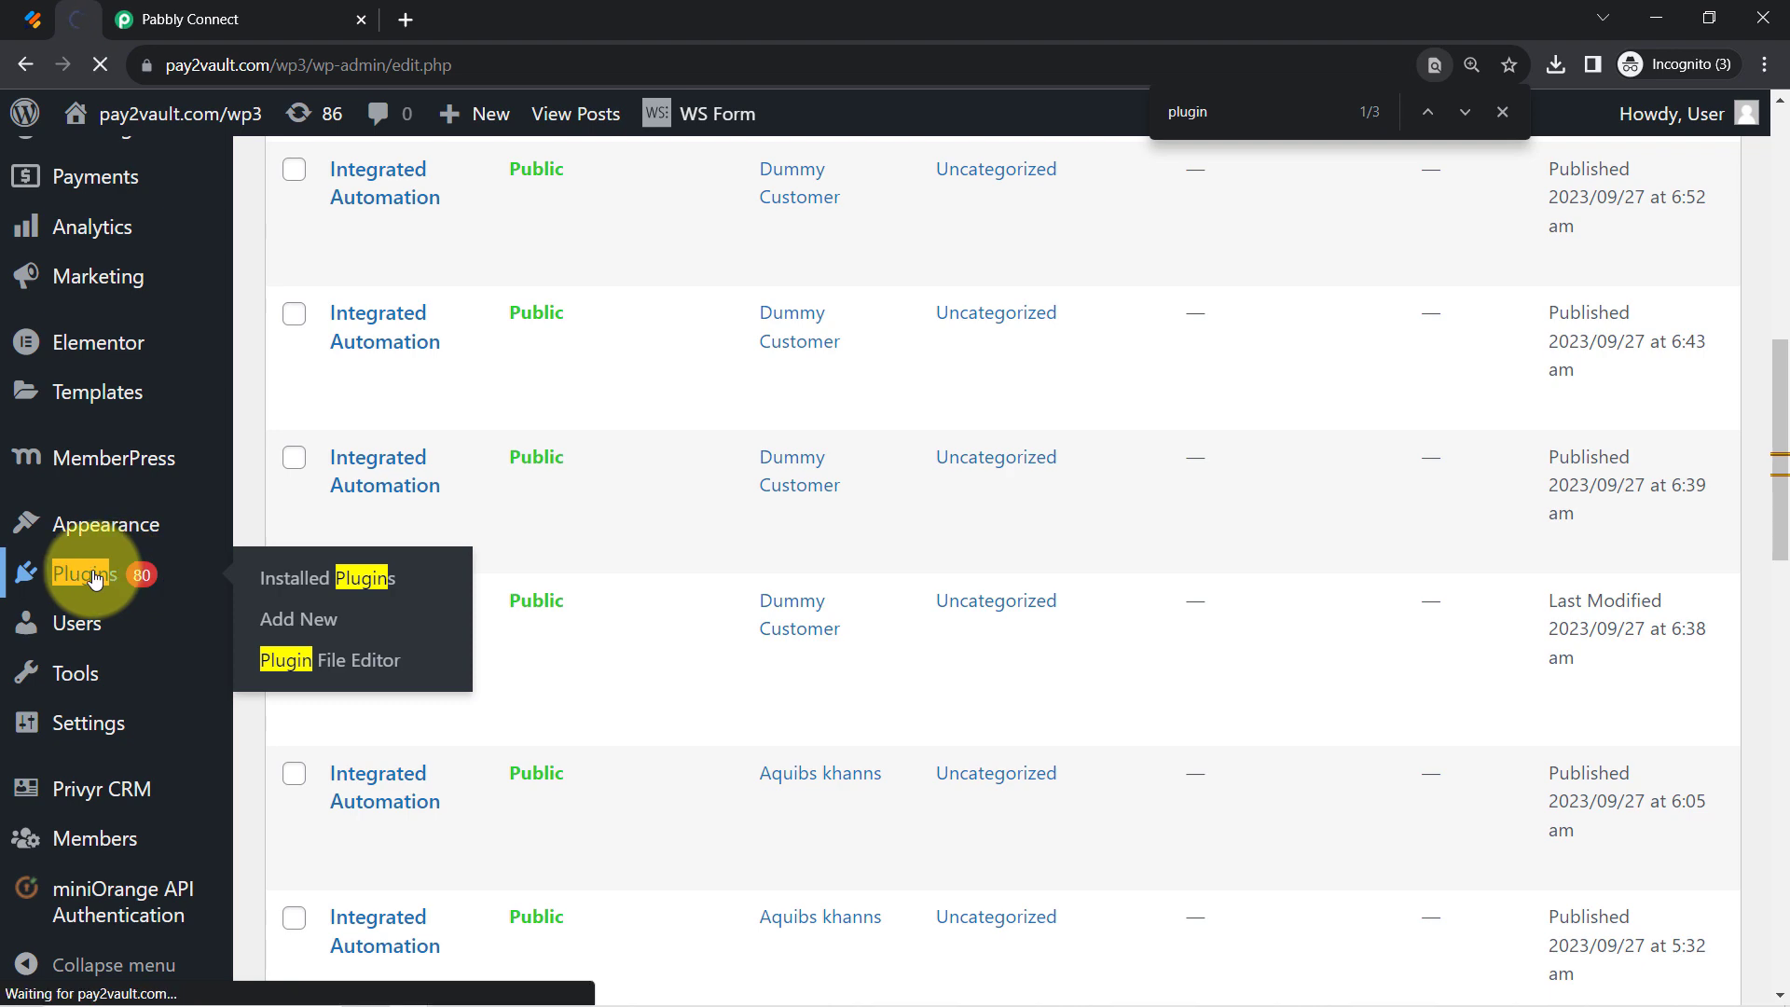
click(190, 18)
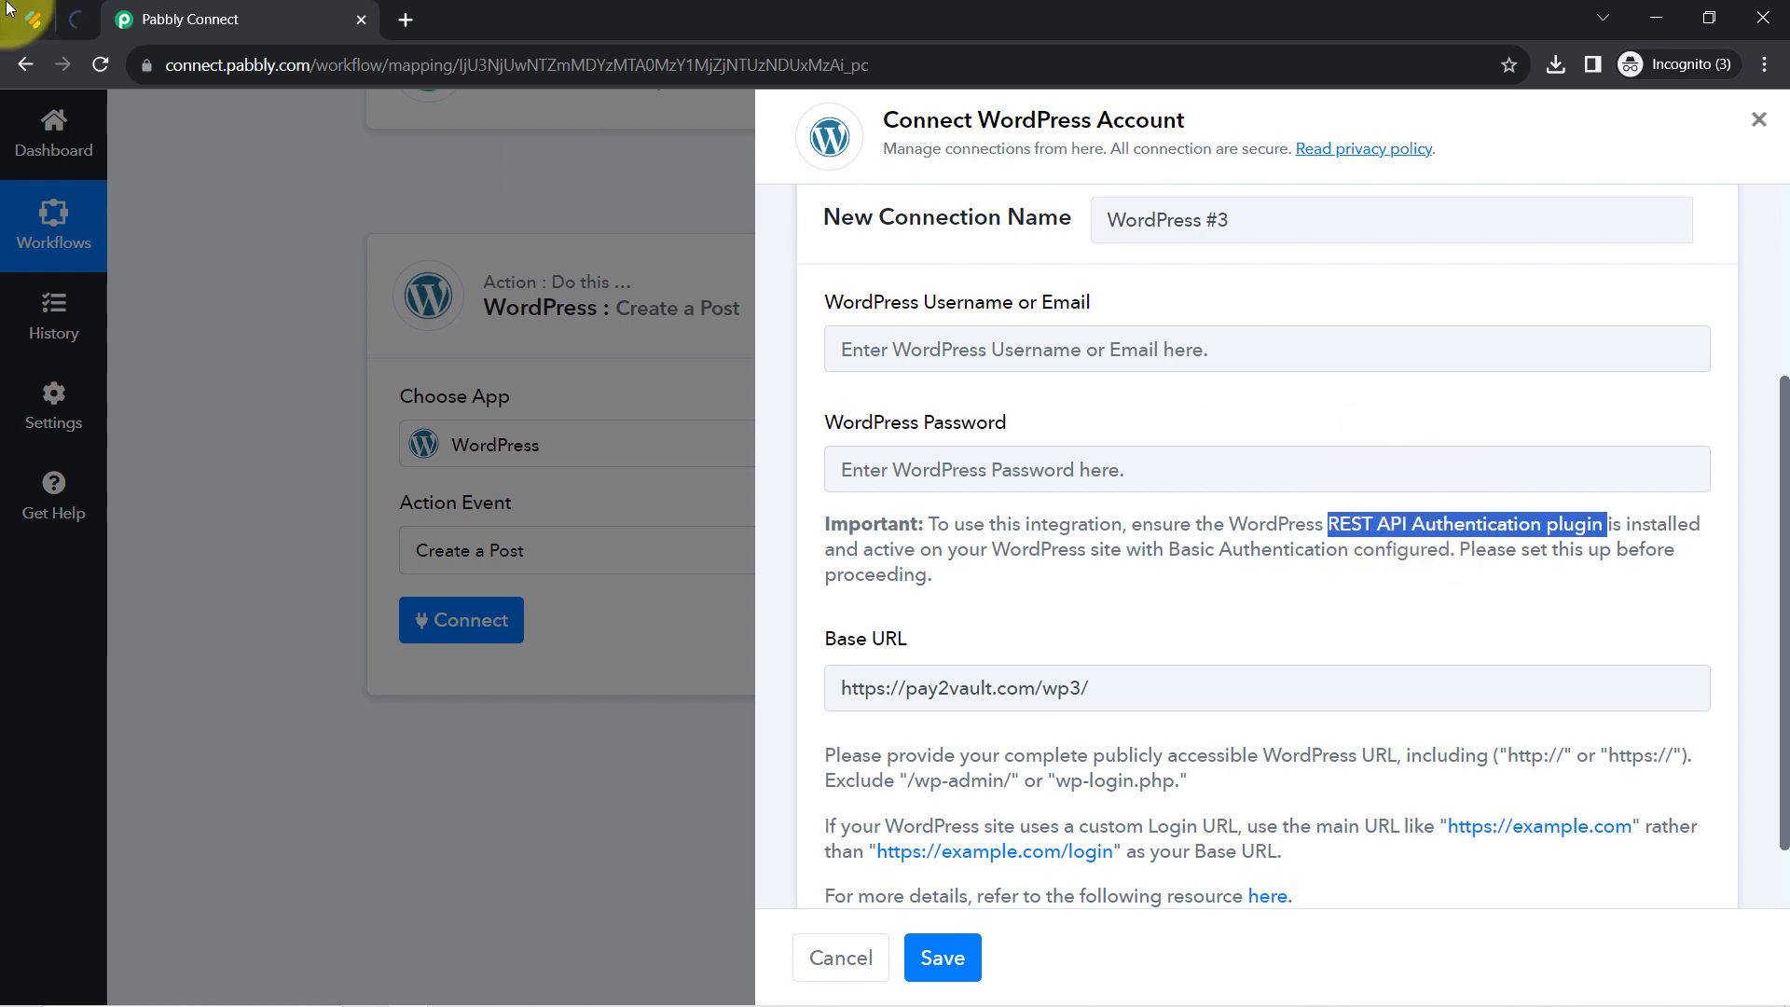
click(51, 19)
click(69, 20)
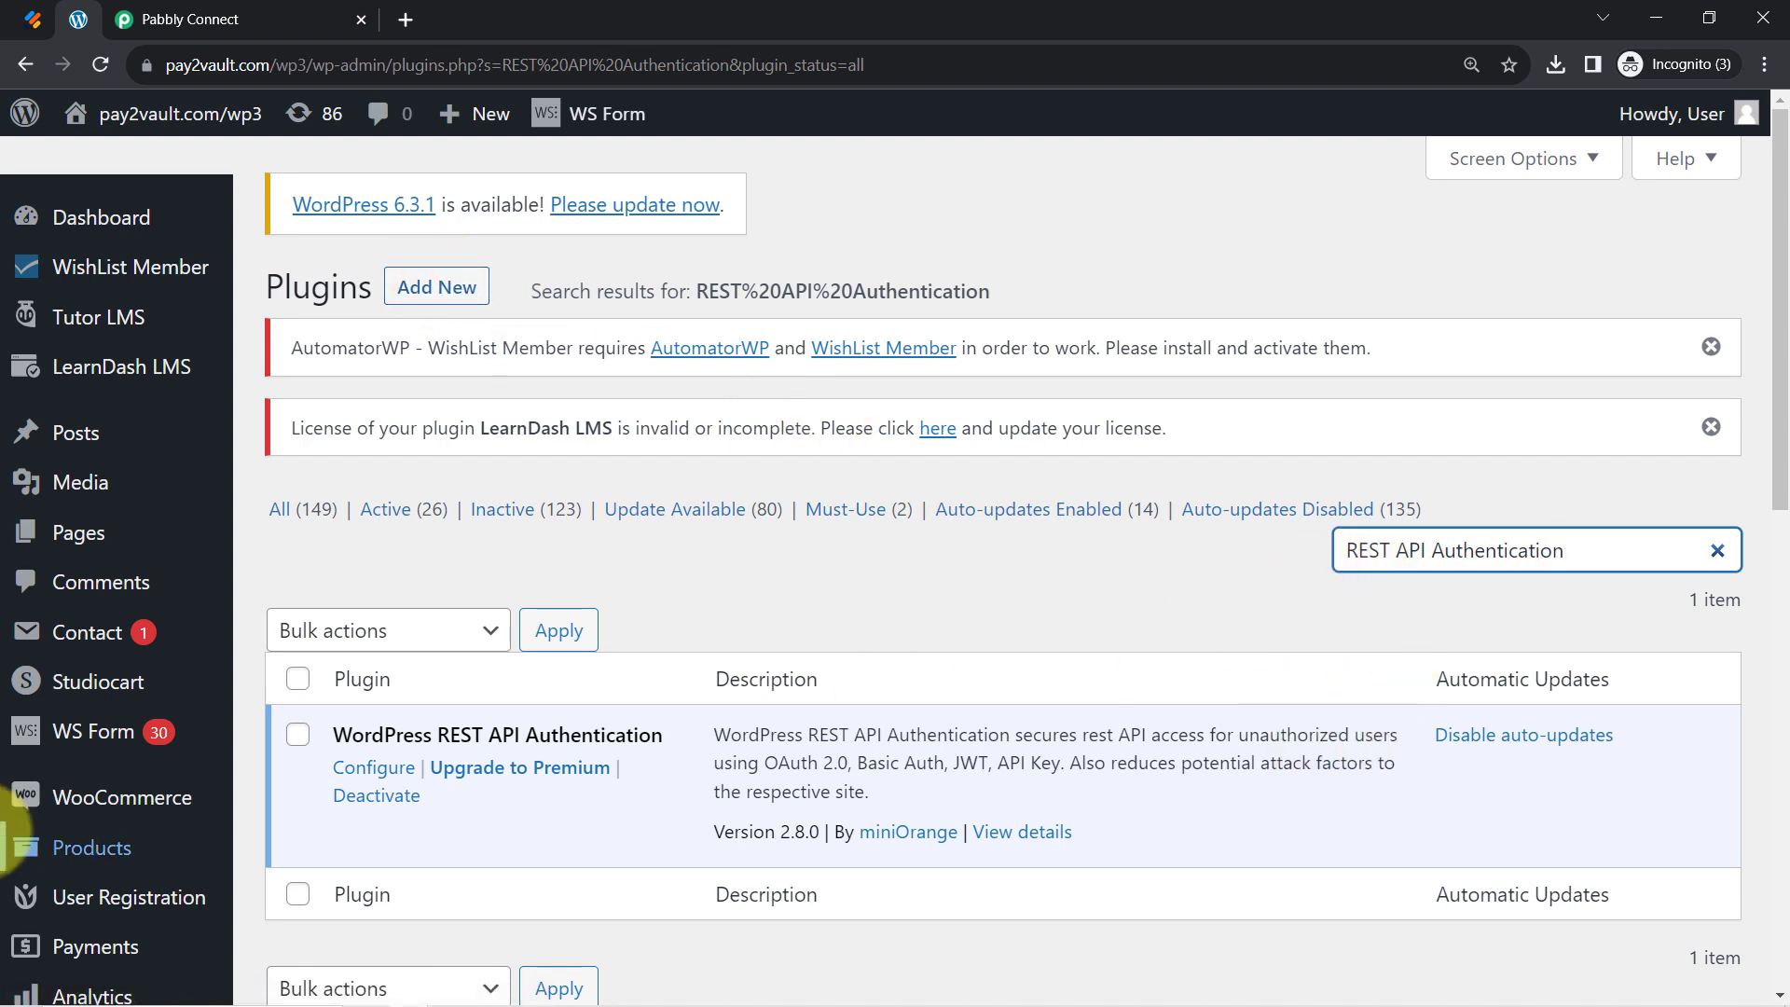
Open the REST API Authentication plugin's configuration and reset the browser zoom to 100%
click(374, 768)
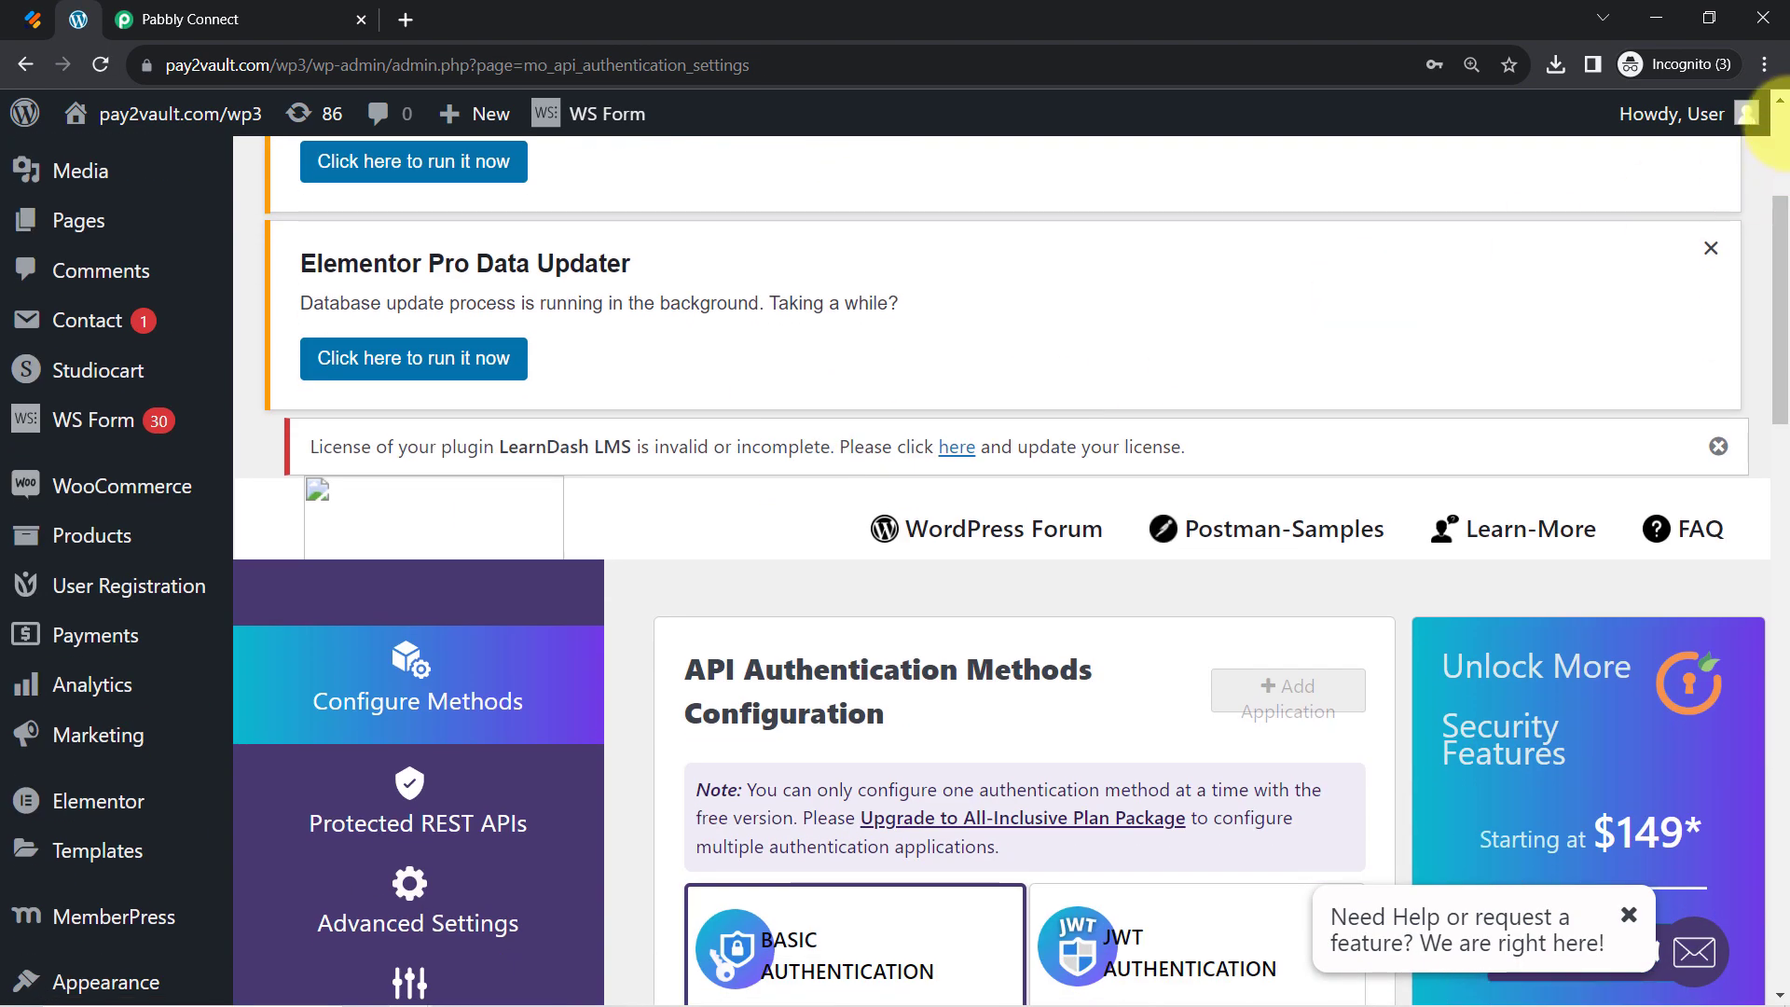
click(1761, 67)
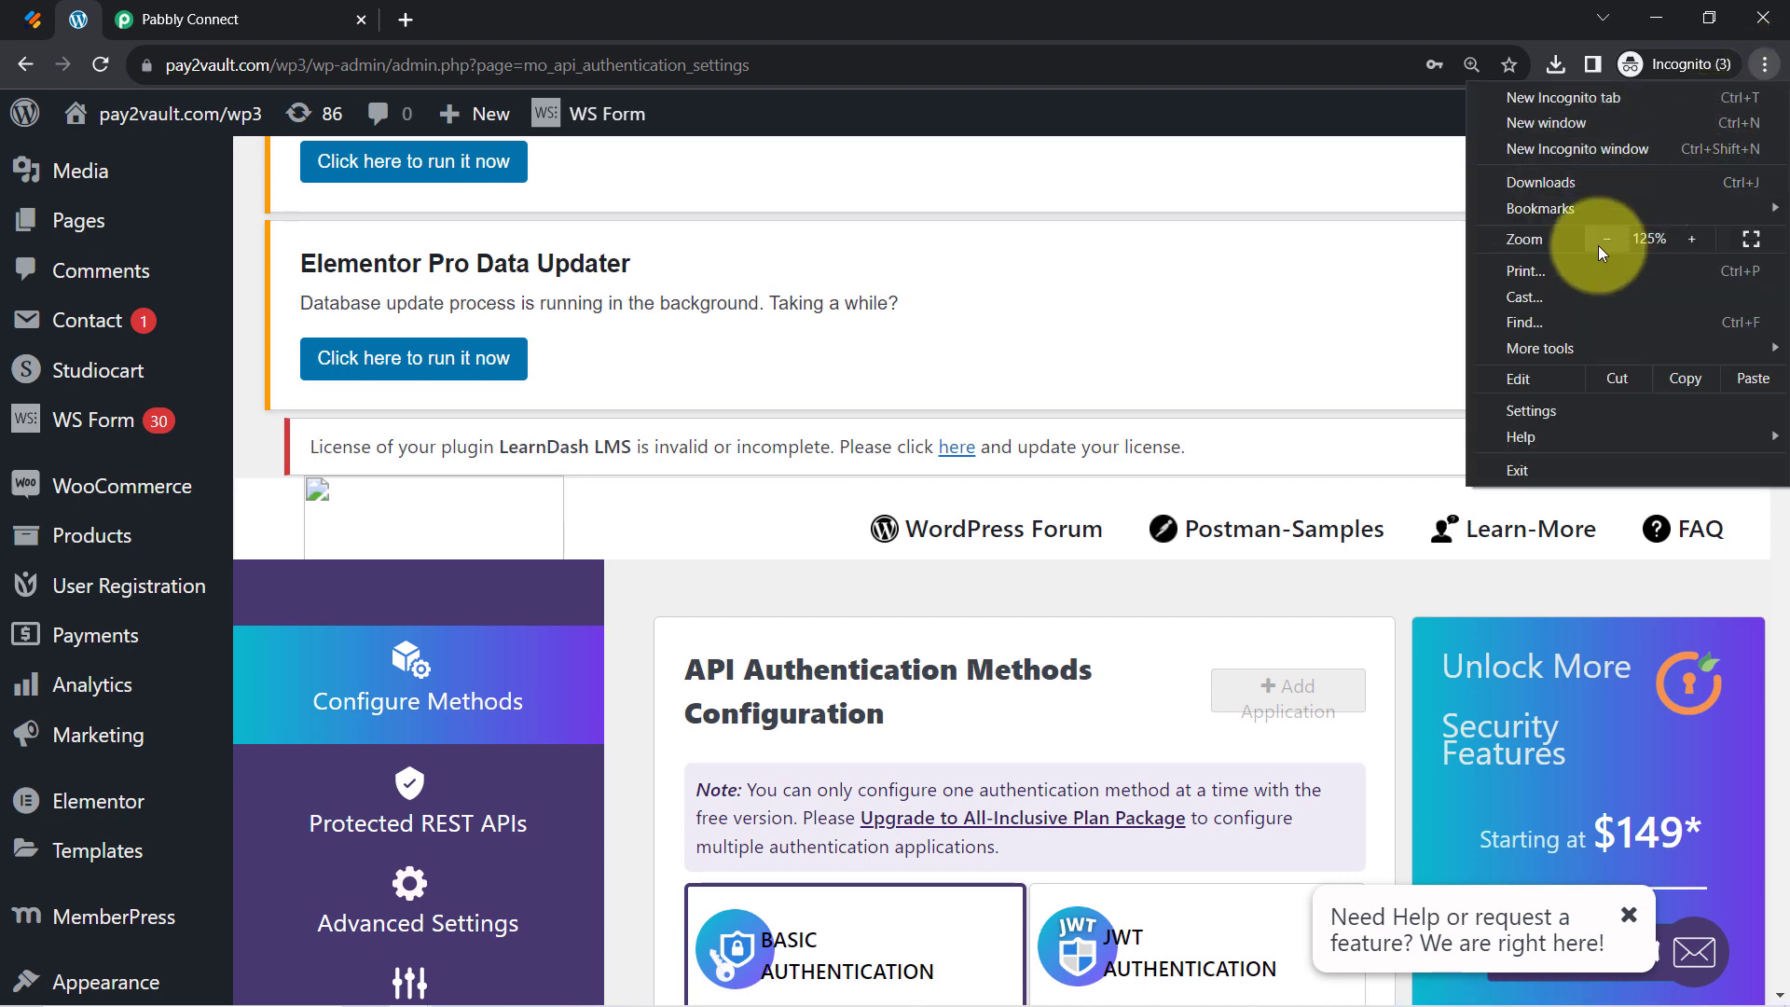
click(1598, 244)
click(1164, 256)
scroll(1149, 416, down, 5)
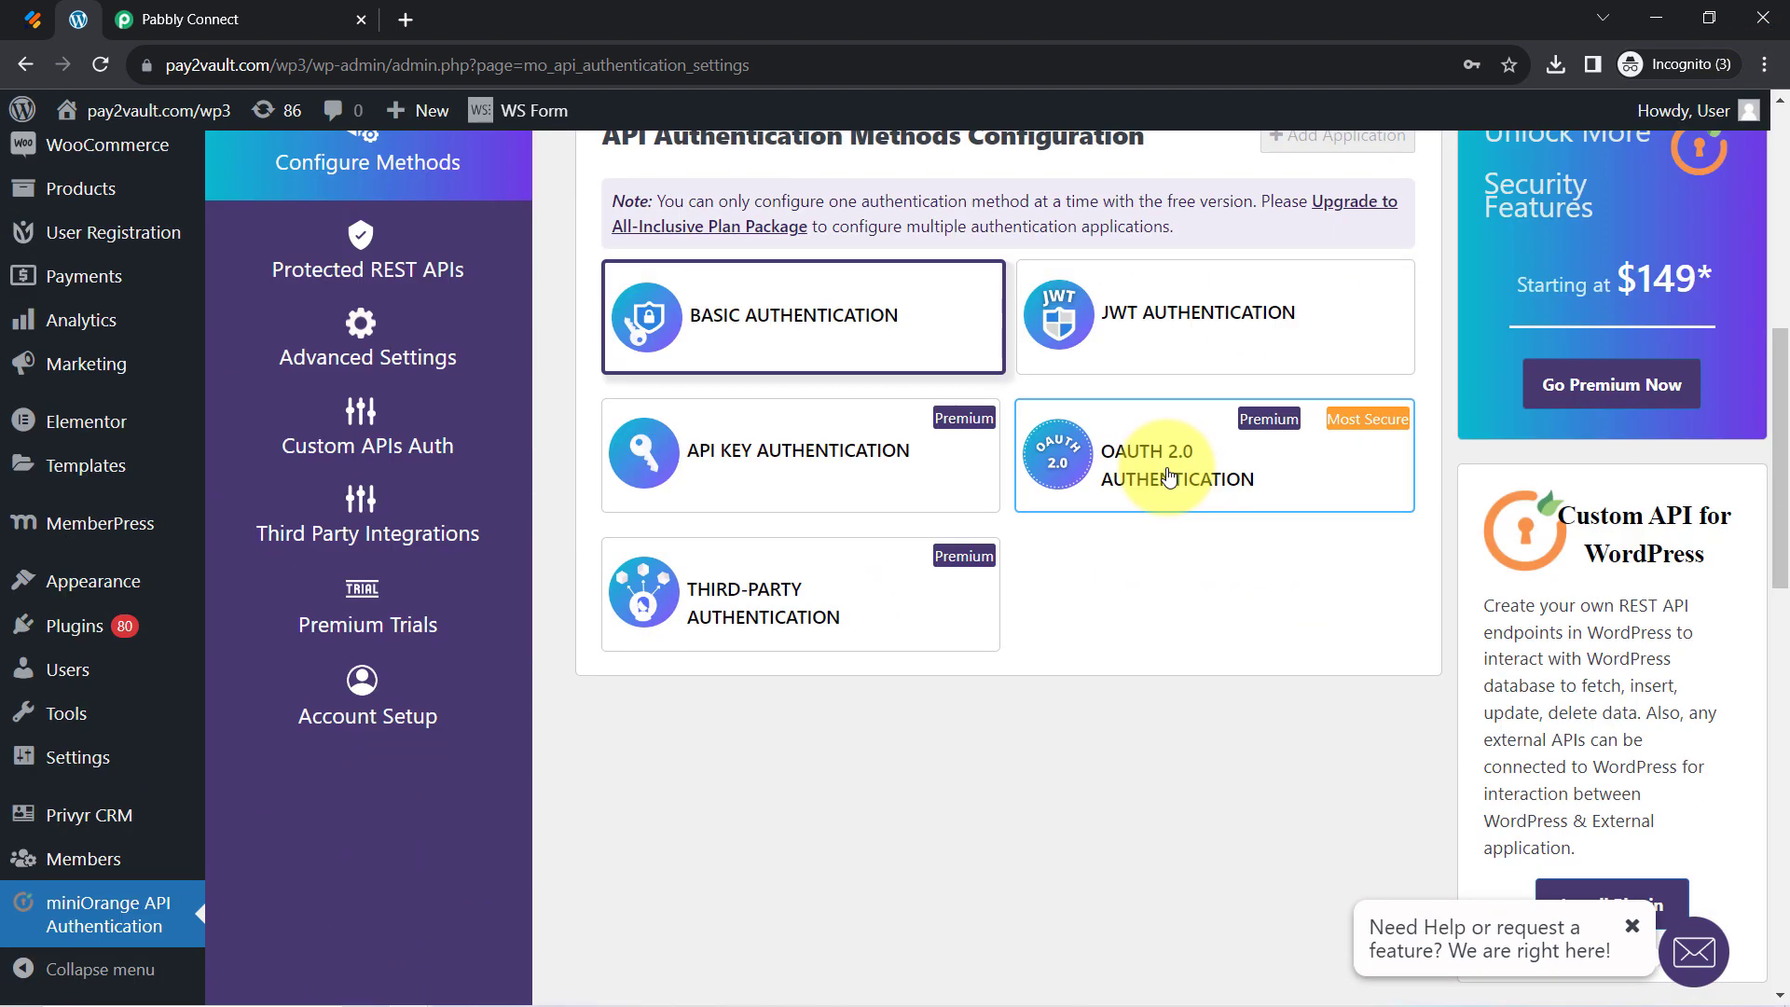
scroll(1154, 591, down, 1)
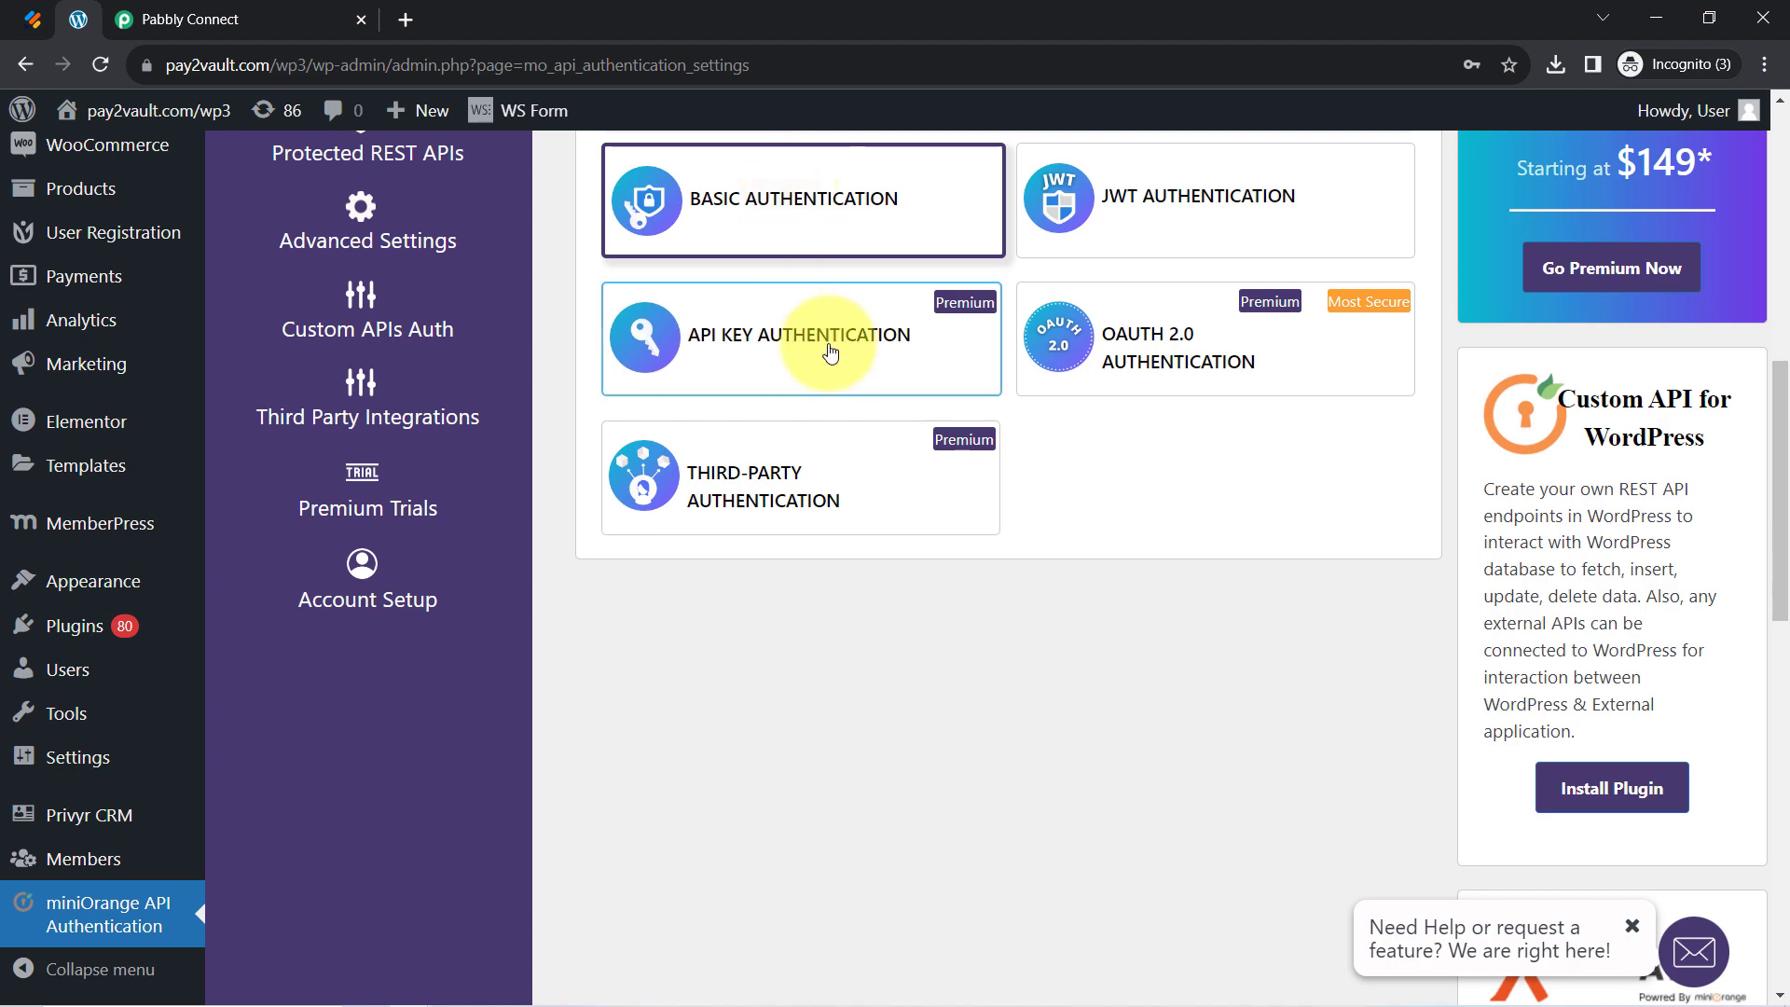
scroll(827, 348, up, 5)
Select Basic Authentication as the method and complete the setup with Next and Finish
click(794, 676)
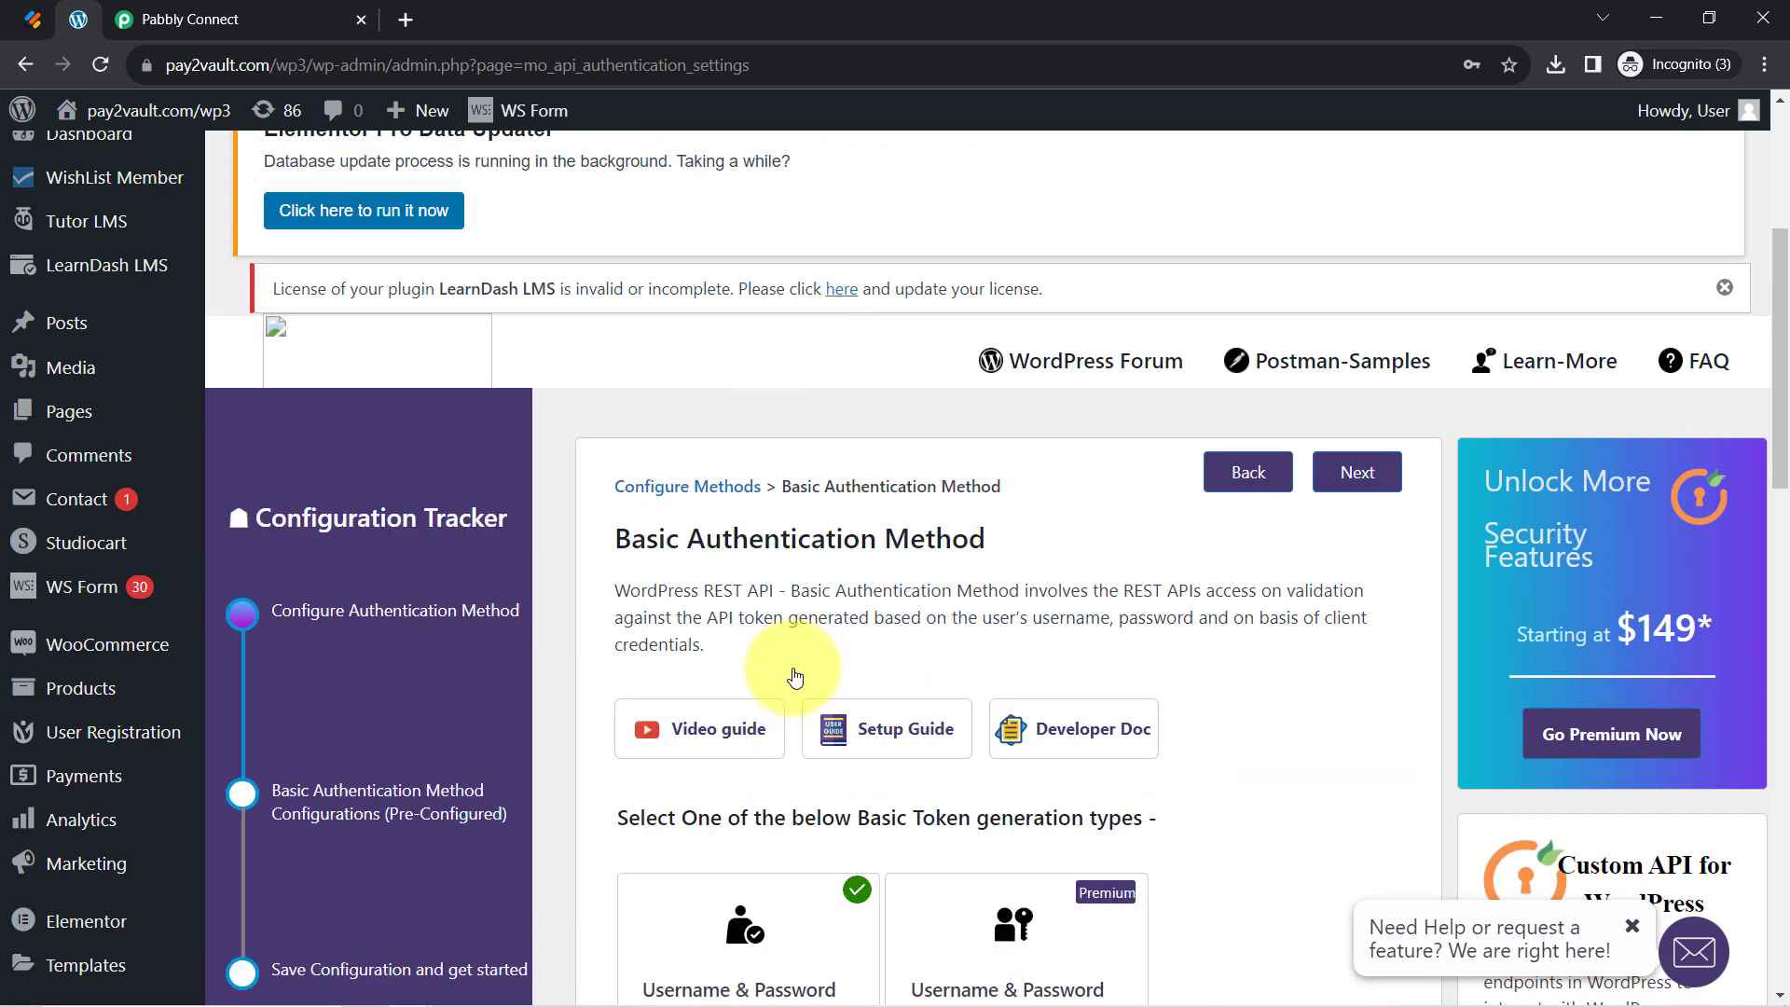
scroll(958, 539, down, 4)
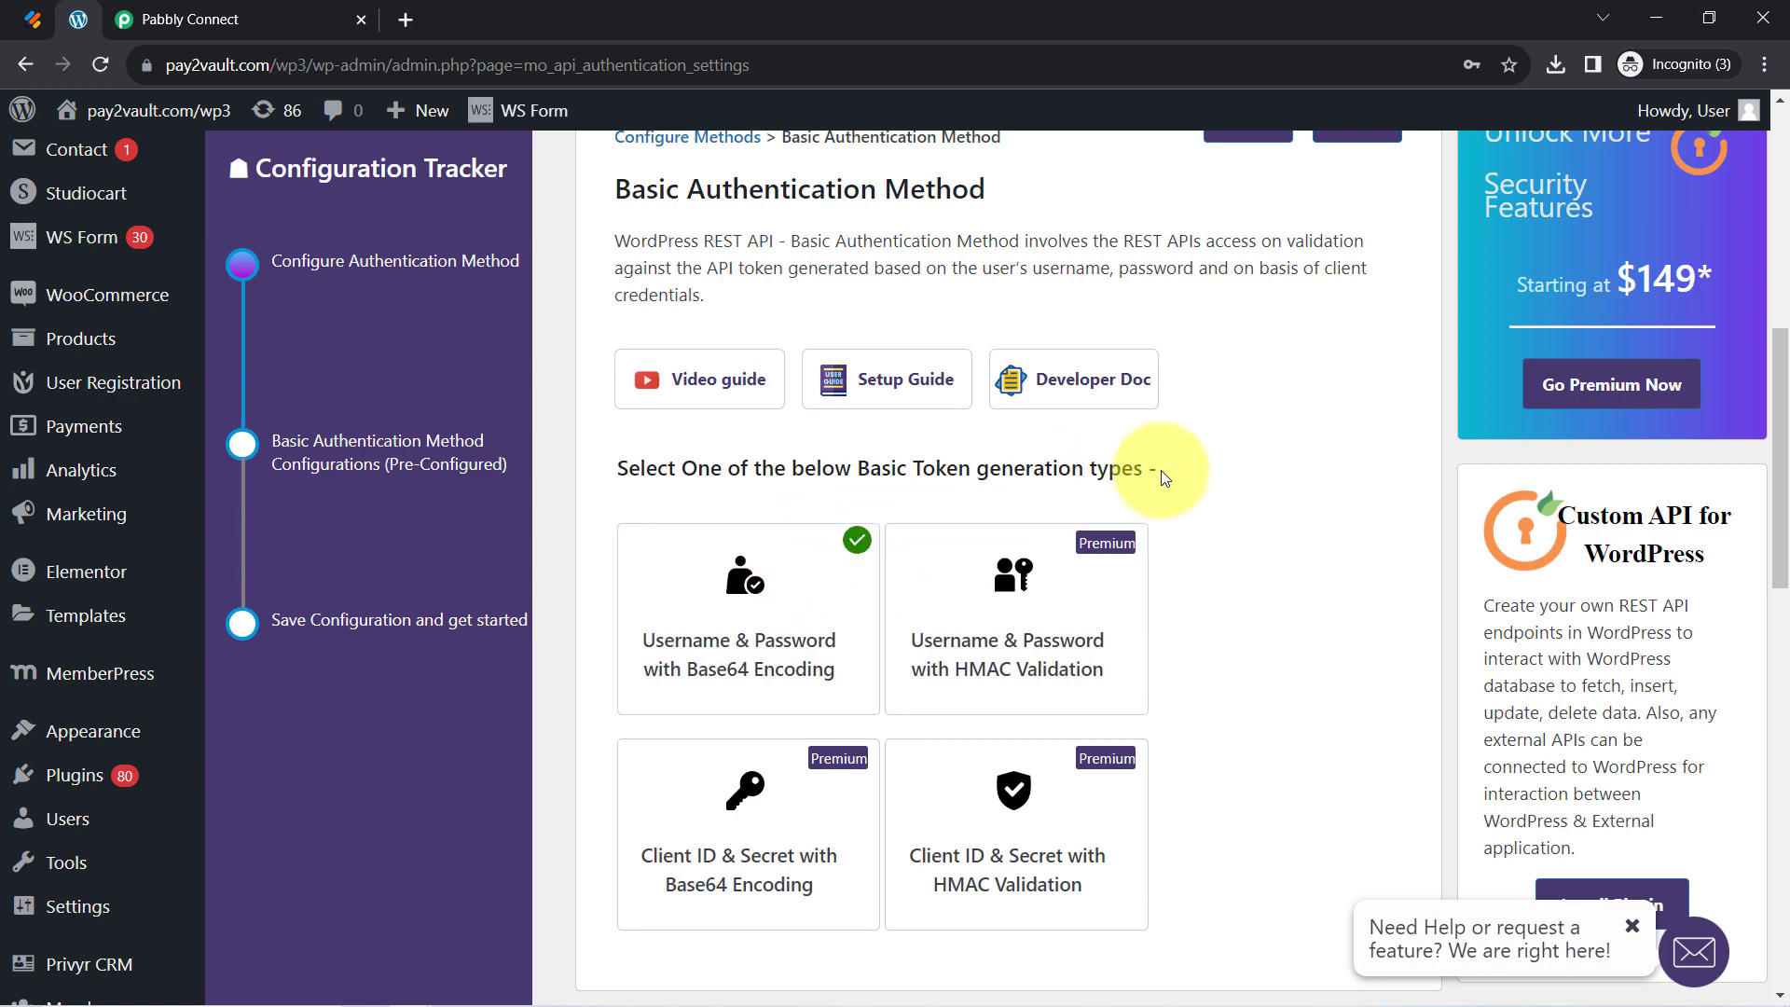
scroll(1167, 473, down, 2)
scroll(1167, 473, up, 2)
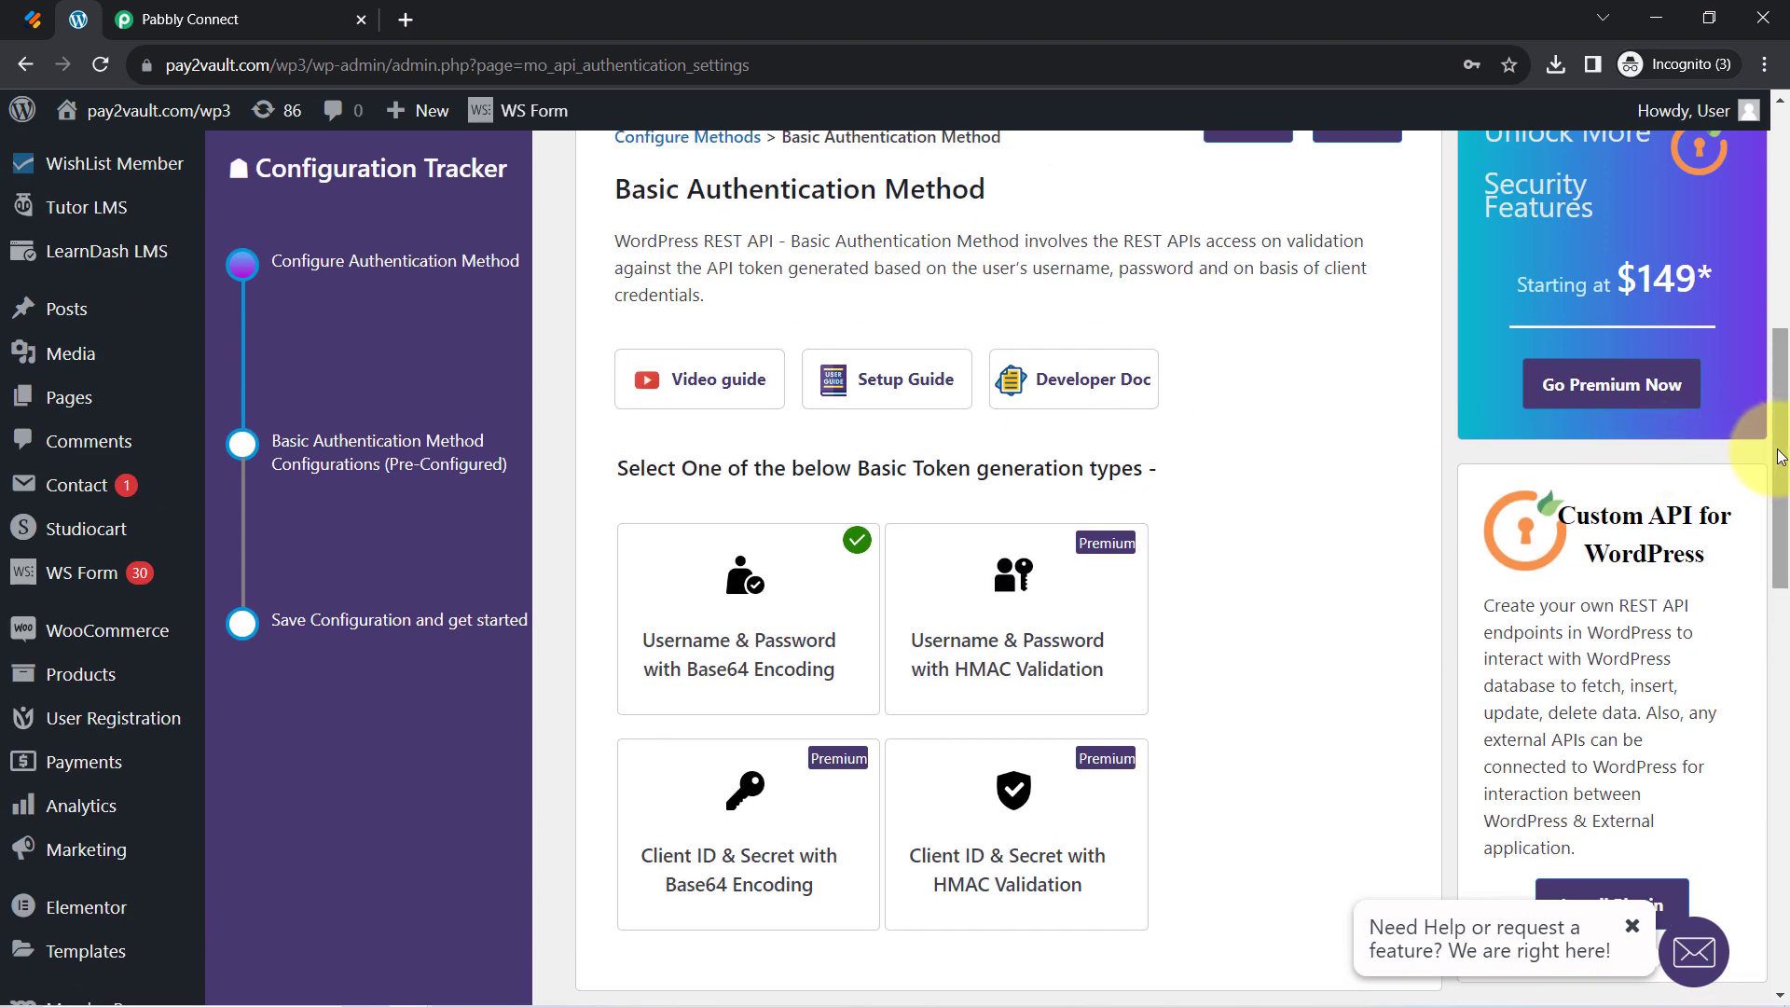
drag(1781, 457, 1781, 397)
click(1361, 336)
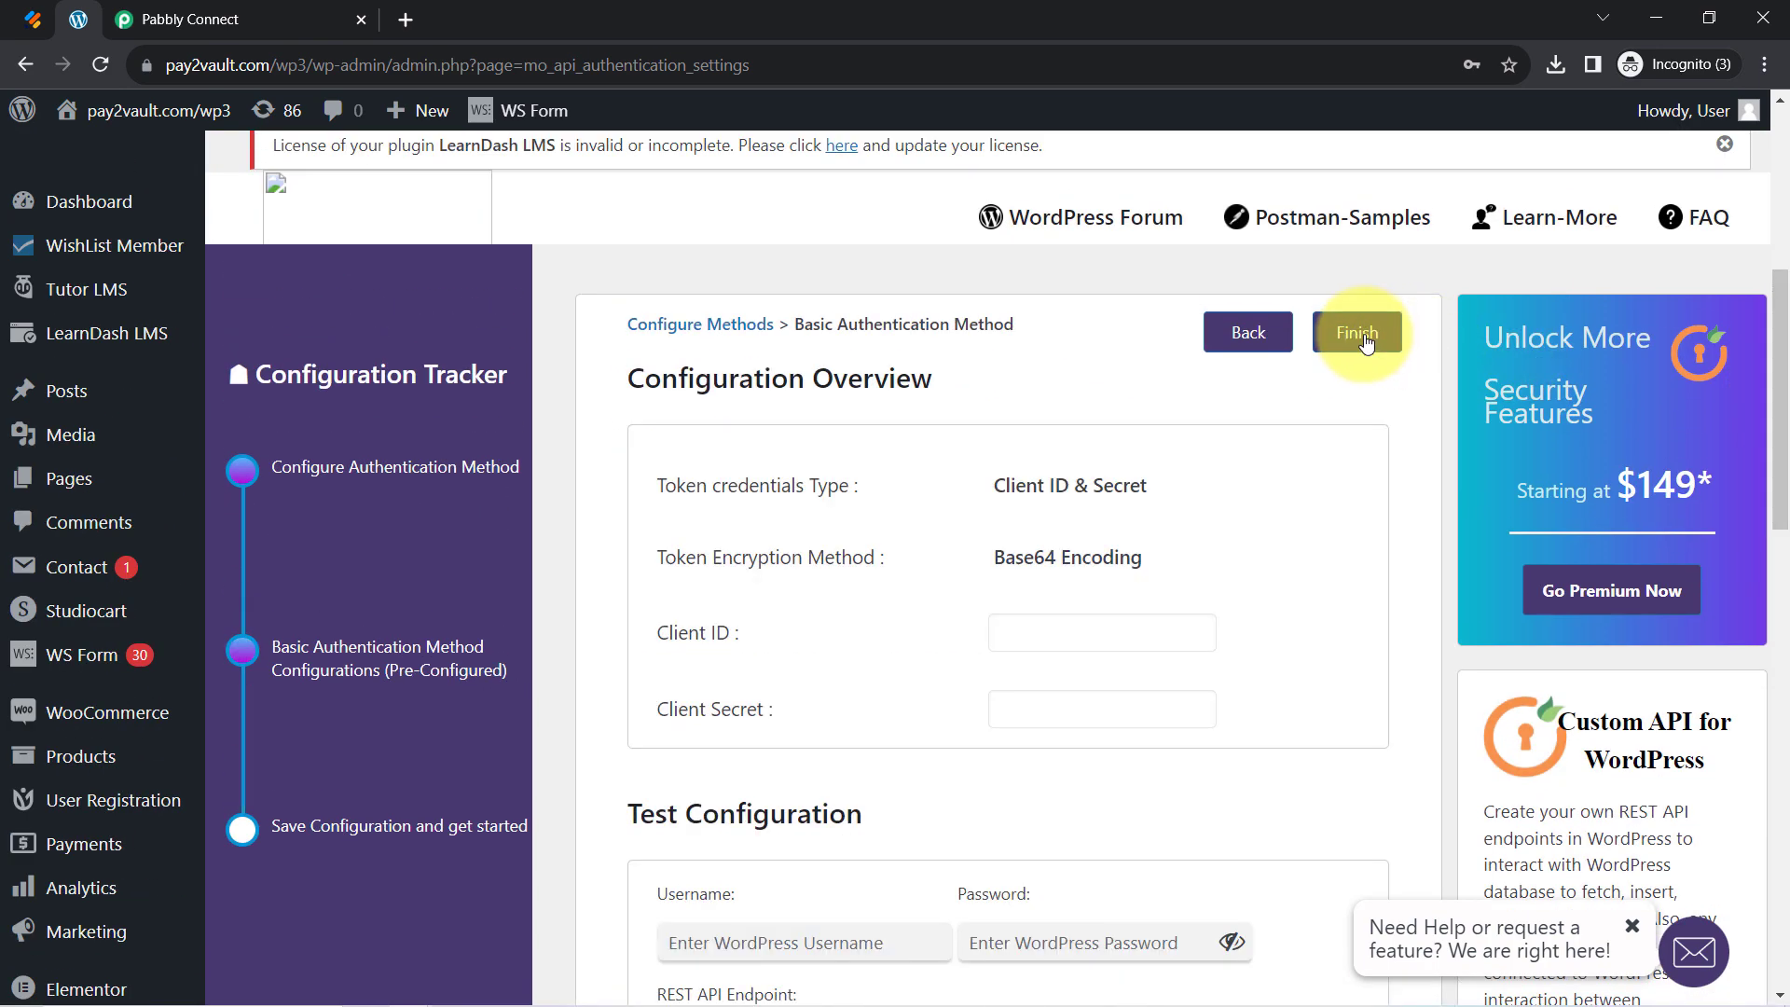
scroll(1357, 289, down, 1)
click(1351, 239)
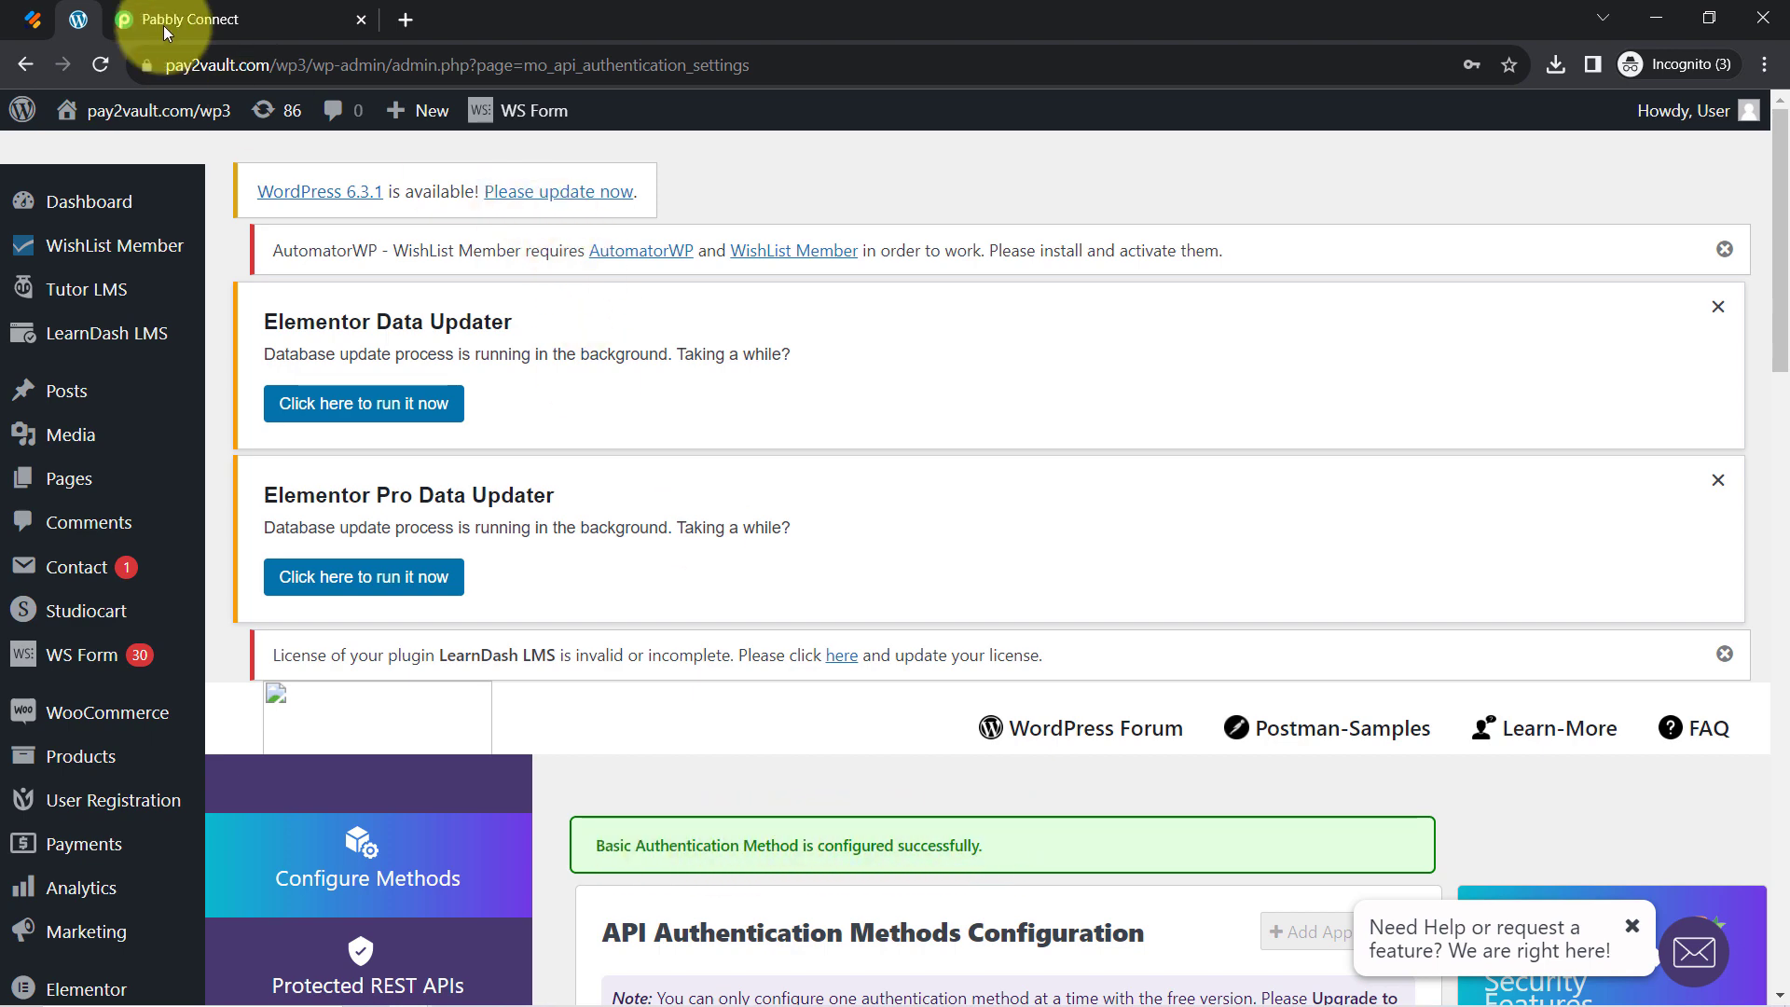
Save the Connect WordPress Account form with the site username, password and Base URL
click(198, 19)
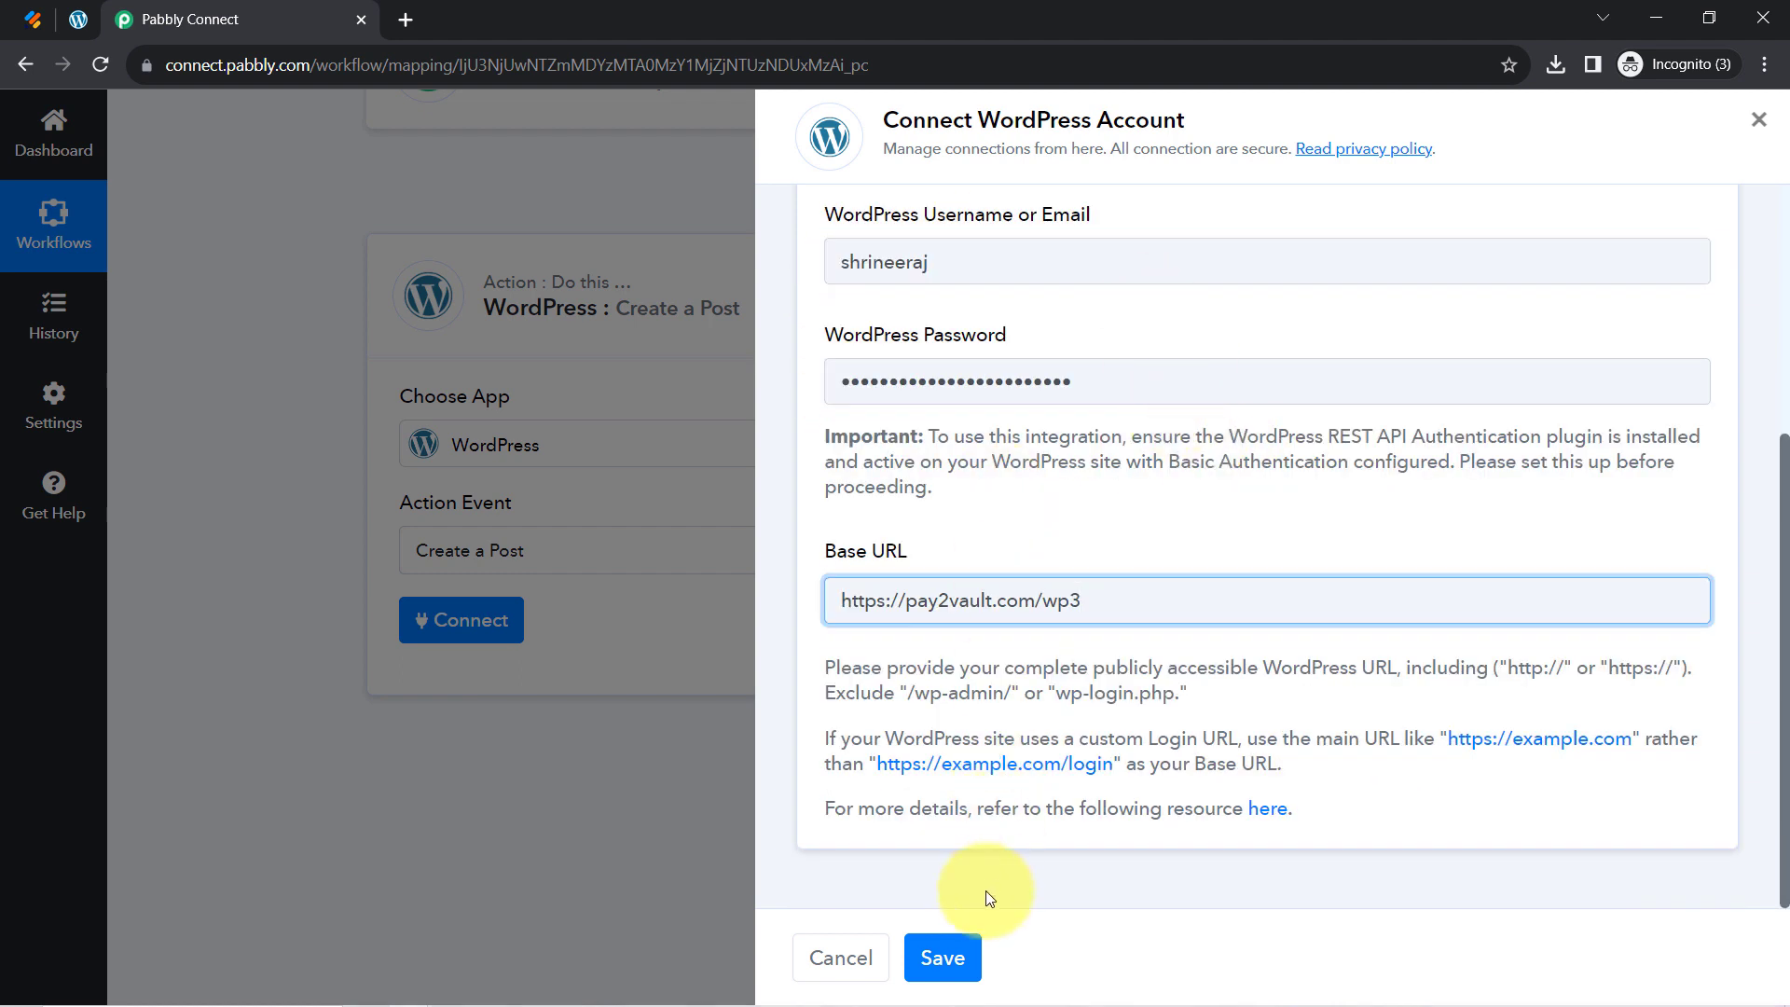
click(966, 955)
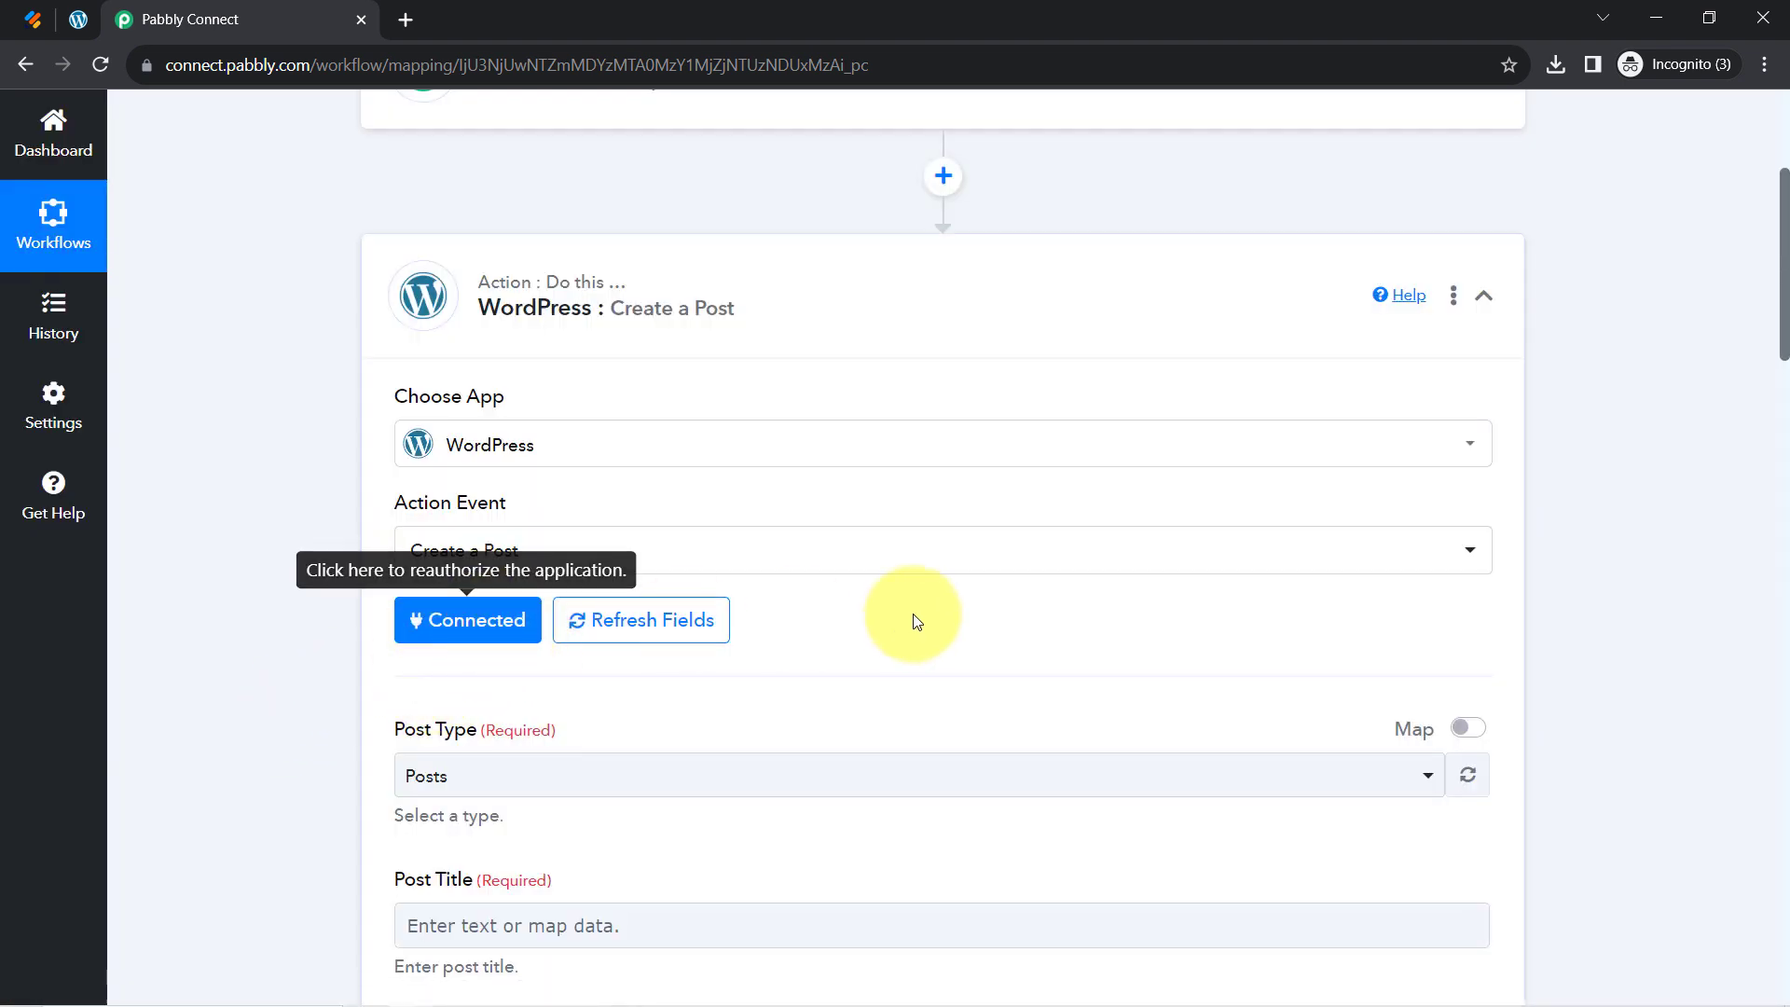
Pick Posts from the Post Type dropdown of the Create a Post action
drag(1784, 296, 1770, 371)
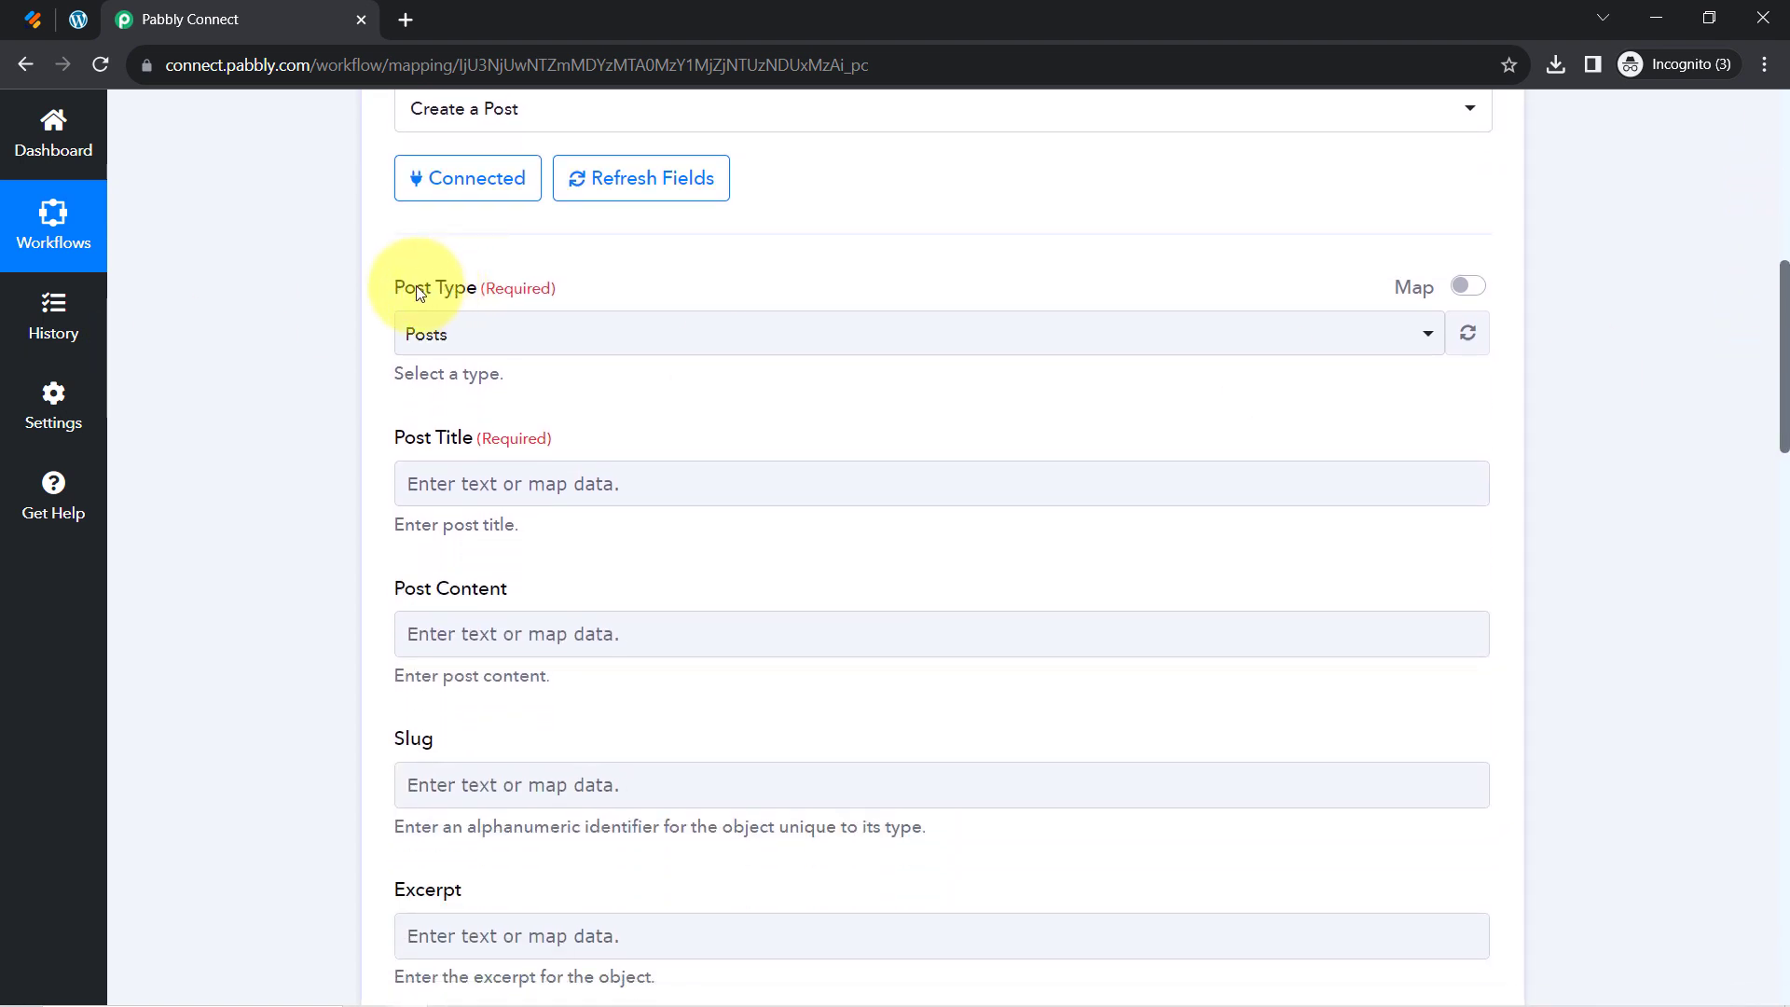
click(440, 336)
click(456, 458)
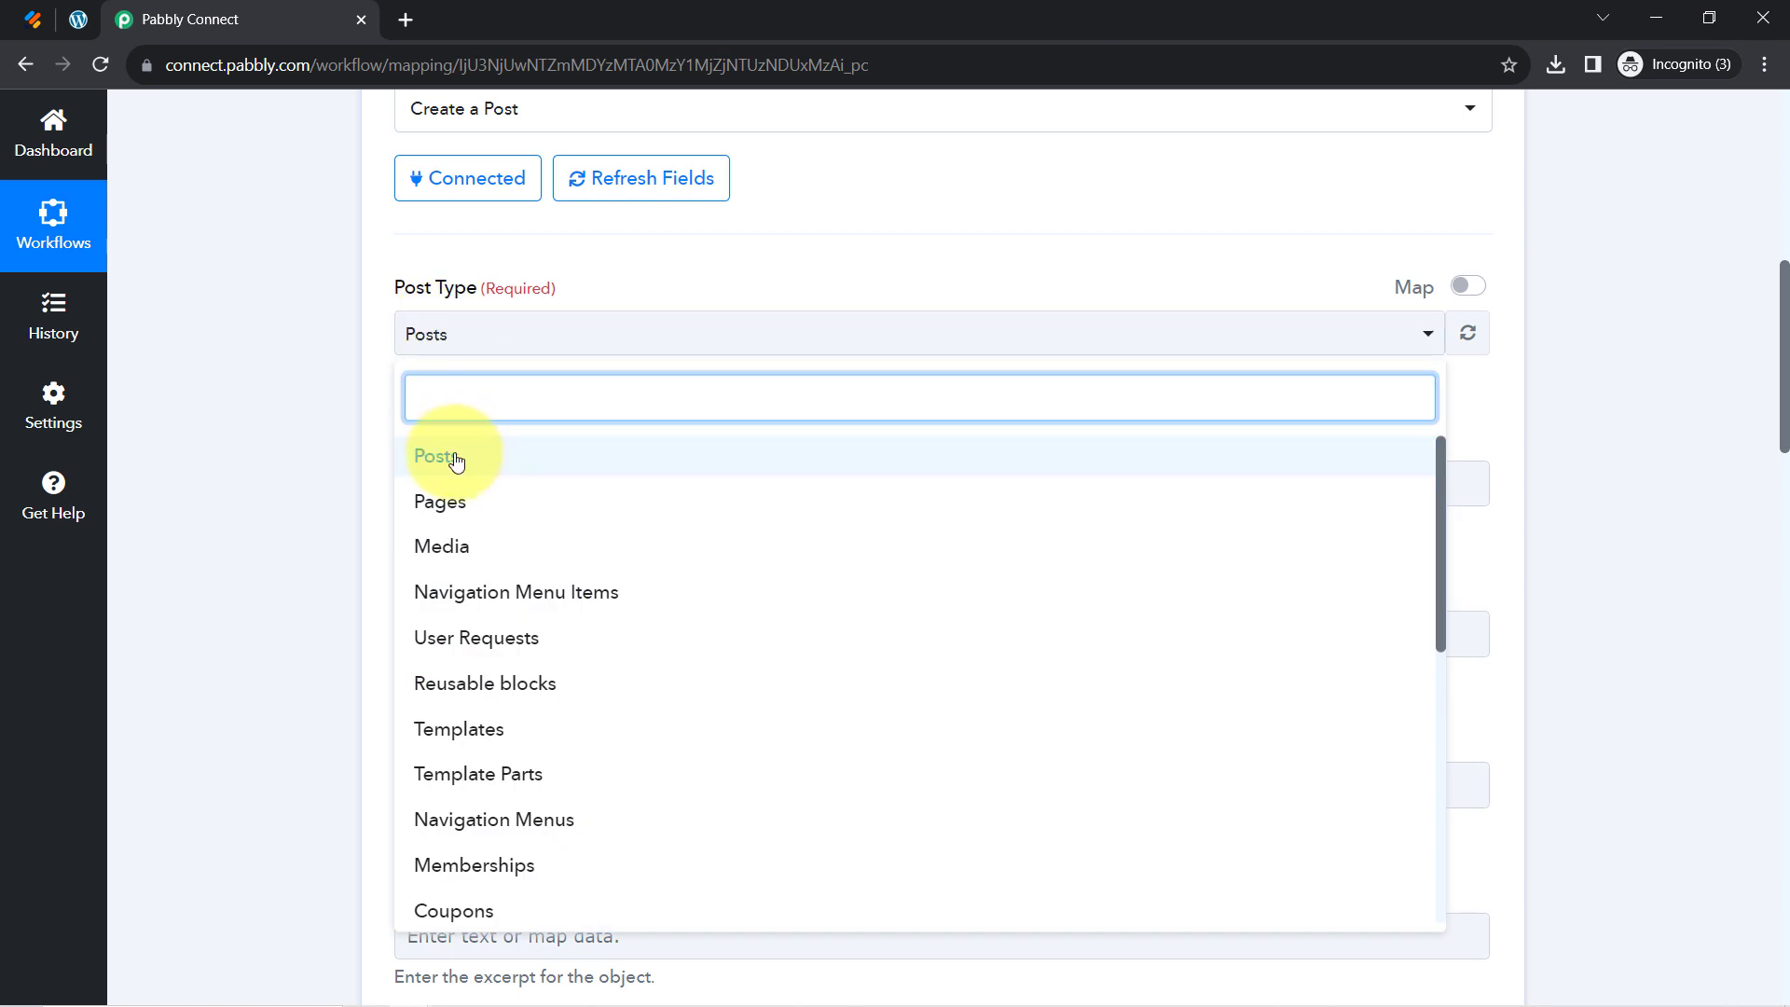
click(456, 458)
click(349, 395)
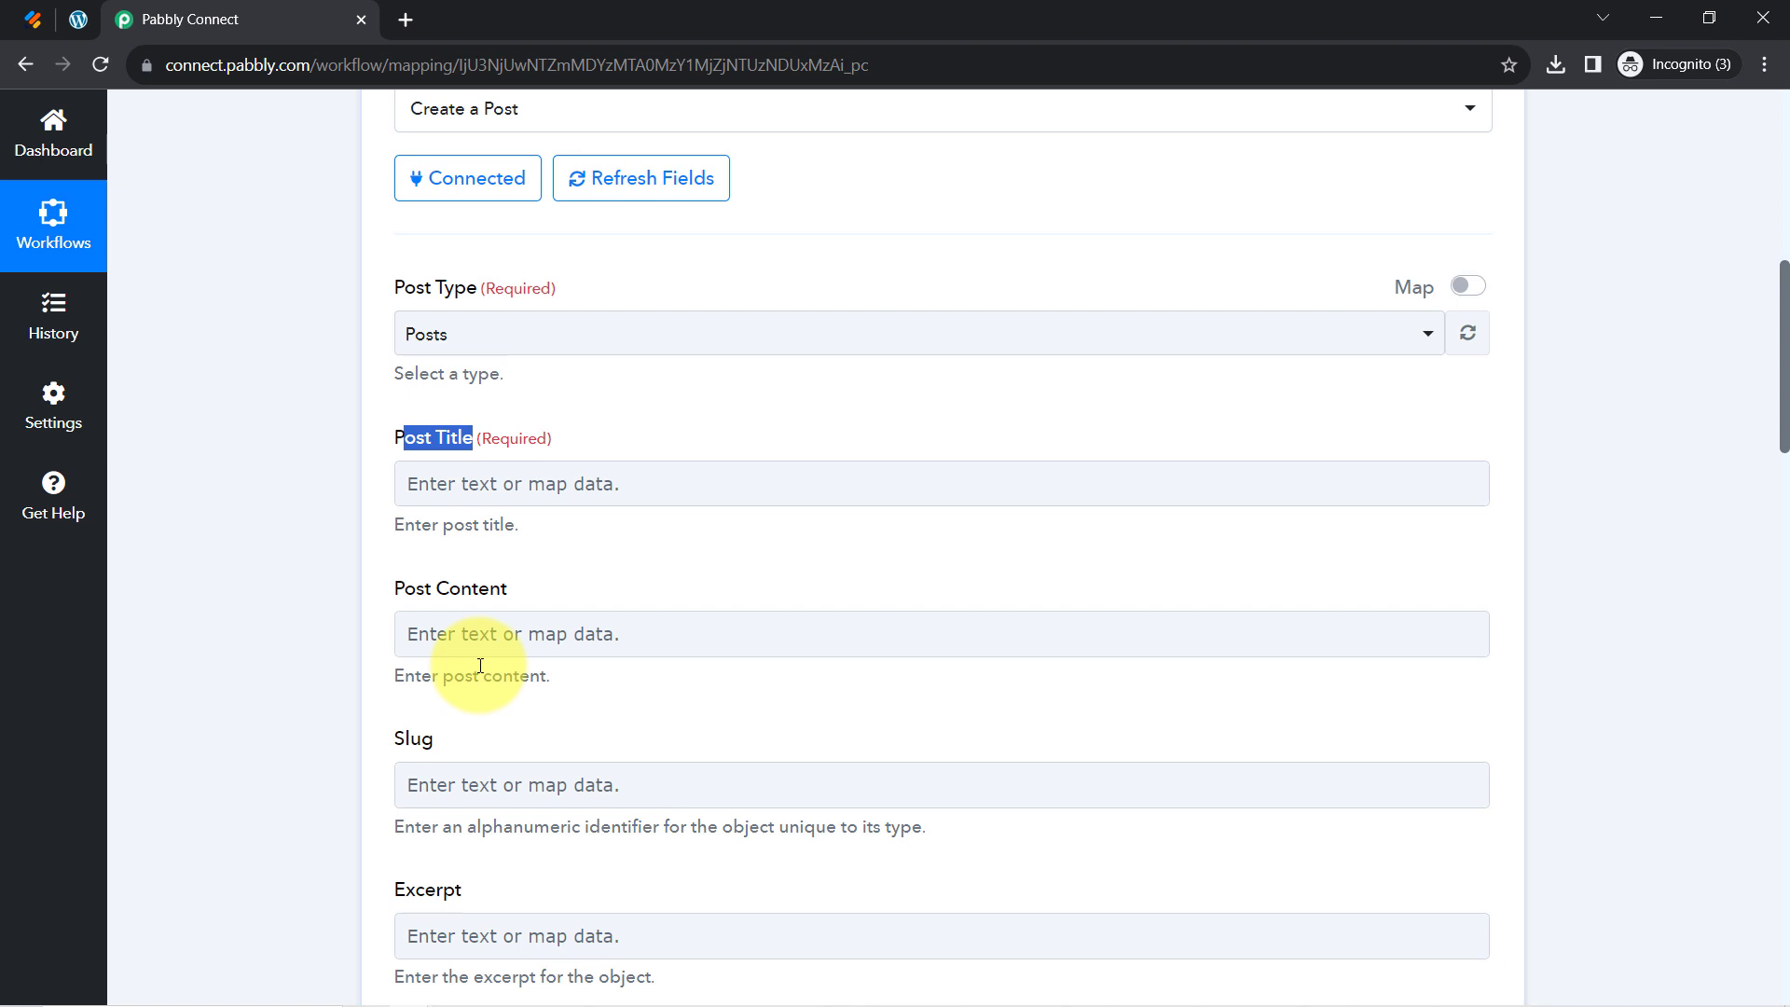
click(498, 497)
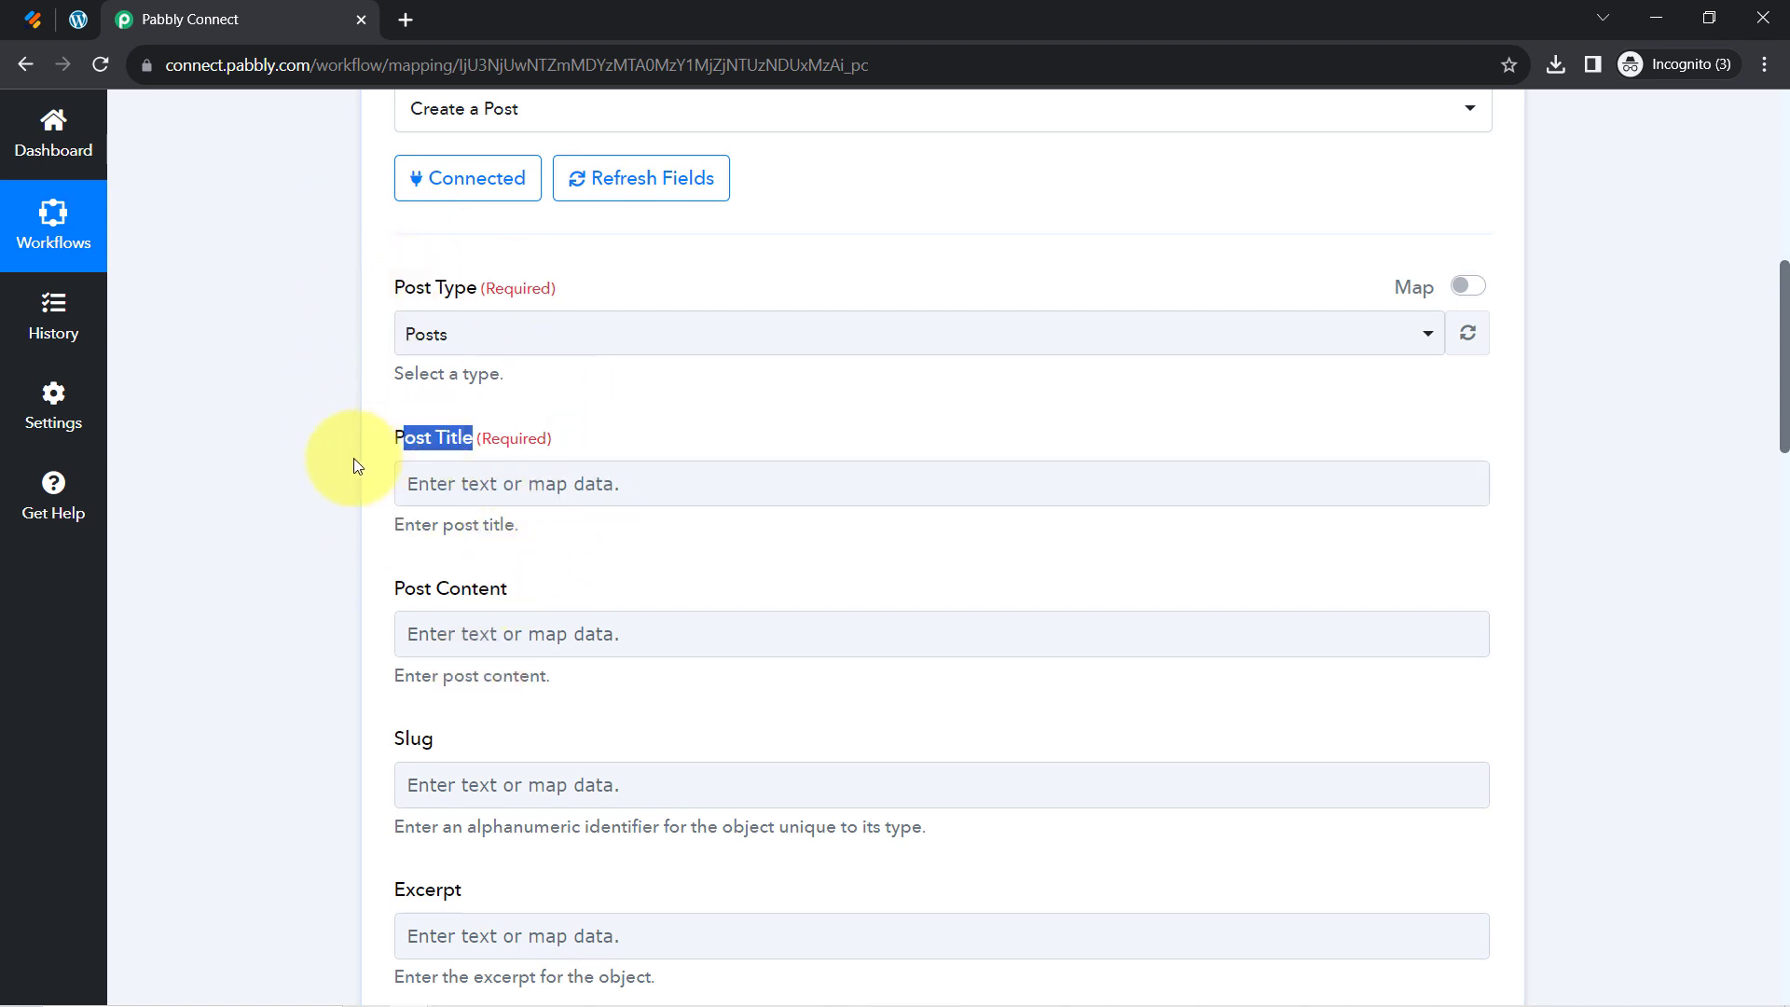
drag(1784, 378, 1676, 233)
Map the webhook's RawRequest Q7 article title into Post Title
click(699, 280)
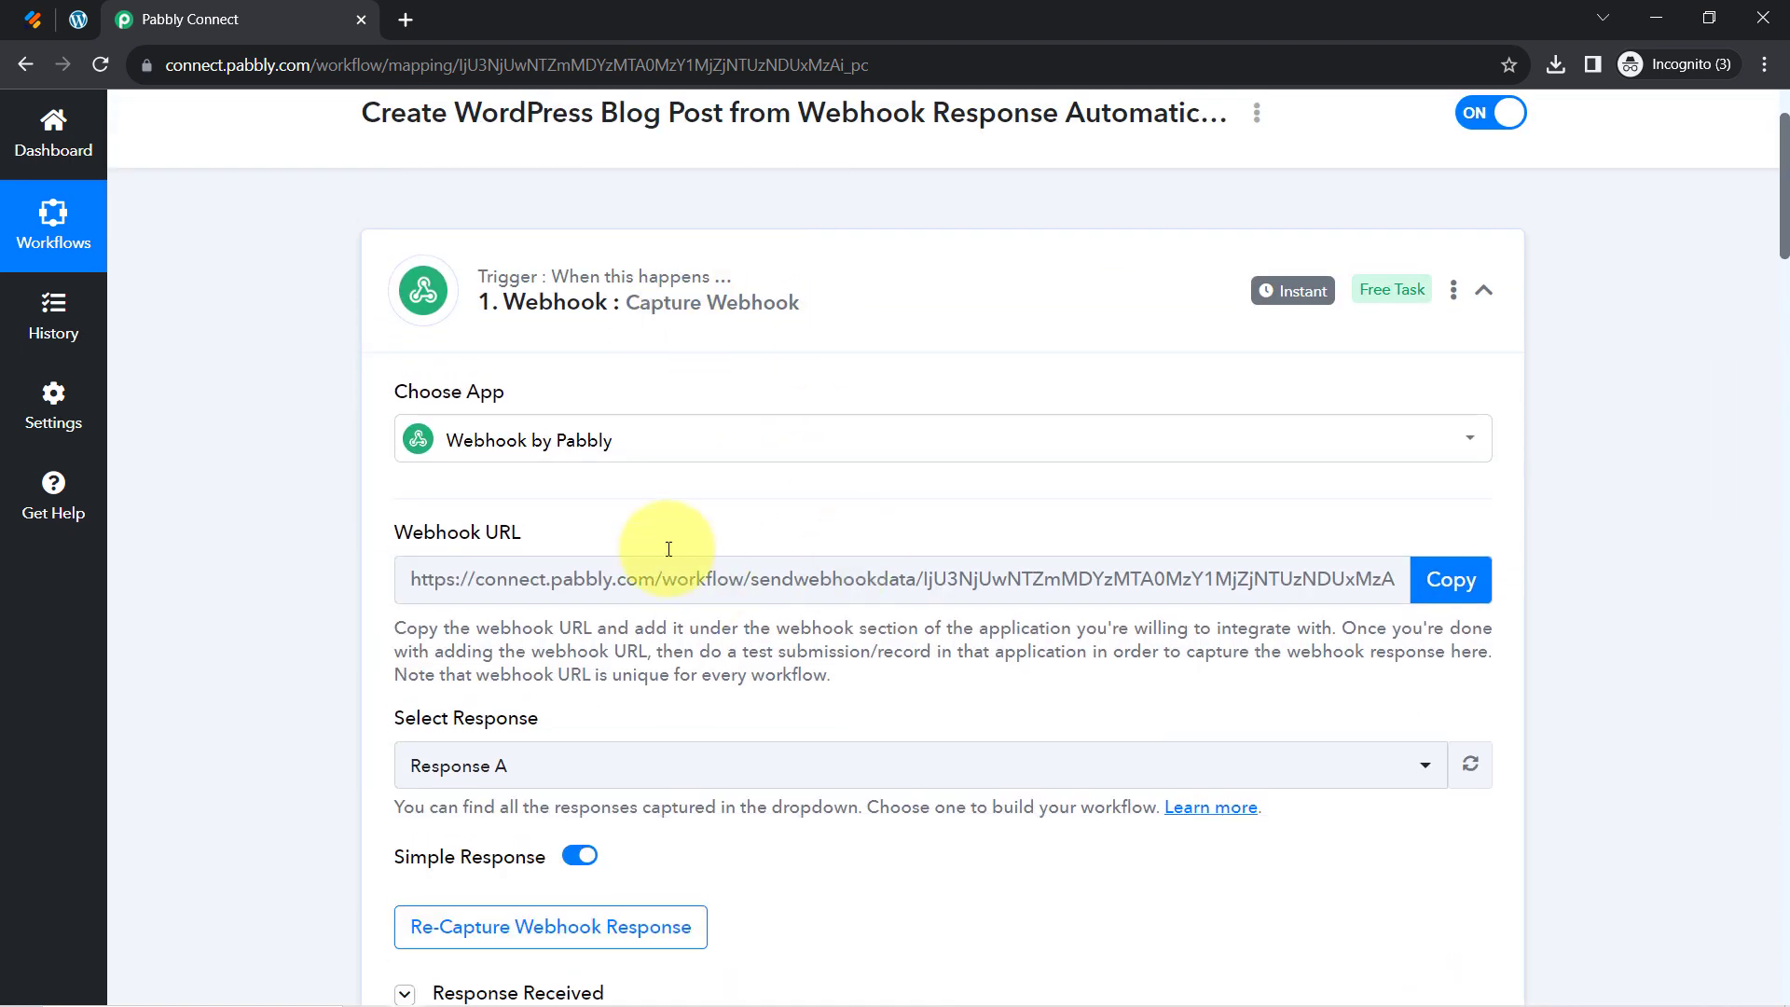
drag(1785, 234, 1779, 339)
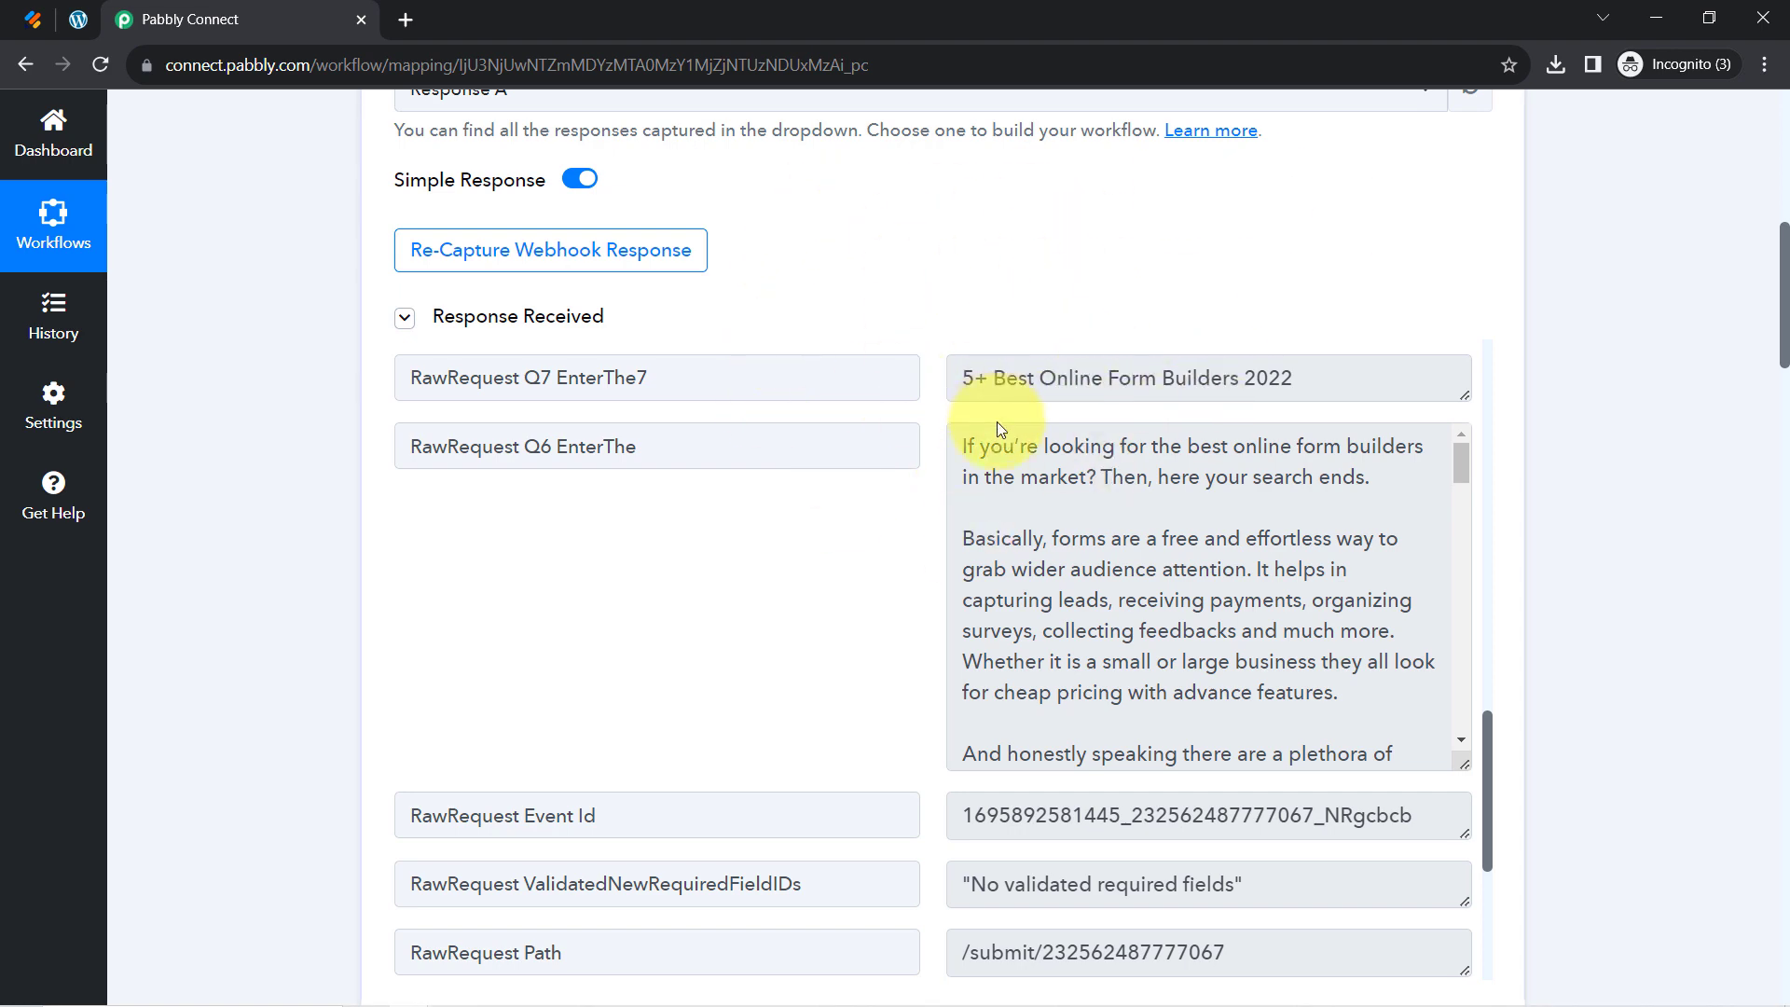
drag(1783, 251, 1771, 494)
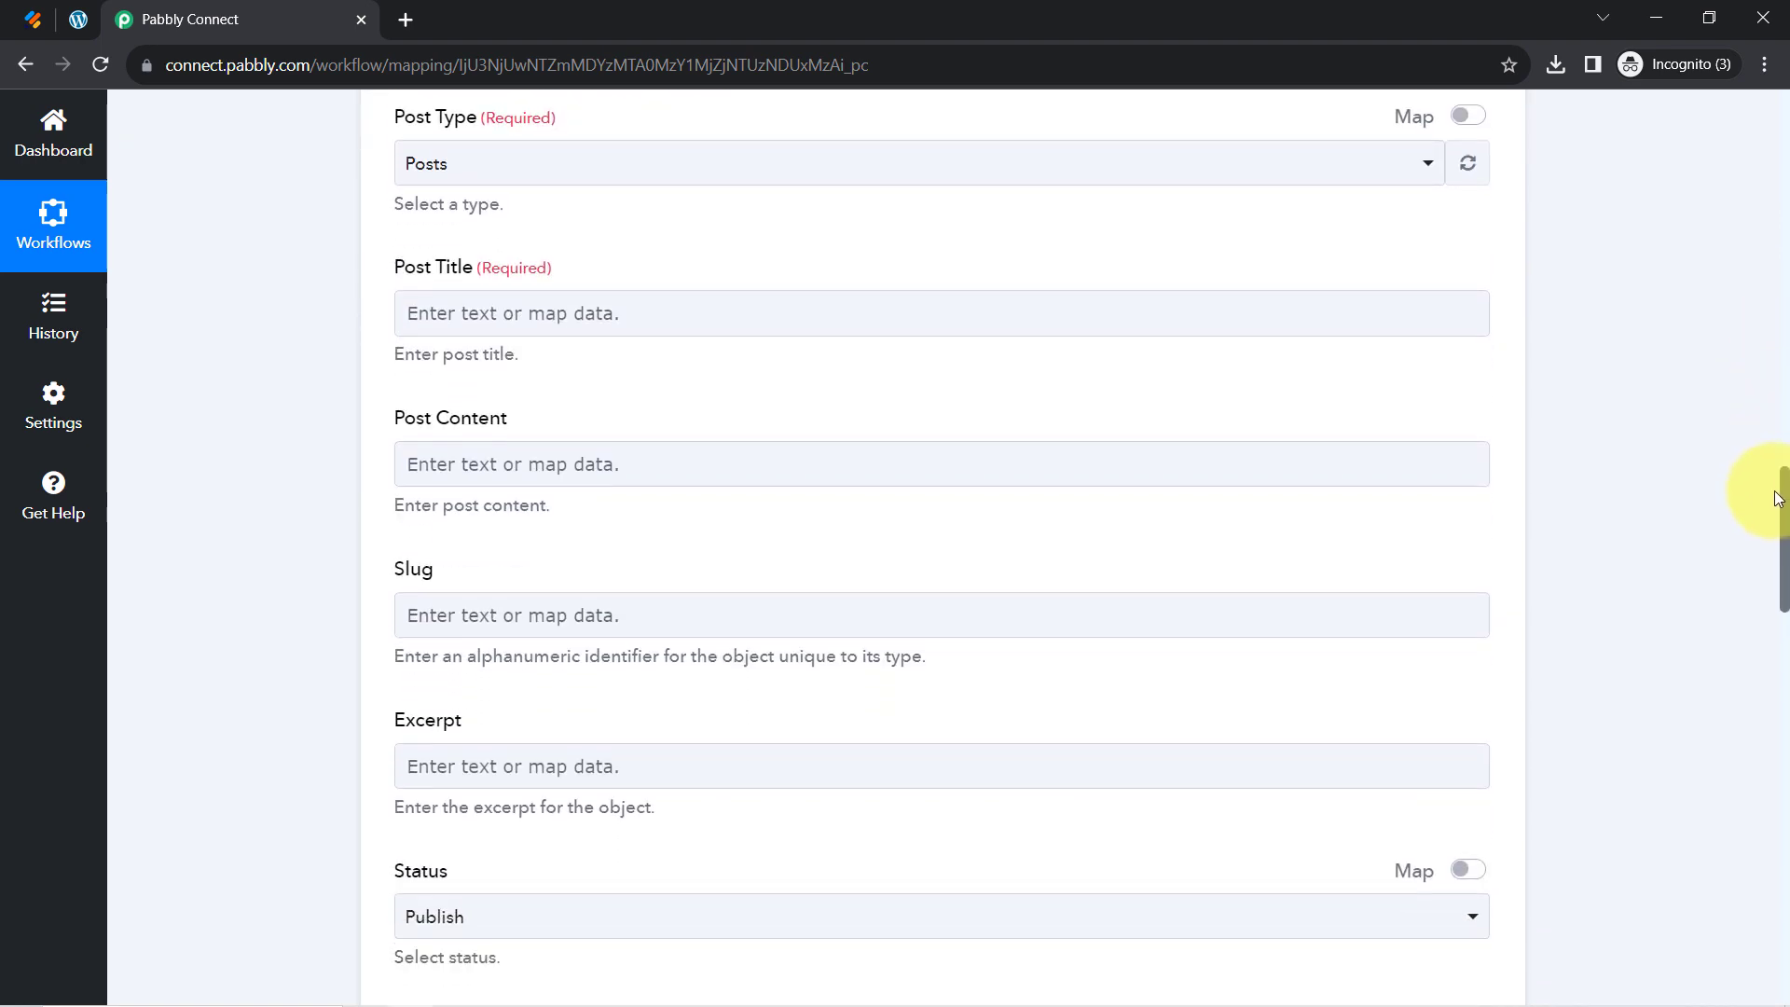
click(513, 322)
click(455, 320)
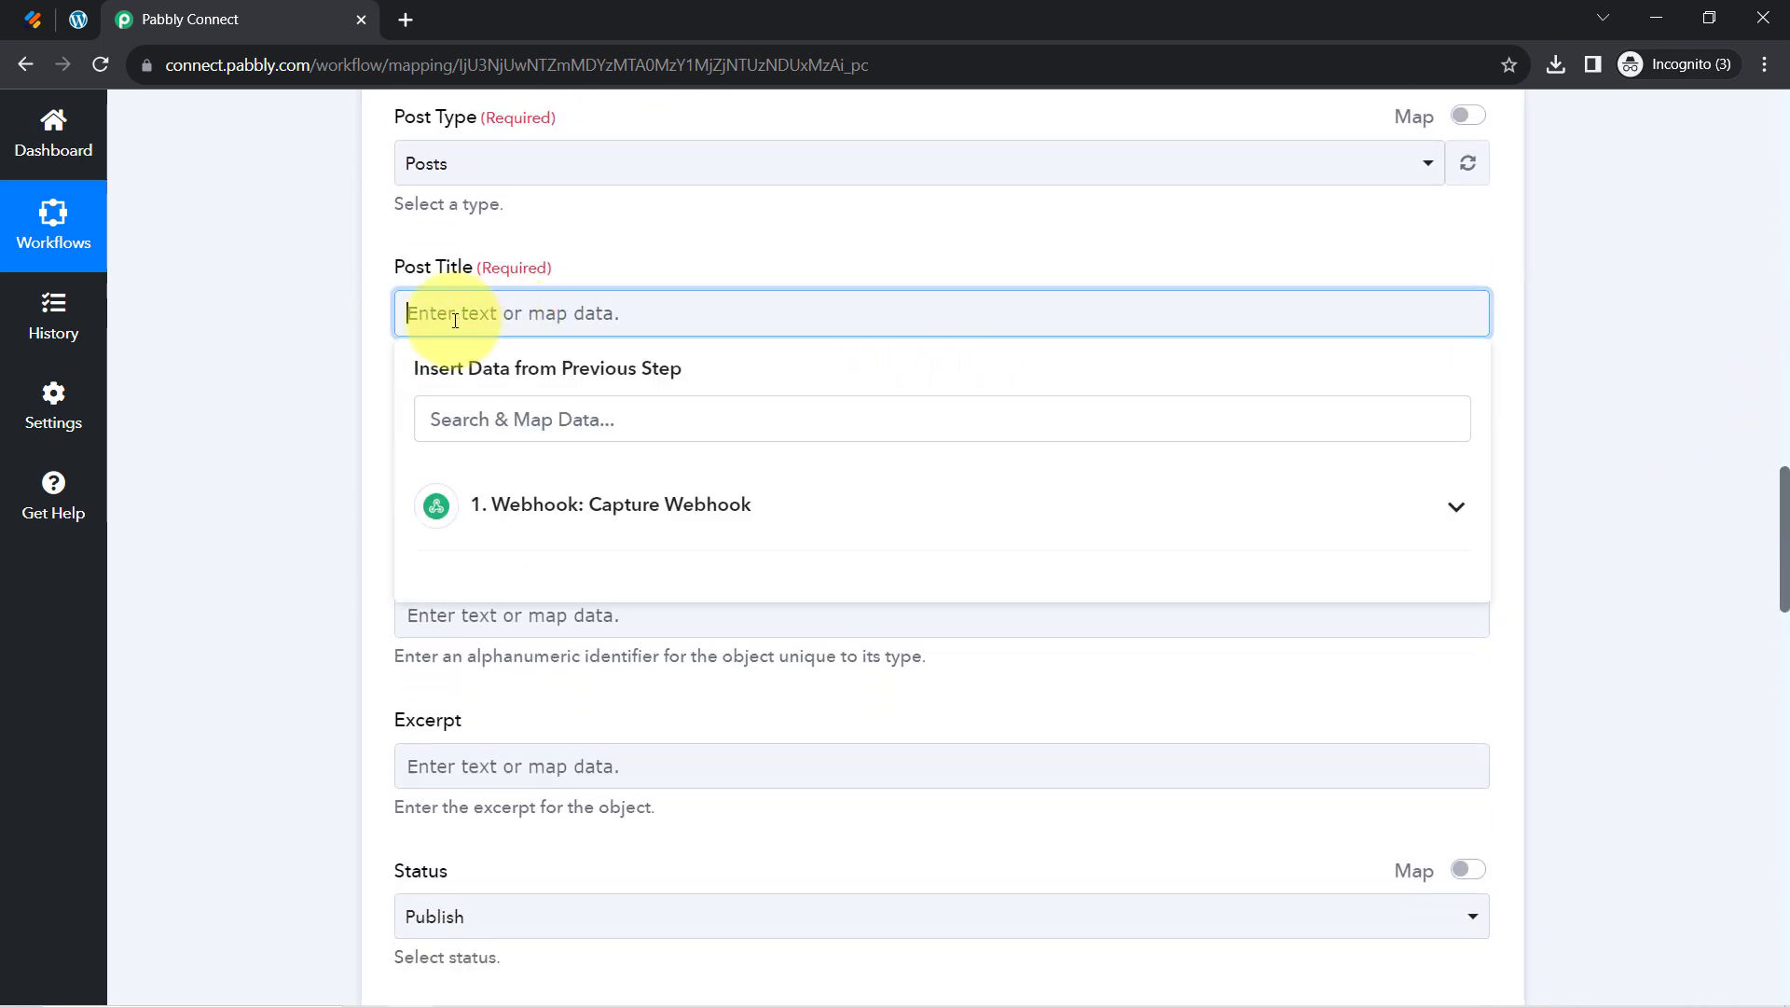
click(557, 520)
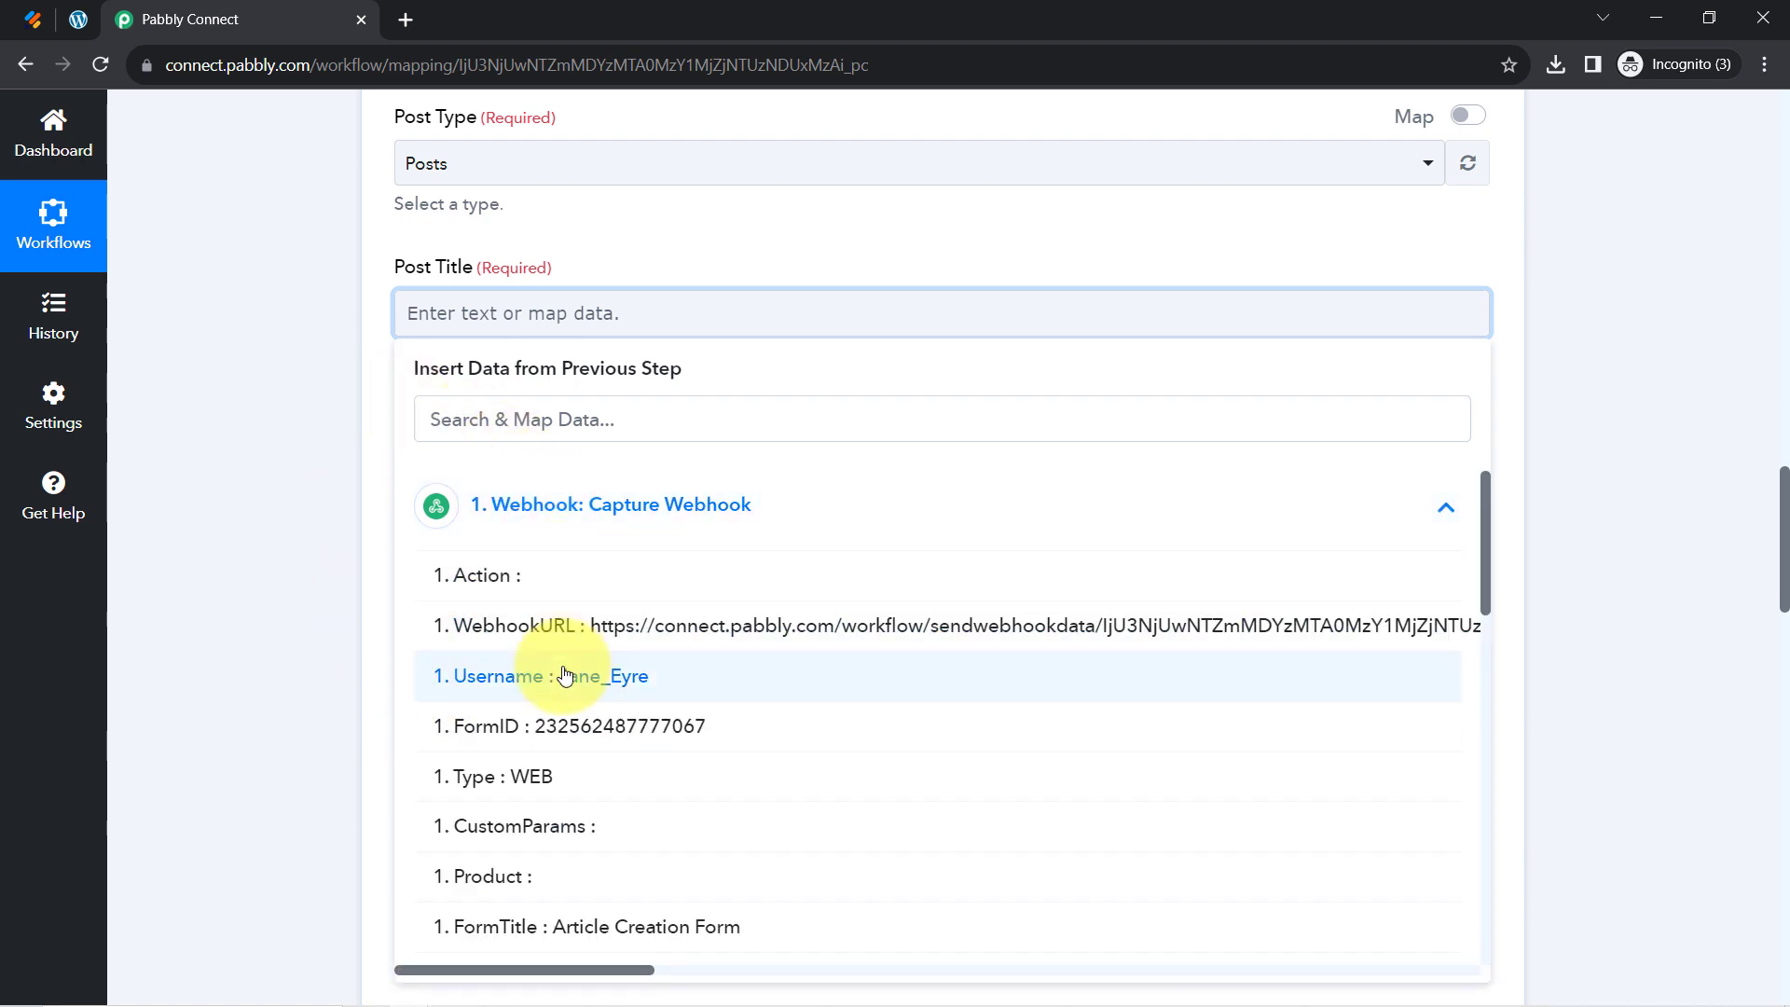
scroll(577, 737, down, 5)
scroll(583, 731, down, 6)
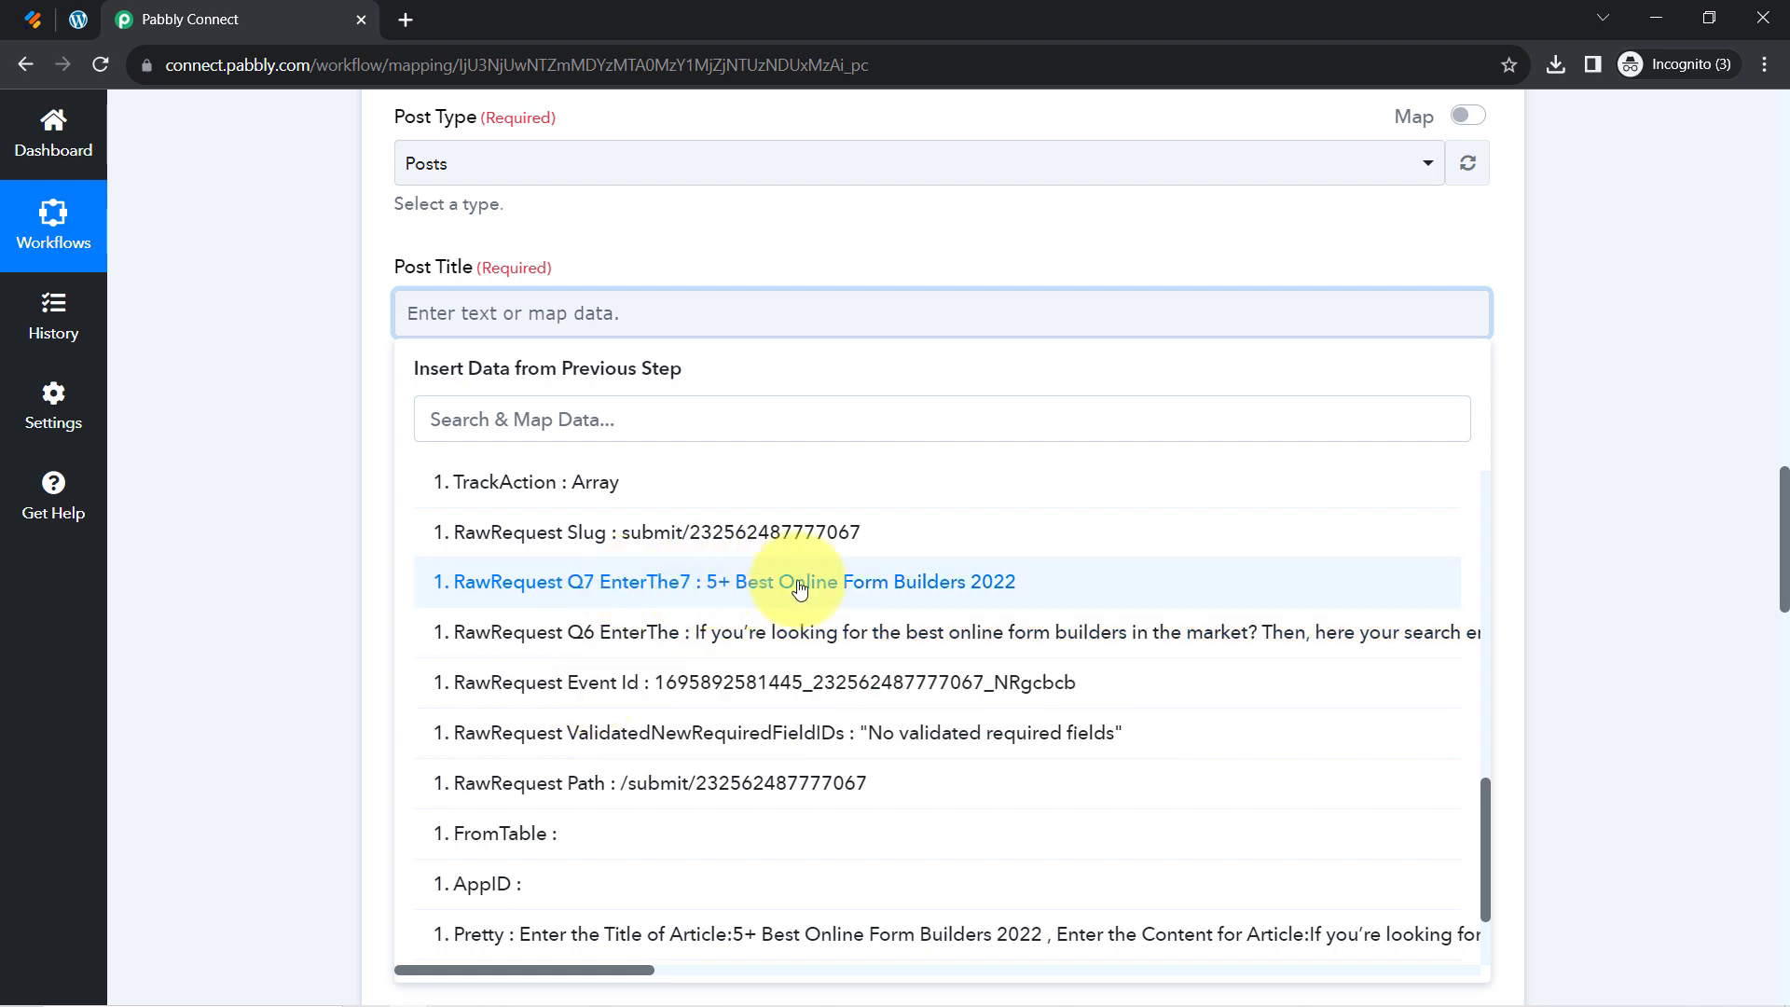
click(765, 582)
click(231, 371)
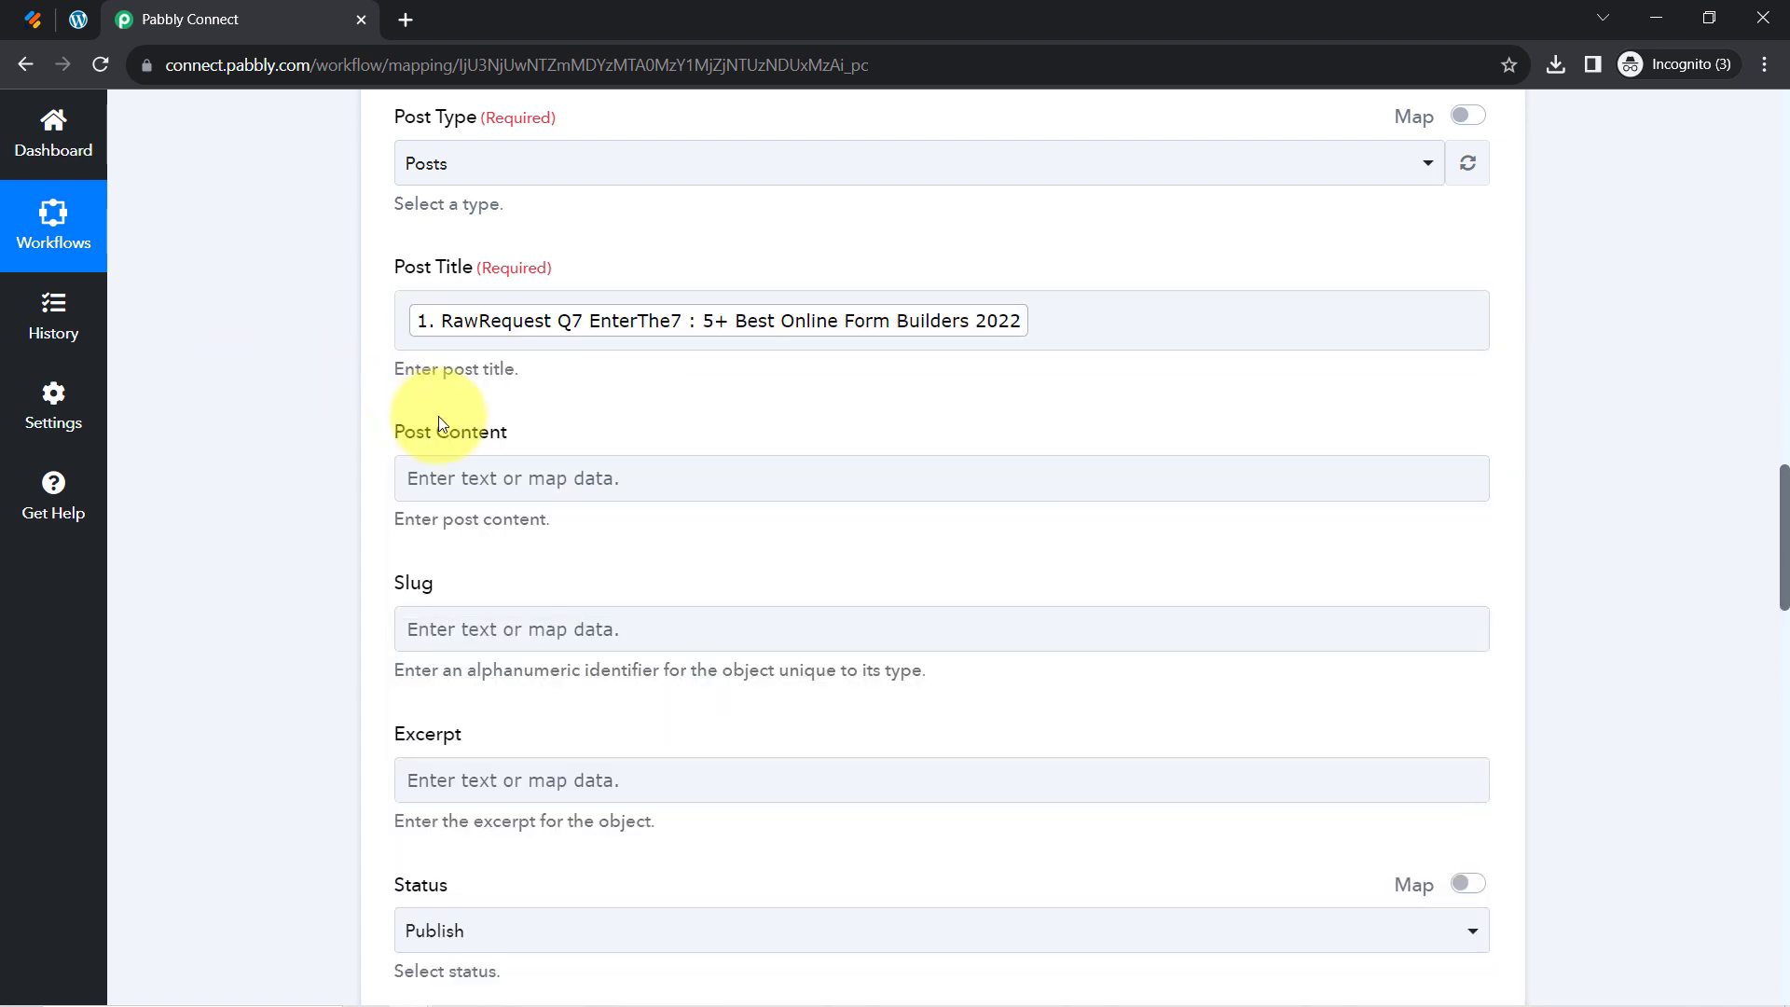
Map RawRequest Q6, the submitted article body, into Post Content
click(478, 480)
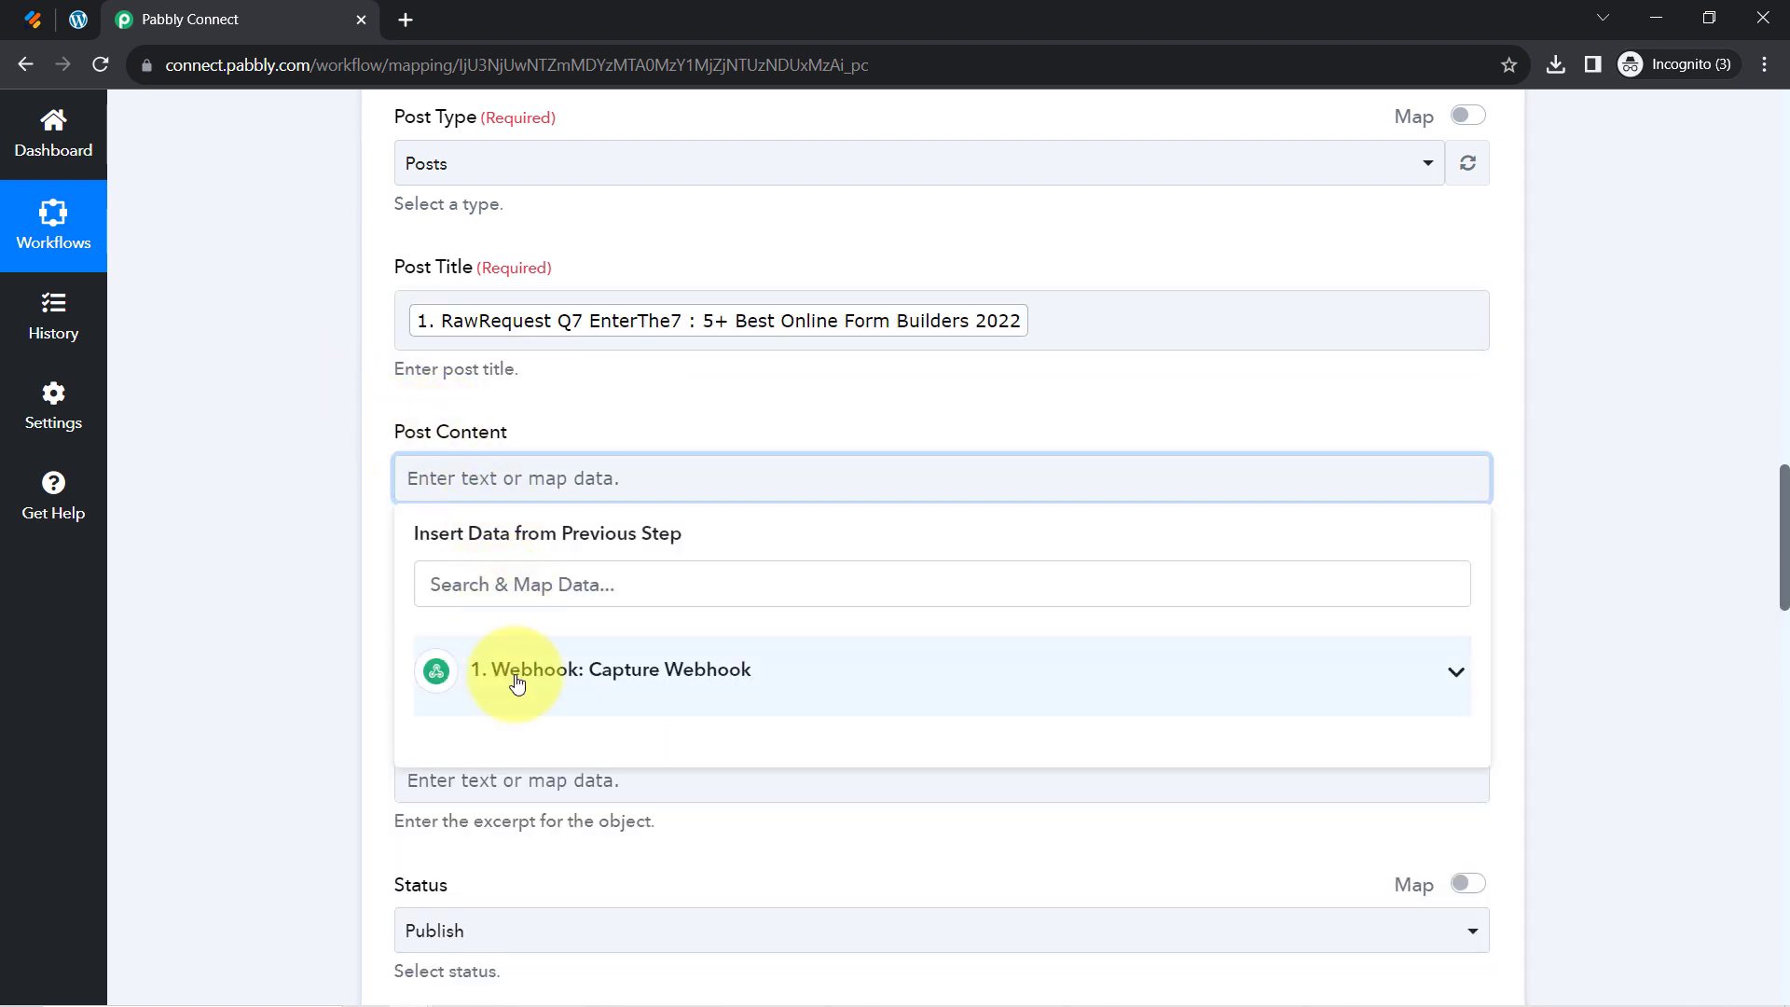
click(512, 670)
scroll(519, 380, down, 4)
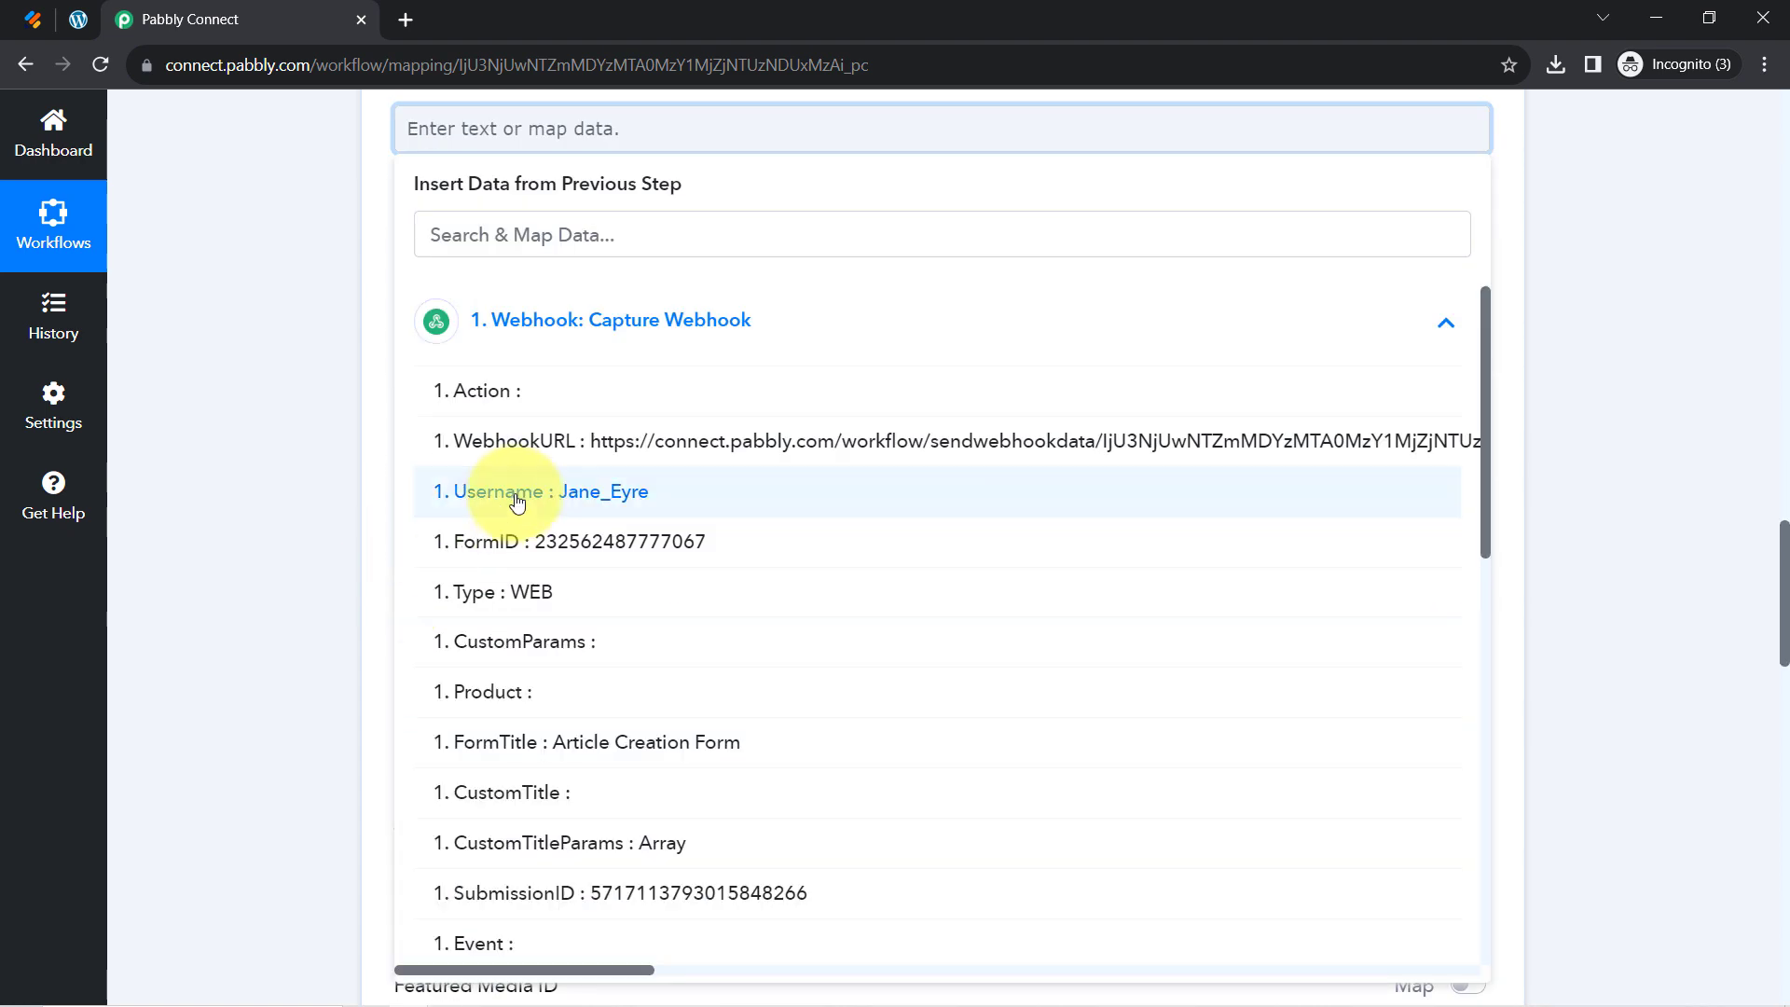
scroll(707, 620, down, 10)
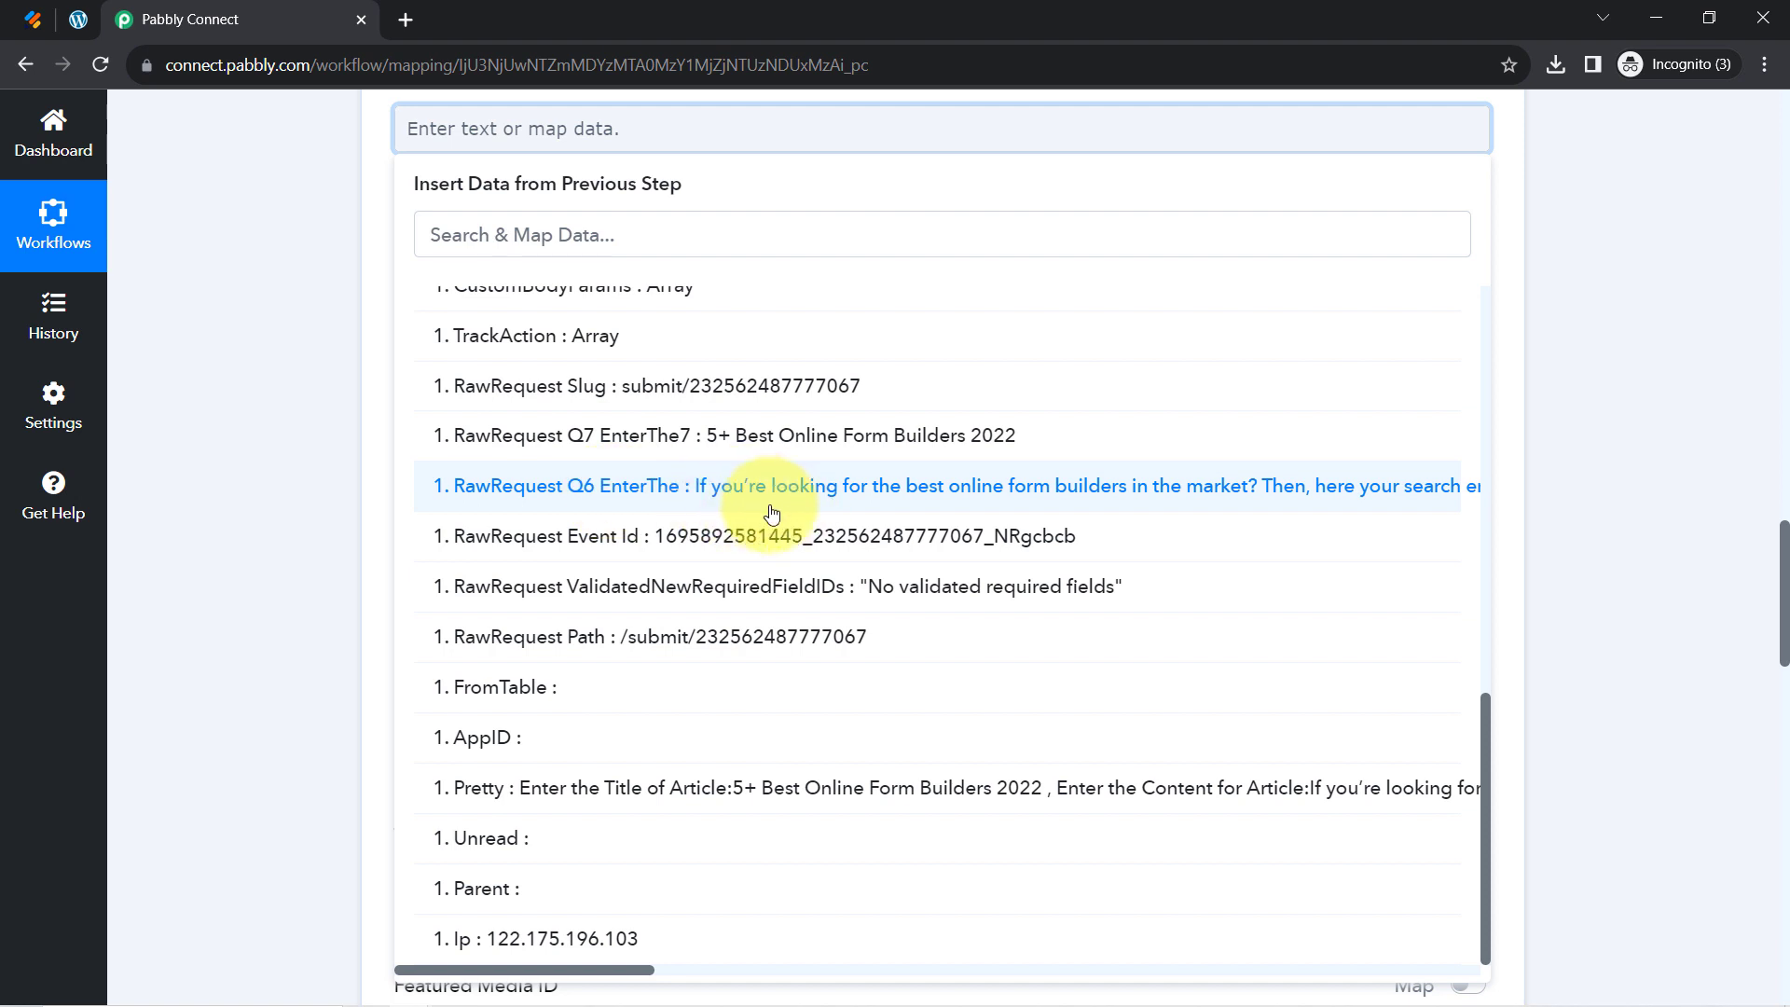
click(751, 496)
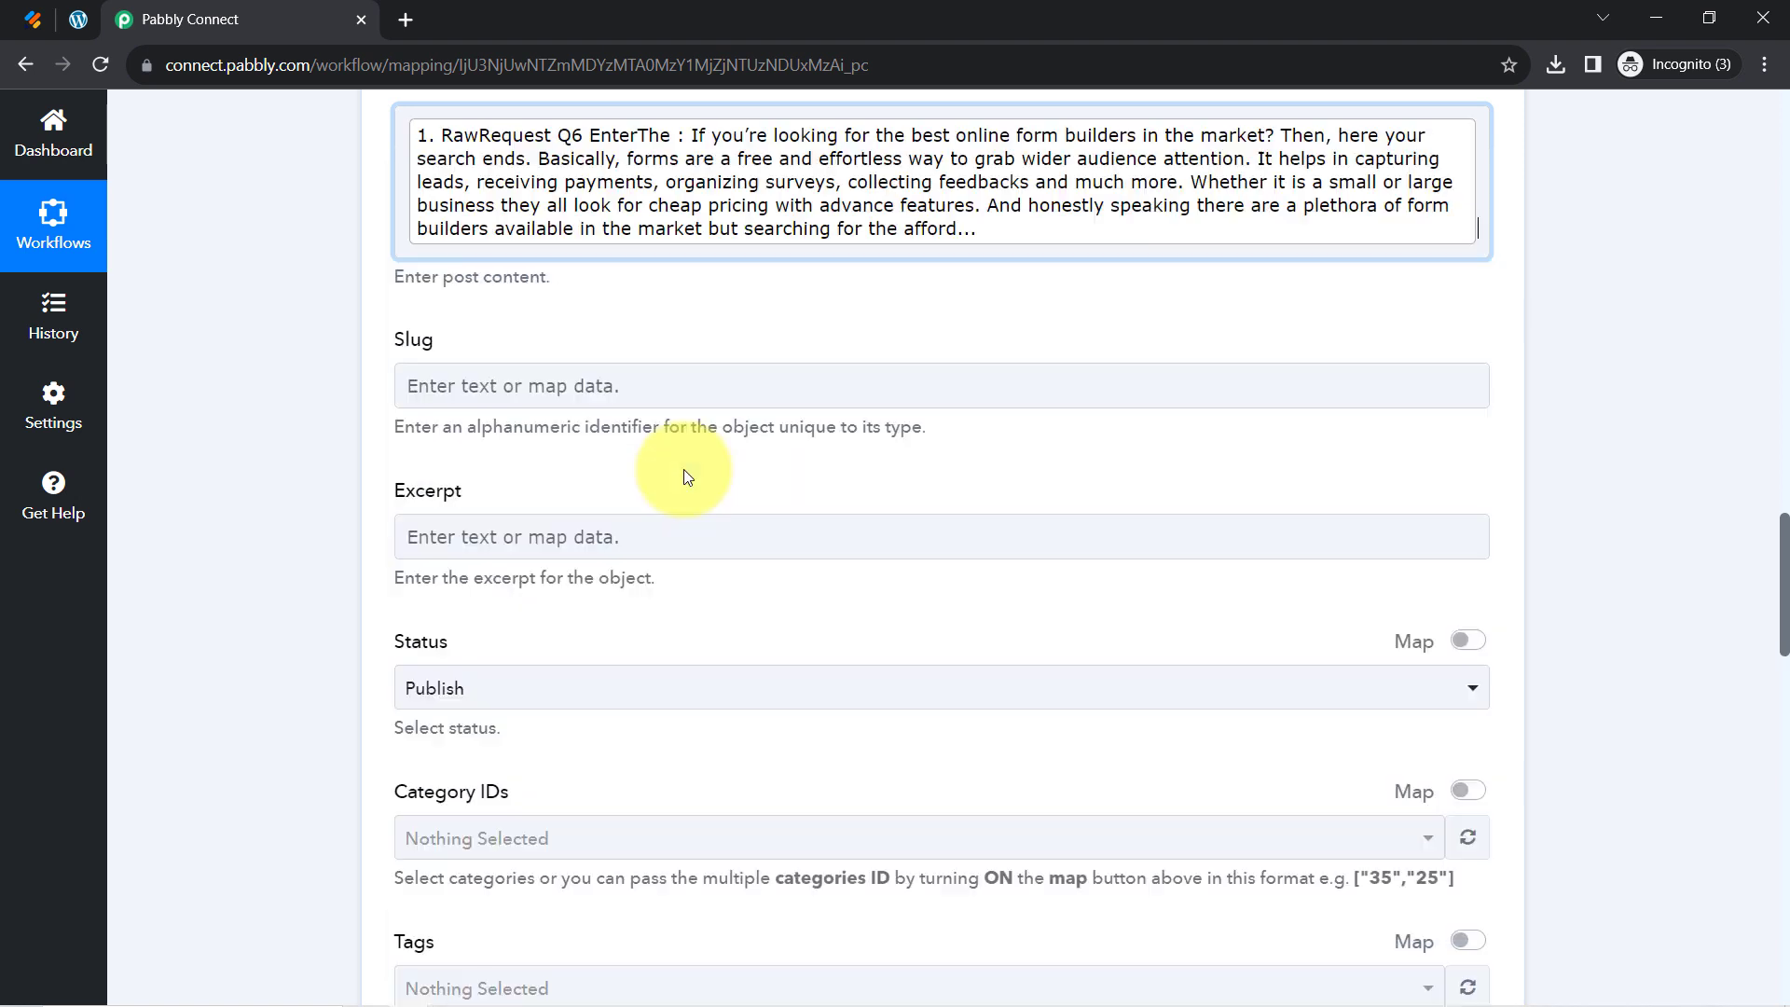
click(257, 491)
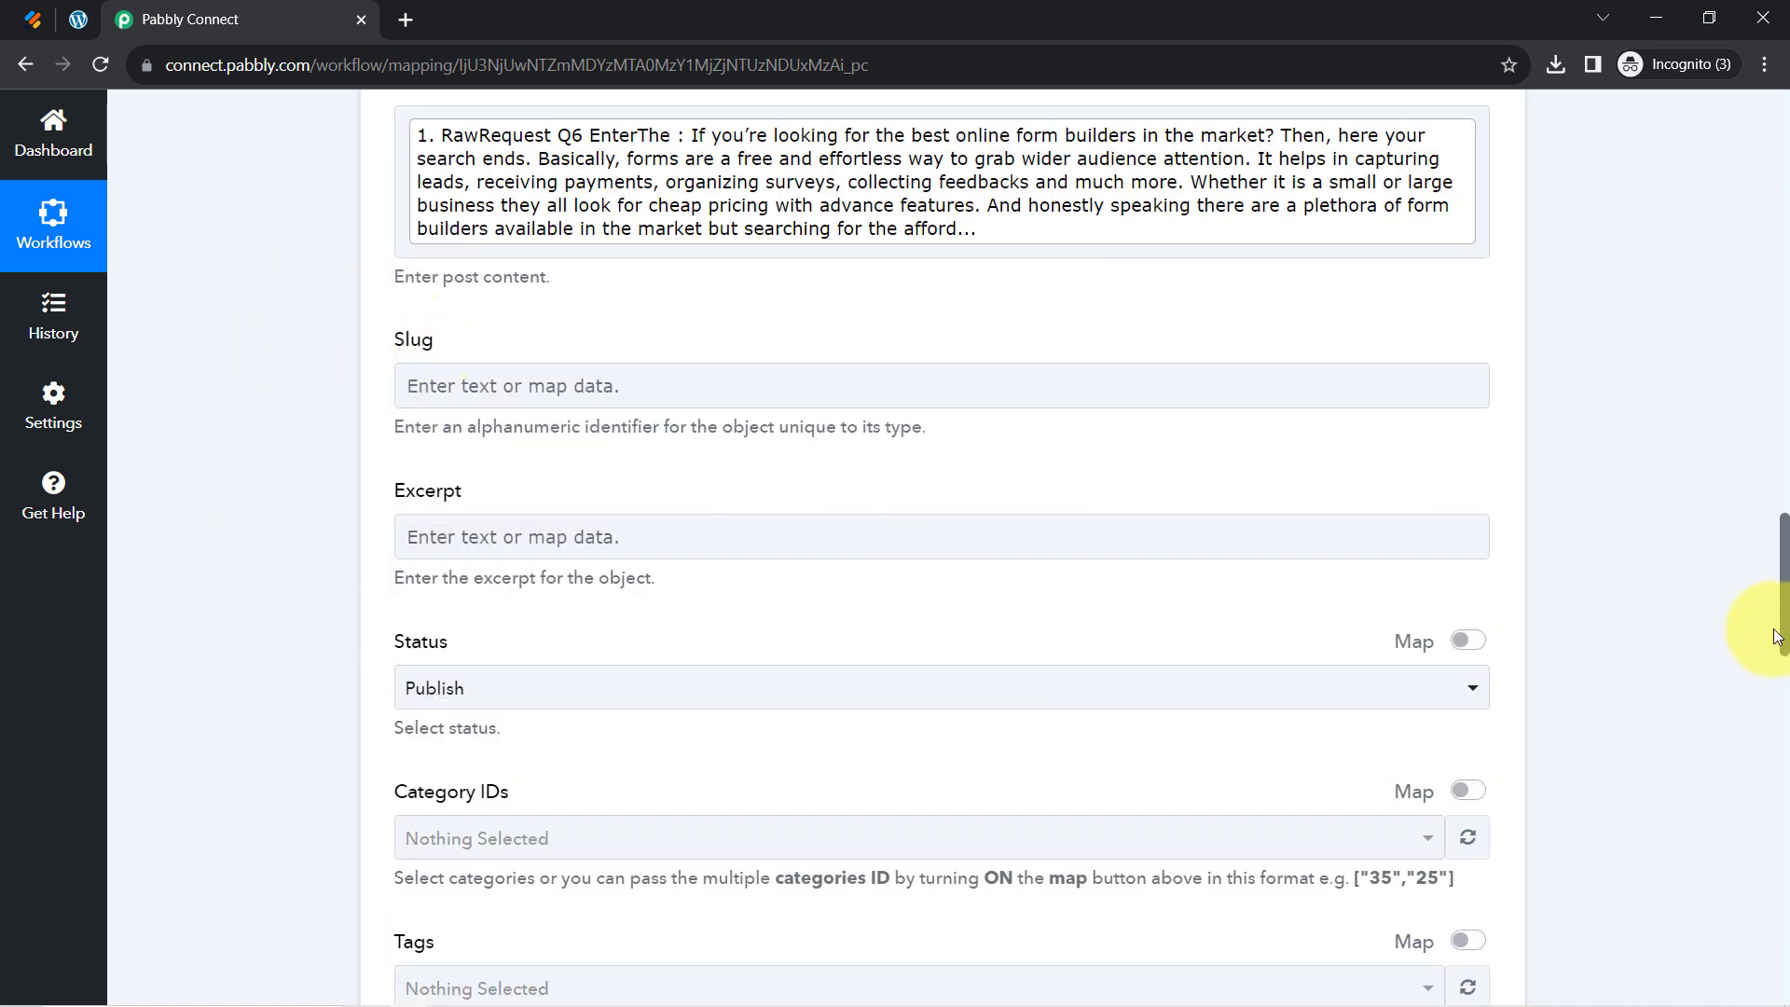
scroll(1759, 559, up, 4)
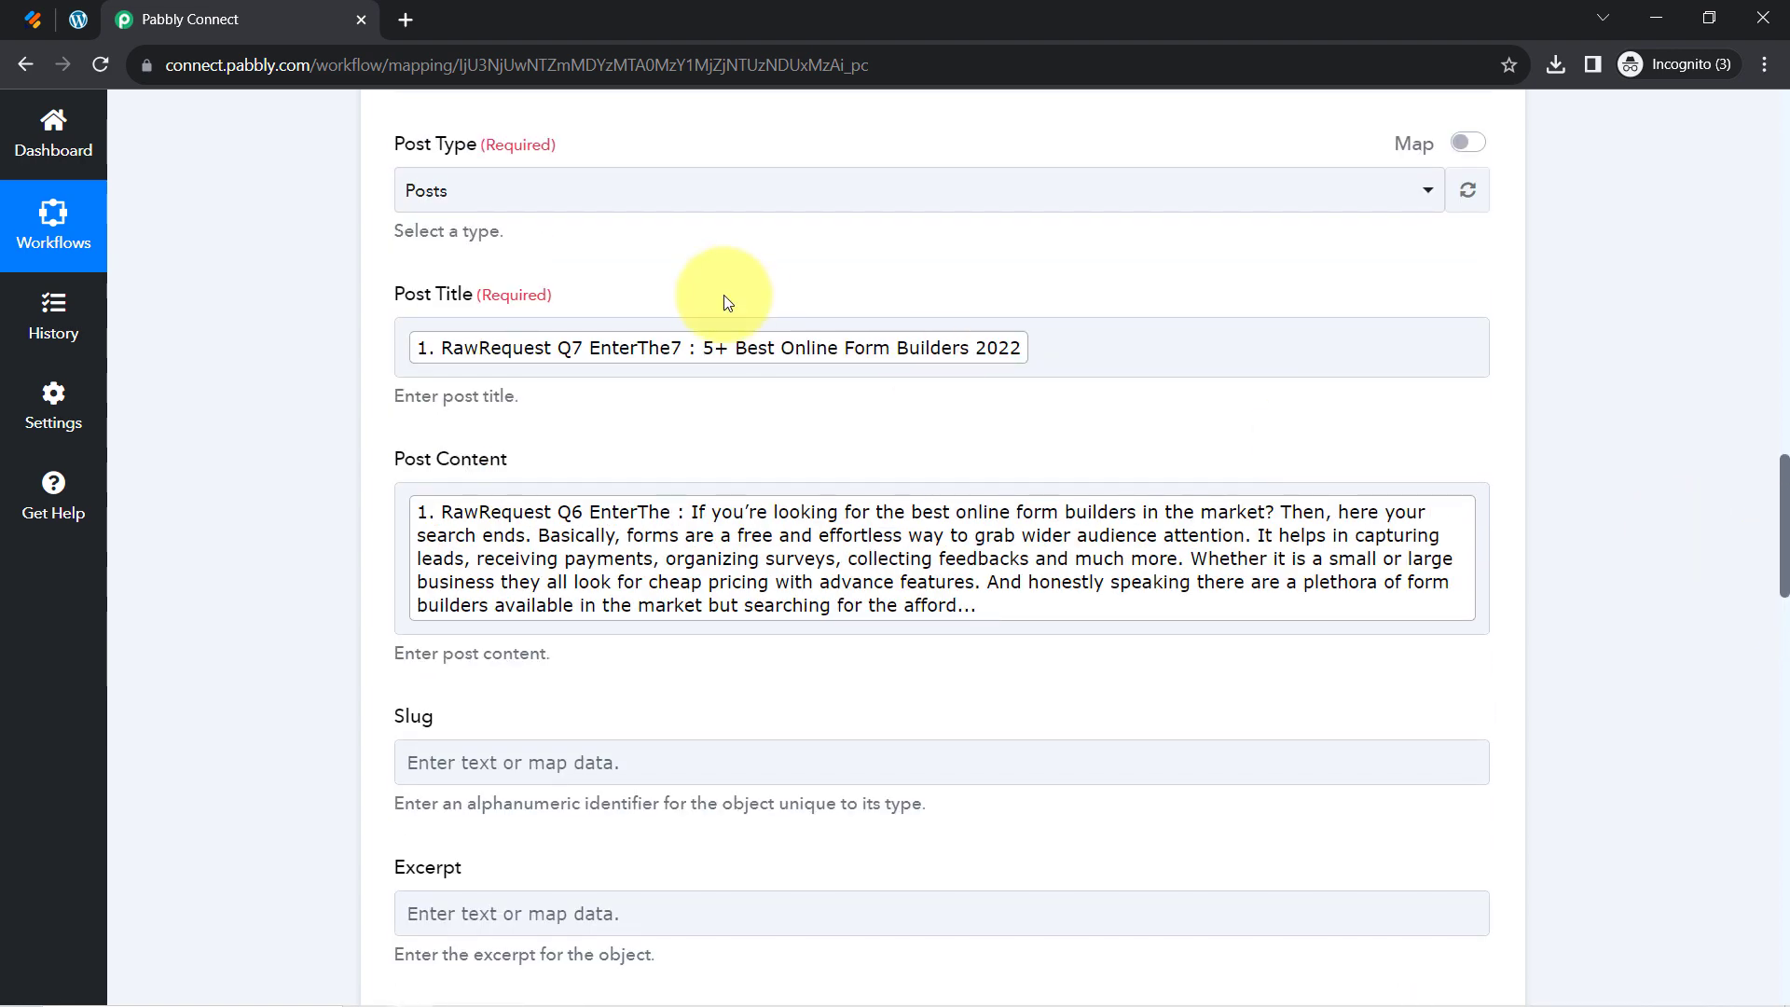
click(525, 354)
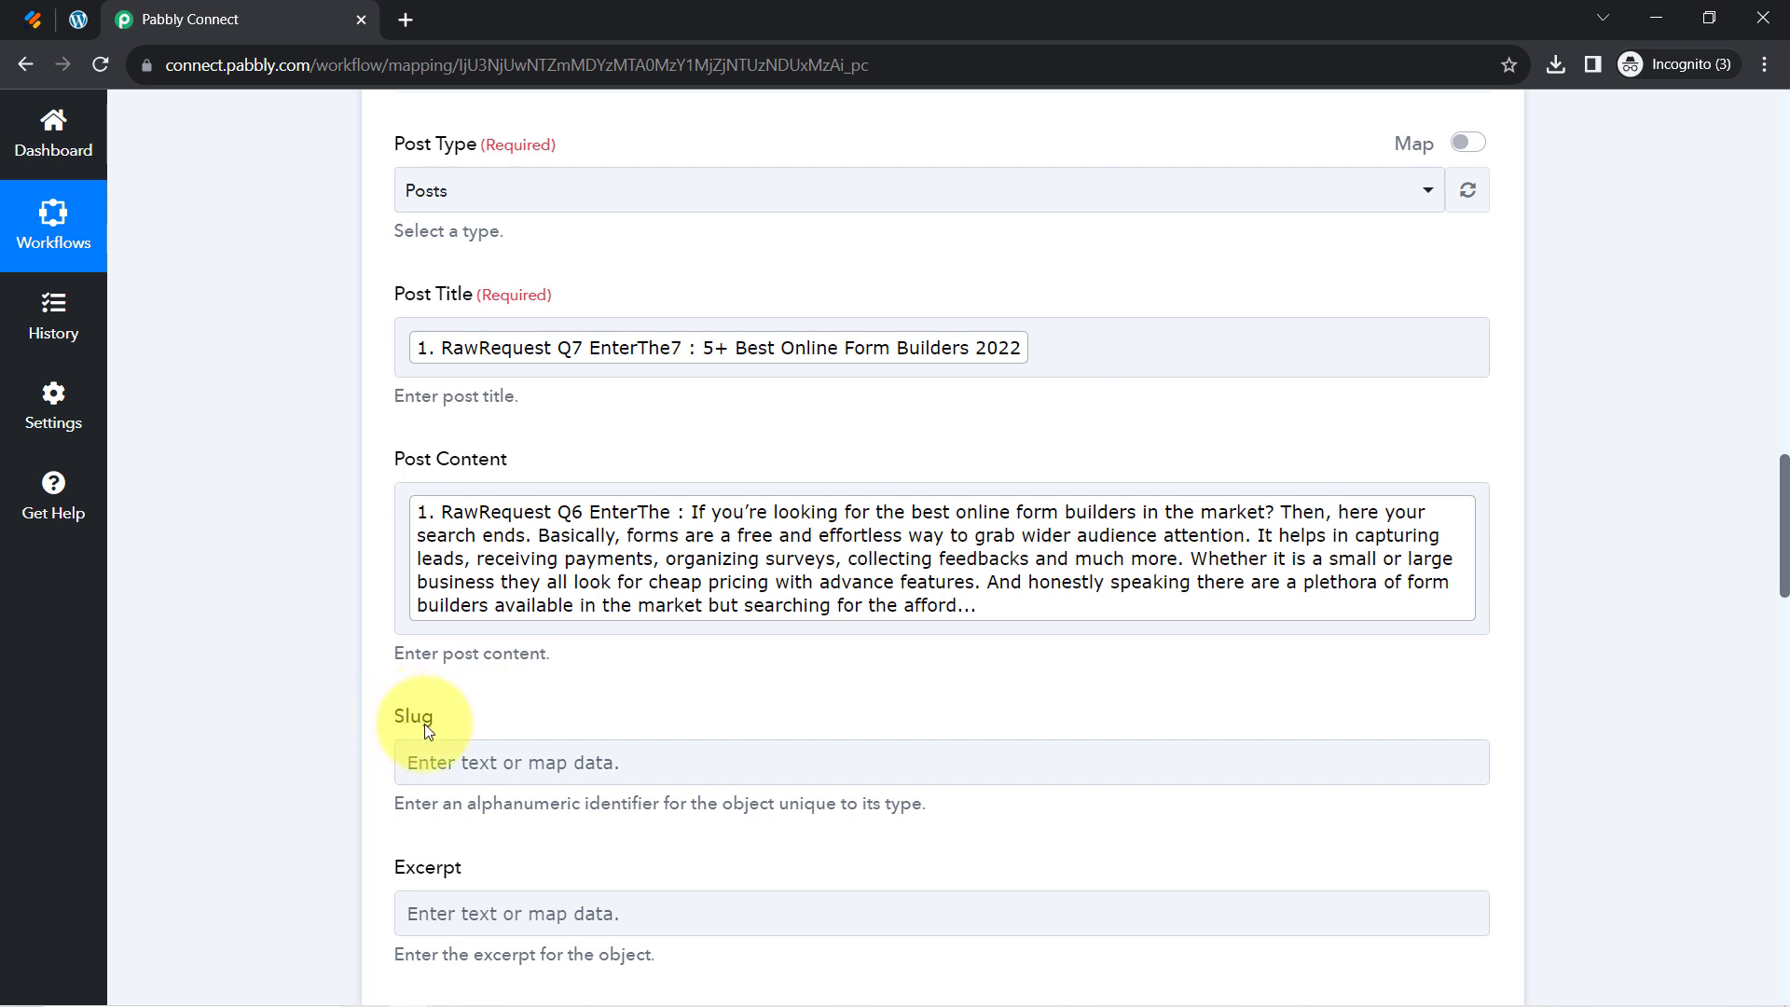
Check the Jotform form's fields, then map Q7 into Slug by searching 'be'
click(26, 15)
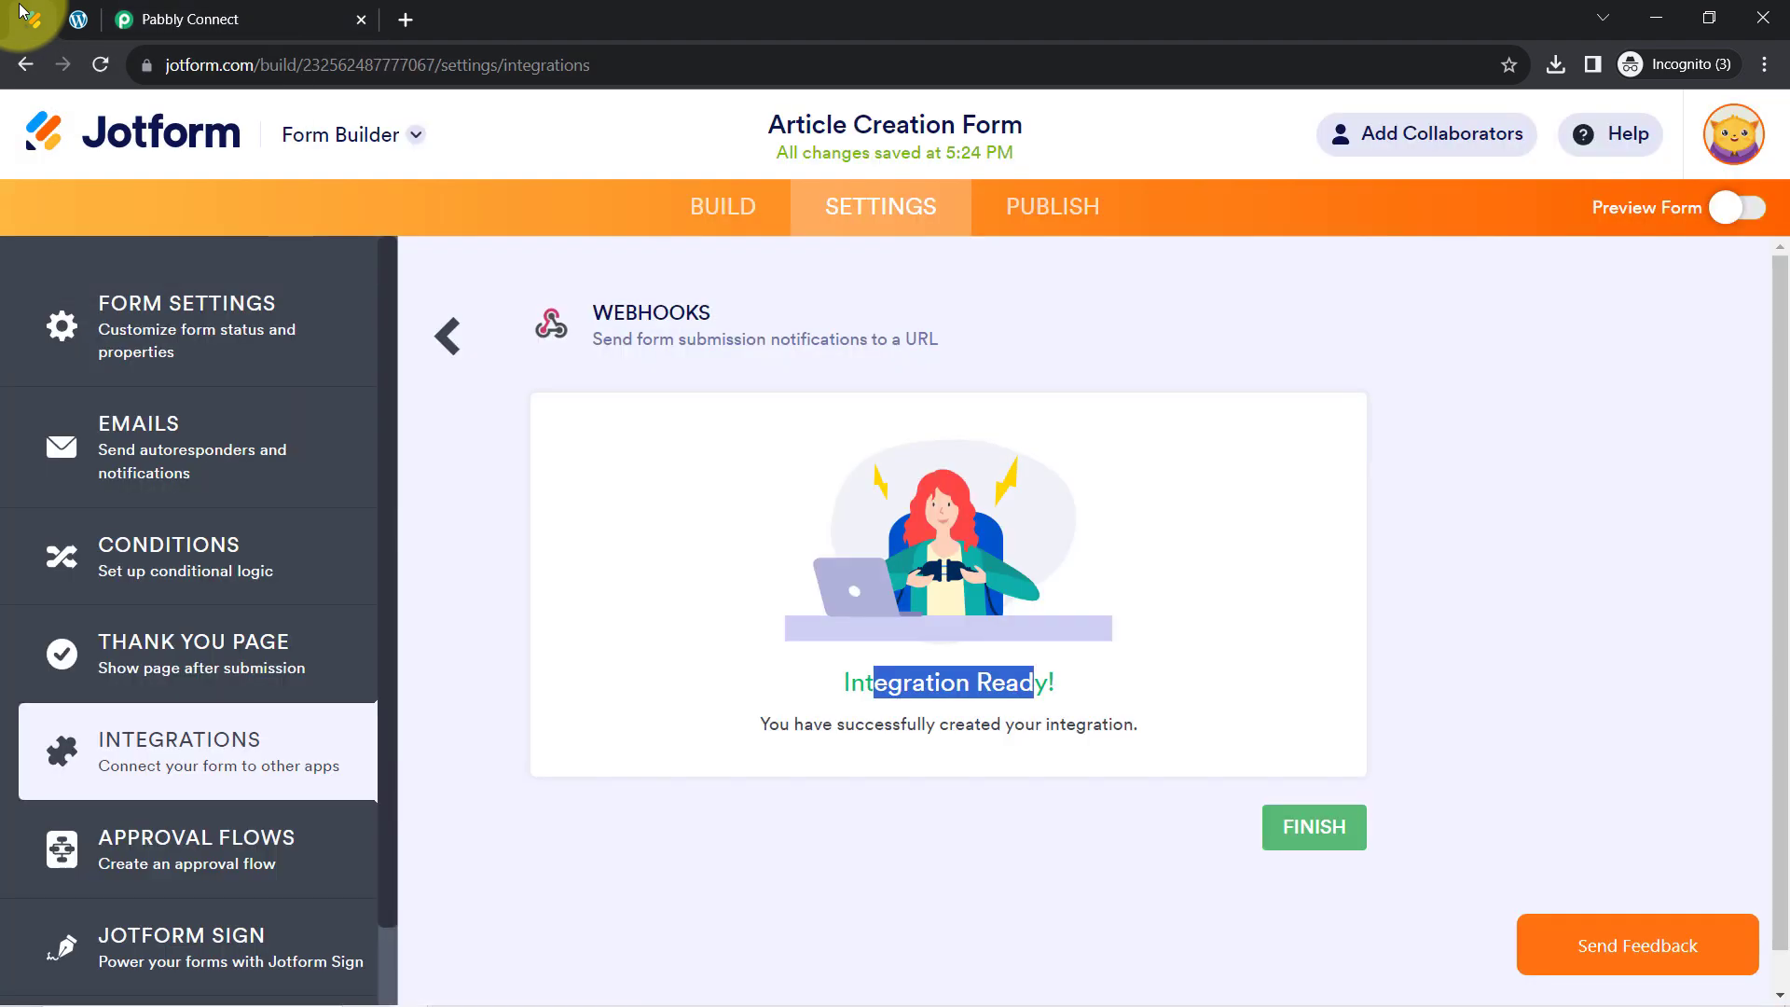
click(710, 223)
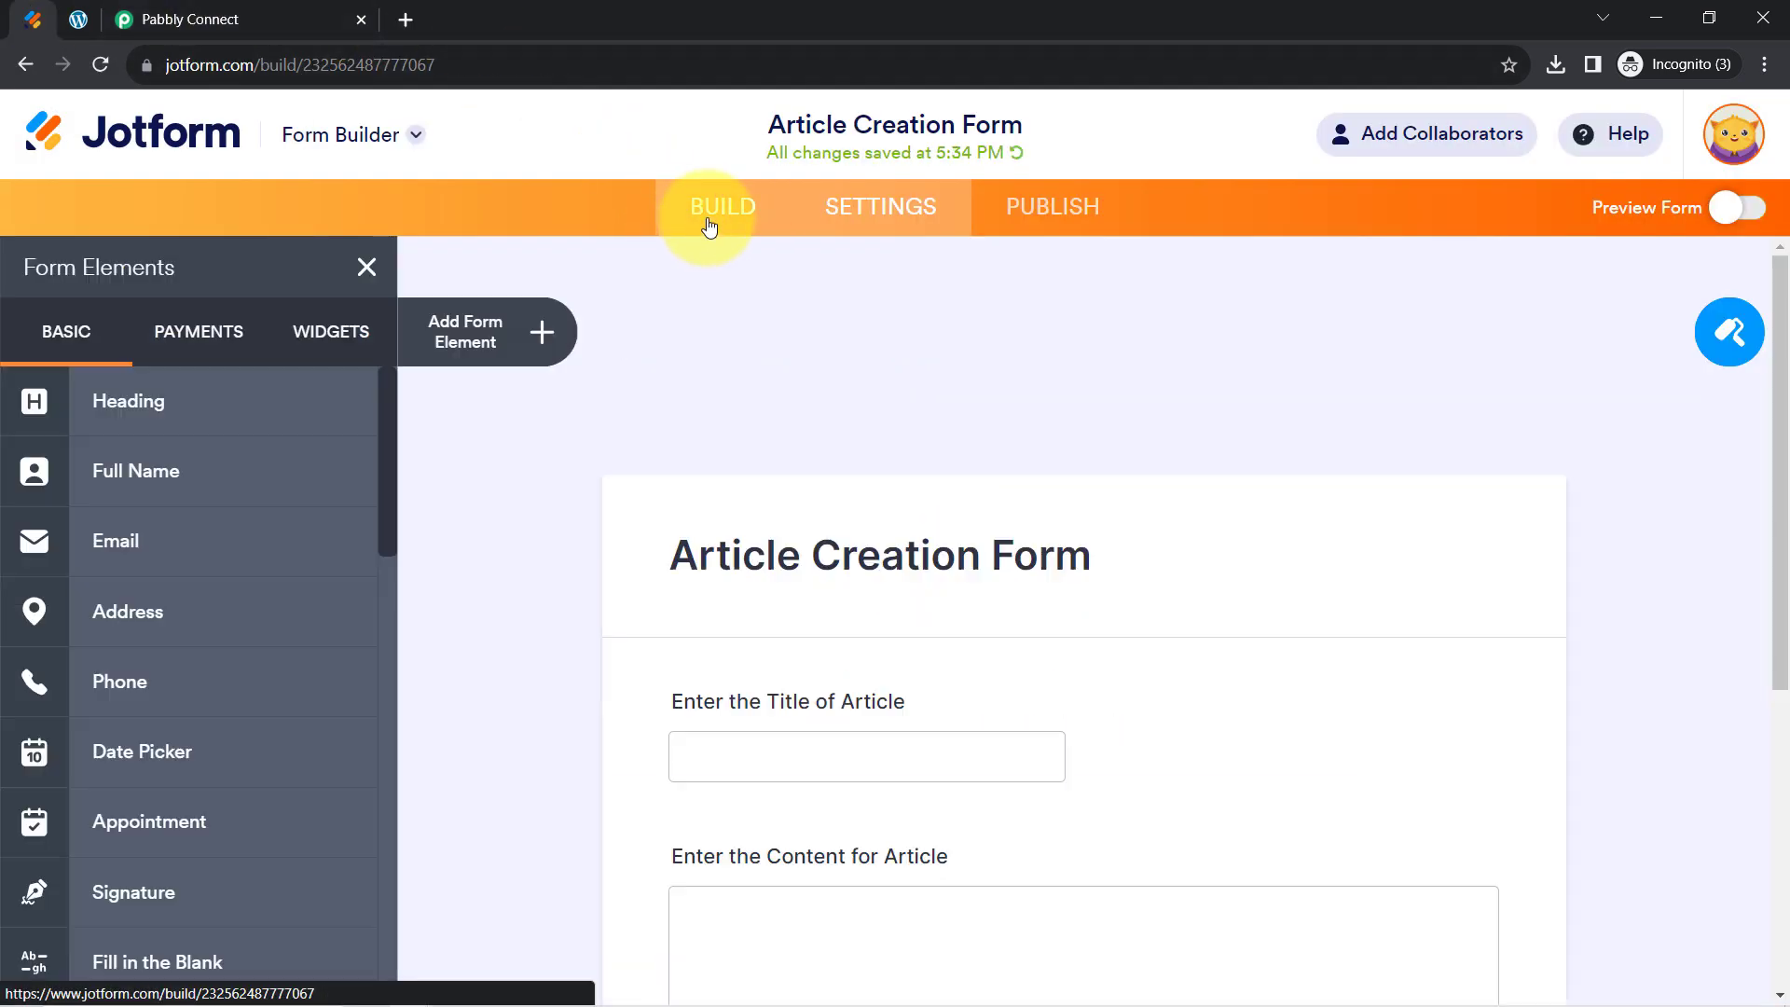
scroll(607, 412, down, 2)
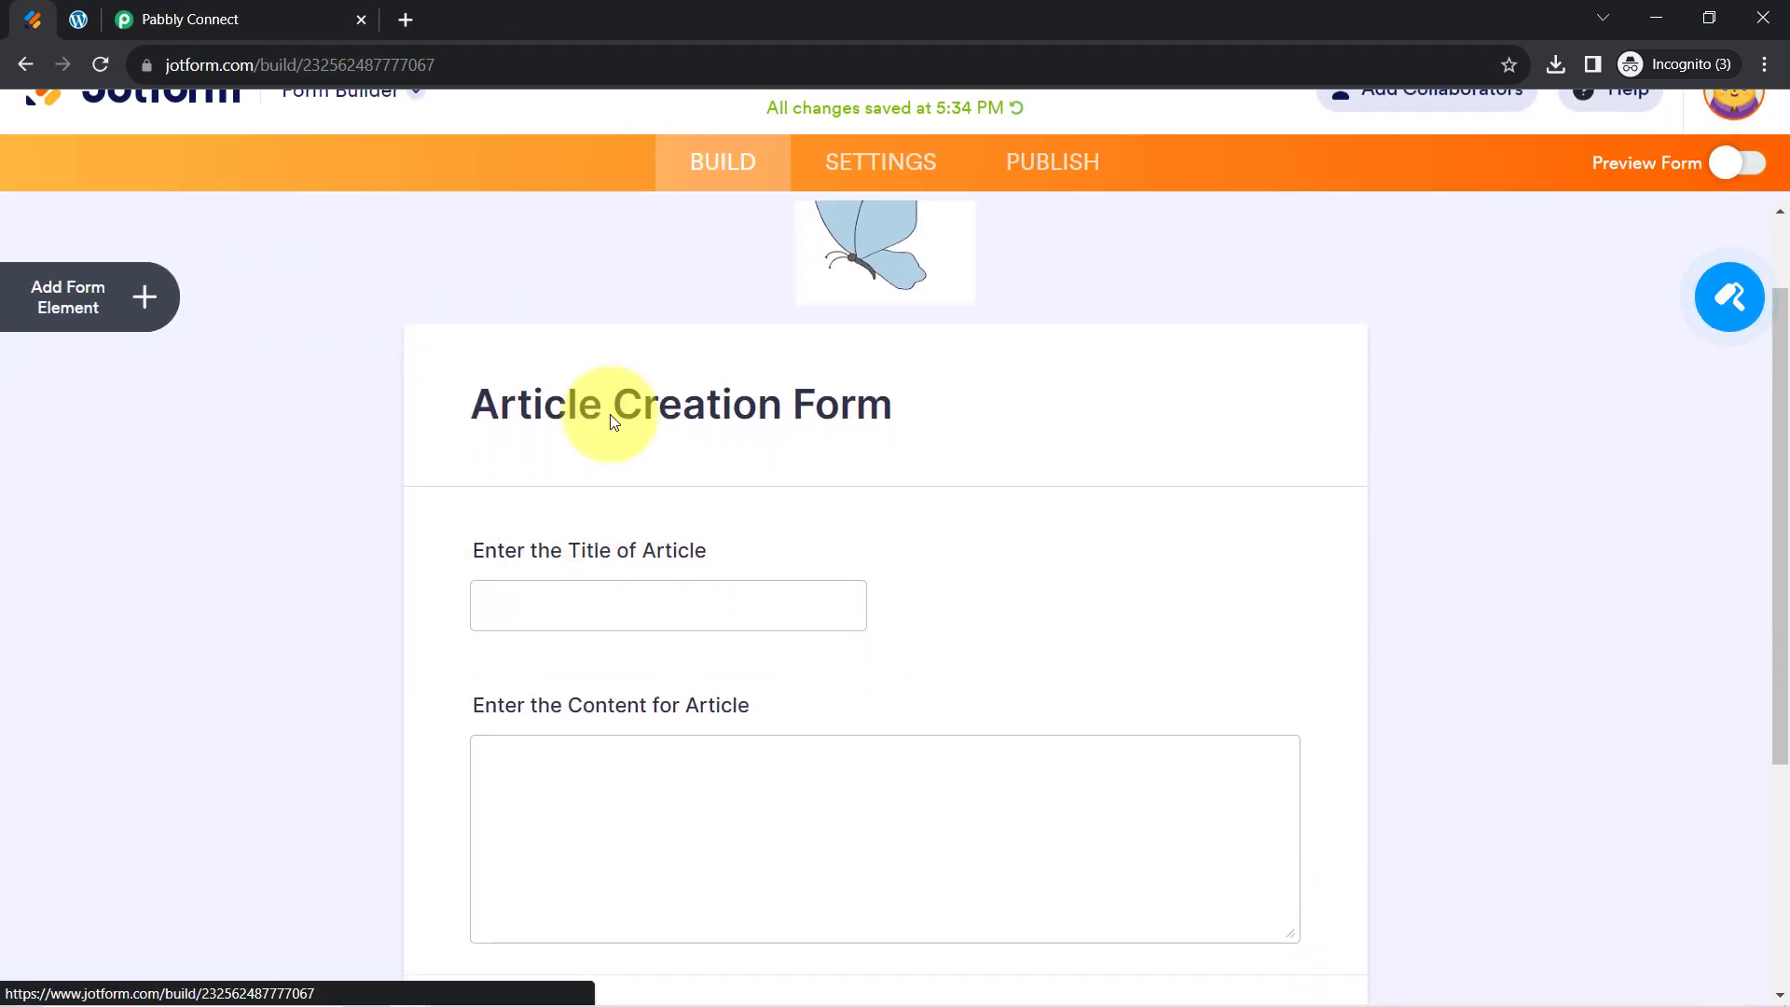
click(164, 7)
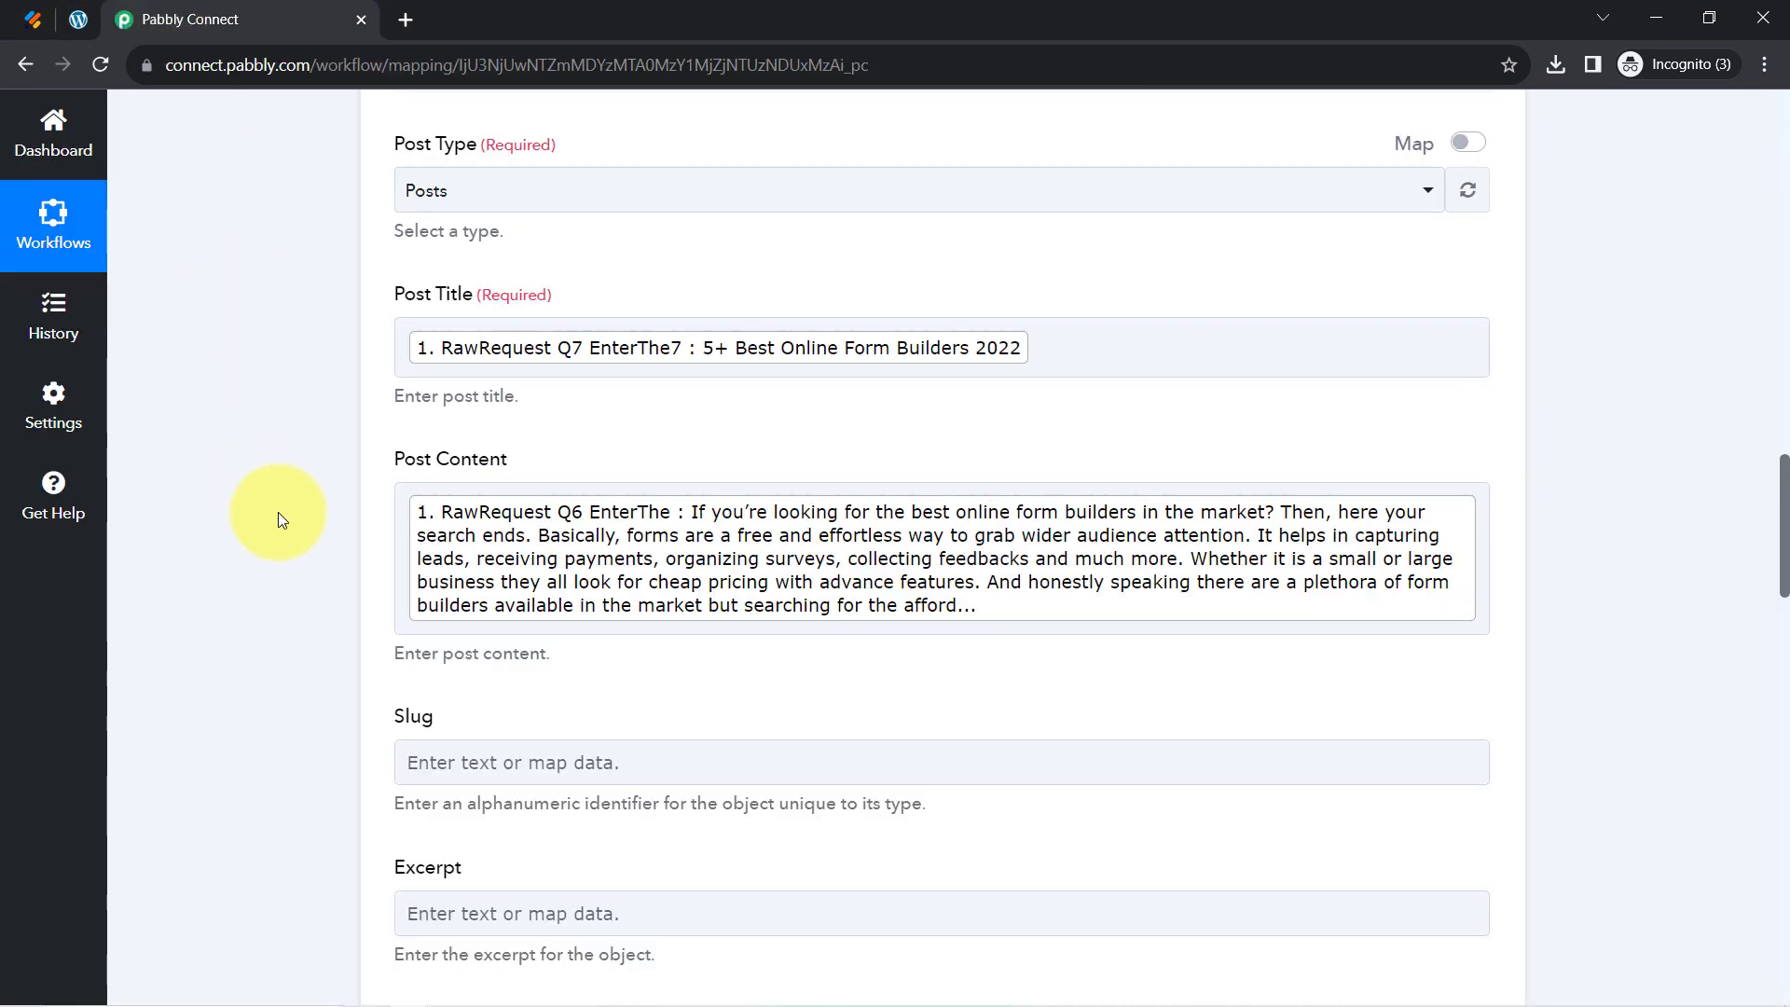
scroll(278, 520, down, 3)
click(457, 408)
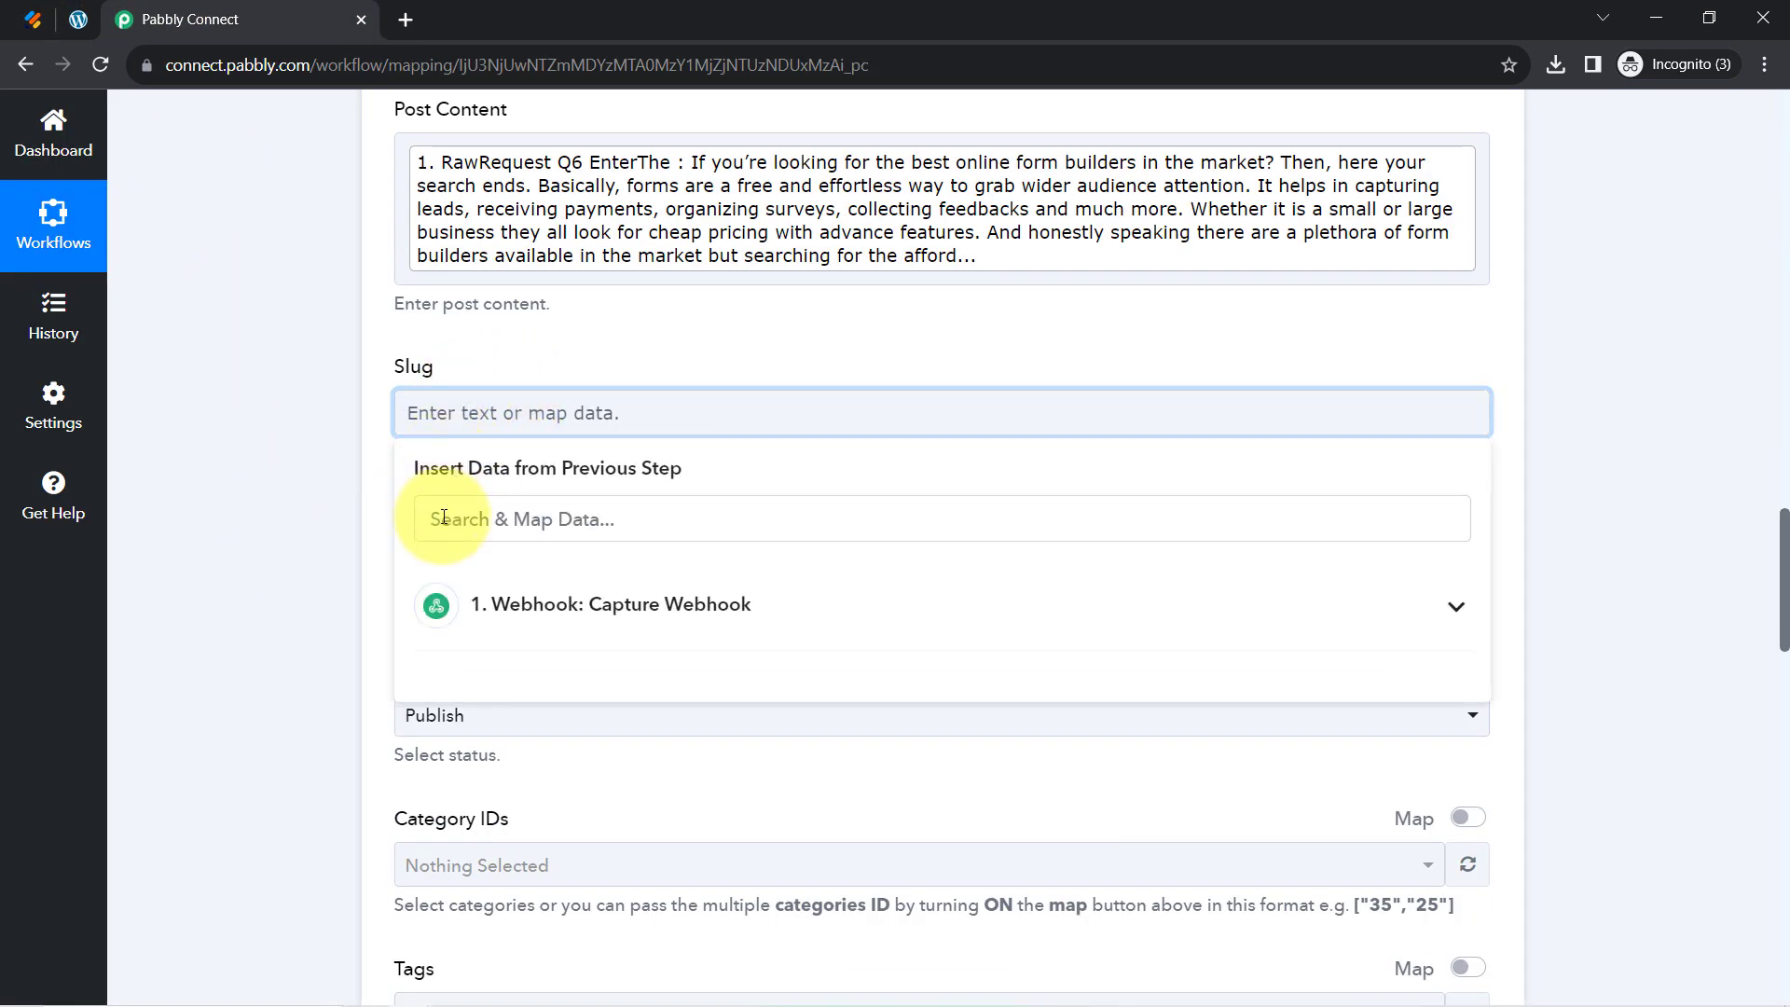
click(444, 518)
text(best)
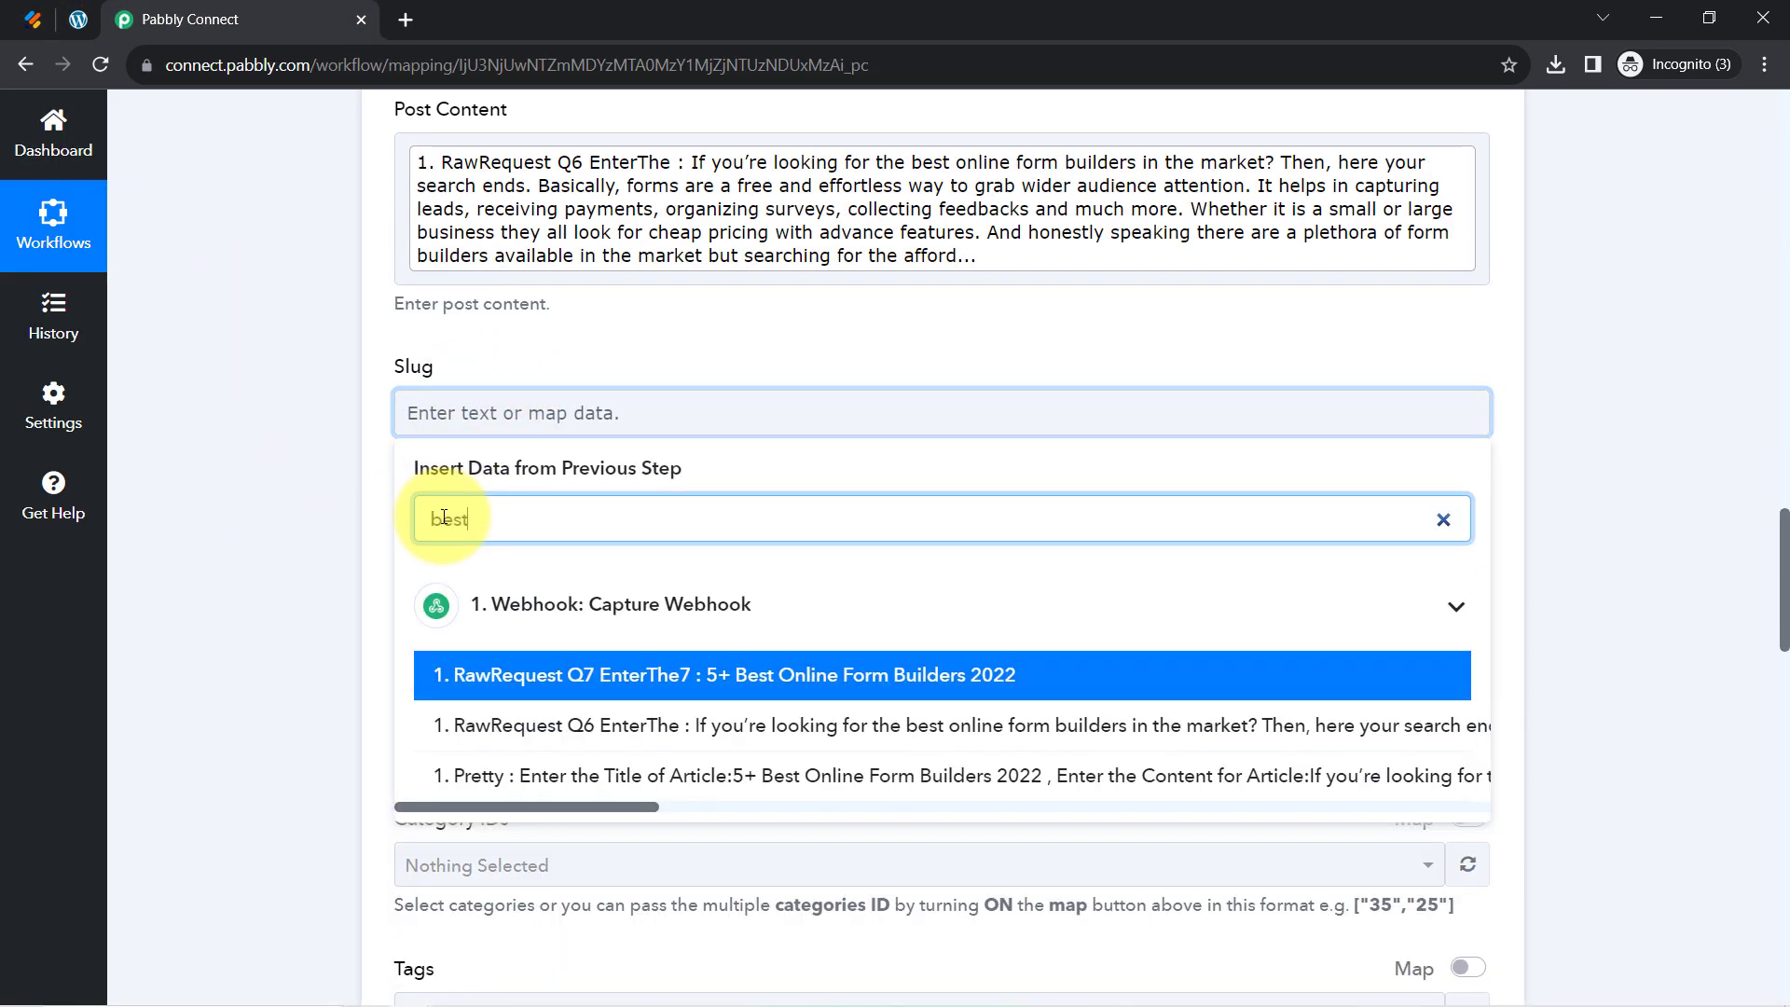
click(746, 664)
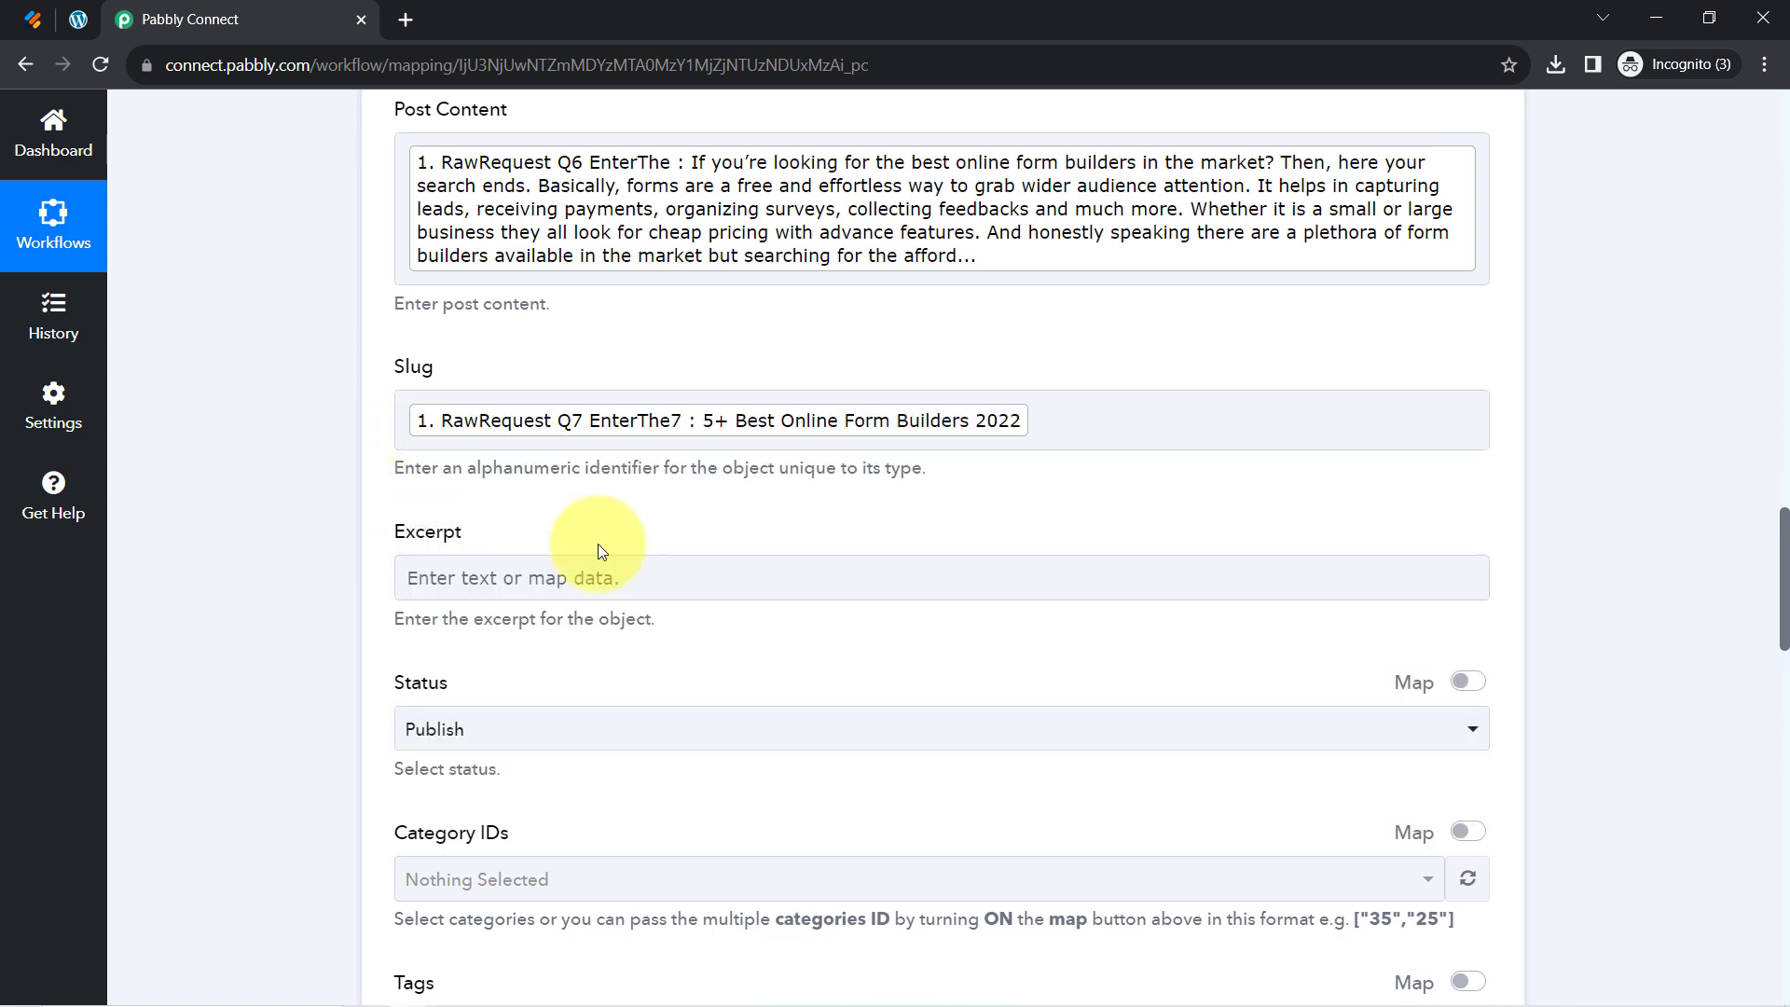
drag(1782, 526, 1782, 580)
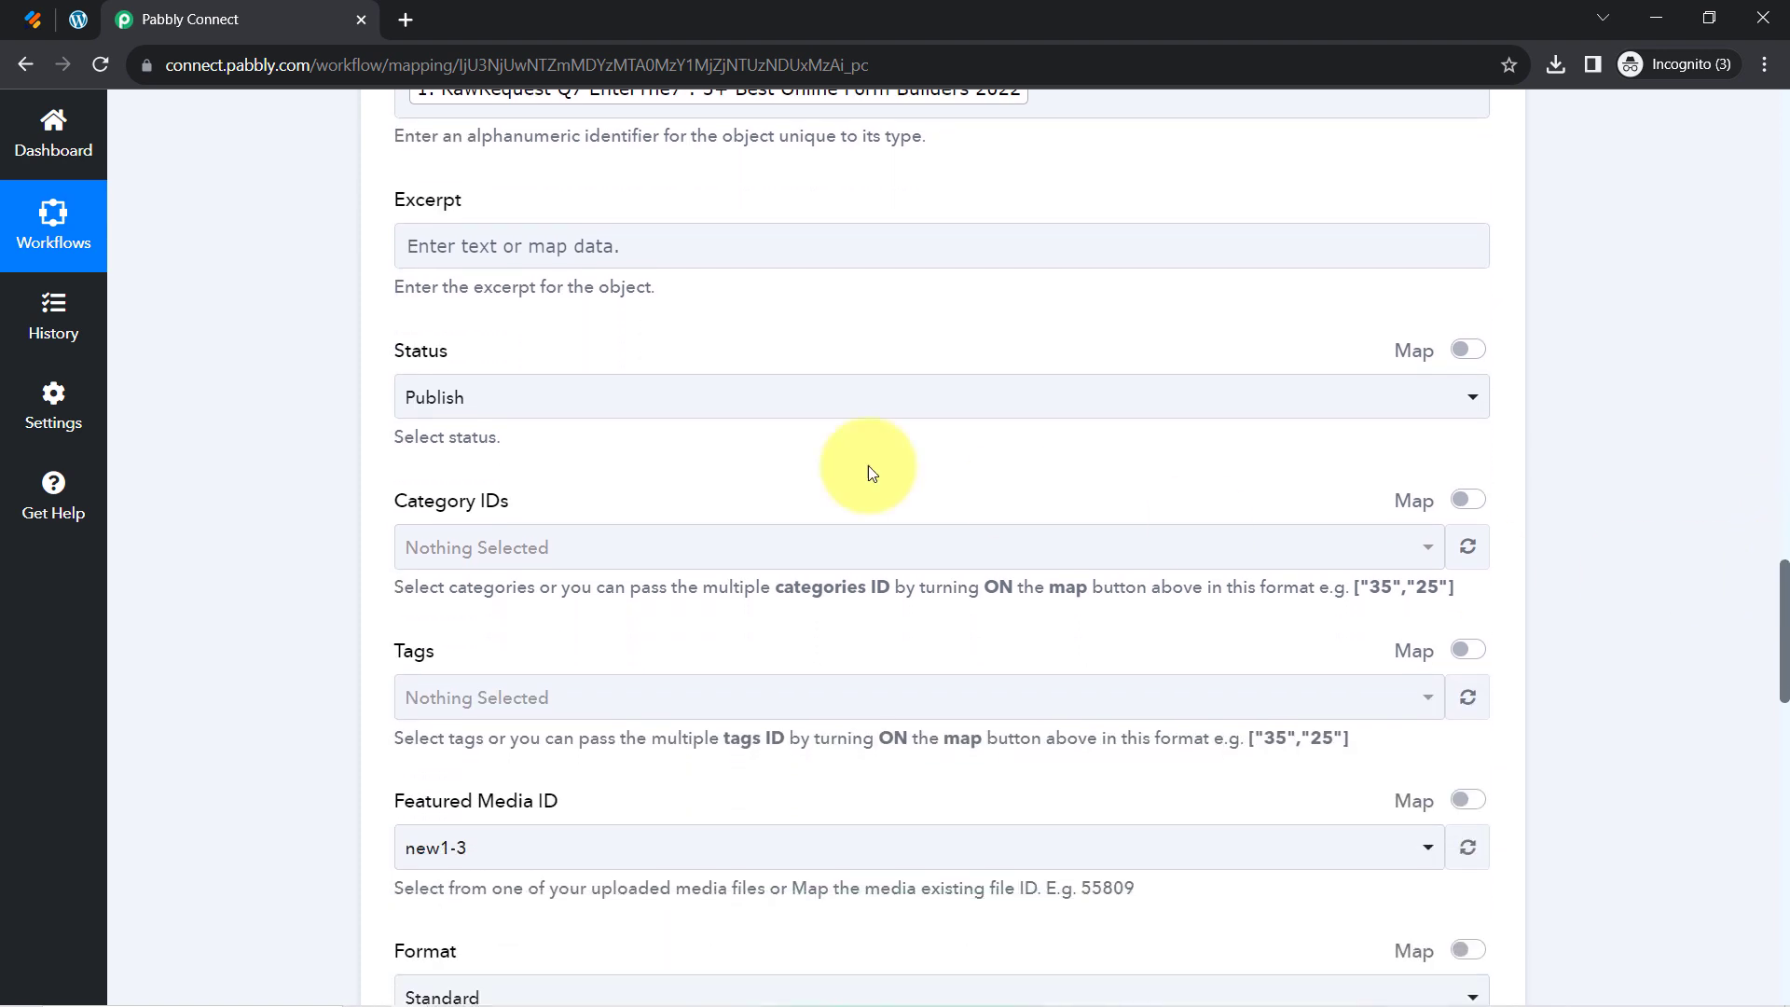
click(489, 410)
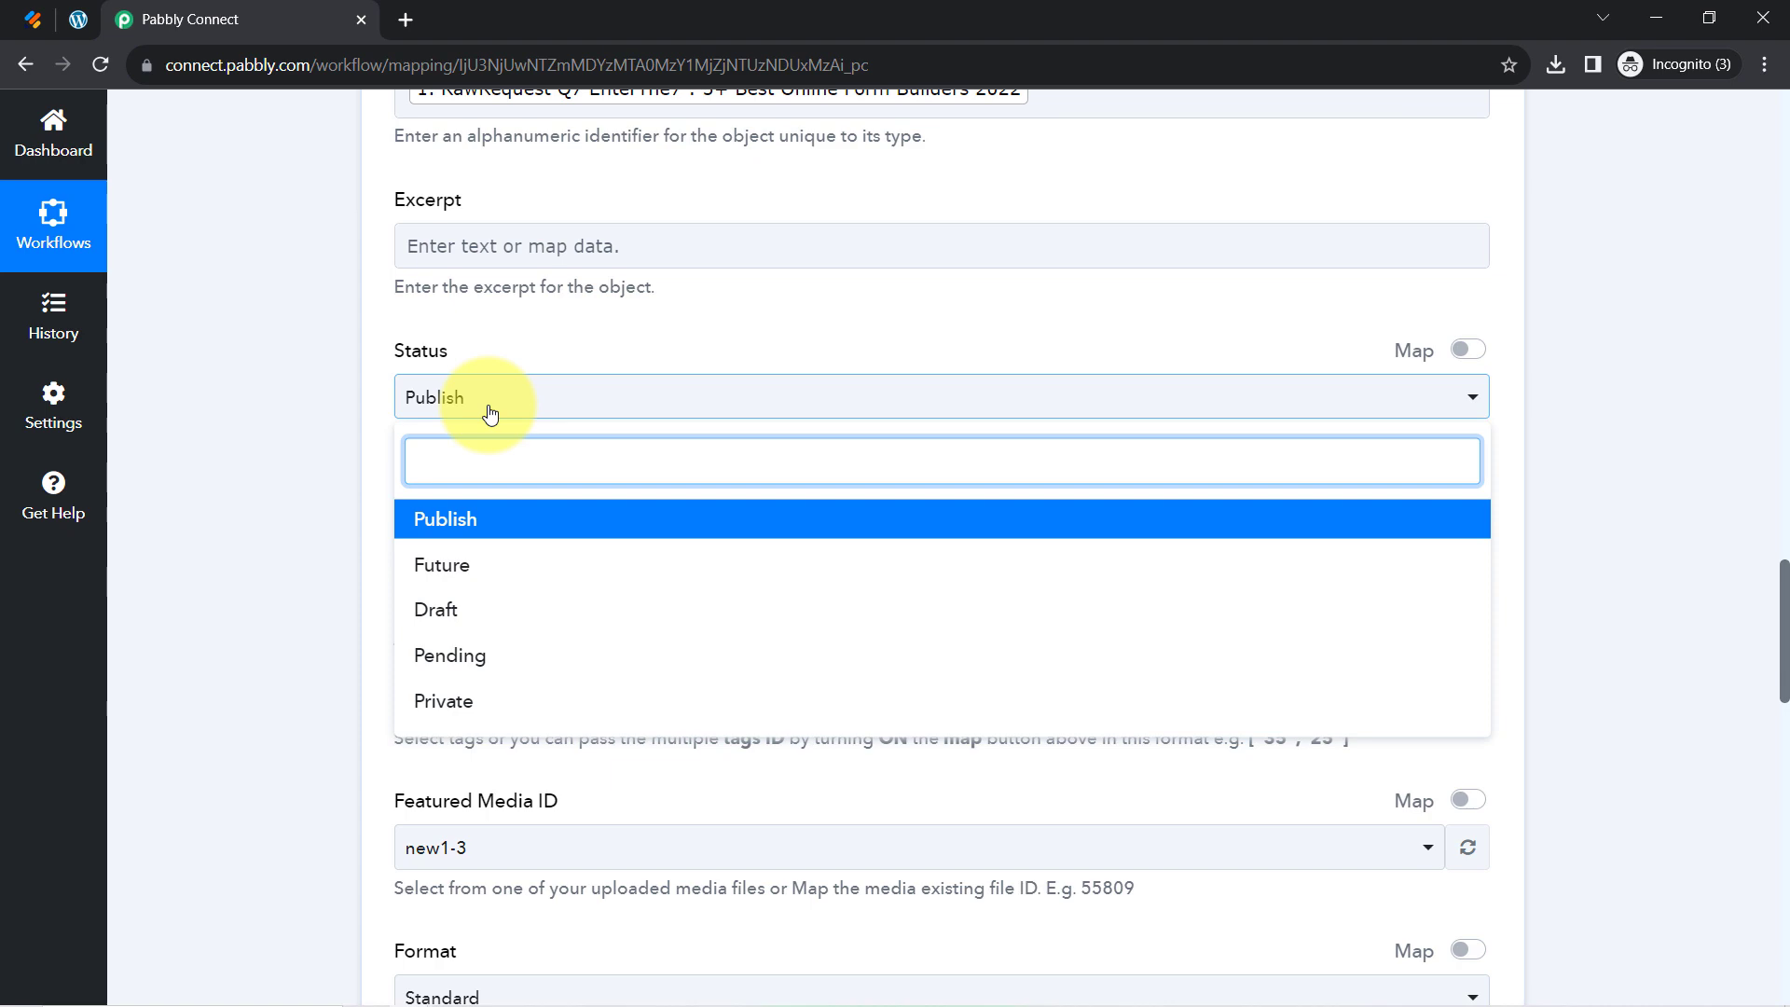
click(35, 18)
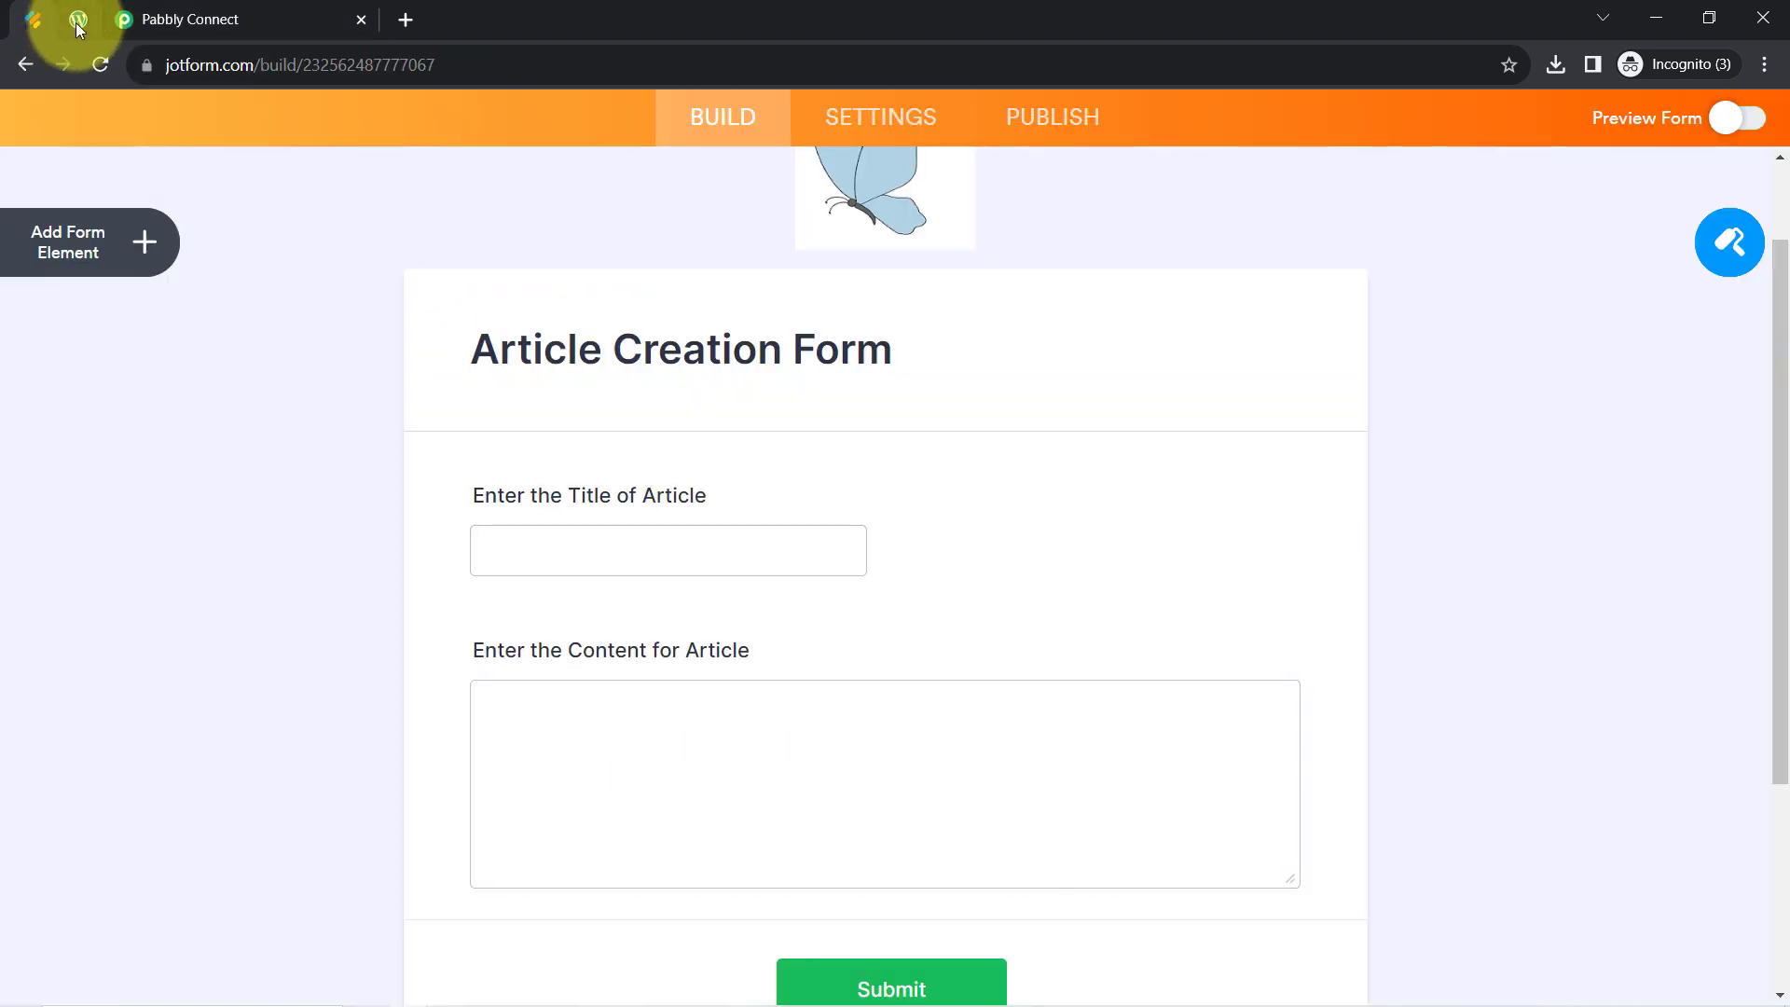
click(79, 21)
click(270, 11)
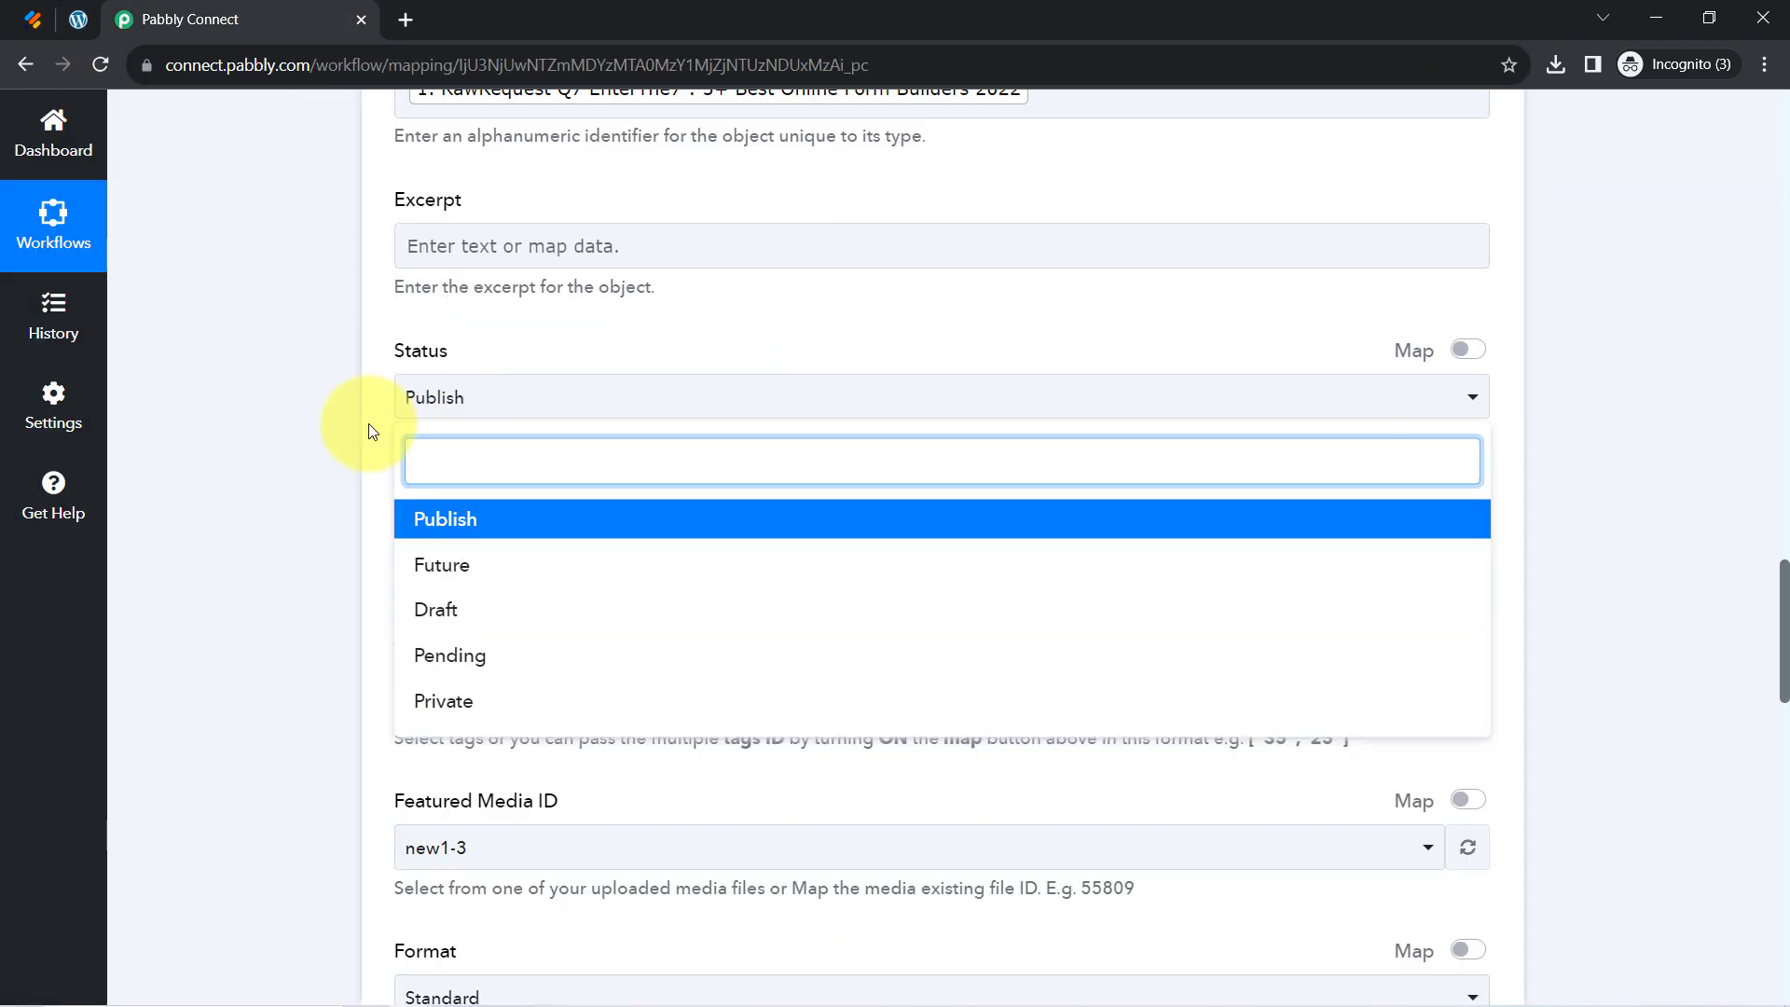
click(375, 438)
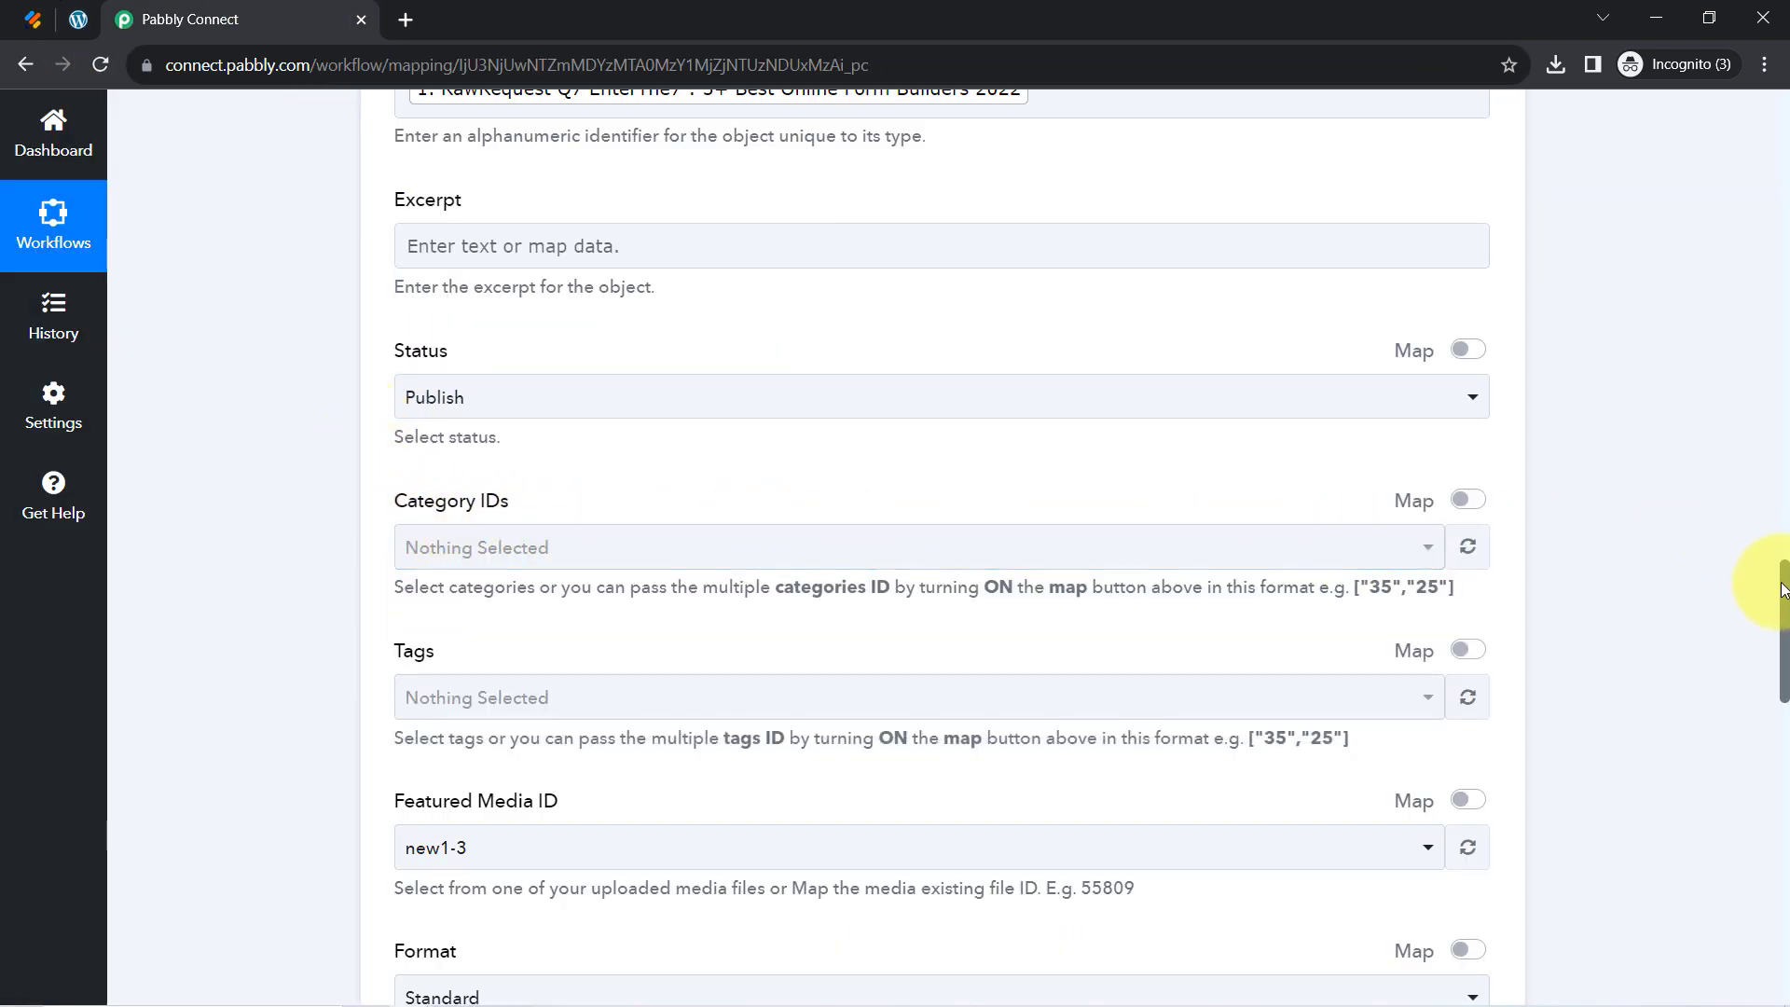
drag(1783, 594, 1782, 660)
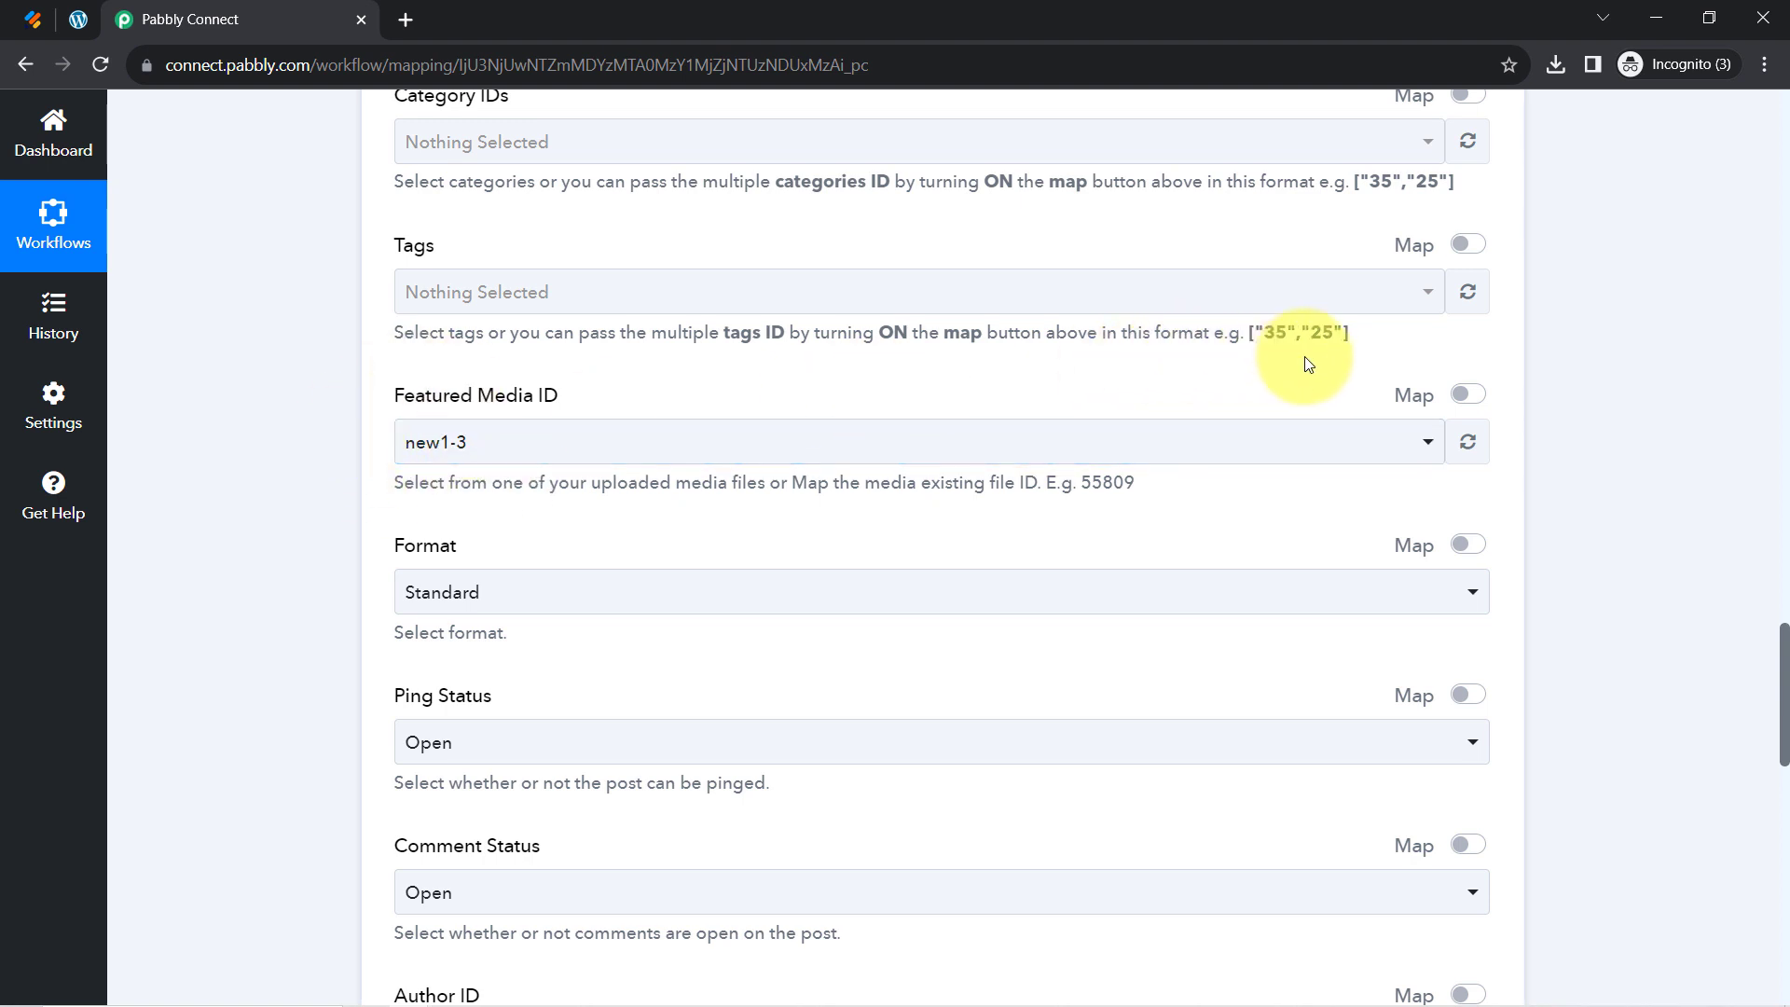
Toggle Featured Media ID to Map mode and delete its 61039 value
click(414, 442)
click(339, 451)
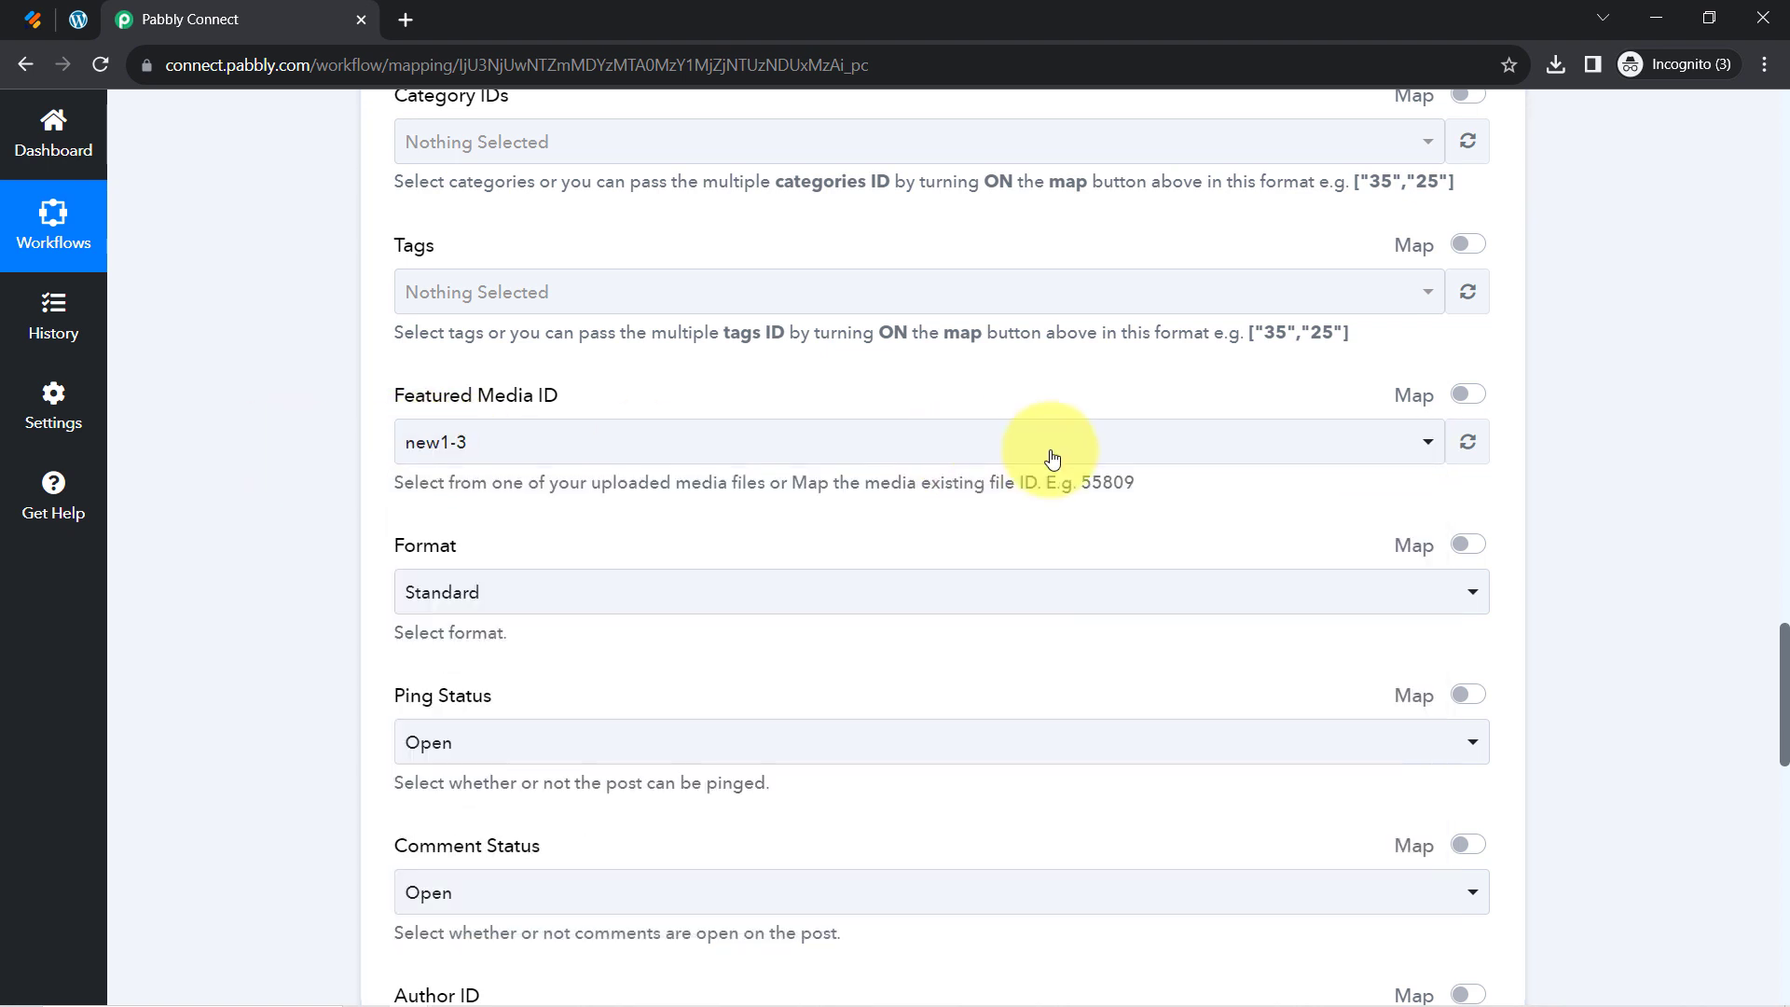
click(1461, 401)
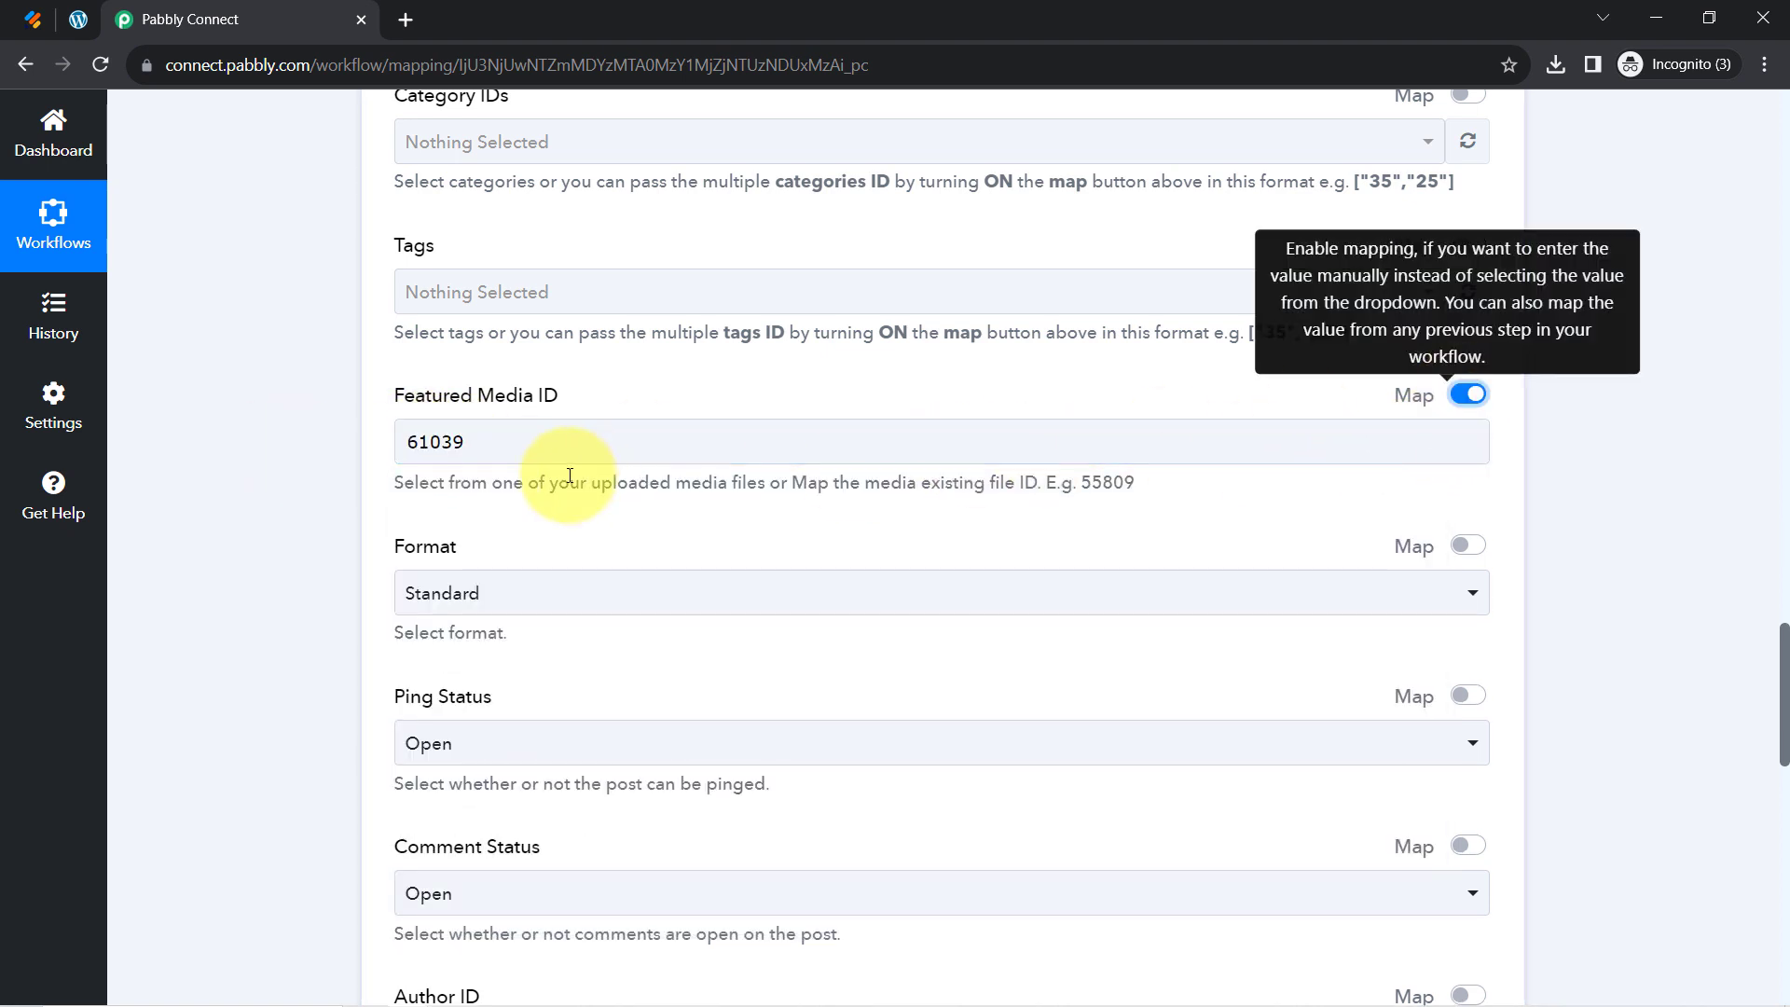
double_click(455, 440)
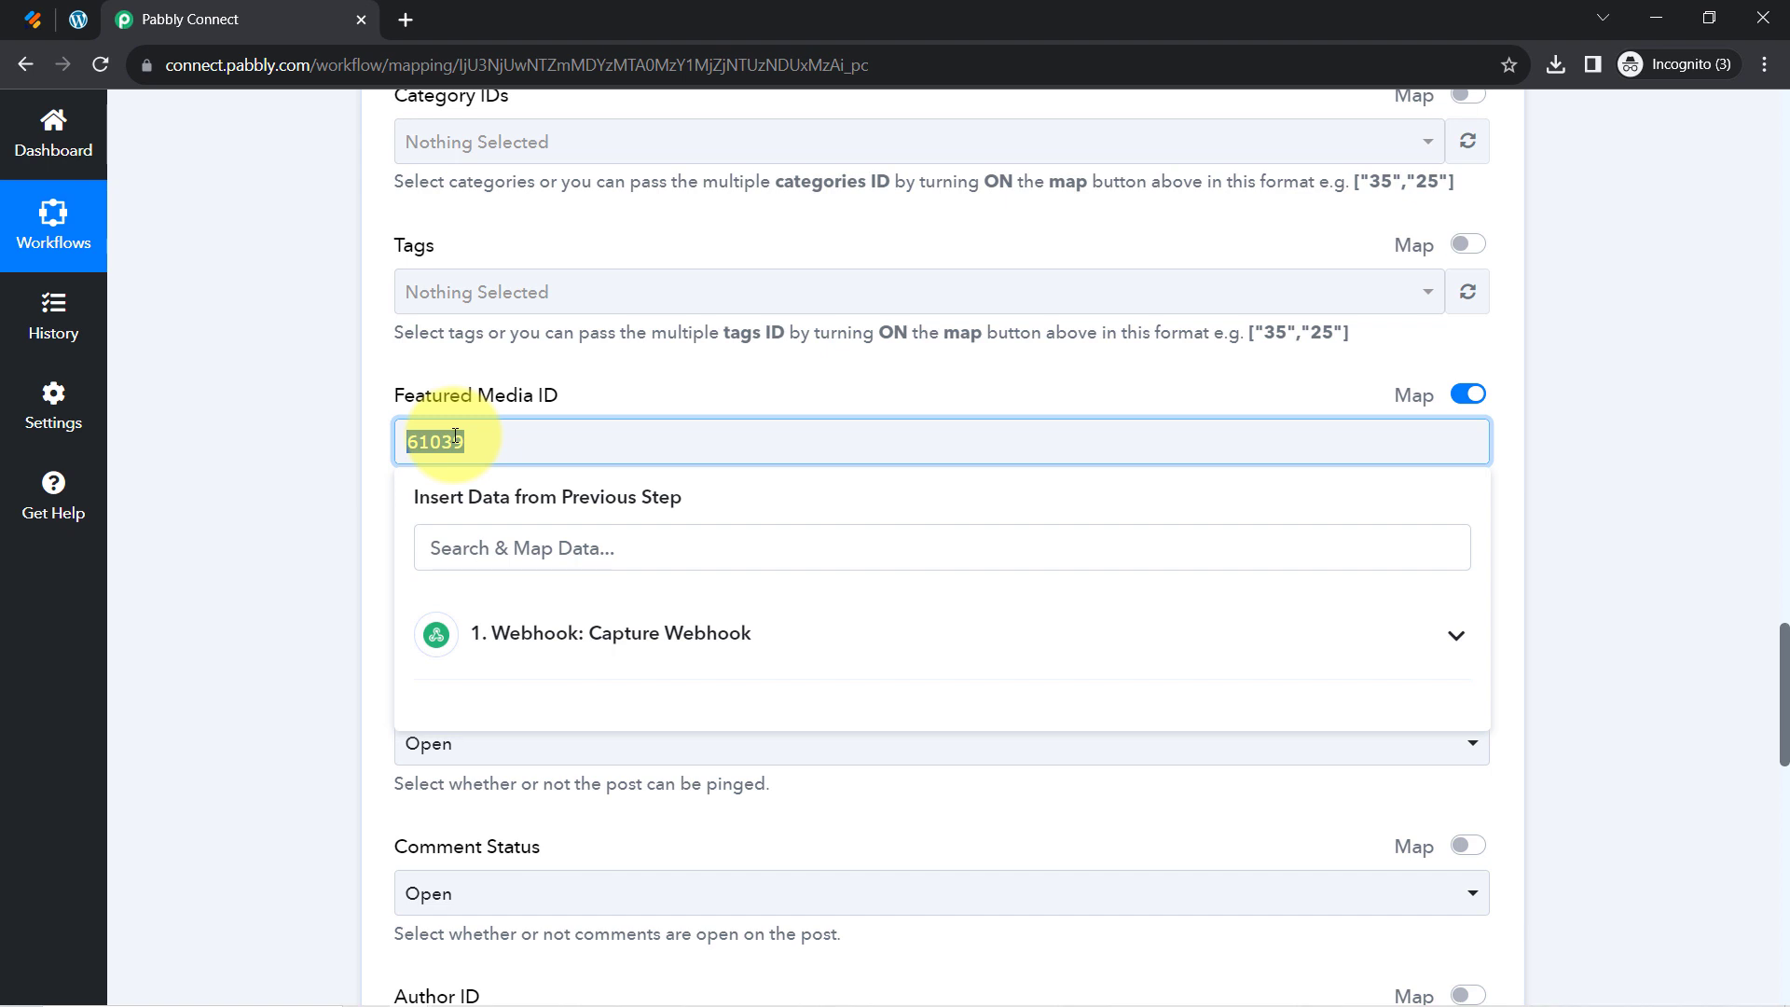
click(319, 477)
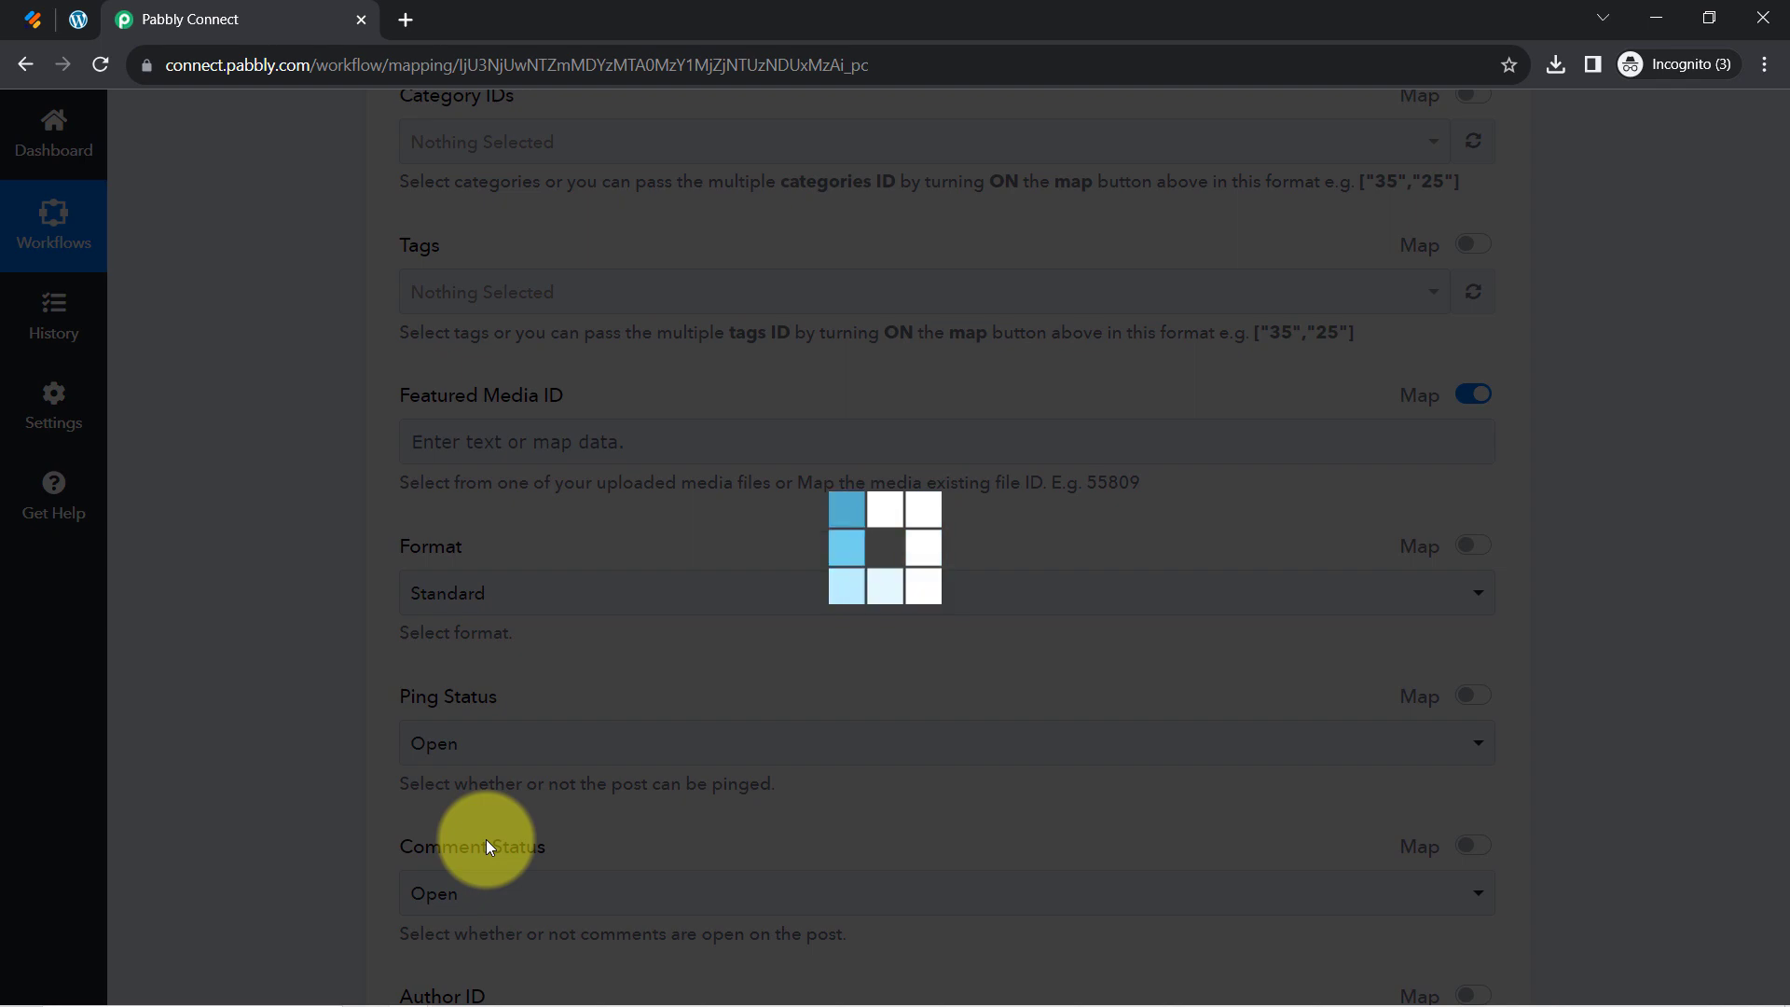
Keep the current Author ID and run Save & Send Test Request, returning post Id 61061
scroll(323, 751, down, 9)
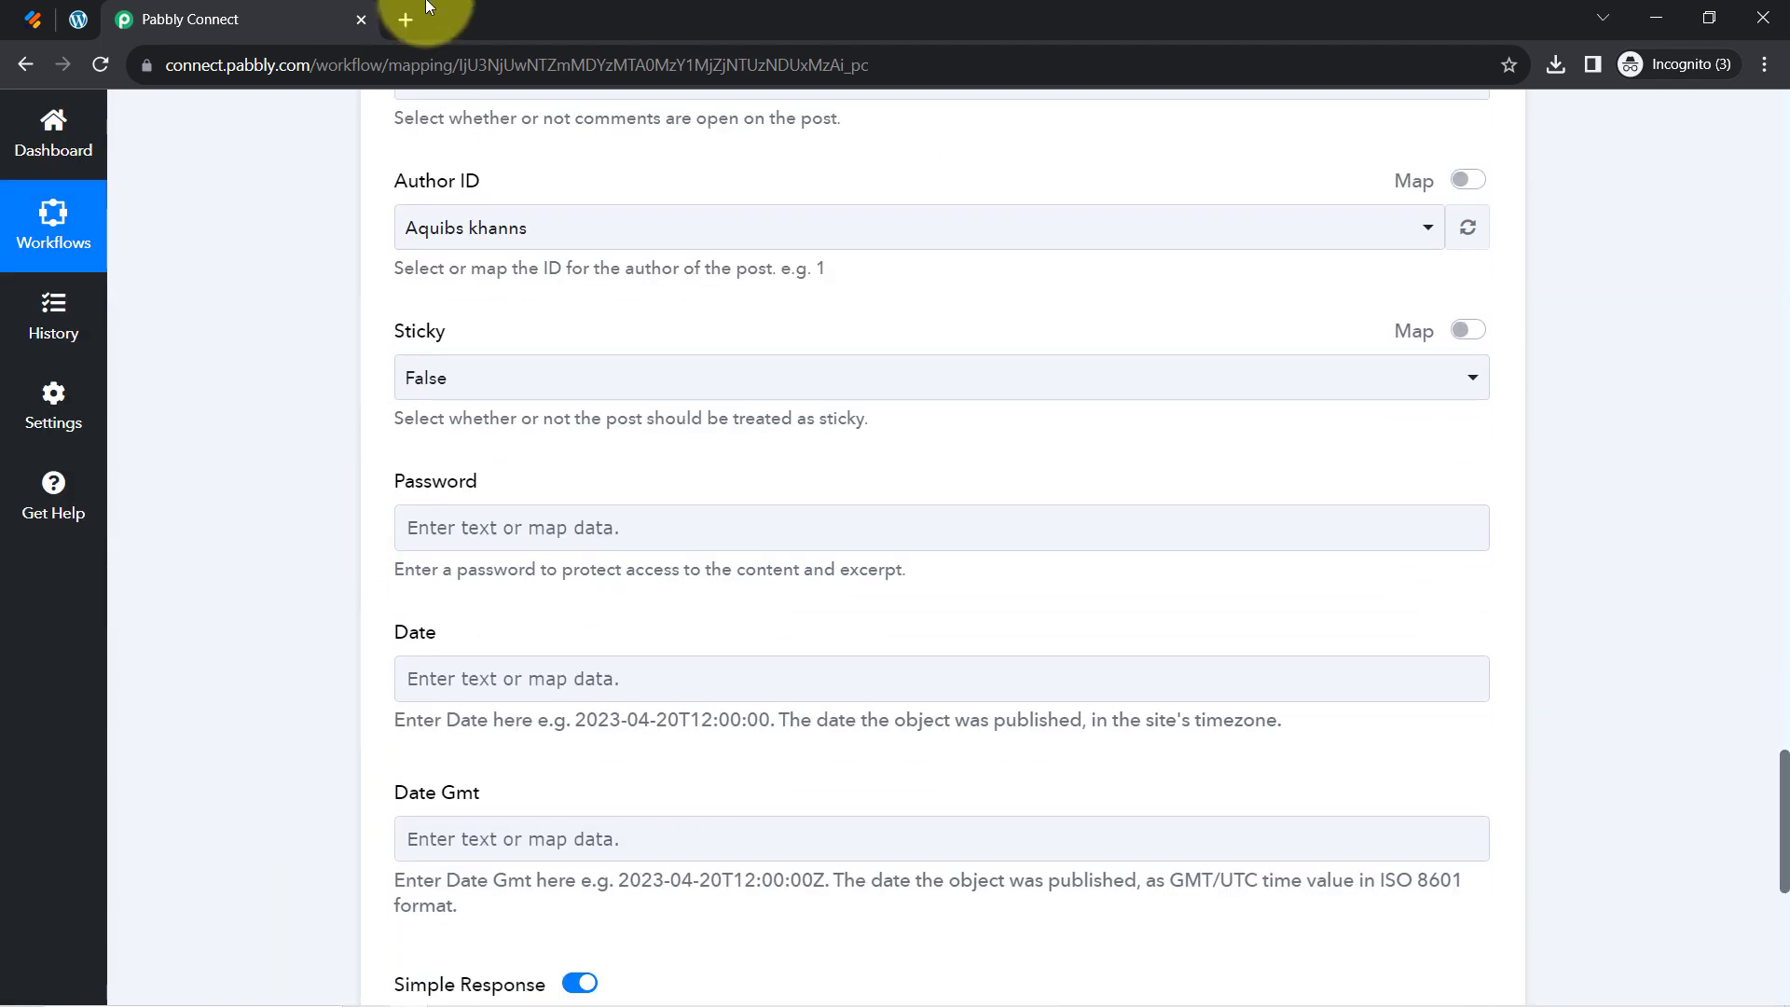
click(476, 227)
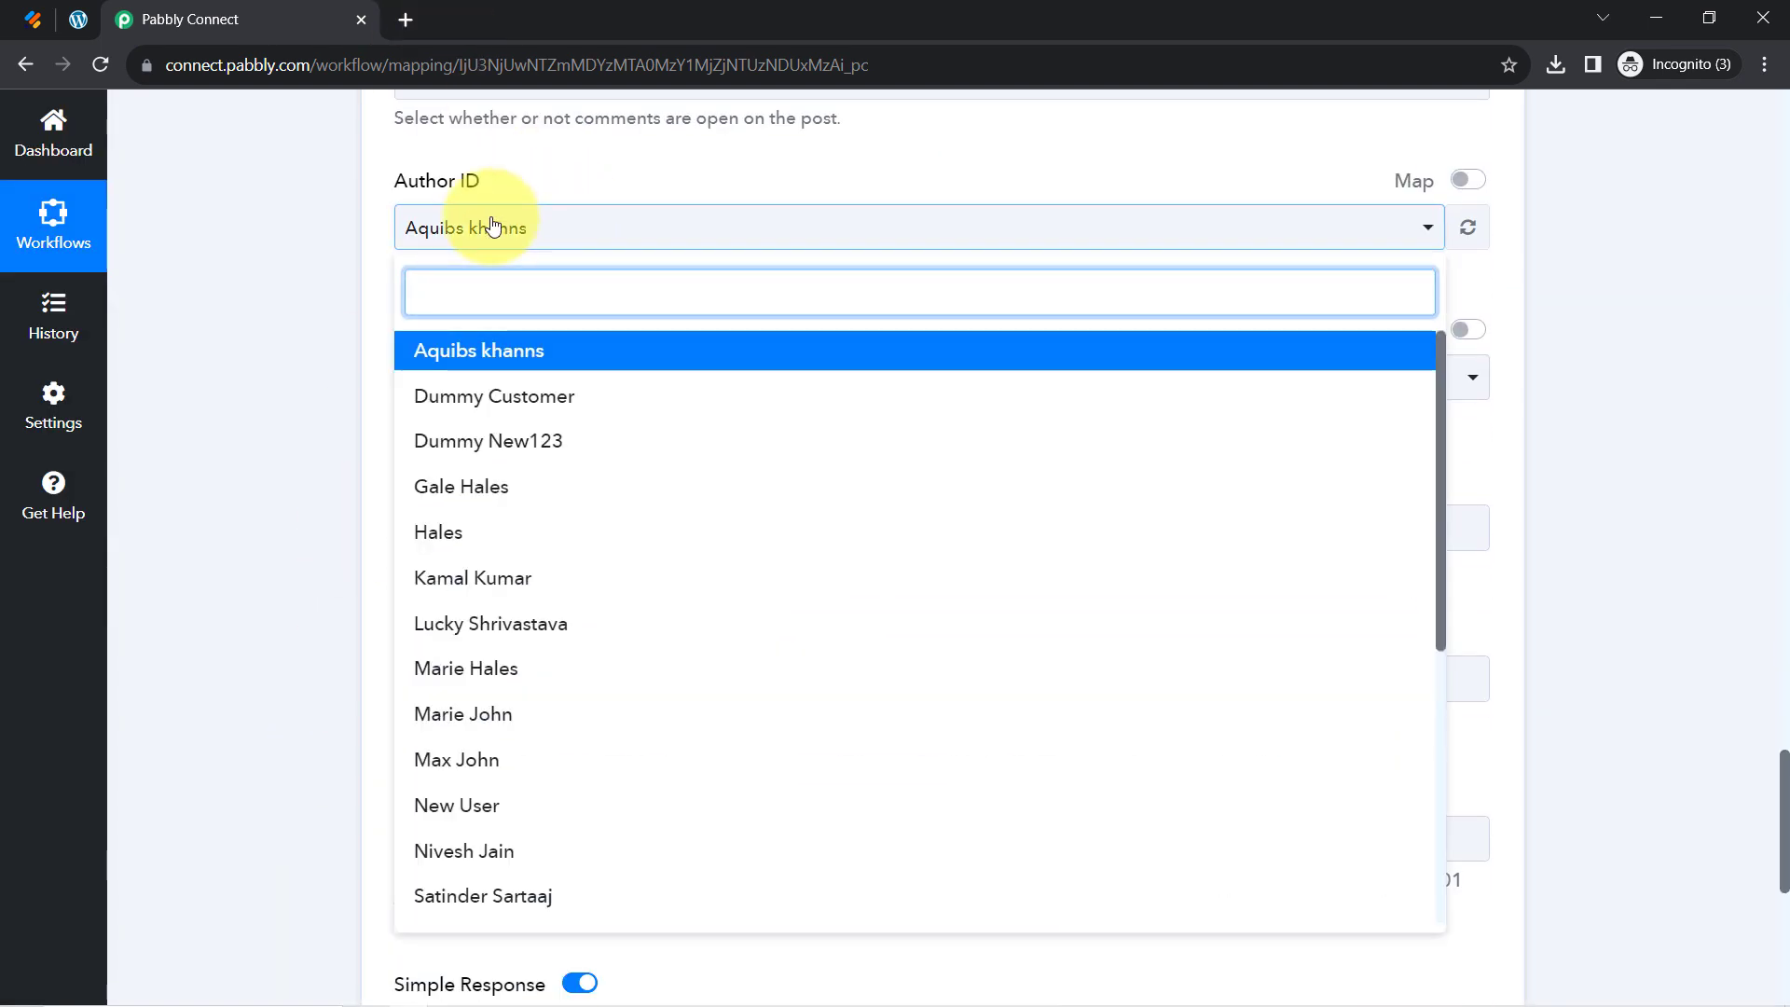
click(235, 334)
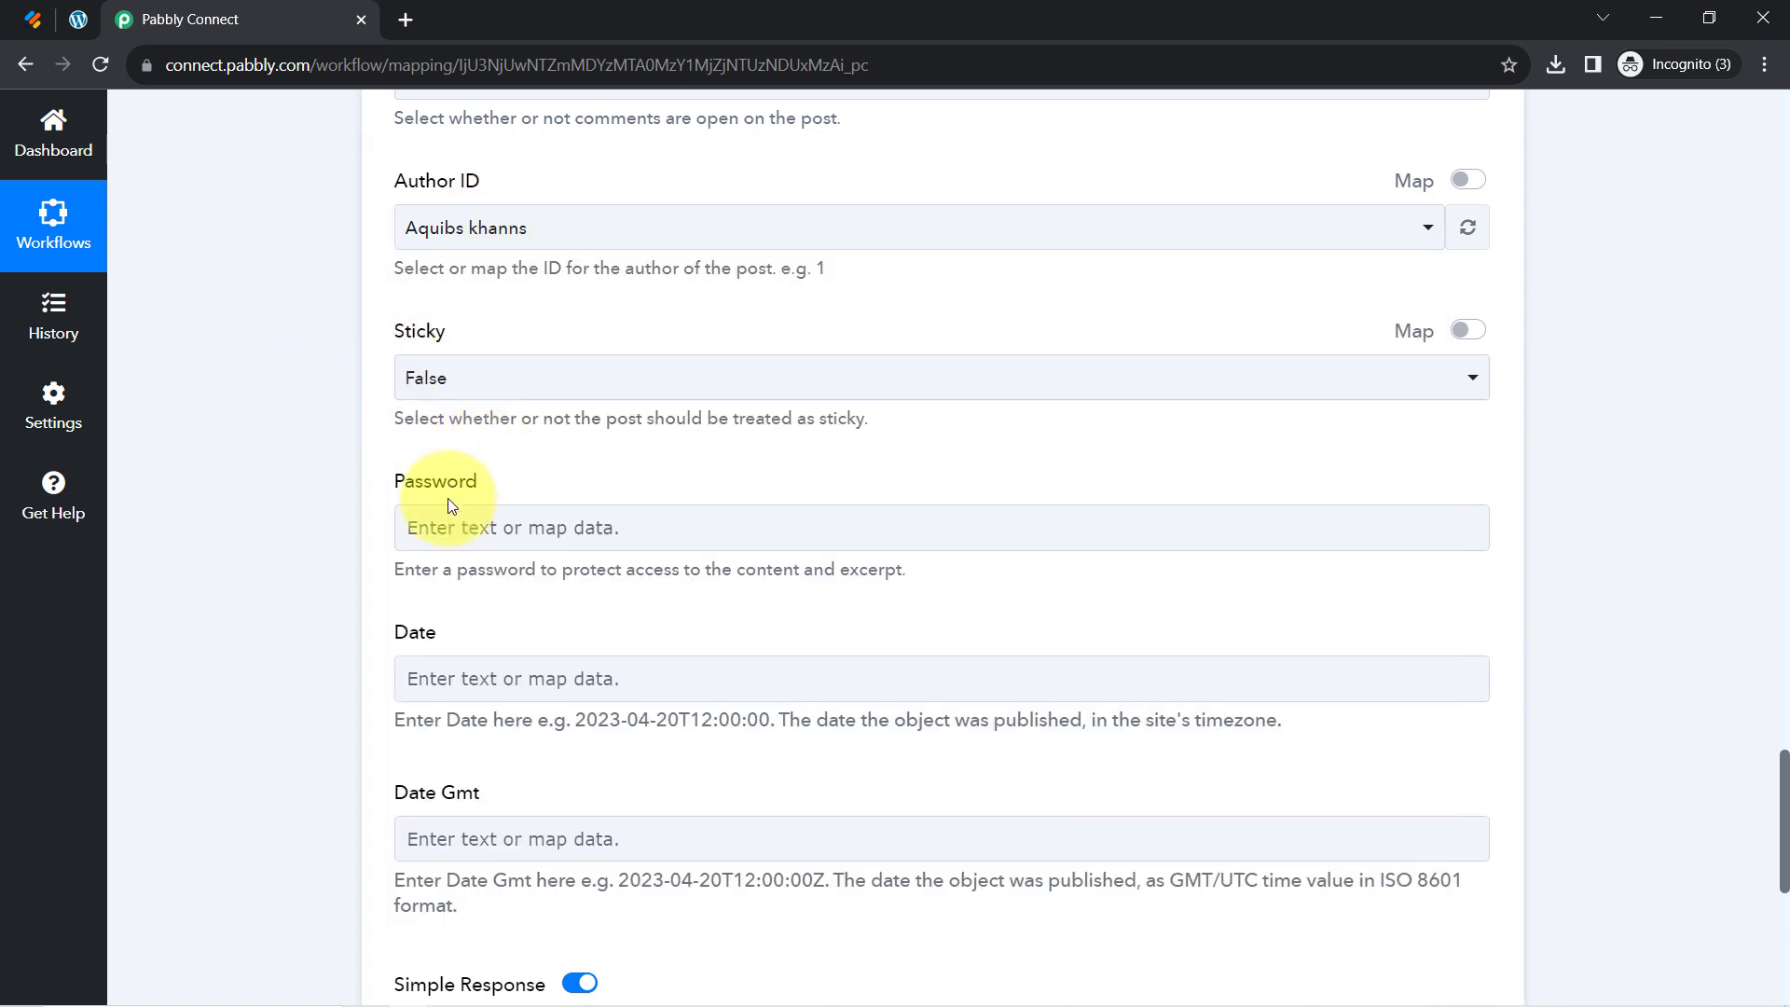
scroll(362, 587, down, 3)
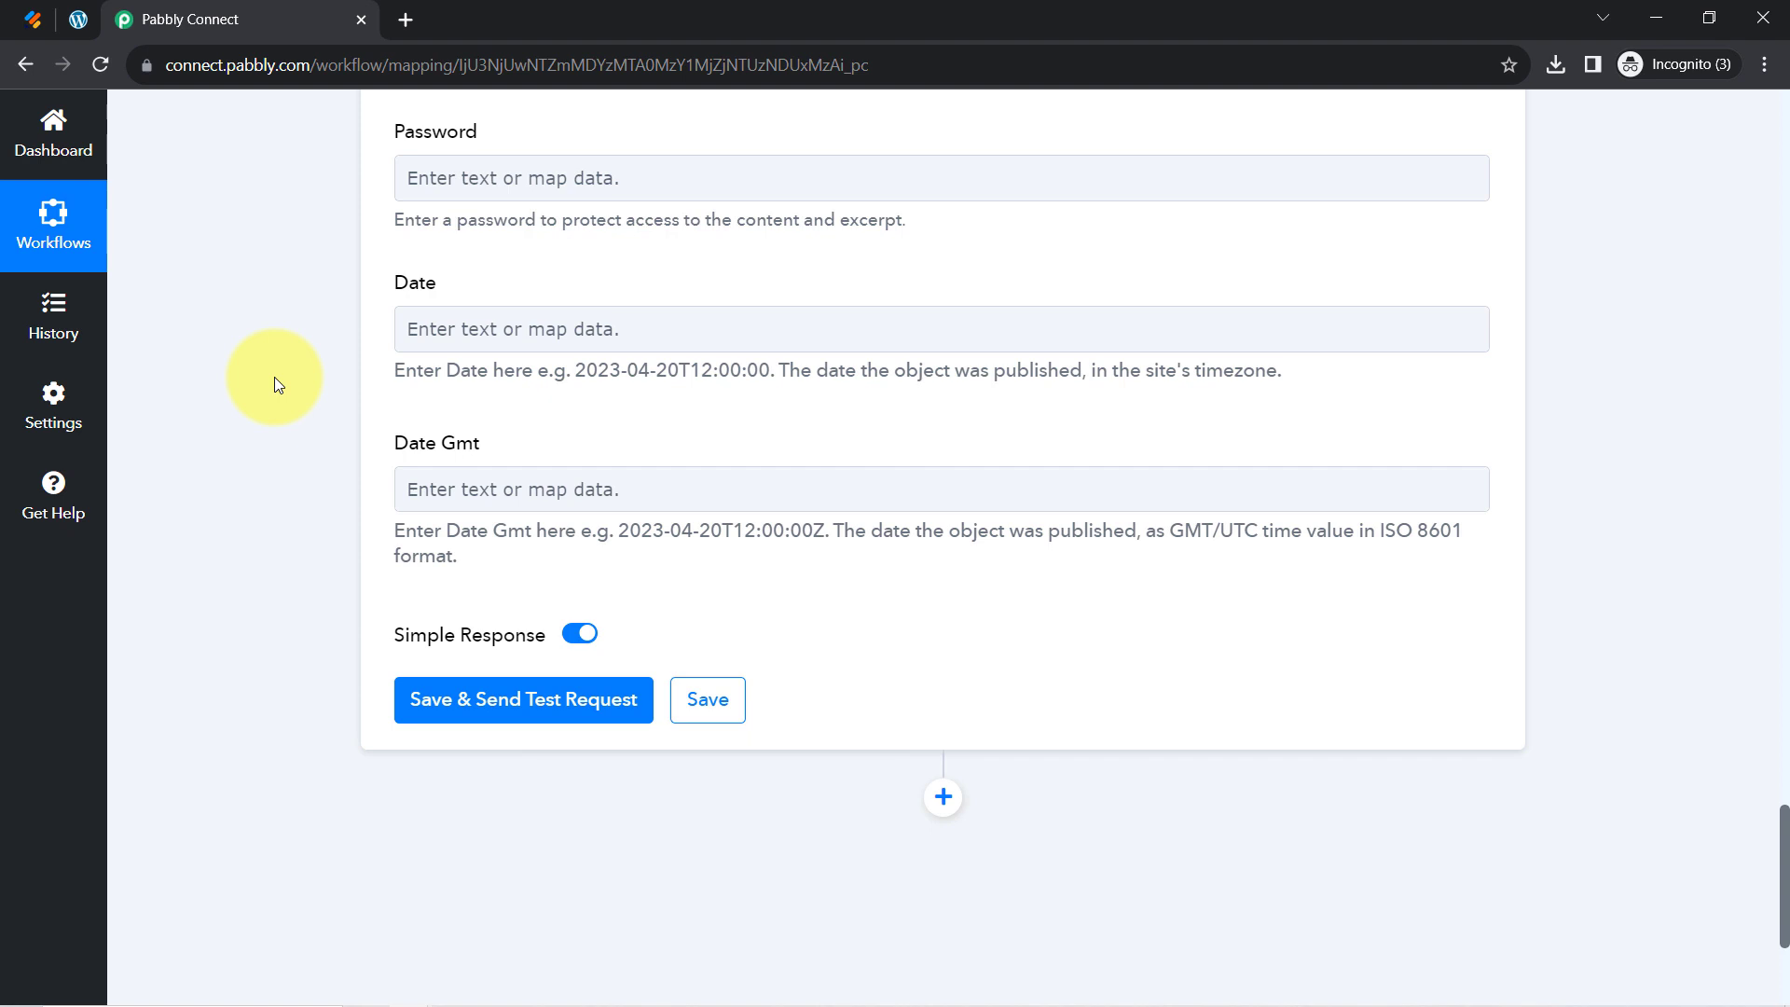
click(467, 698)
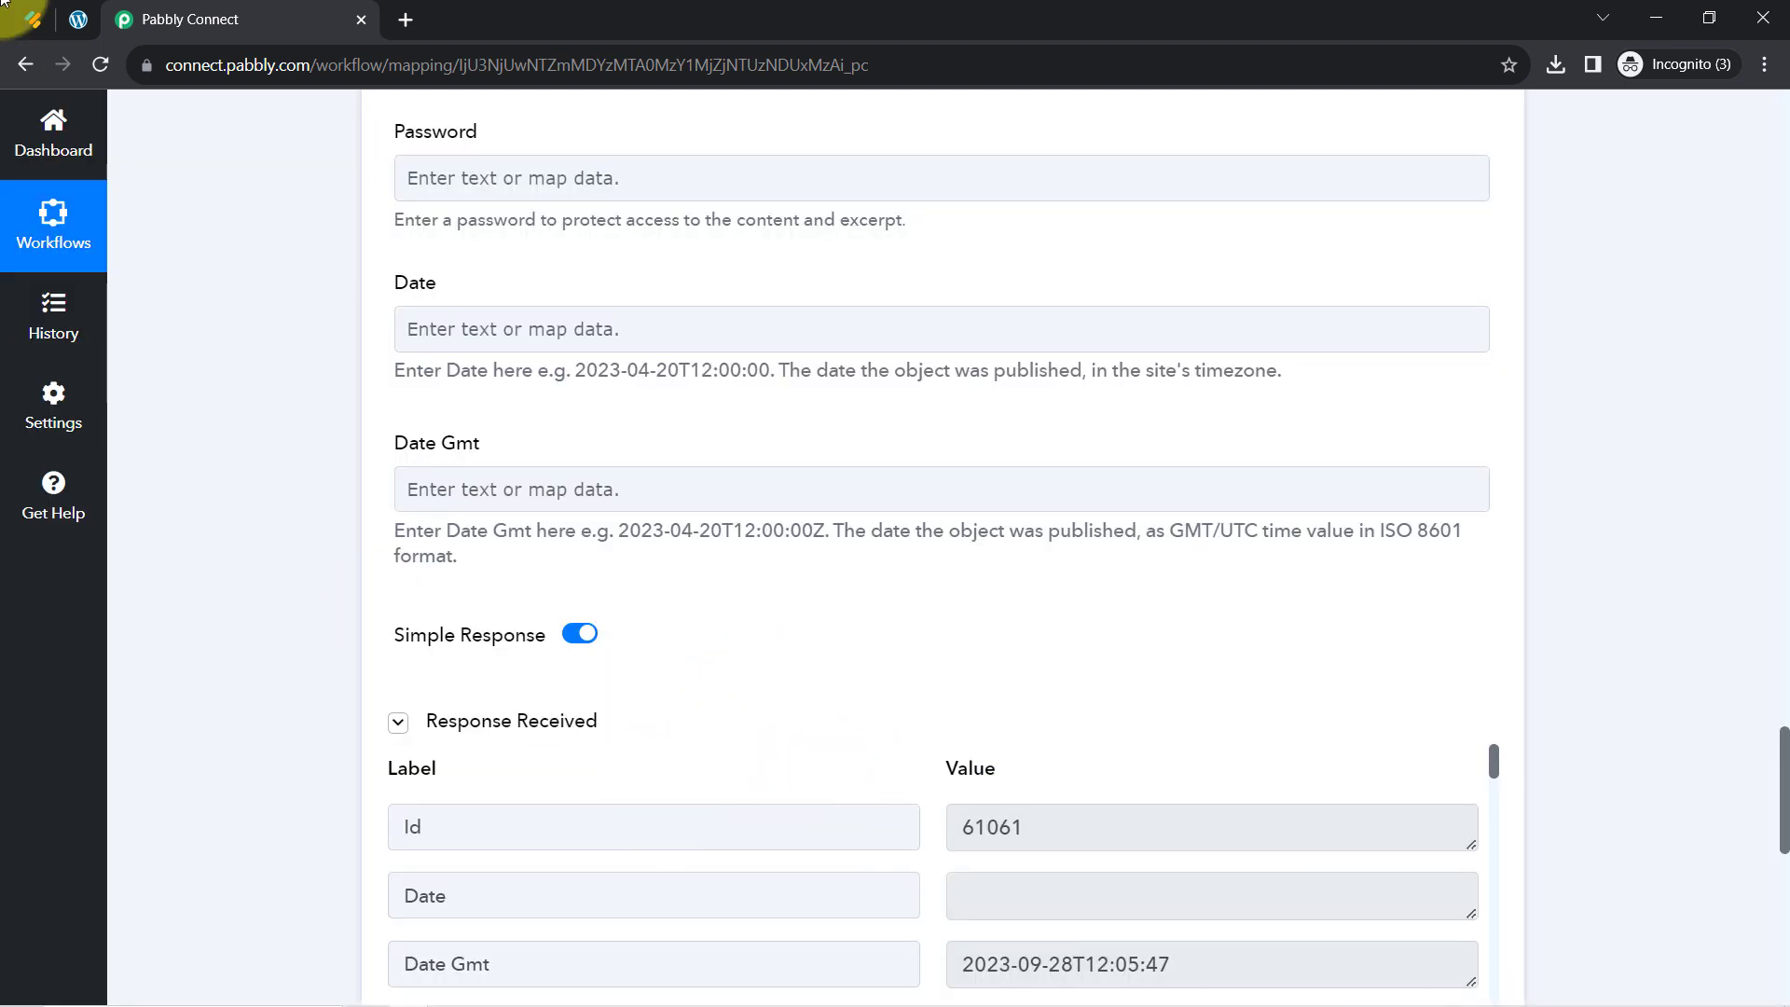
click(80, 20)
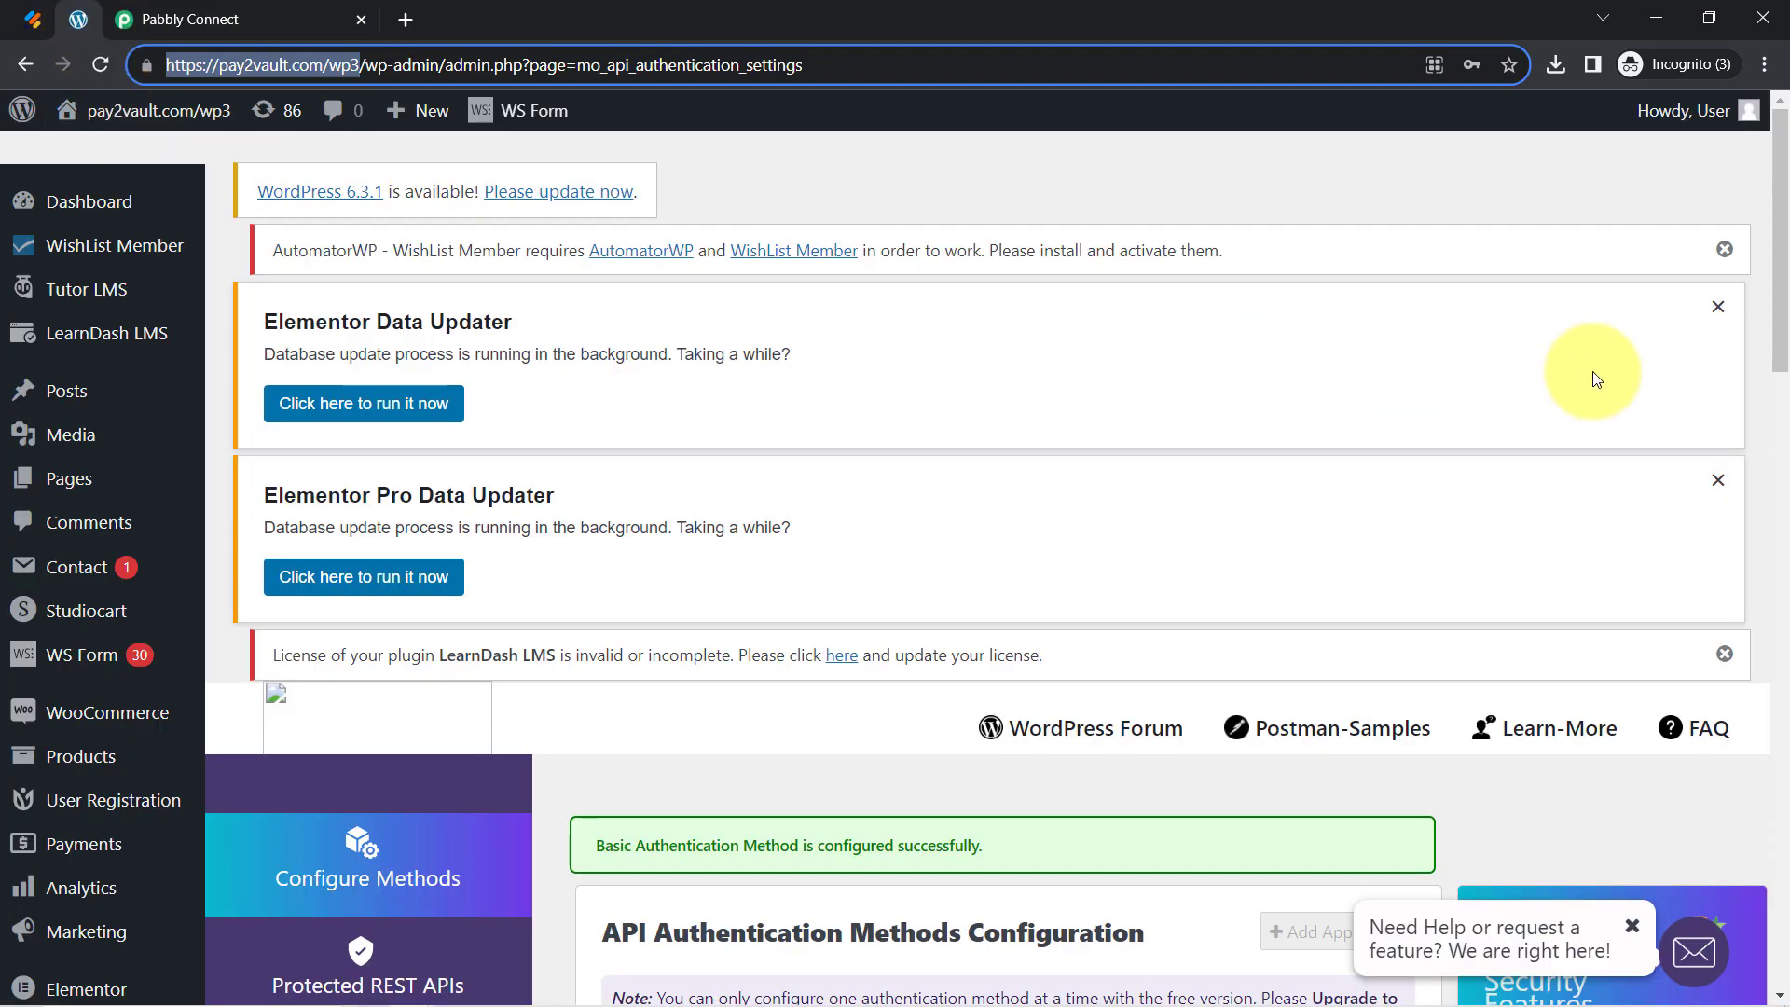
Dismiss the AutomatorWP, Elementor, Elementor Pro and LearnDash admin notices
click(1724, 249)
click(1725, 249)
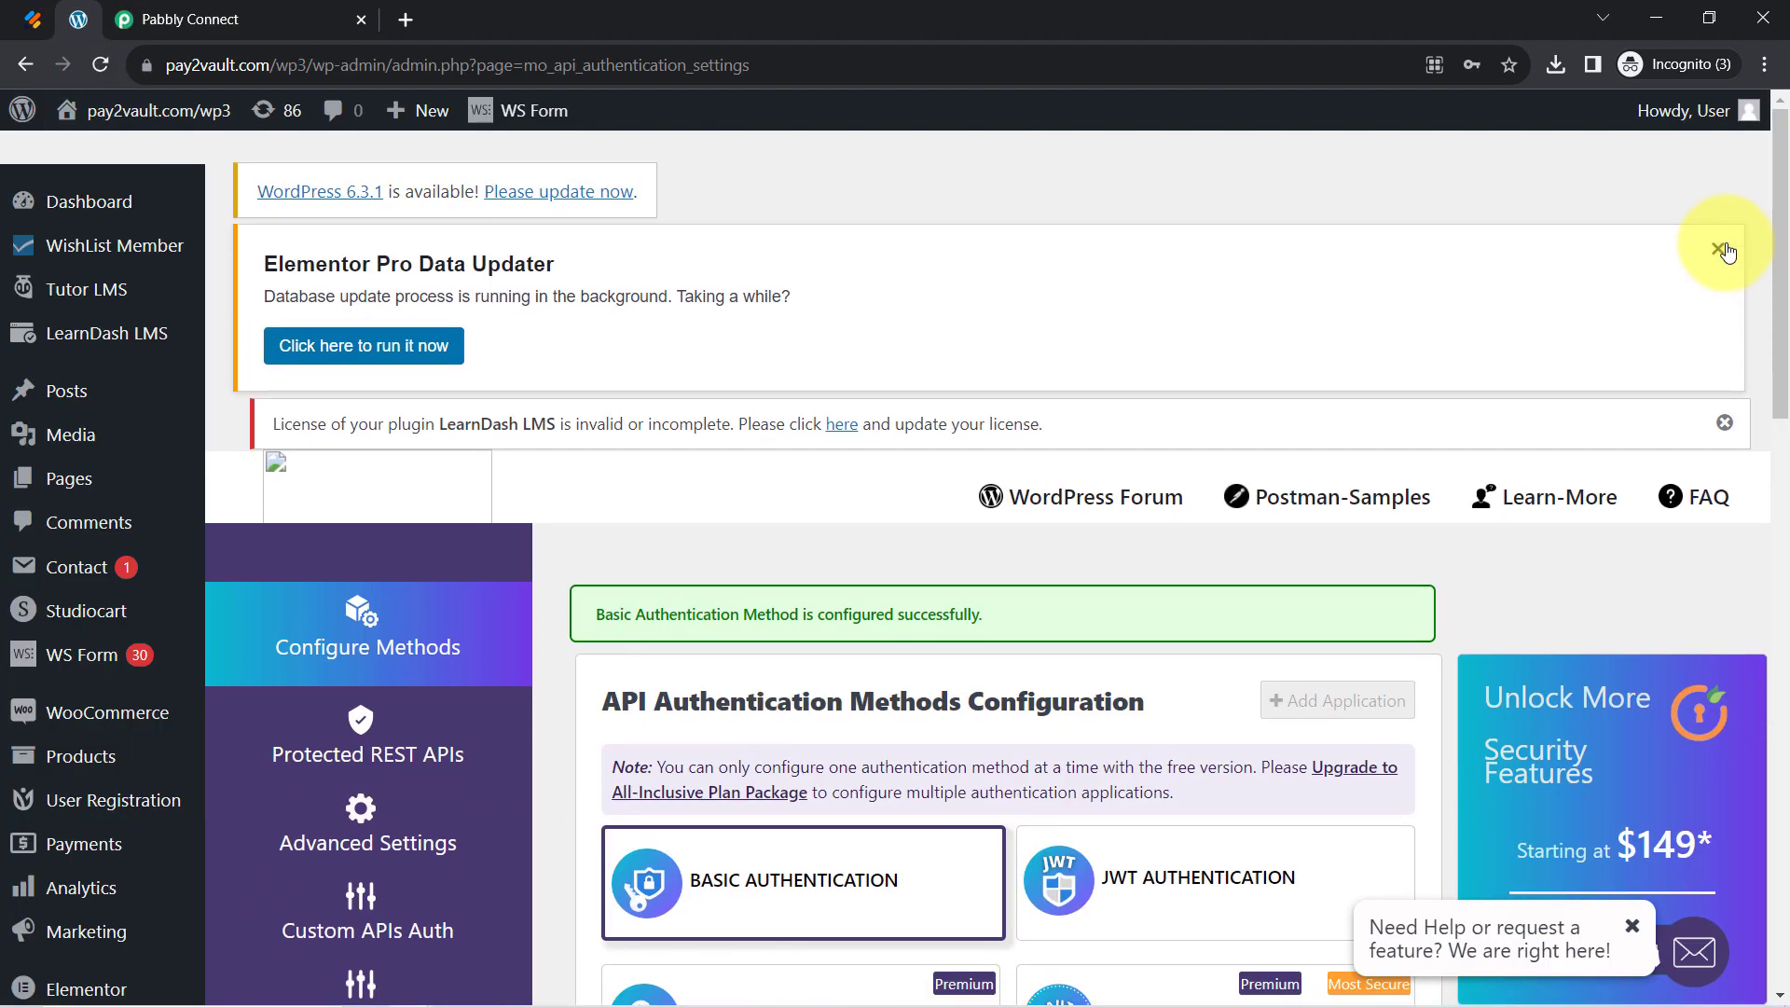
click(1725, 249)
click(1725, 249)
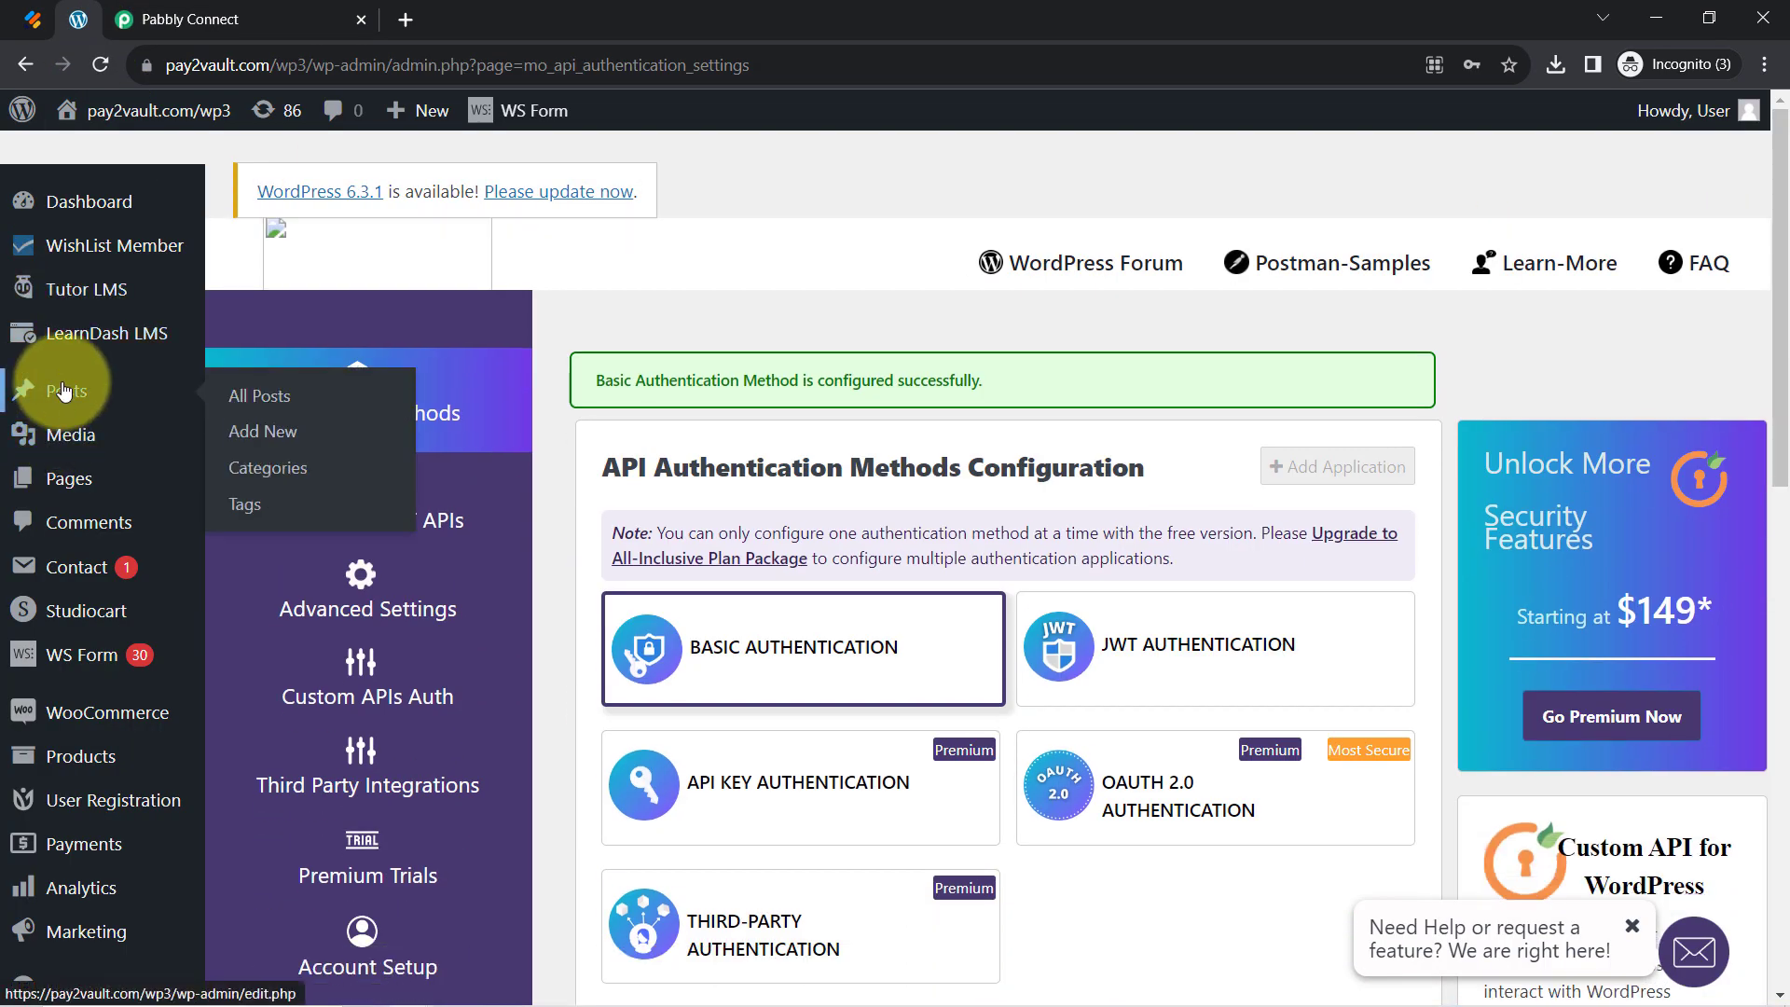
From All Posts, open the first post's View link in a new tab placed after Pabbly Connect
click(67, 390)
mouse_move(70, 108)
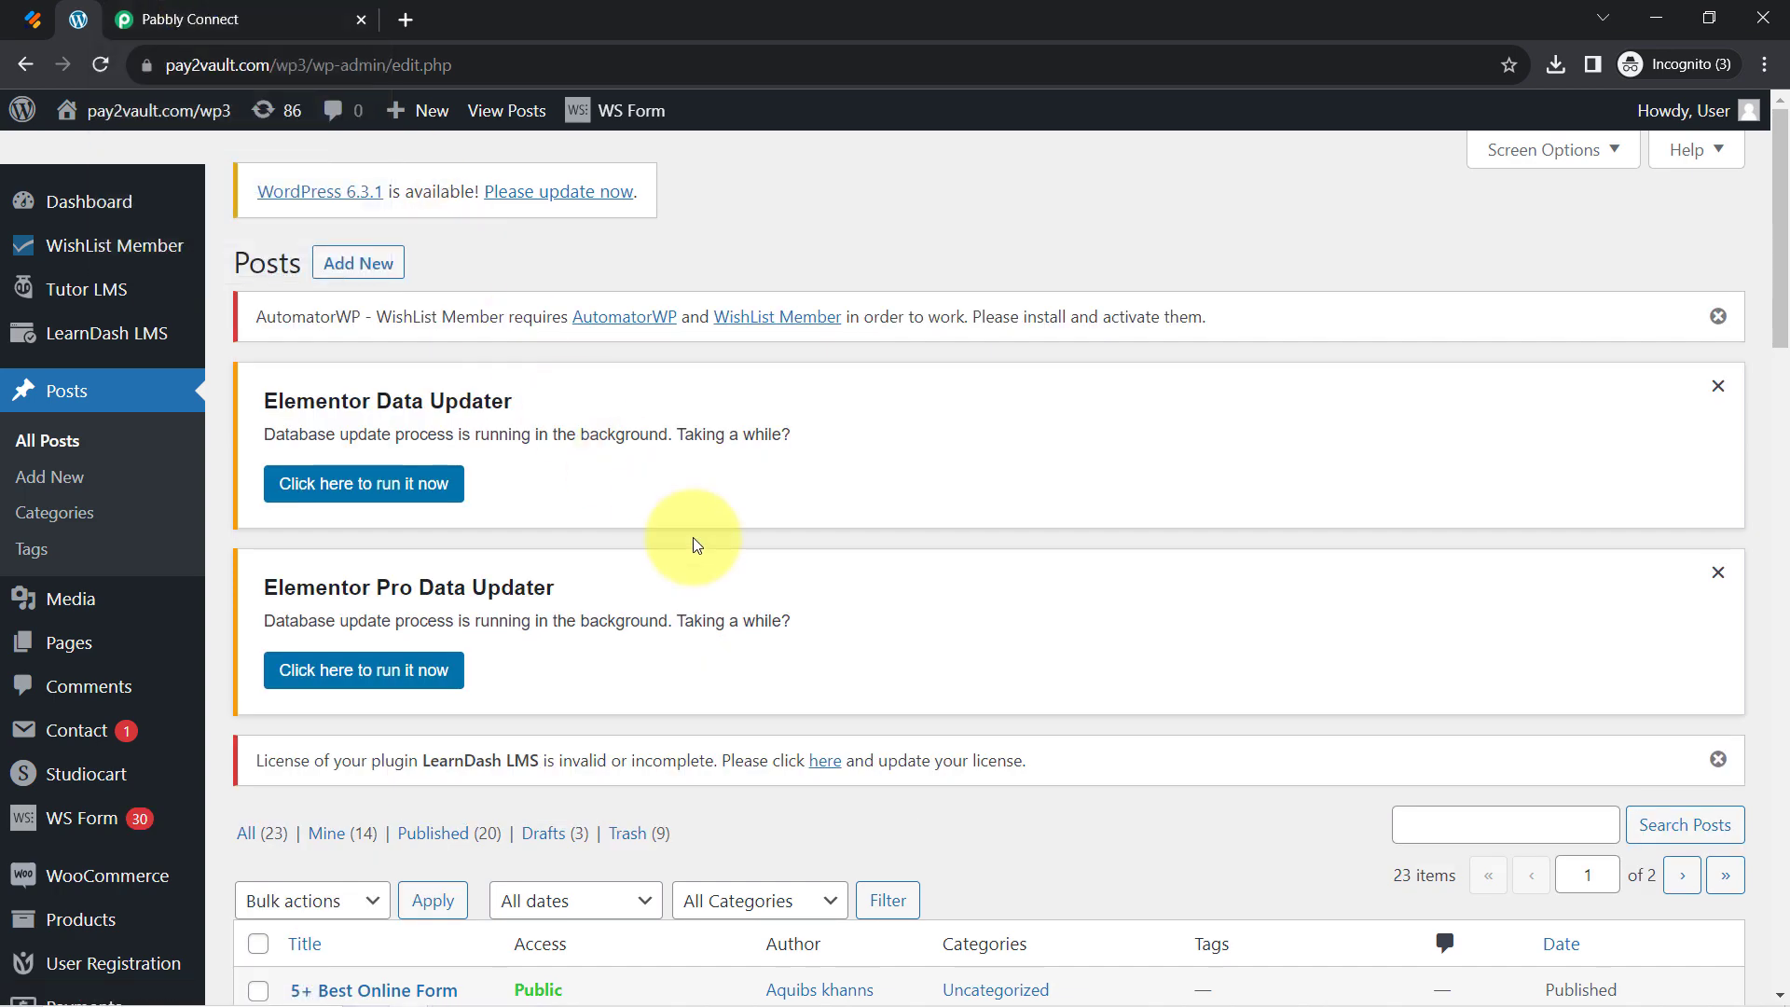
scroll(691, 544, down, 5)
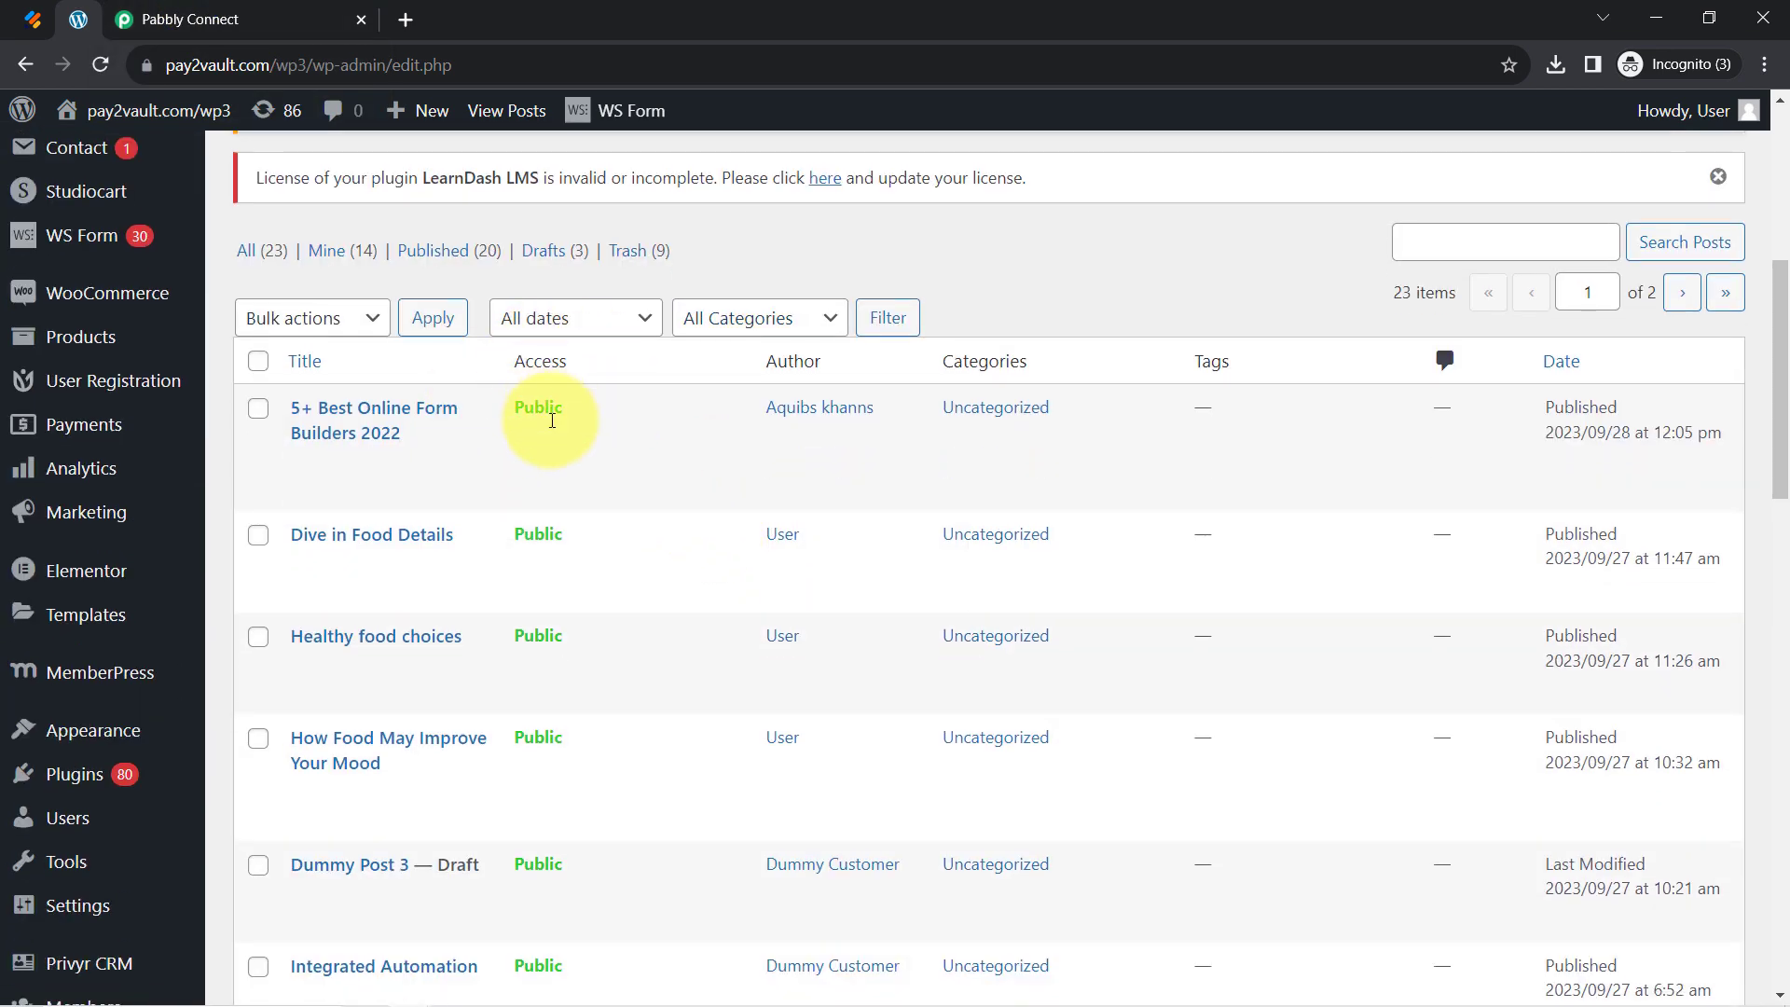
mouse_move(444, 460)
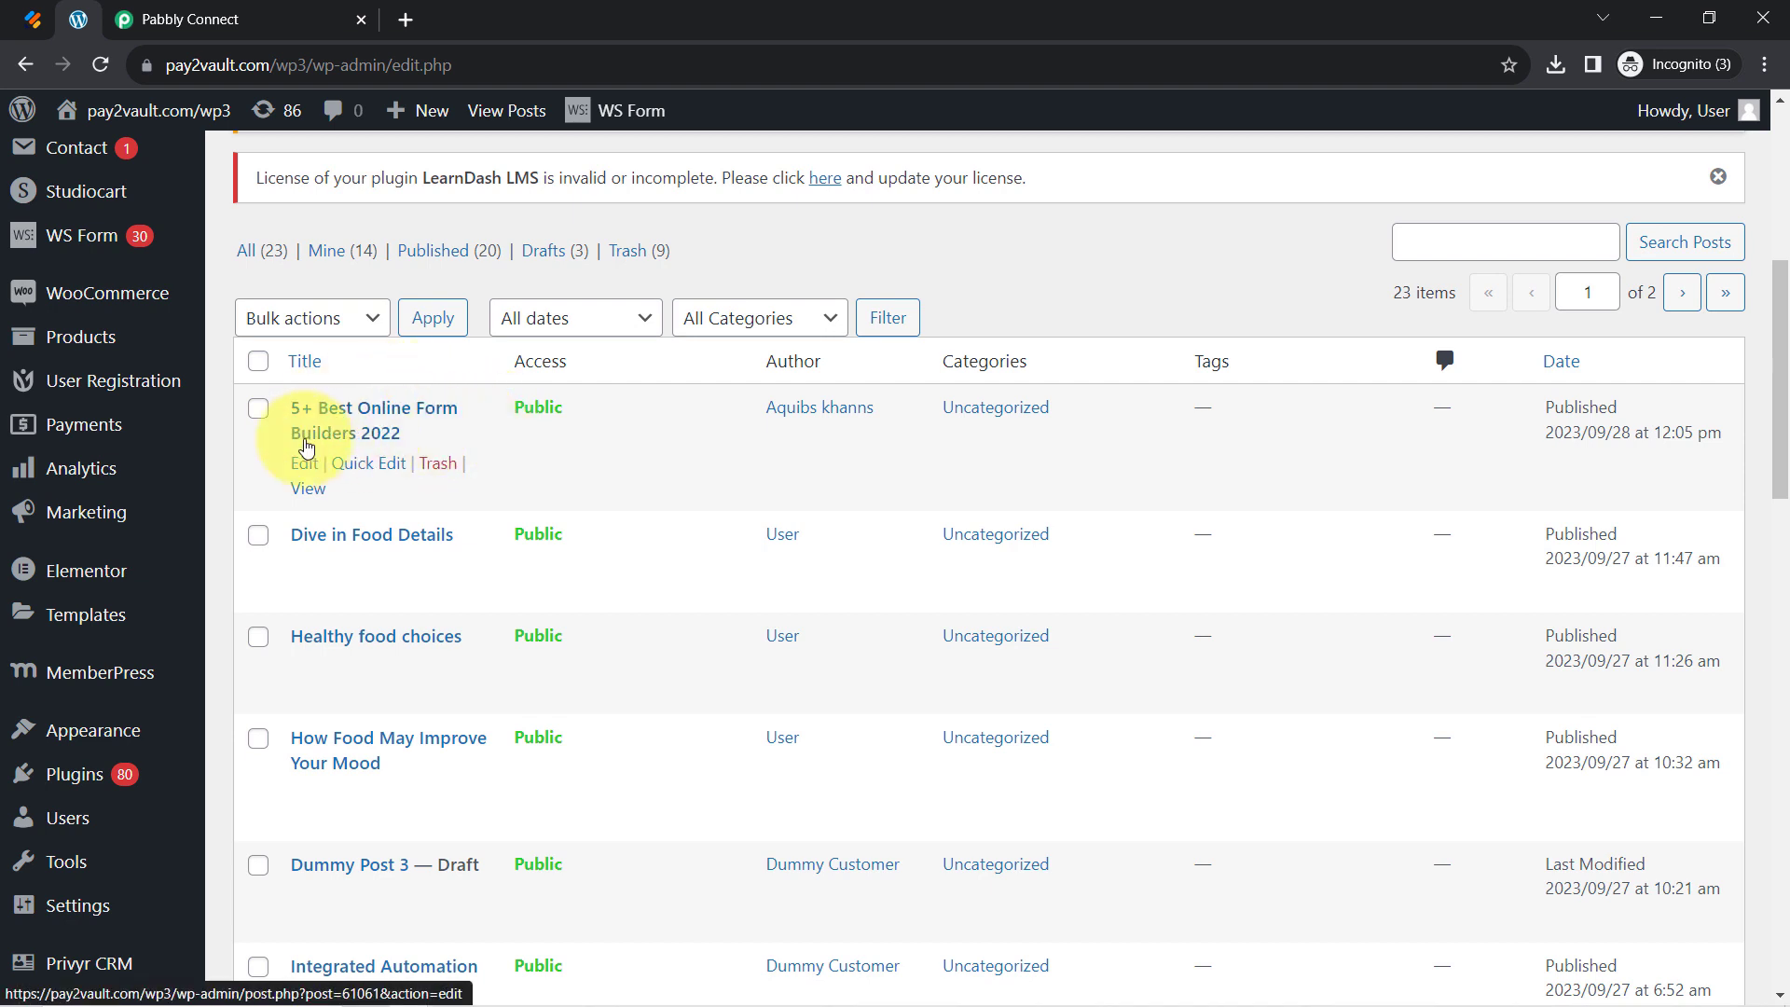
right_click(308, 488)
click(354, 497)
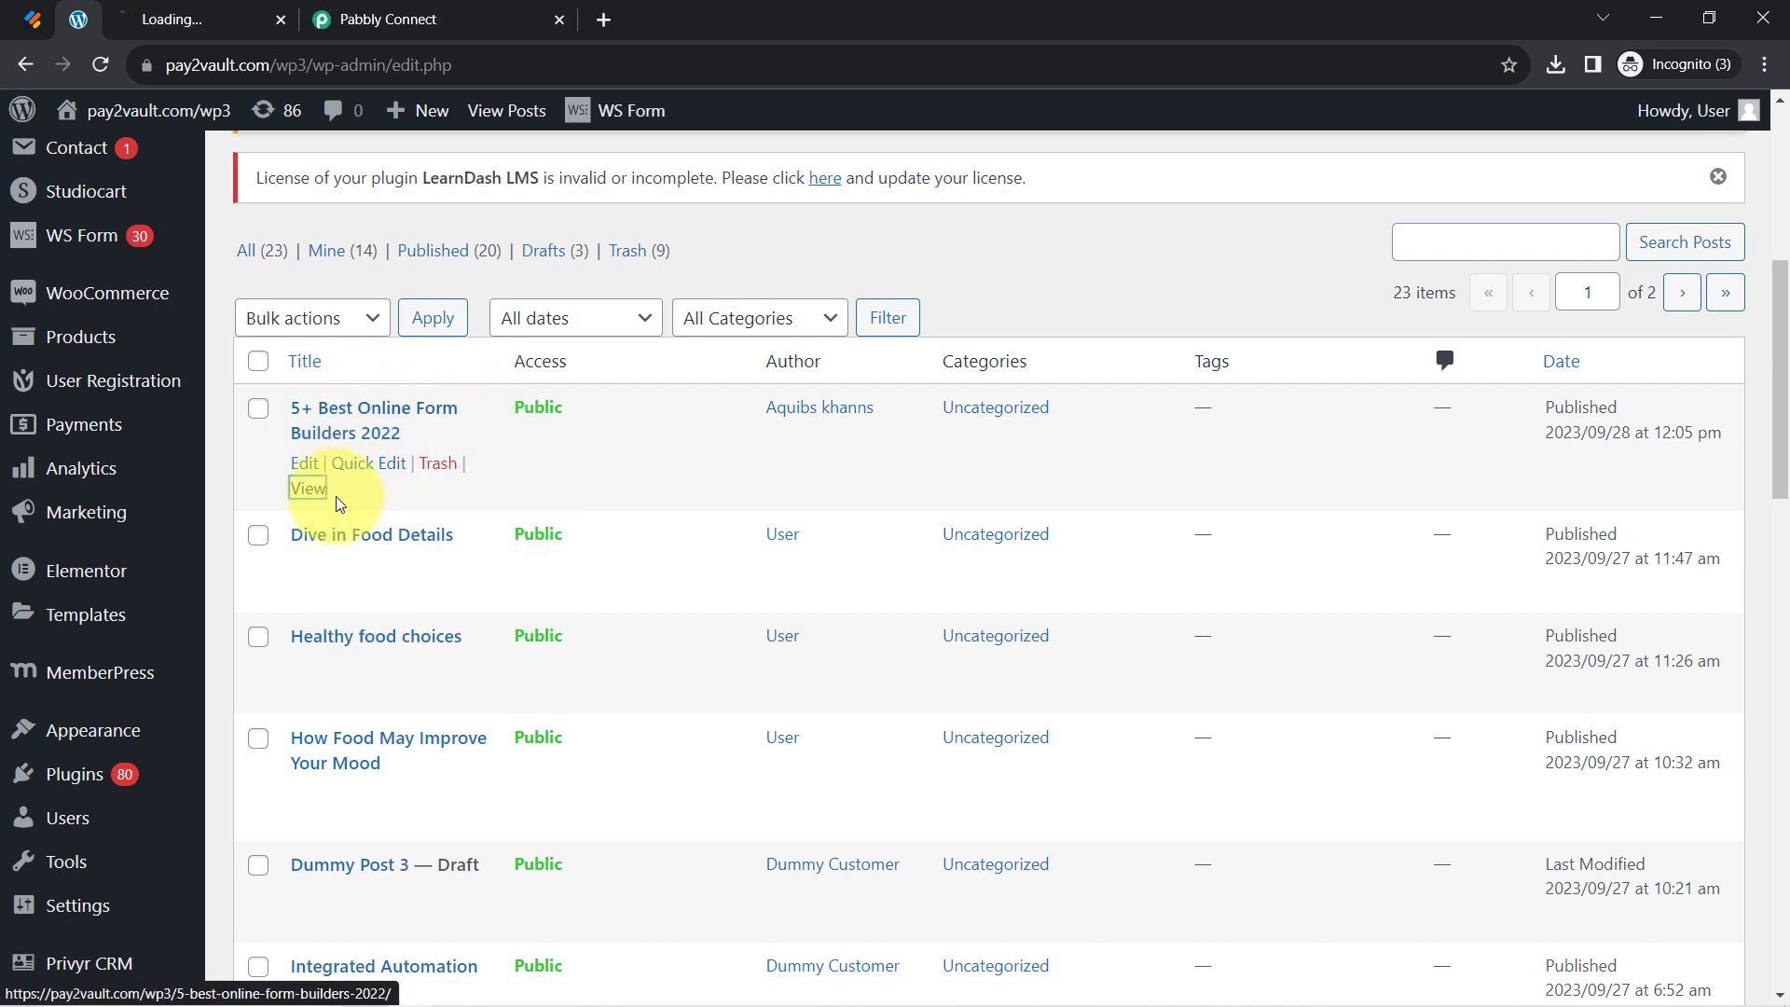
drag(238, 17, 535, 28)
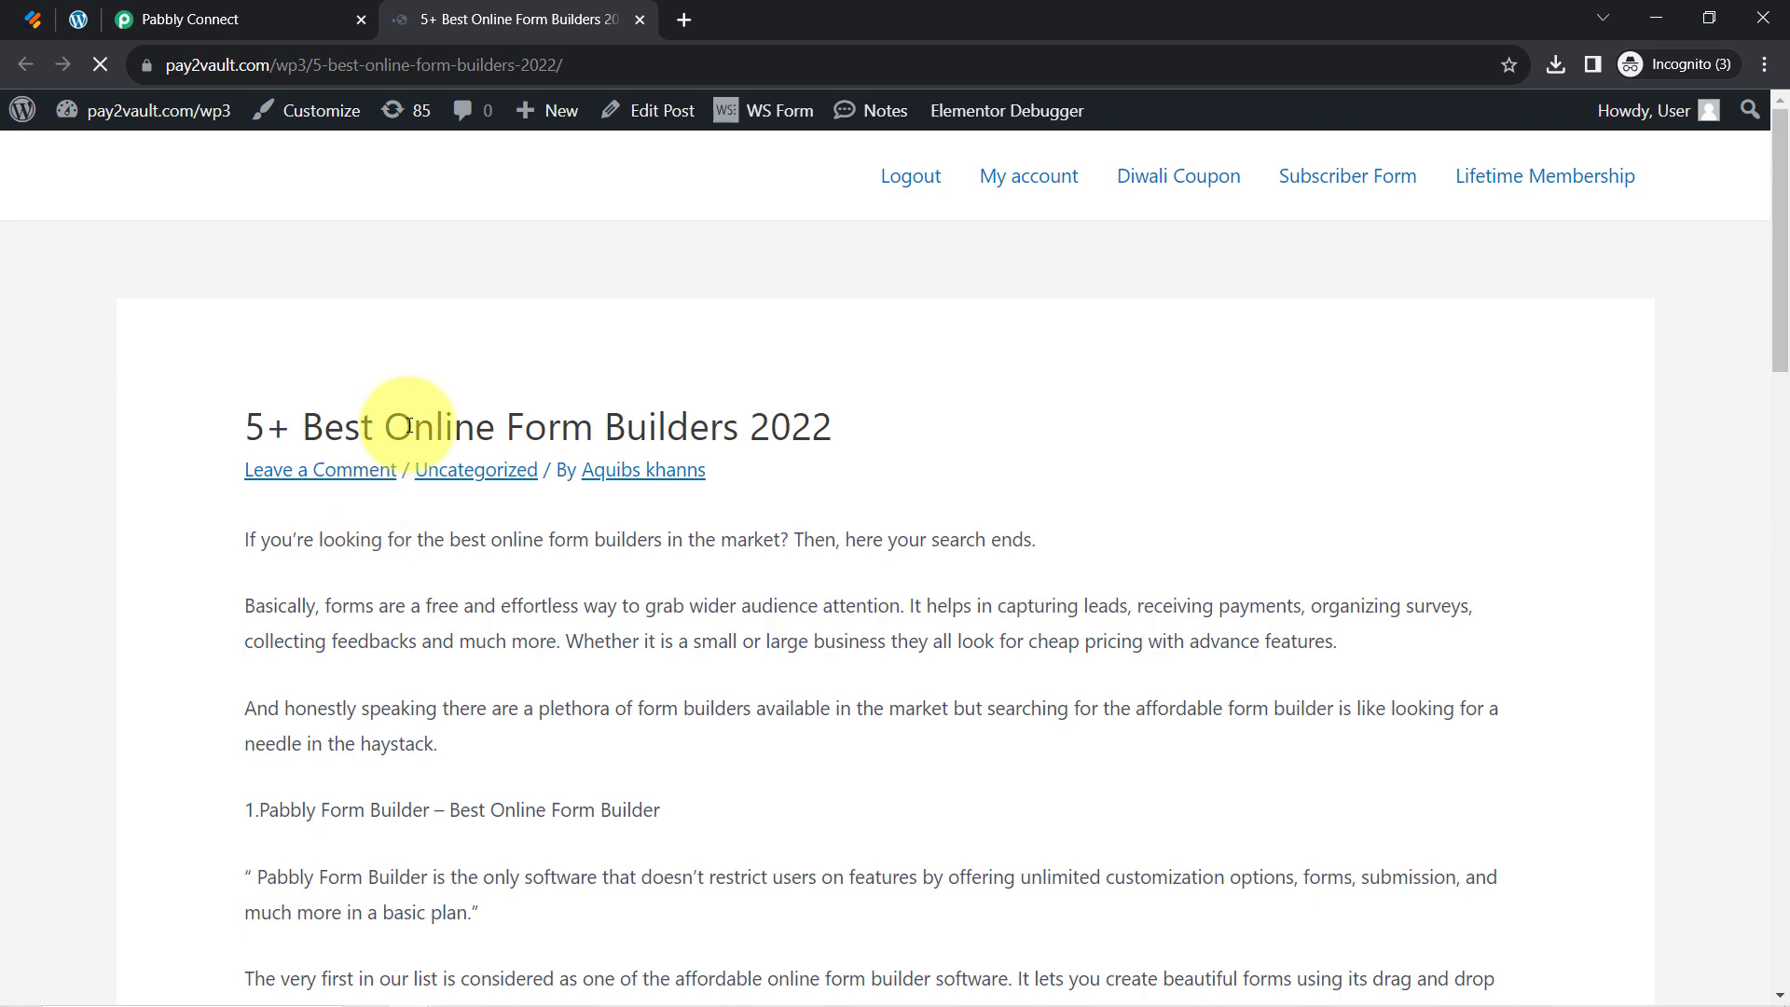
Copy the post title and find it in the Pabbly Connect workflow page
triple_click(408, 426)
key(ctrl+c)
click(241, 19)
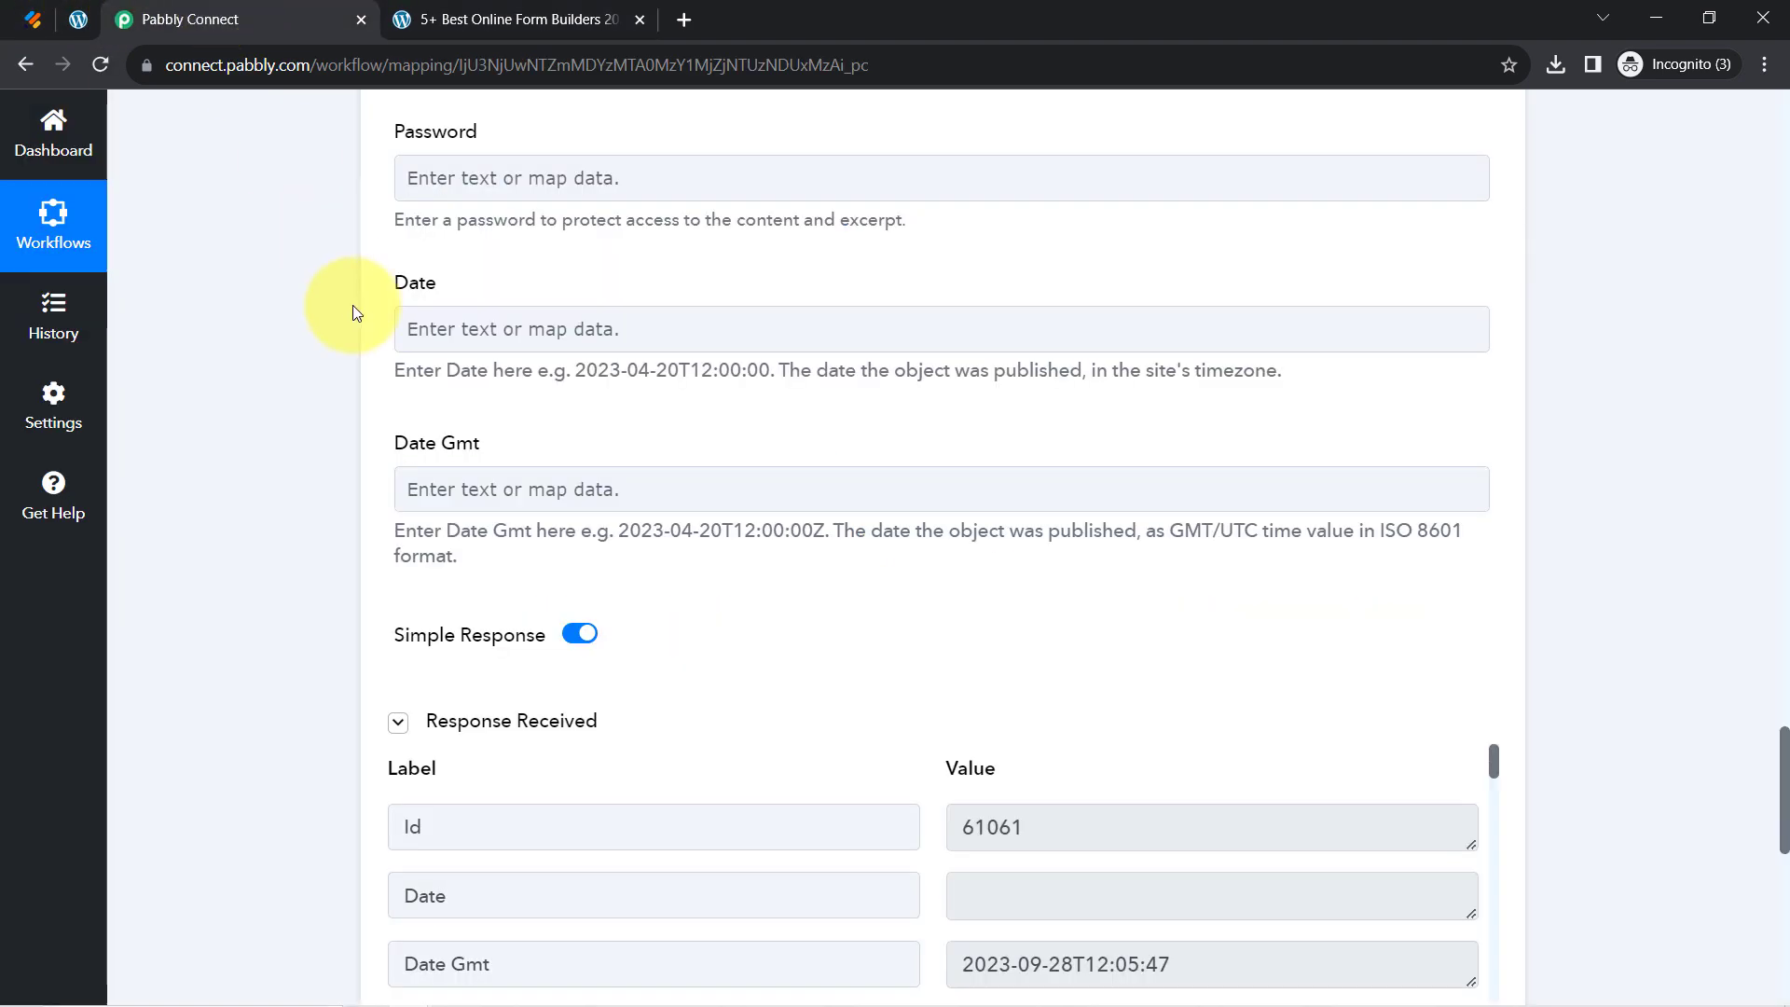
key(ctrl+f)
key(ctrl+v)
key(Return)
key(Return)
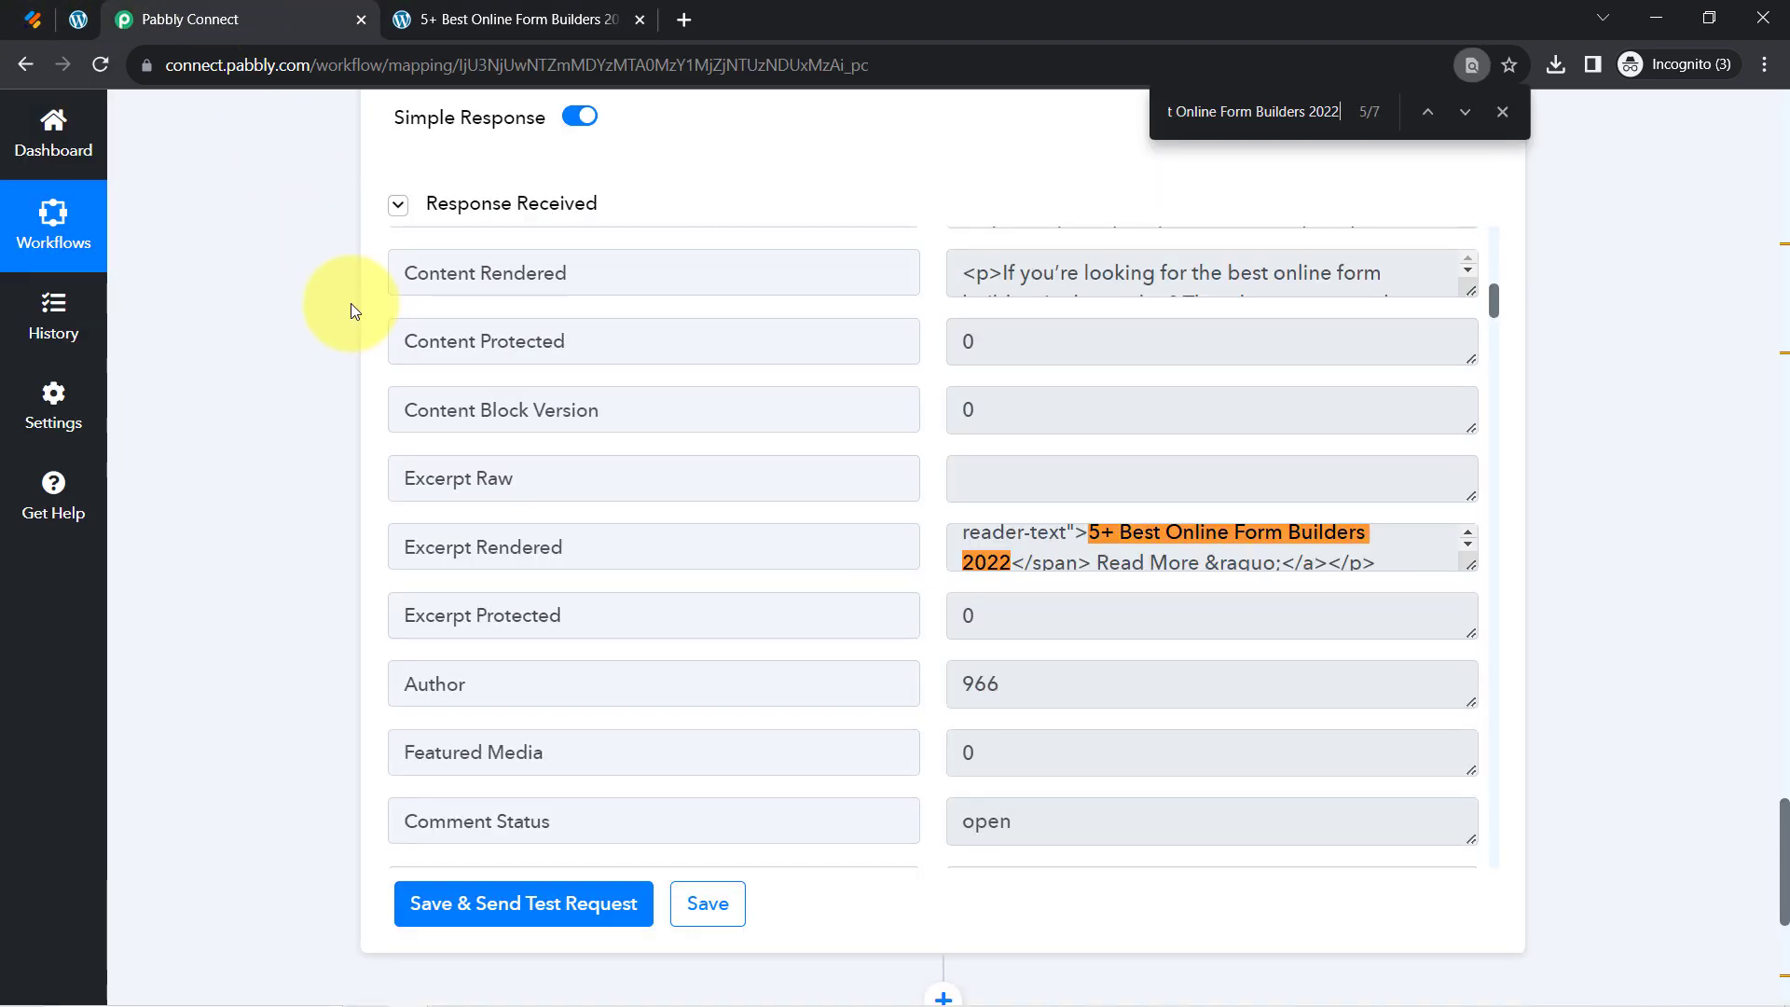
Copy the post's first paragraph and search for it in Pabbly's Response Received section
click(514, 19)
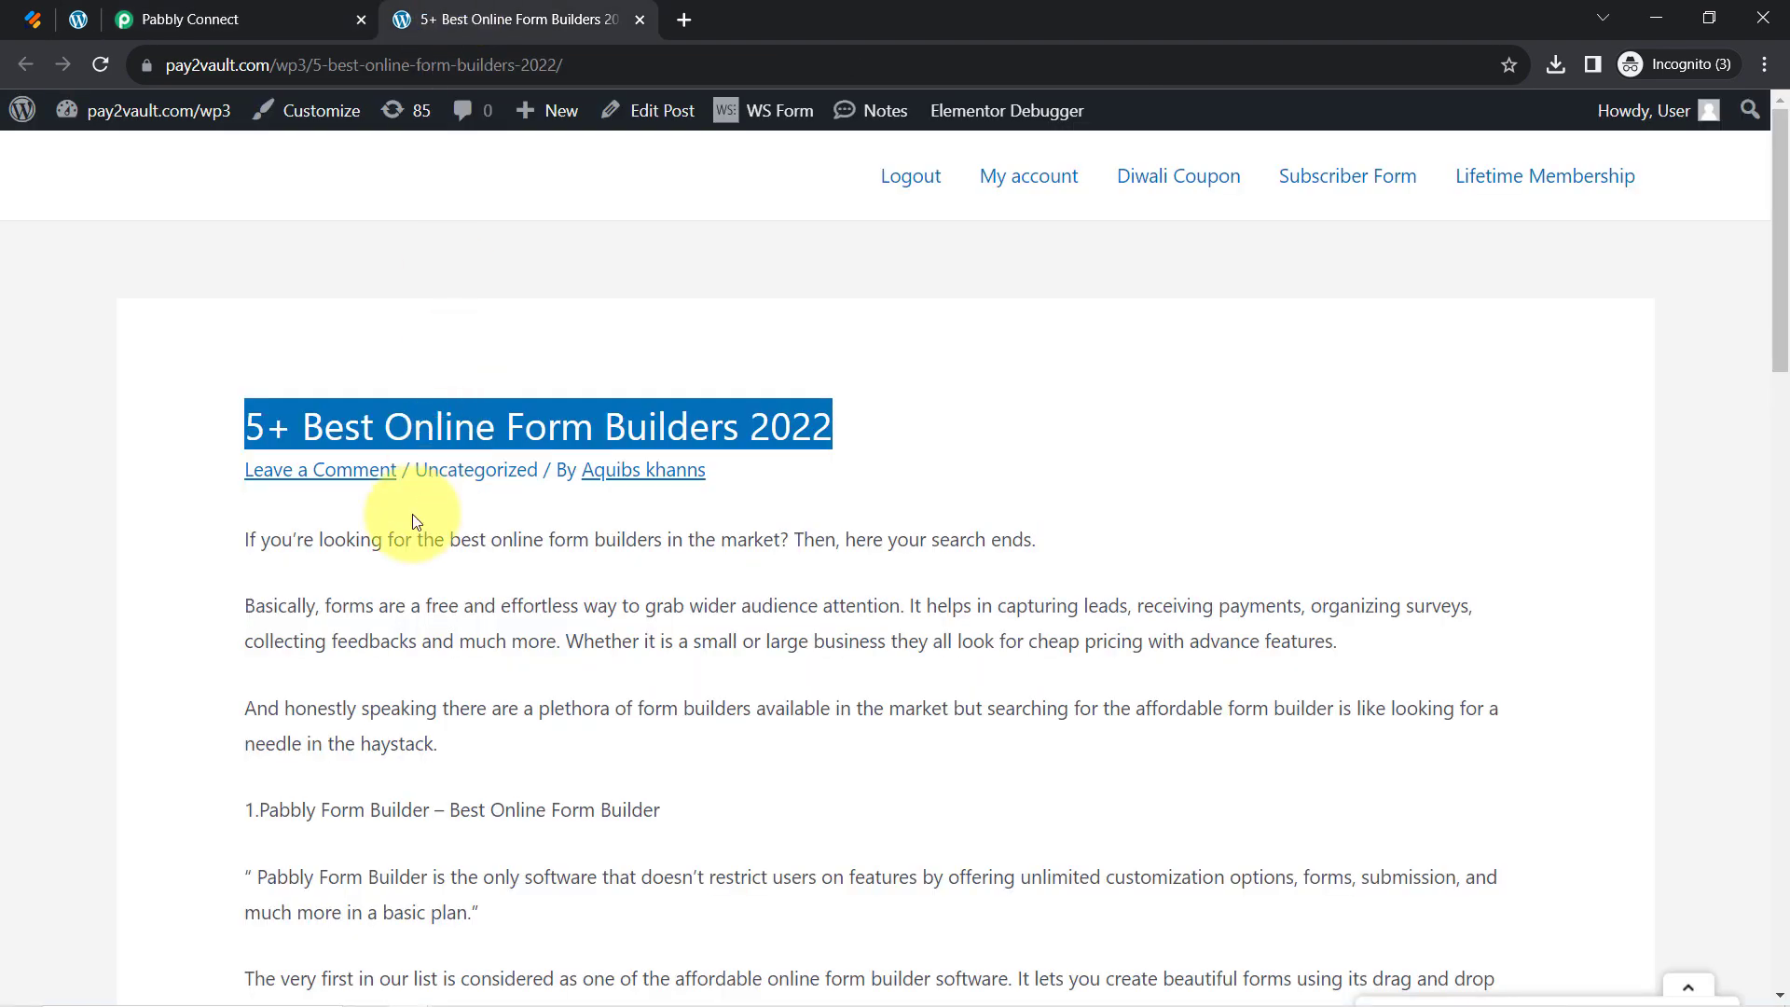
click(254, 541)
drag(255, 541, 1072, 522)
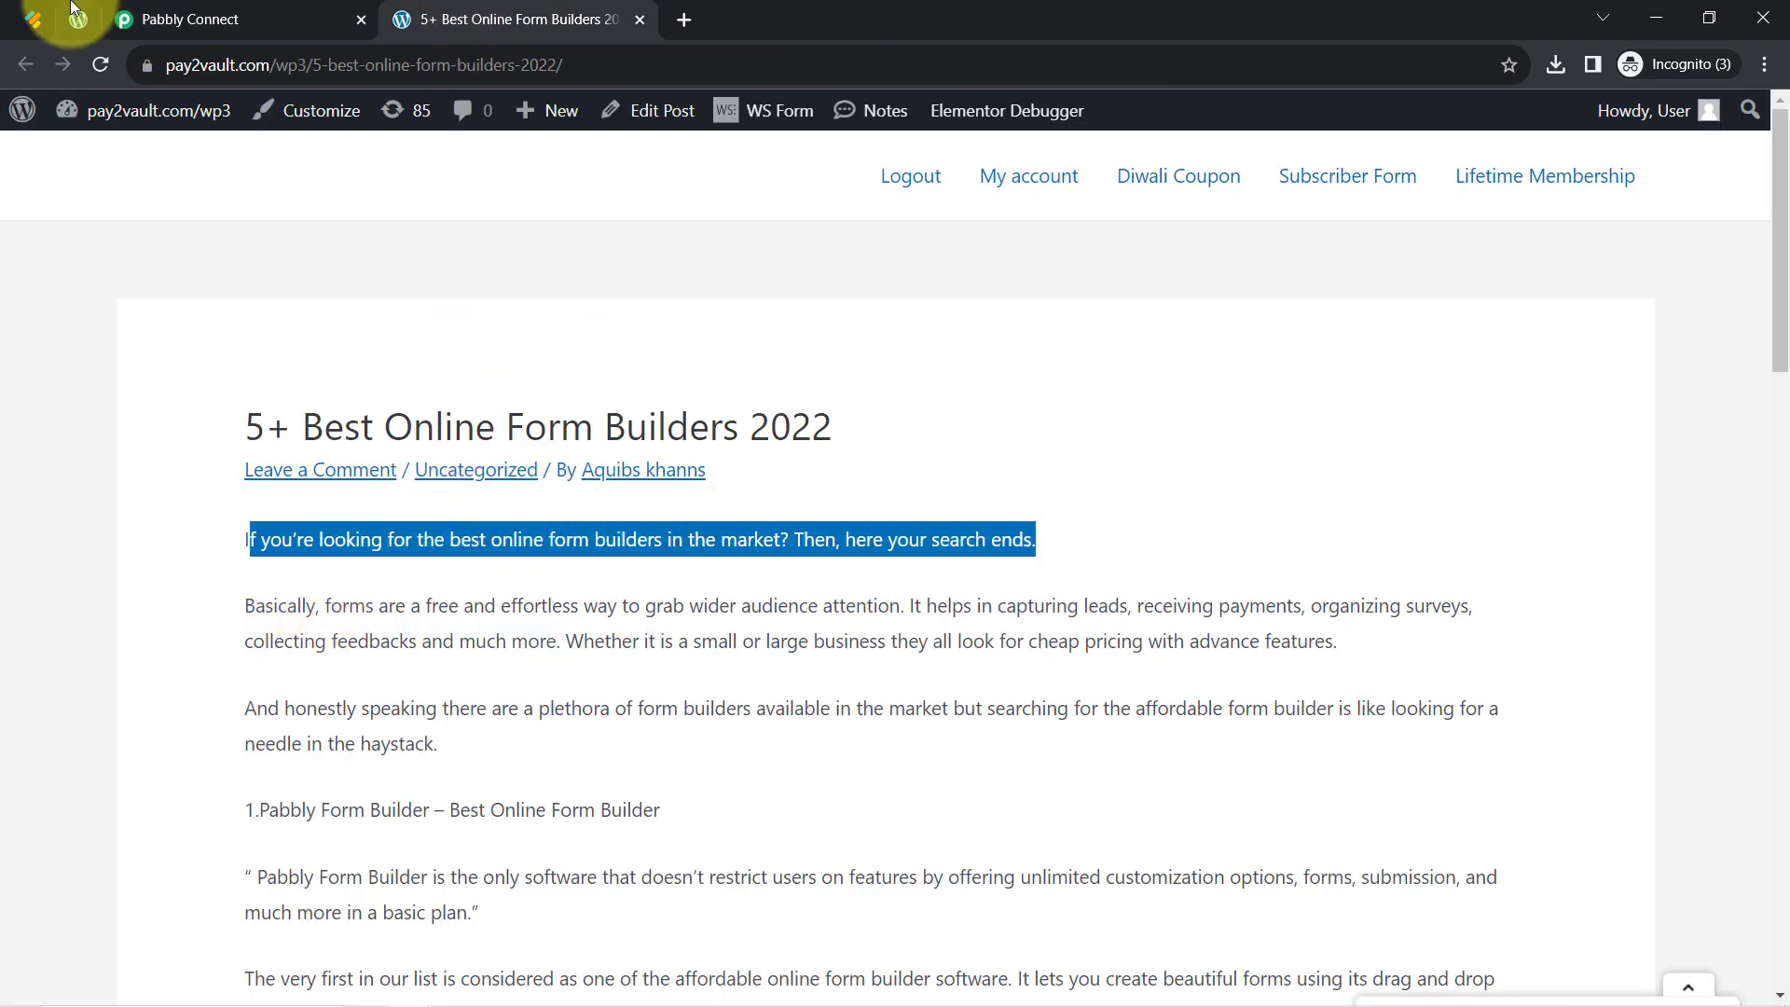
click(229, 10)
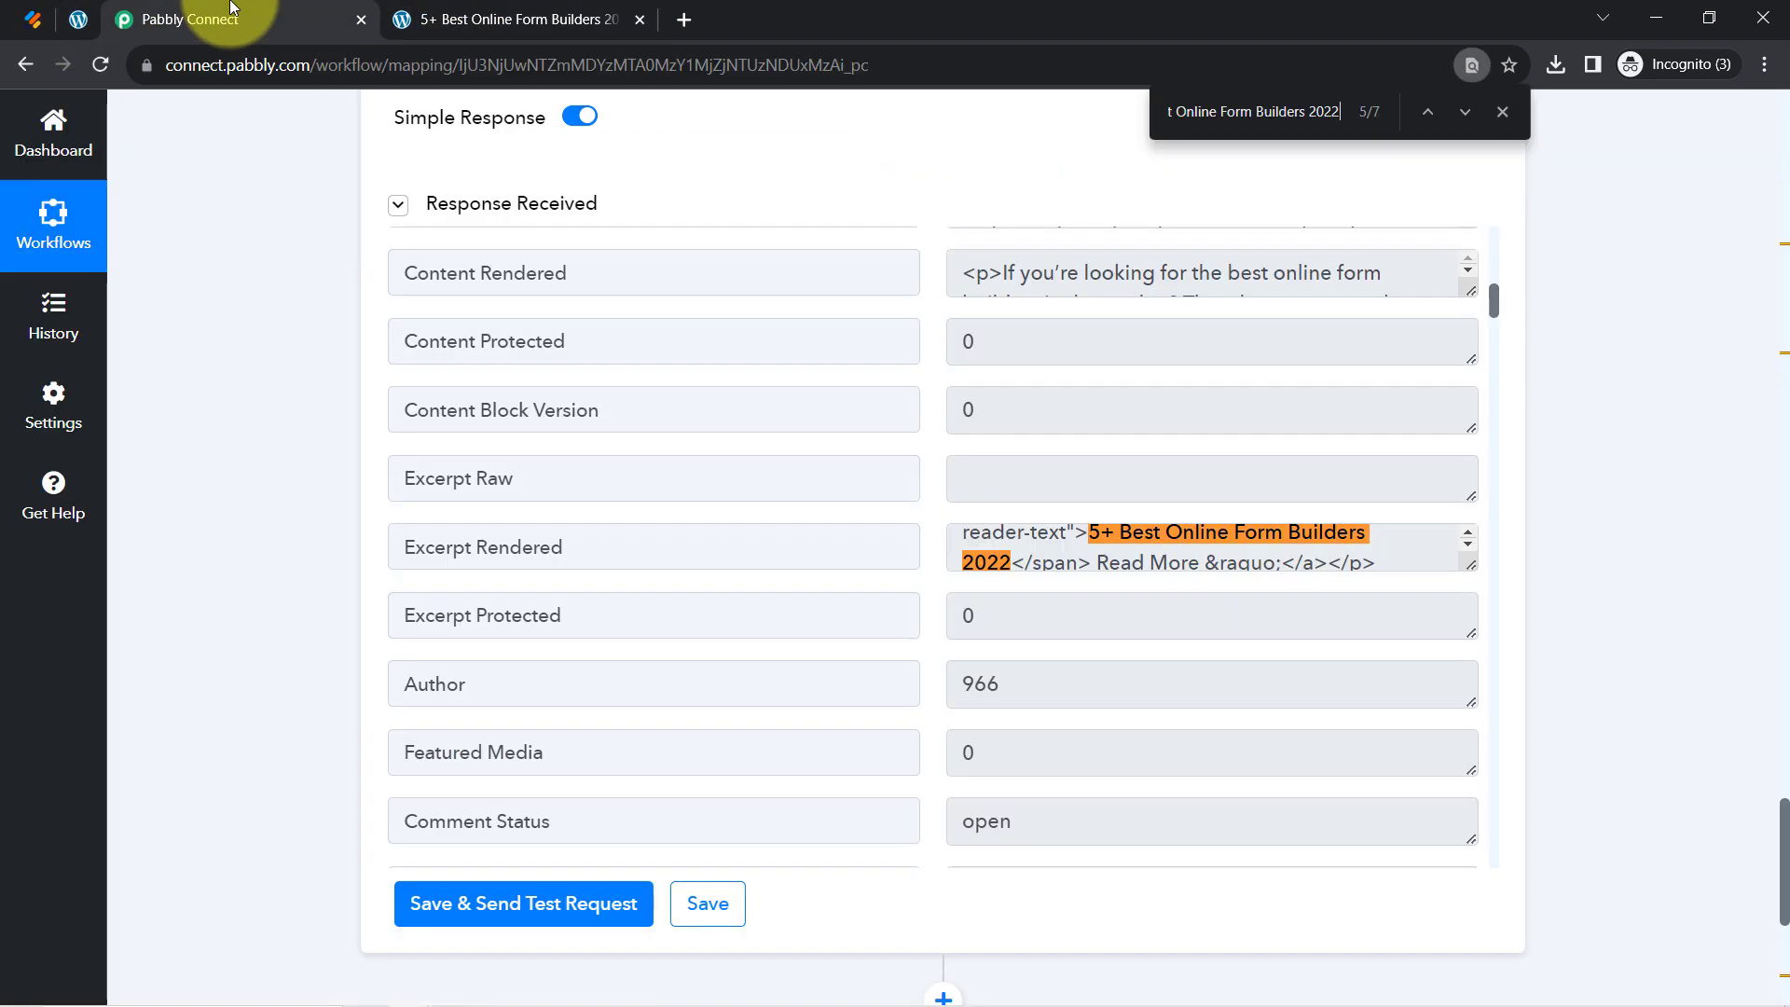
key(ctrl+v)
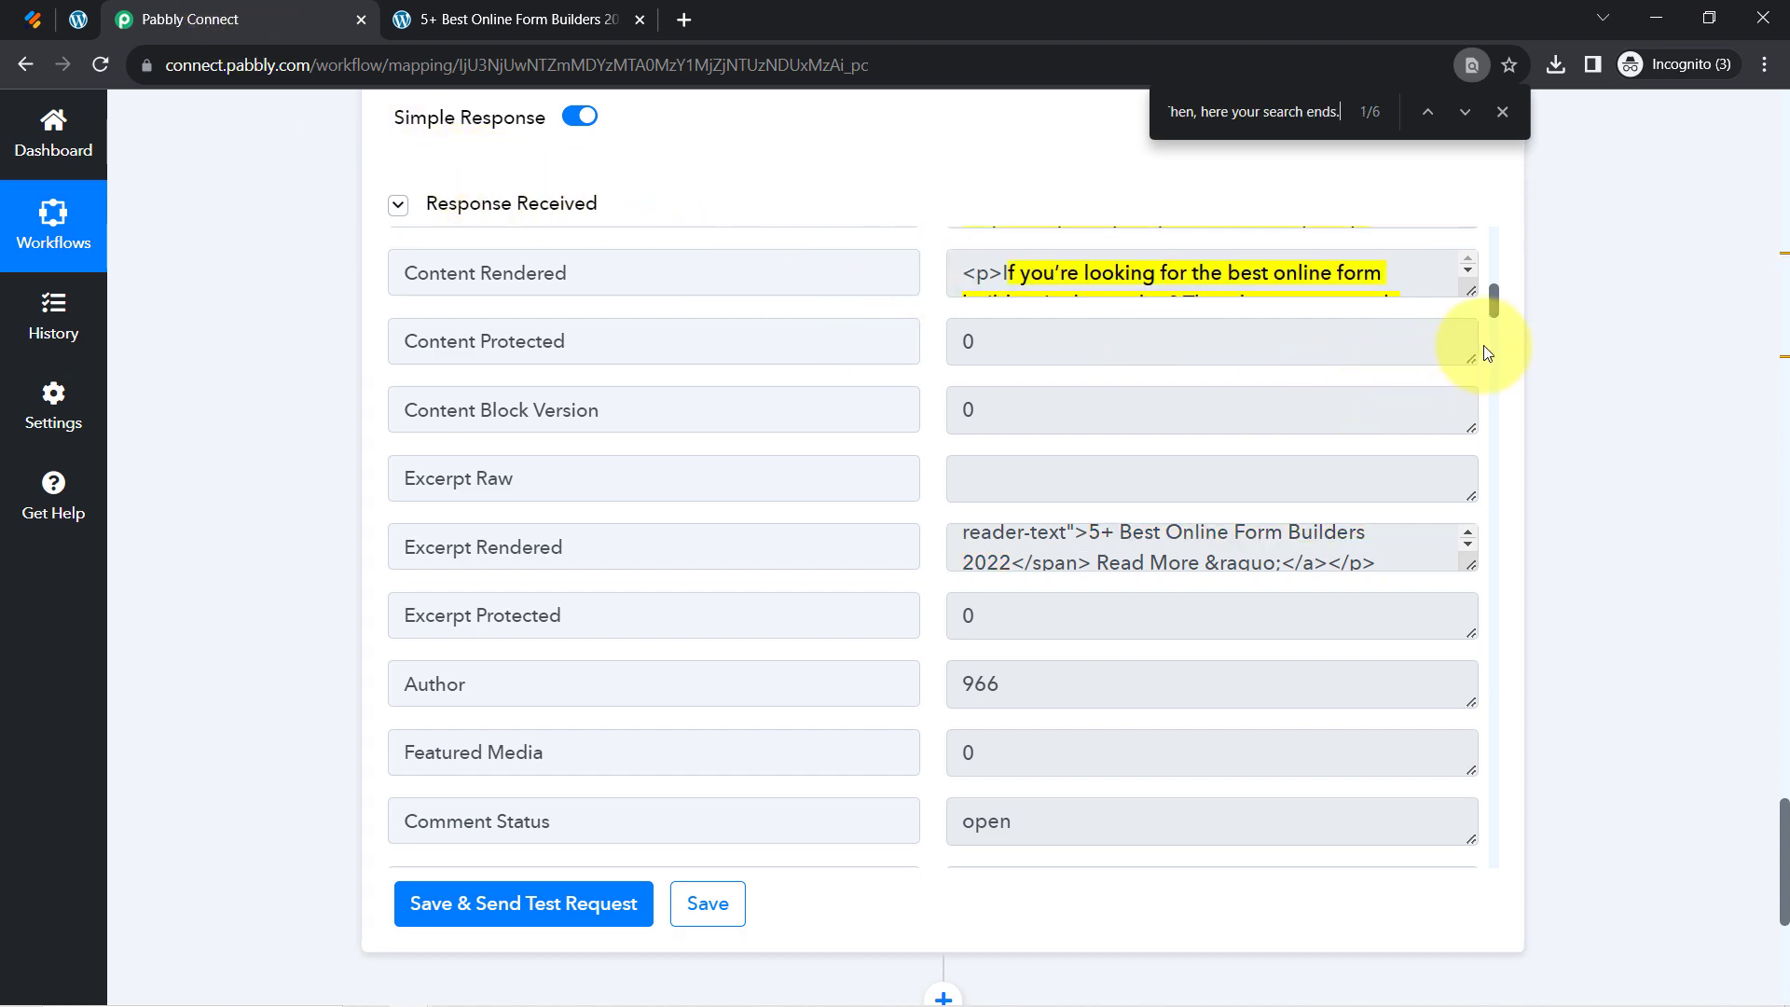
drag(1470, 293, 1465, 494)
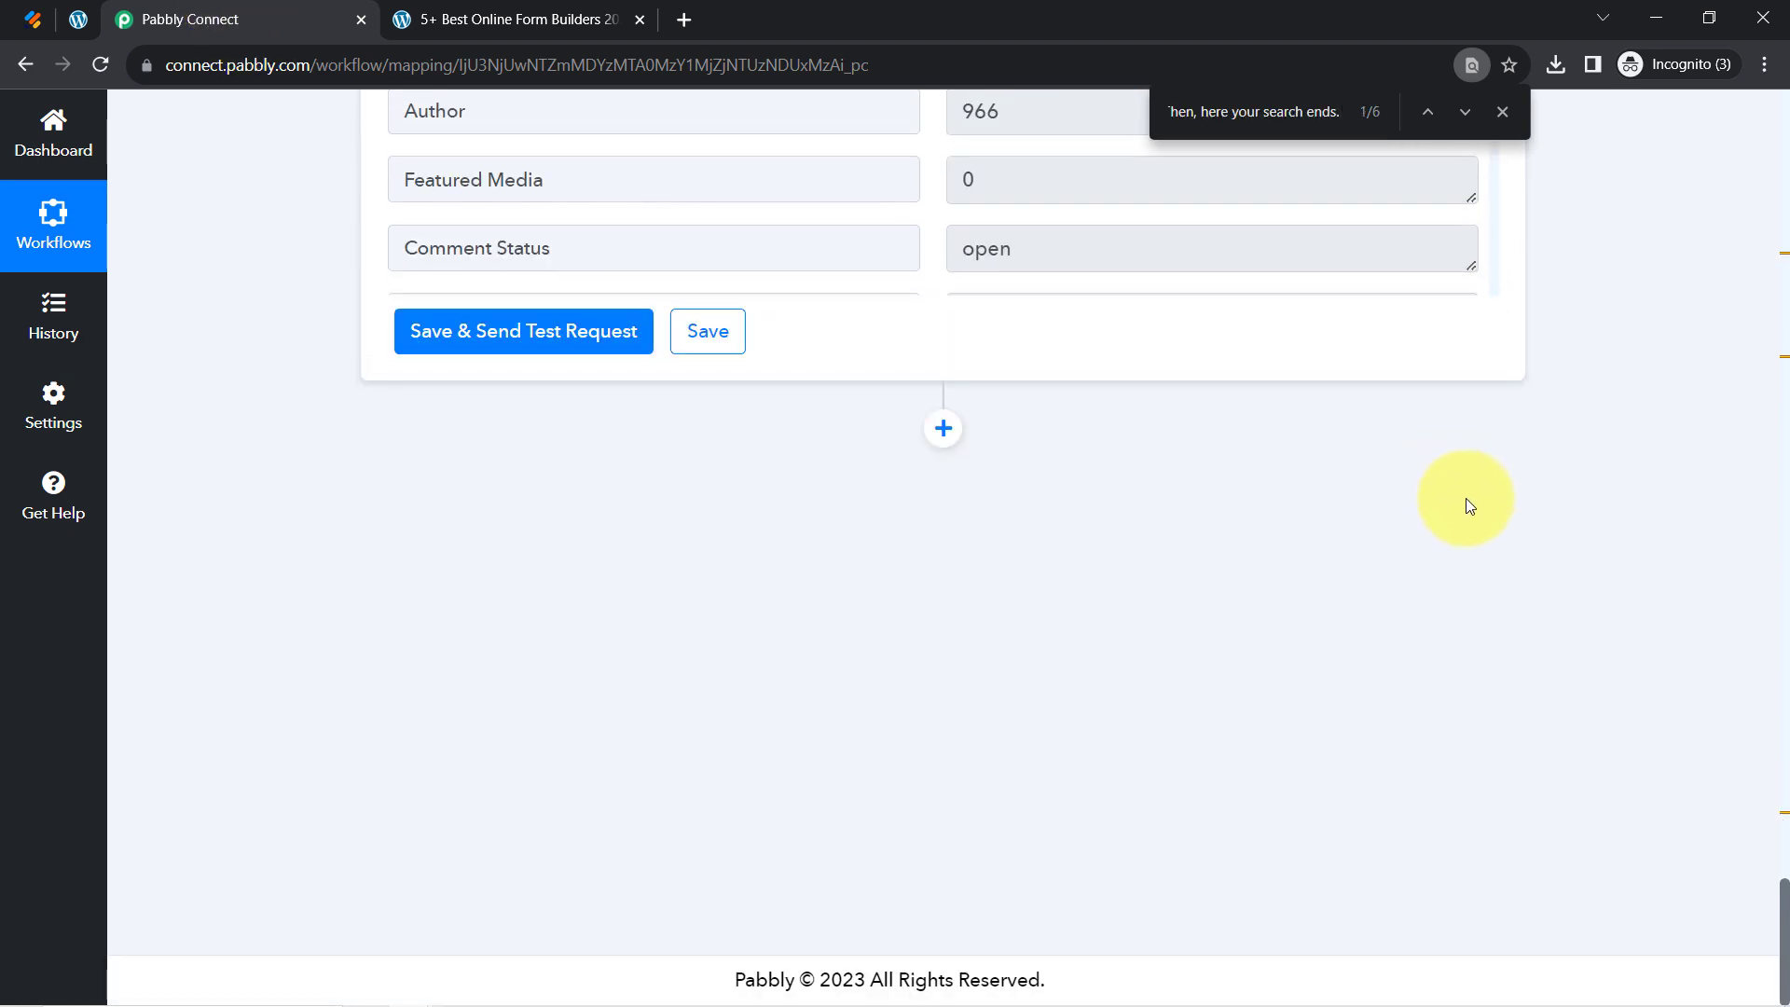
scroll(1473, 508, up, 5)
scroll(1485, 522, up, 4)
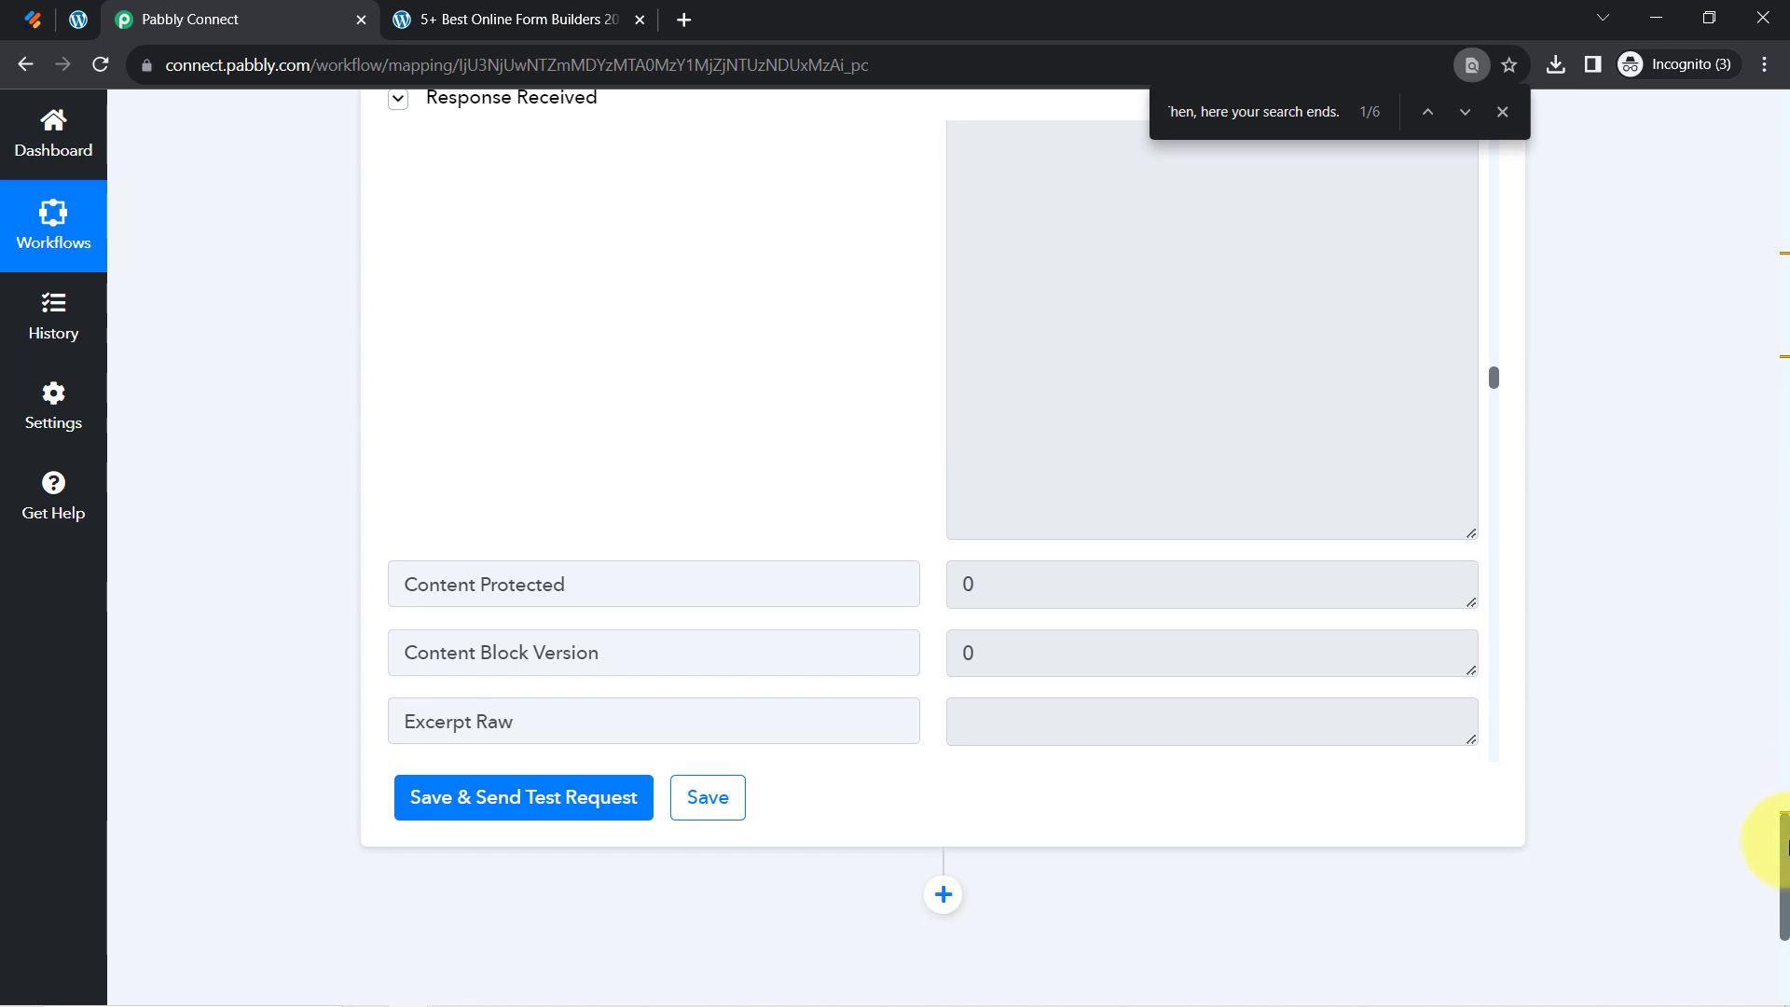
drag(1783, 853, 1776, 789)
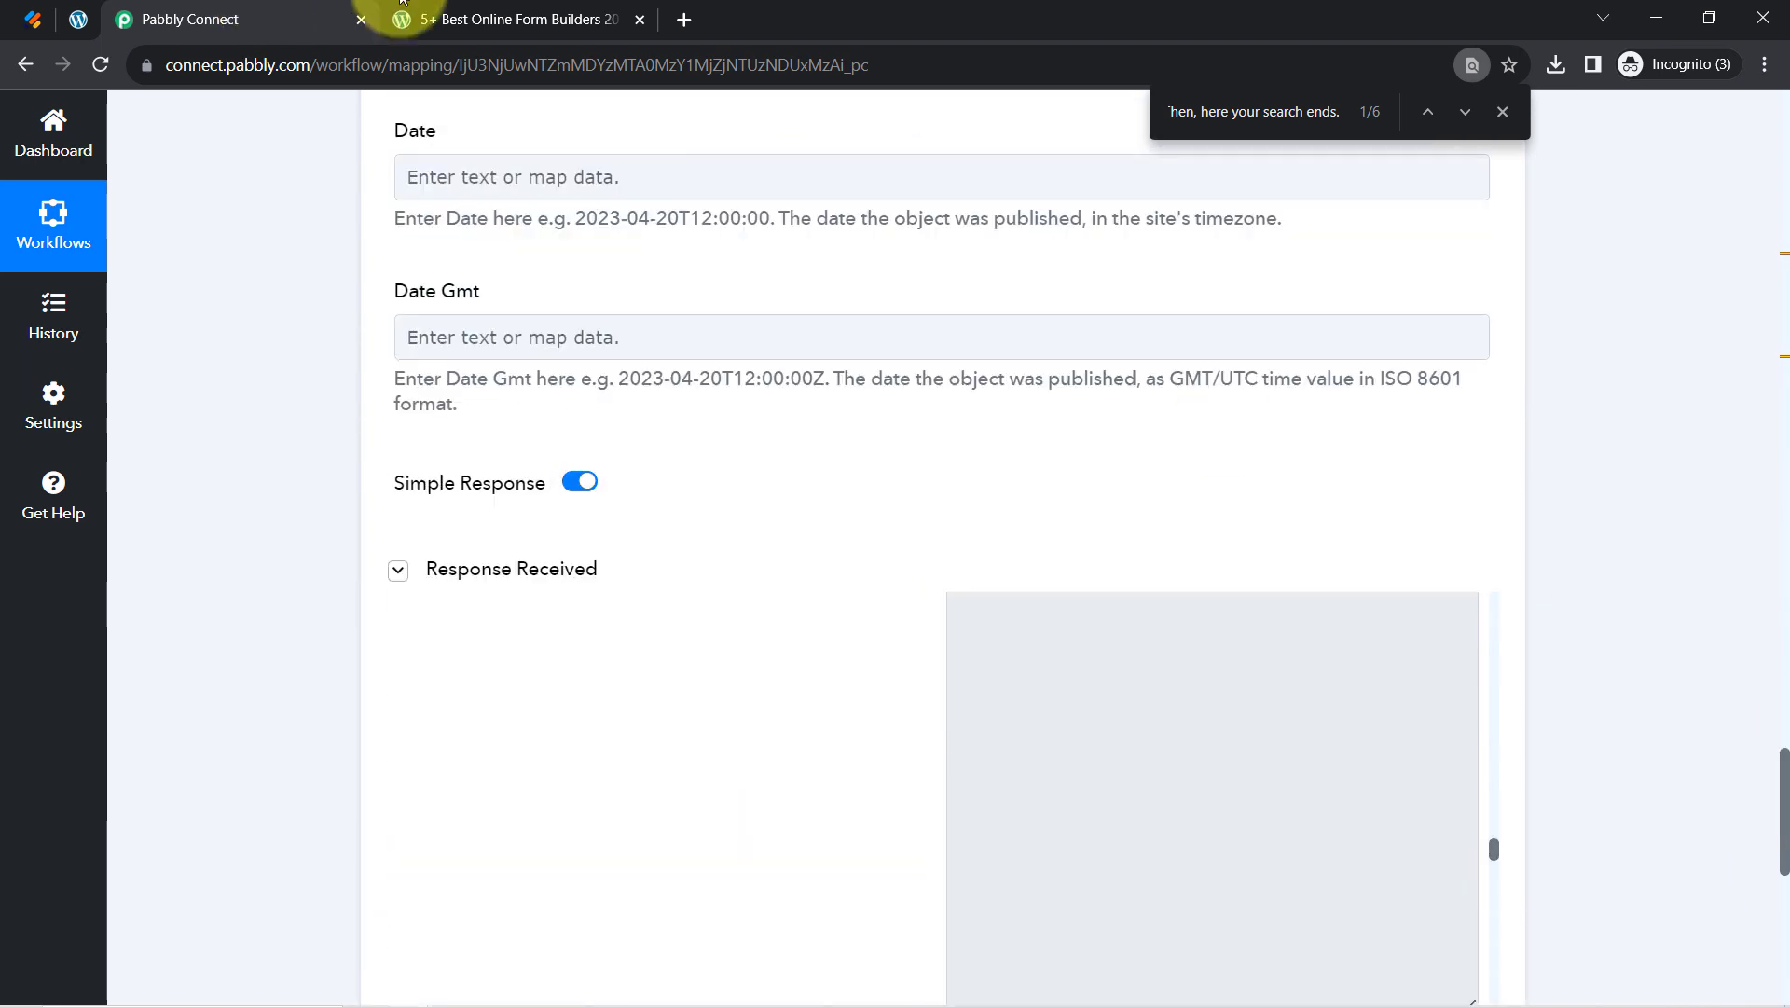
Scroll through the published post, then return to the Pabbly Connect workflow
click(403, 4)
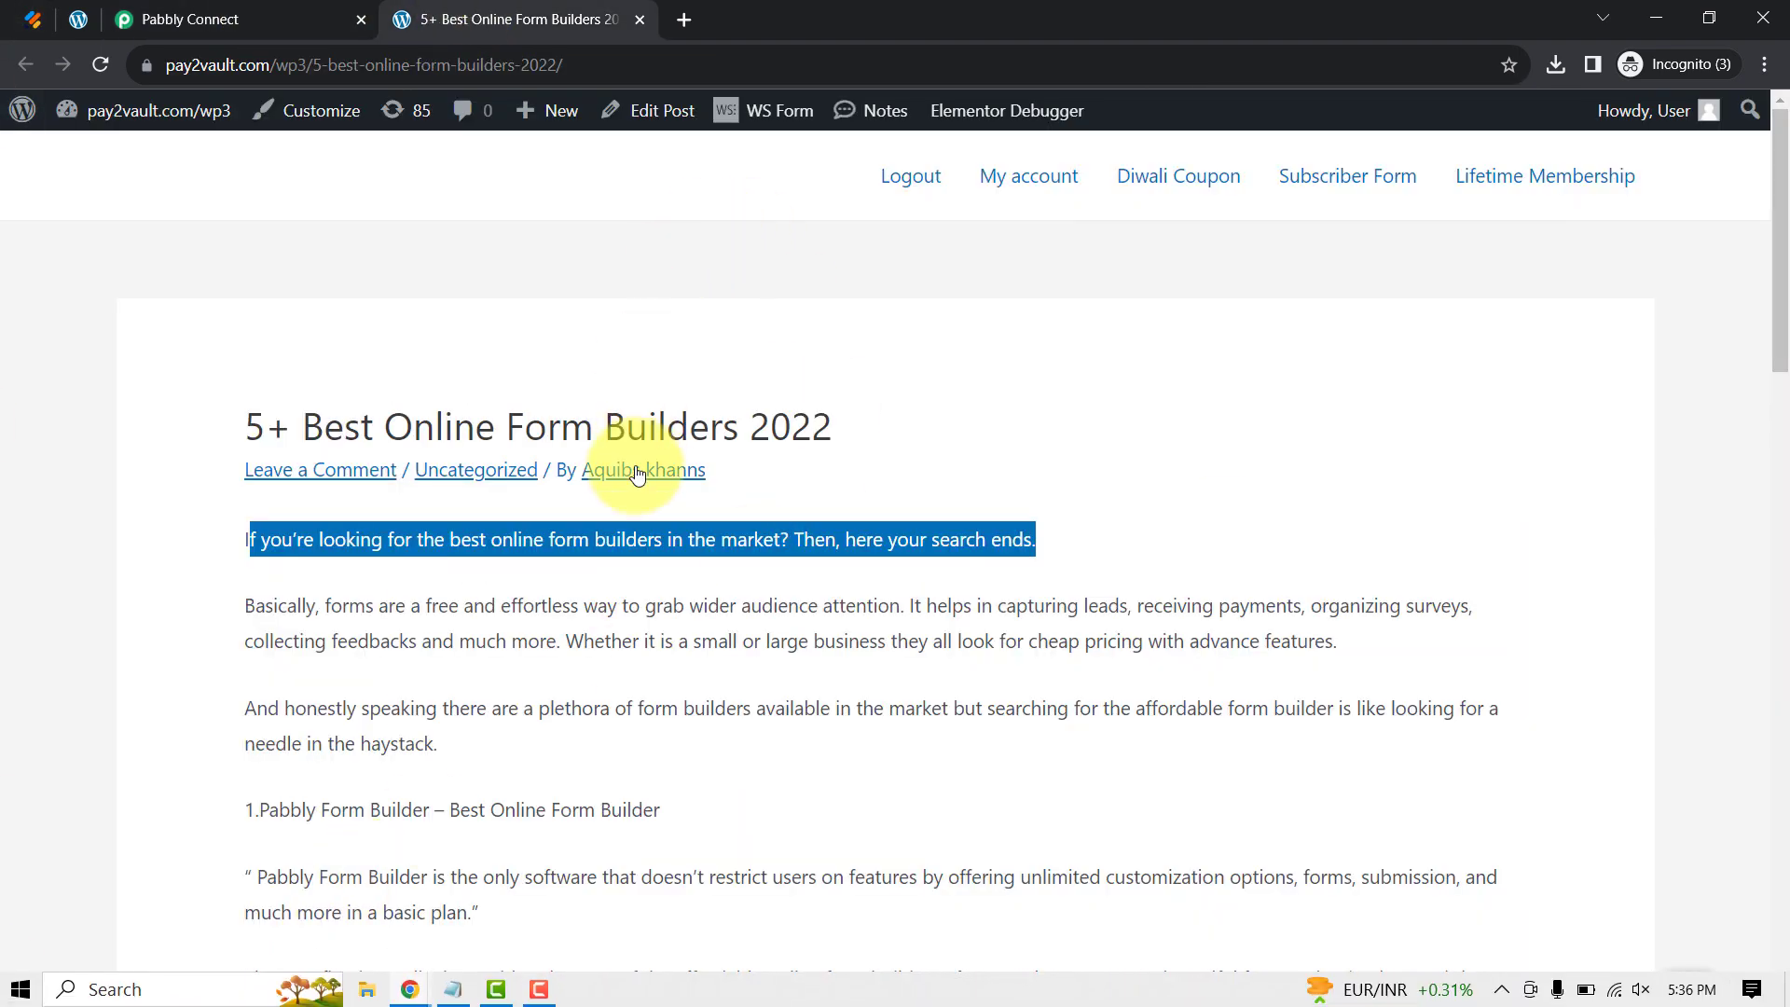
scroll(636, 474, down, 8)
scroll(576, 617, up, 1)
scroll(560, 580, down, 4)
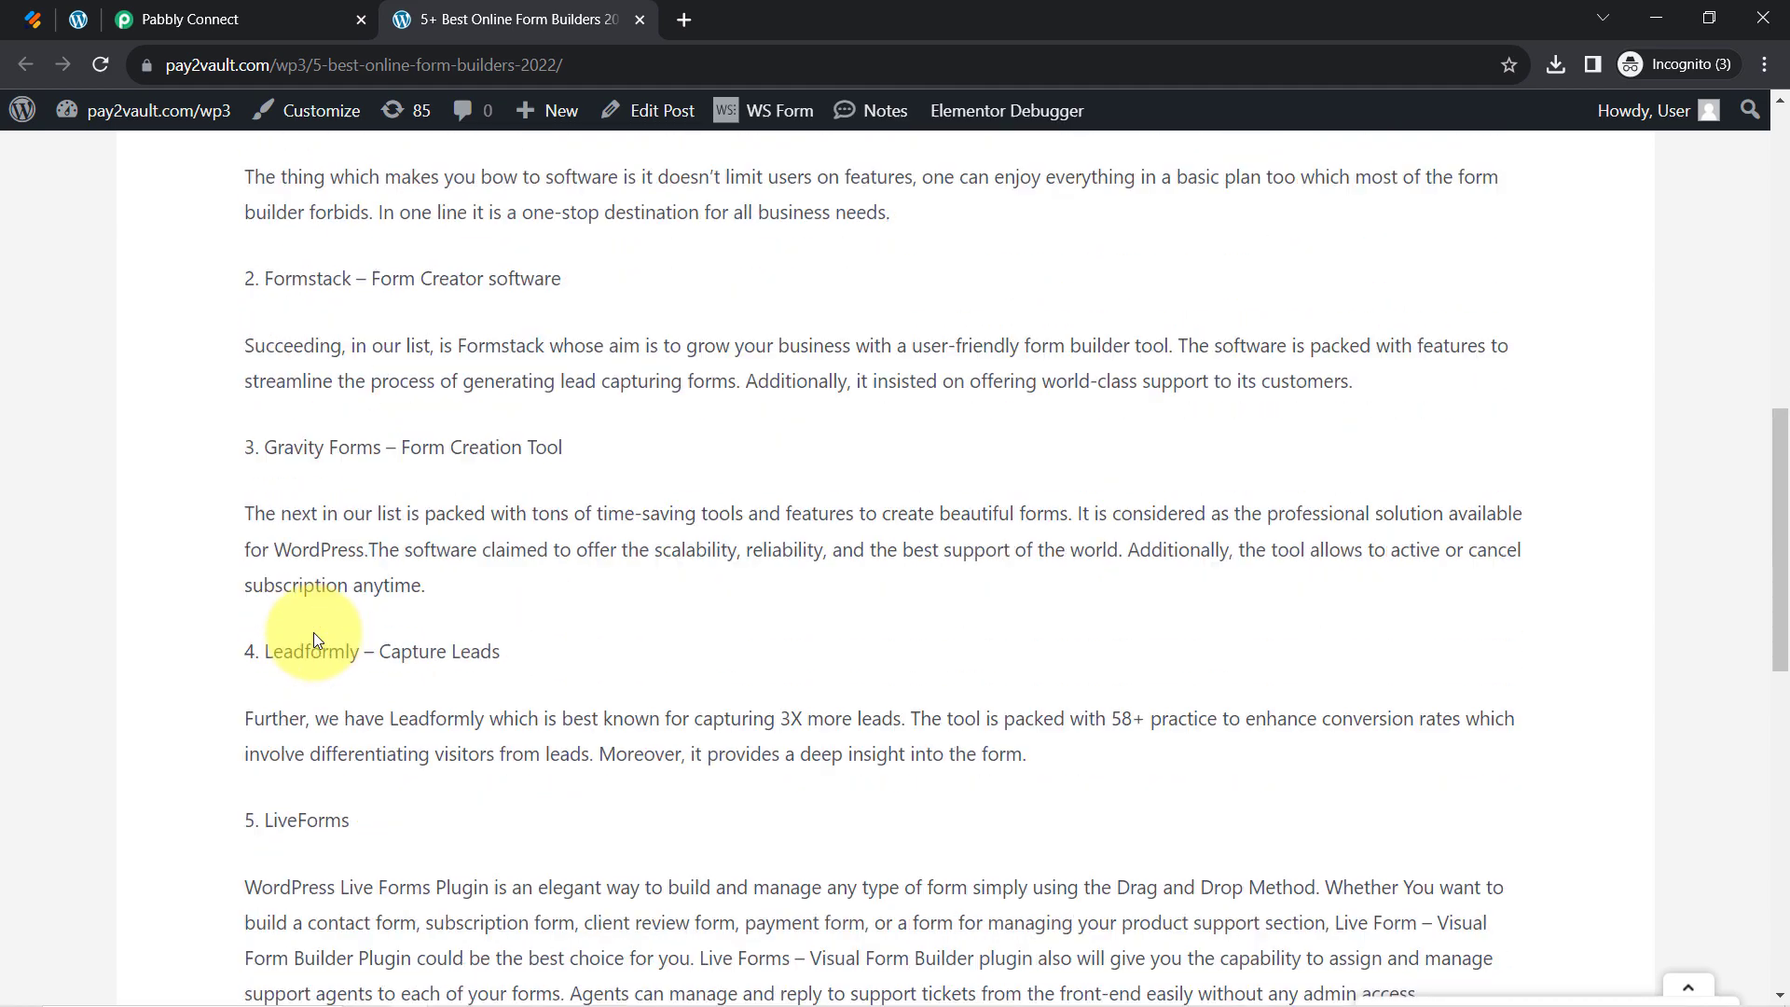
scroll(314, 632, down, 5)
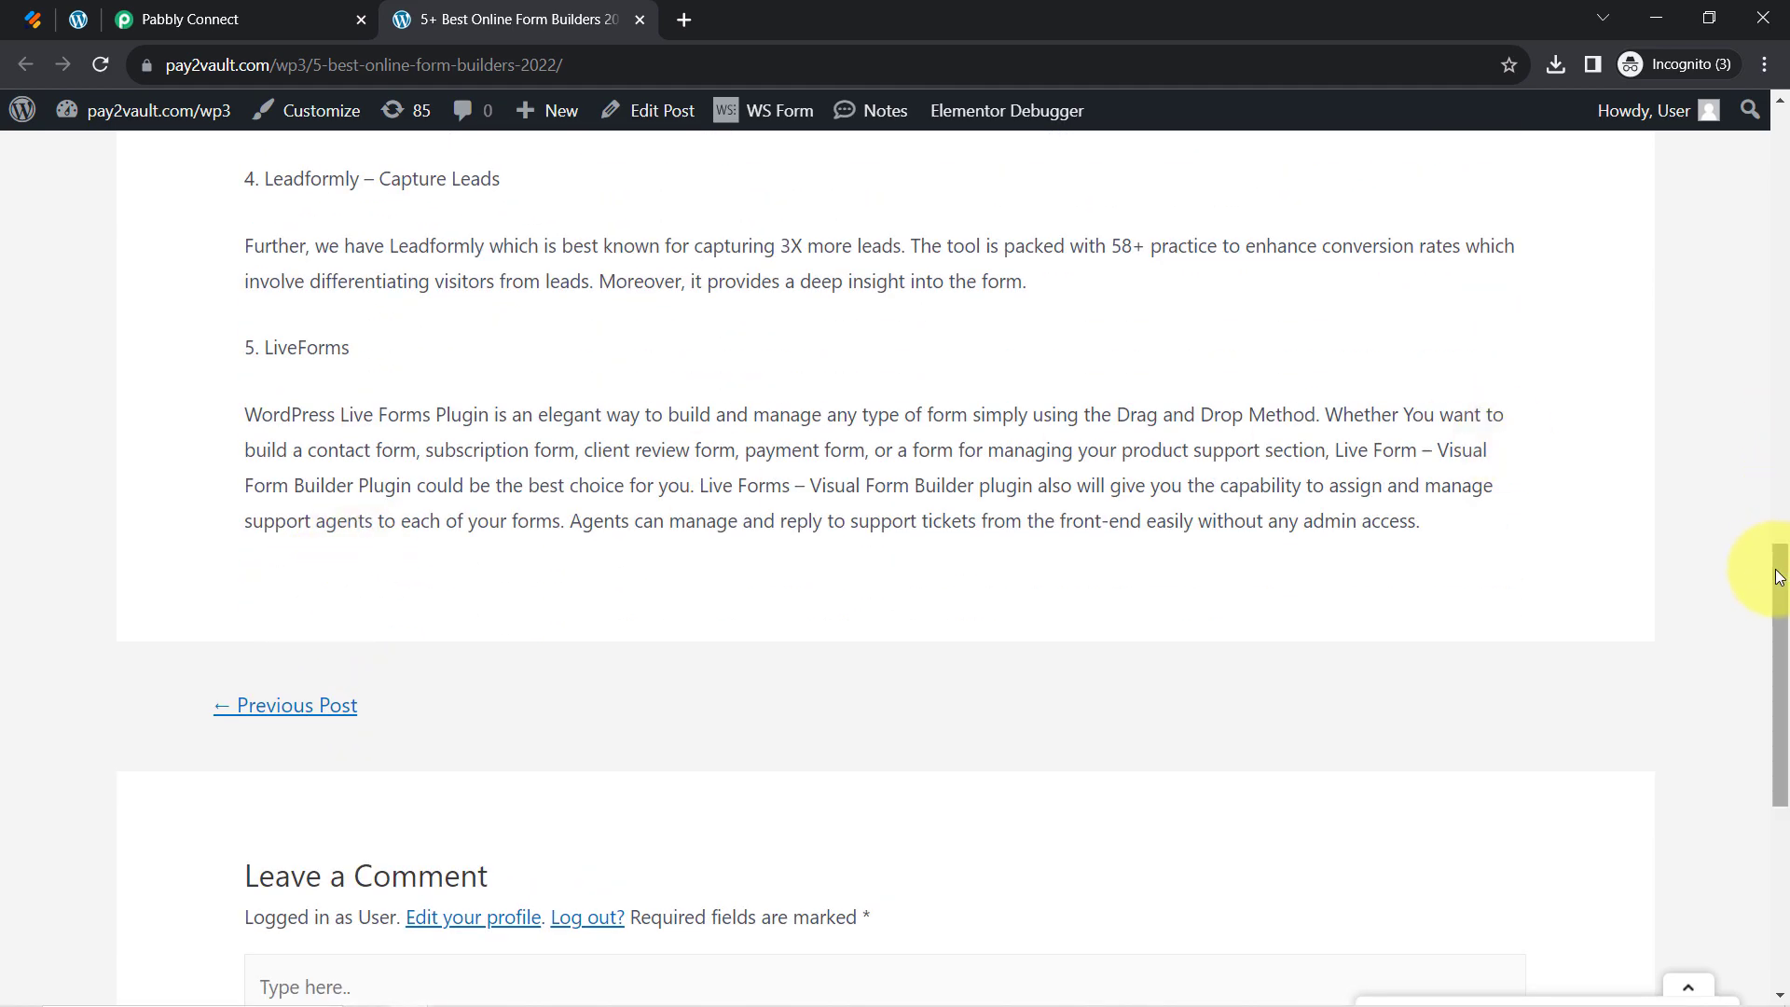
drag(1777, 576, 1717, 50)
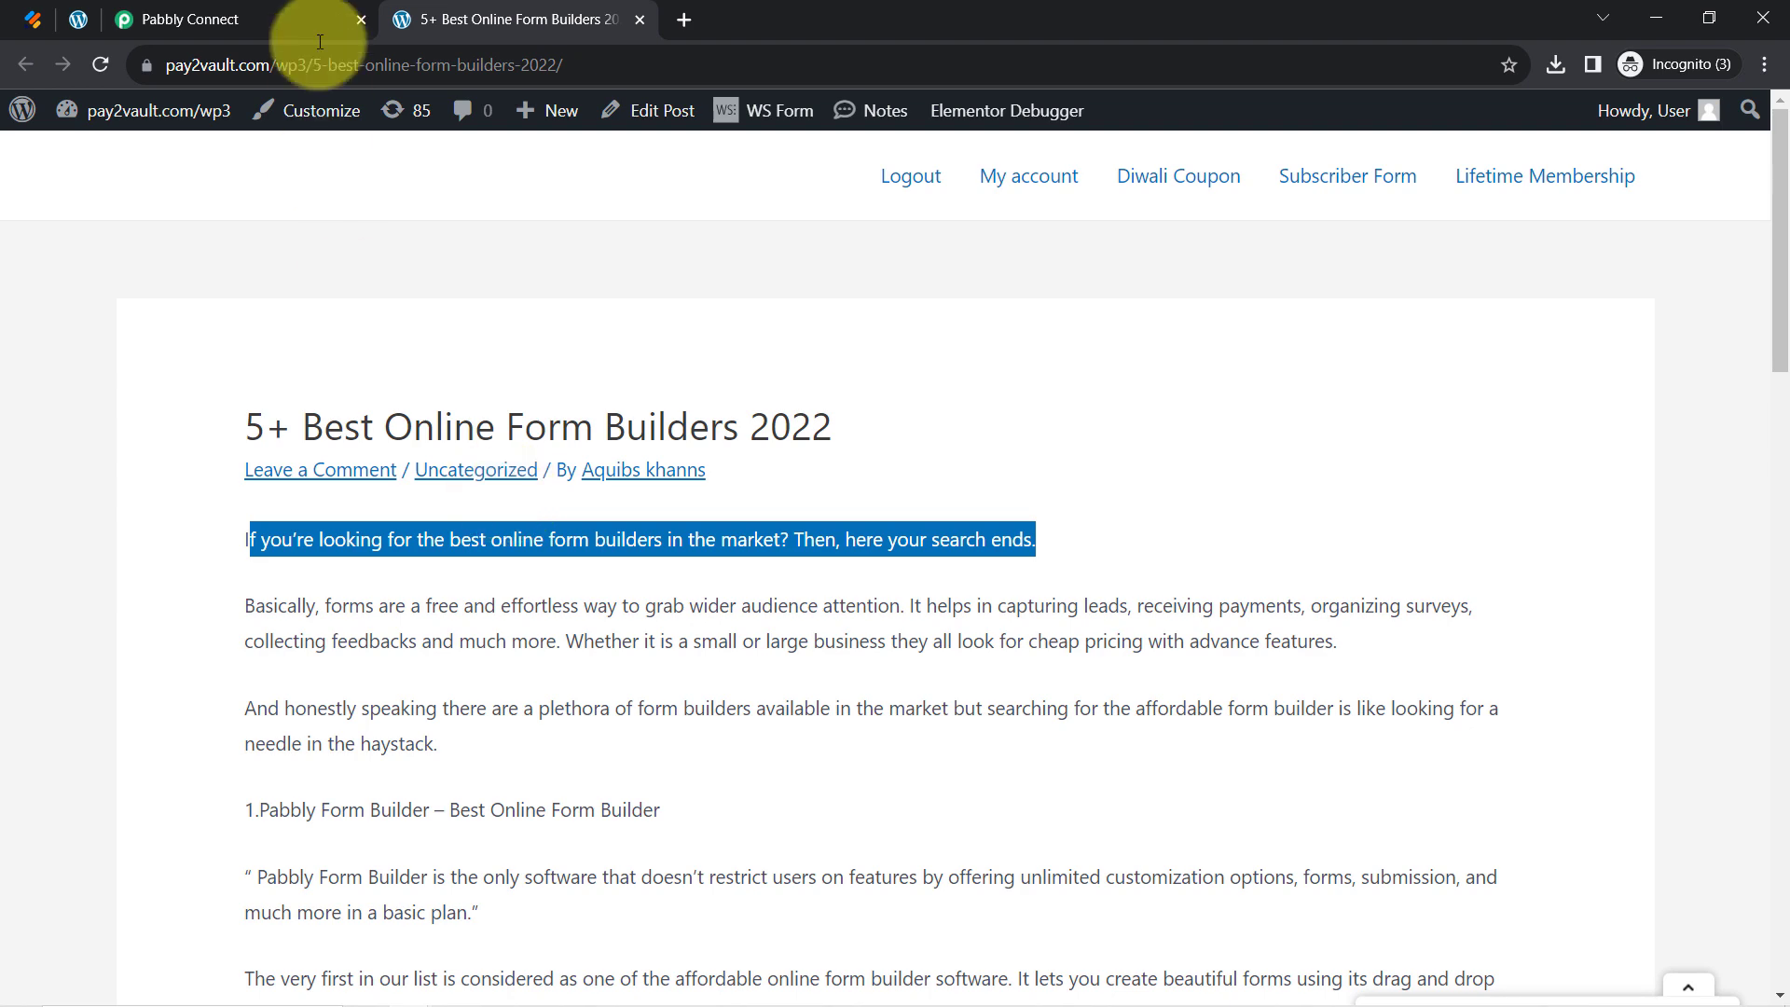
click(186, 20)
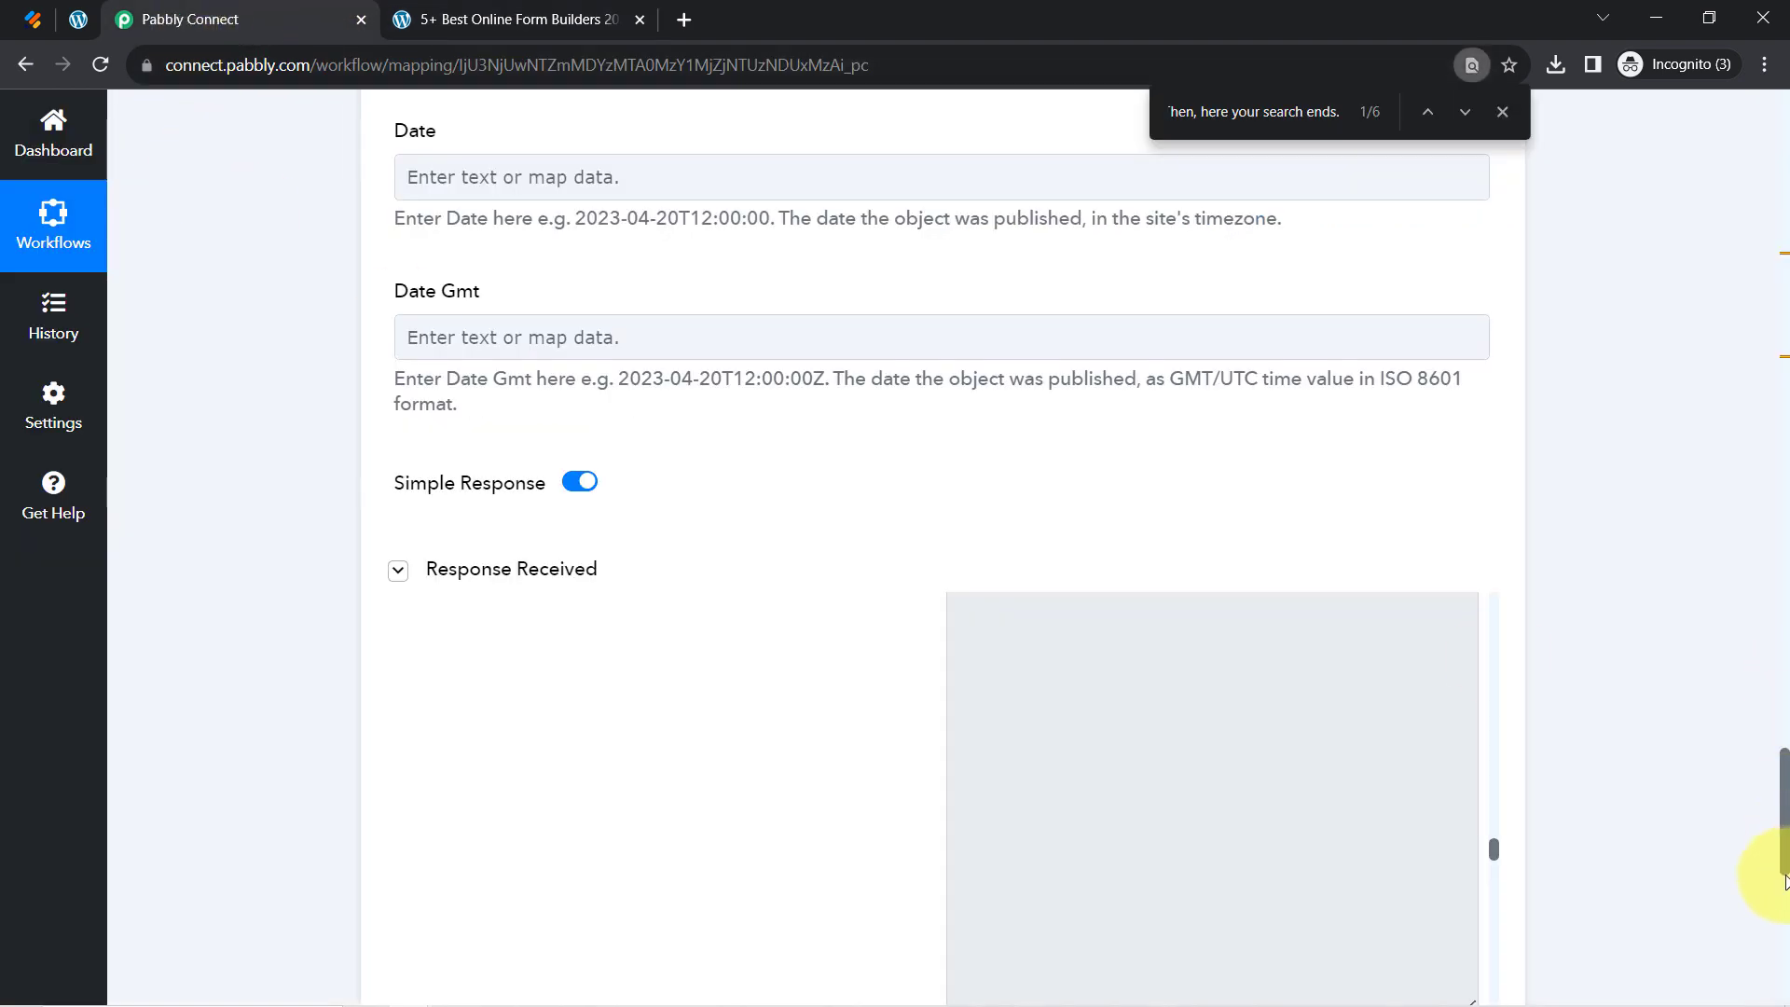
drag(1783, 811, 1767, 140)
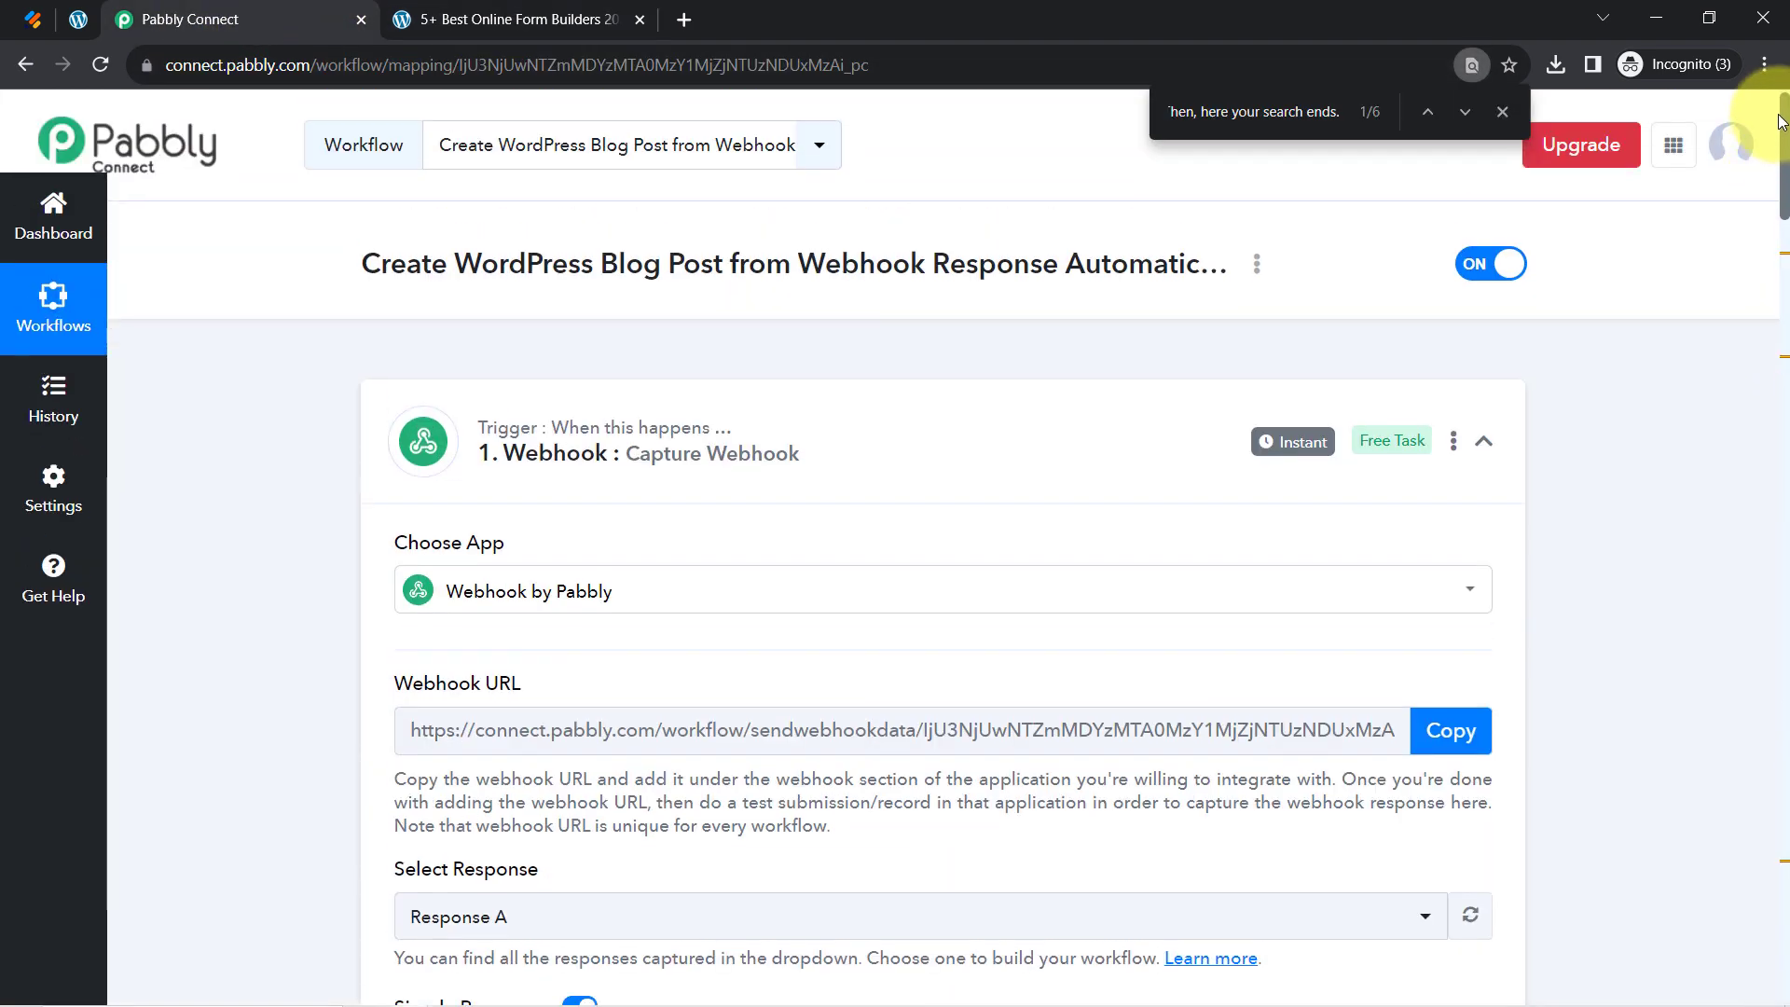
Close the find bar and collapse the webhook trigger and WordPress create-post steps
click(1503, 112)
click(517, 420)
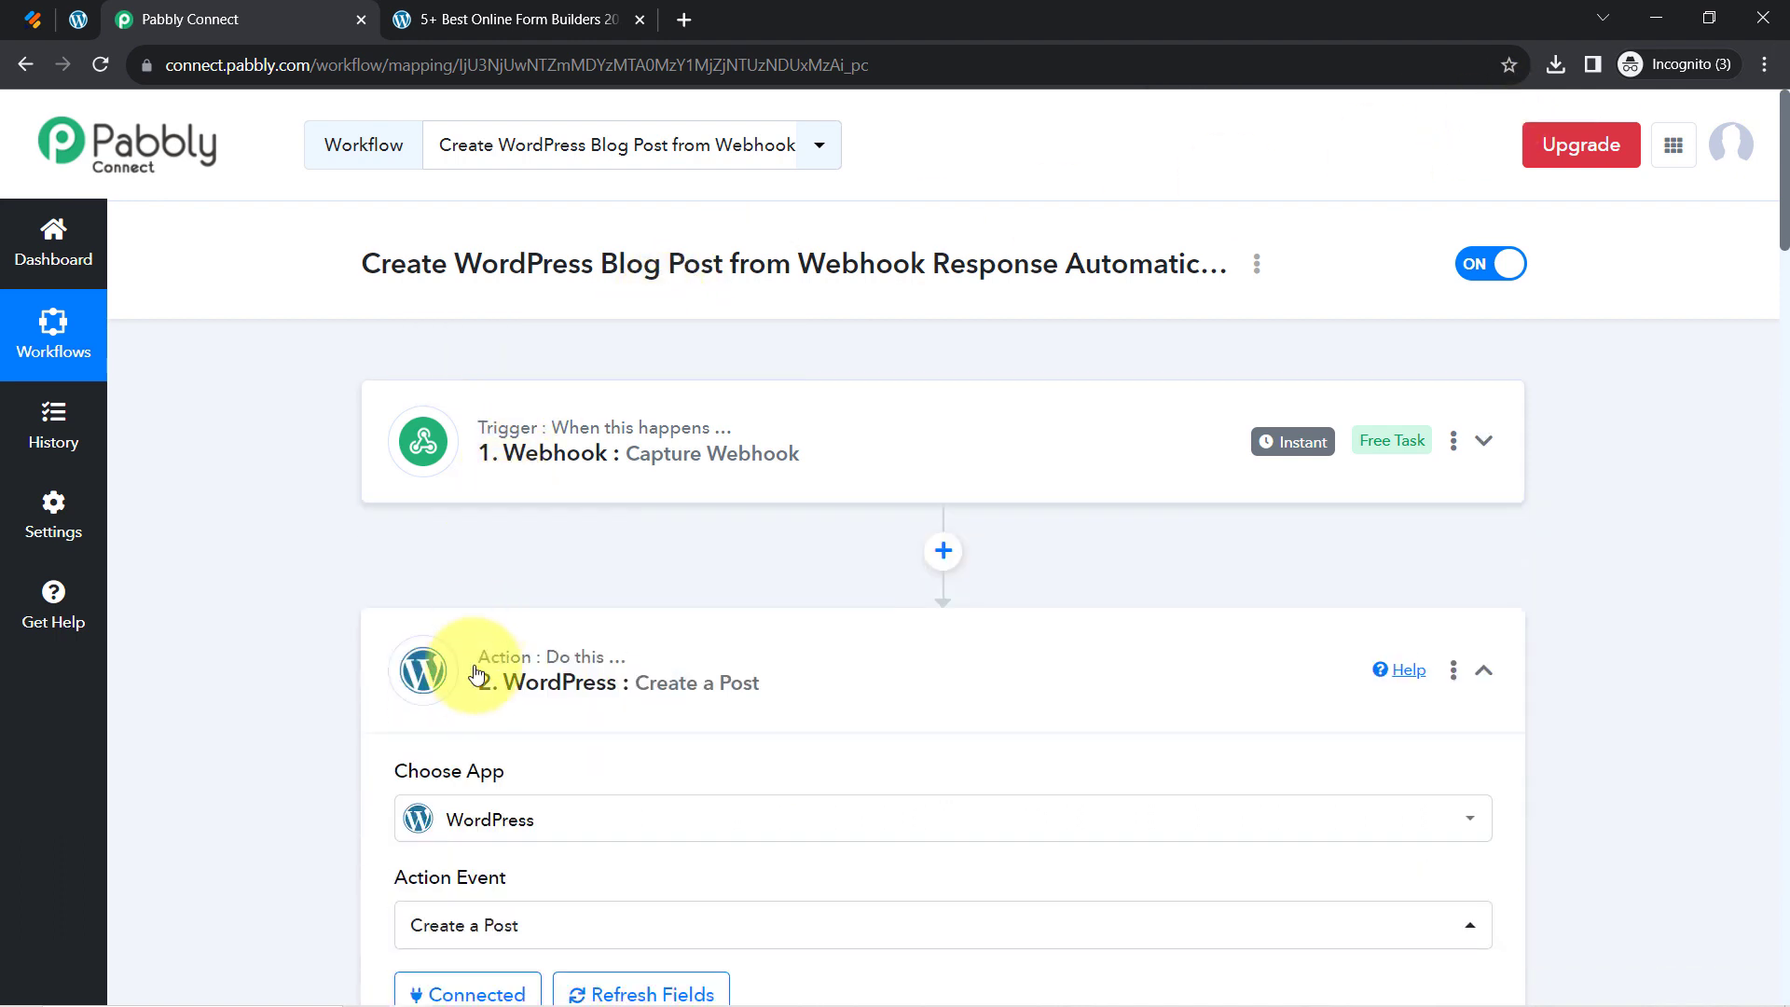
click(473, 686)
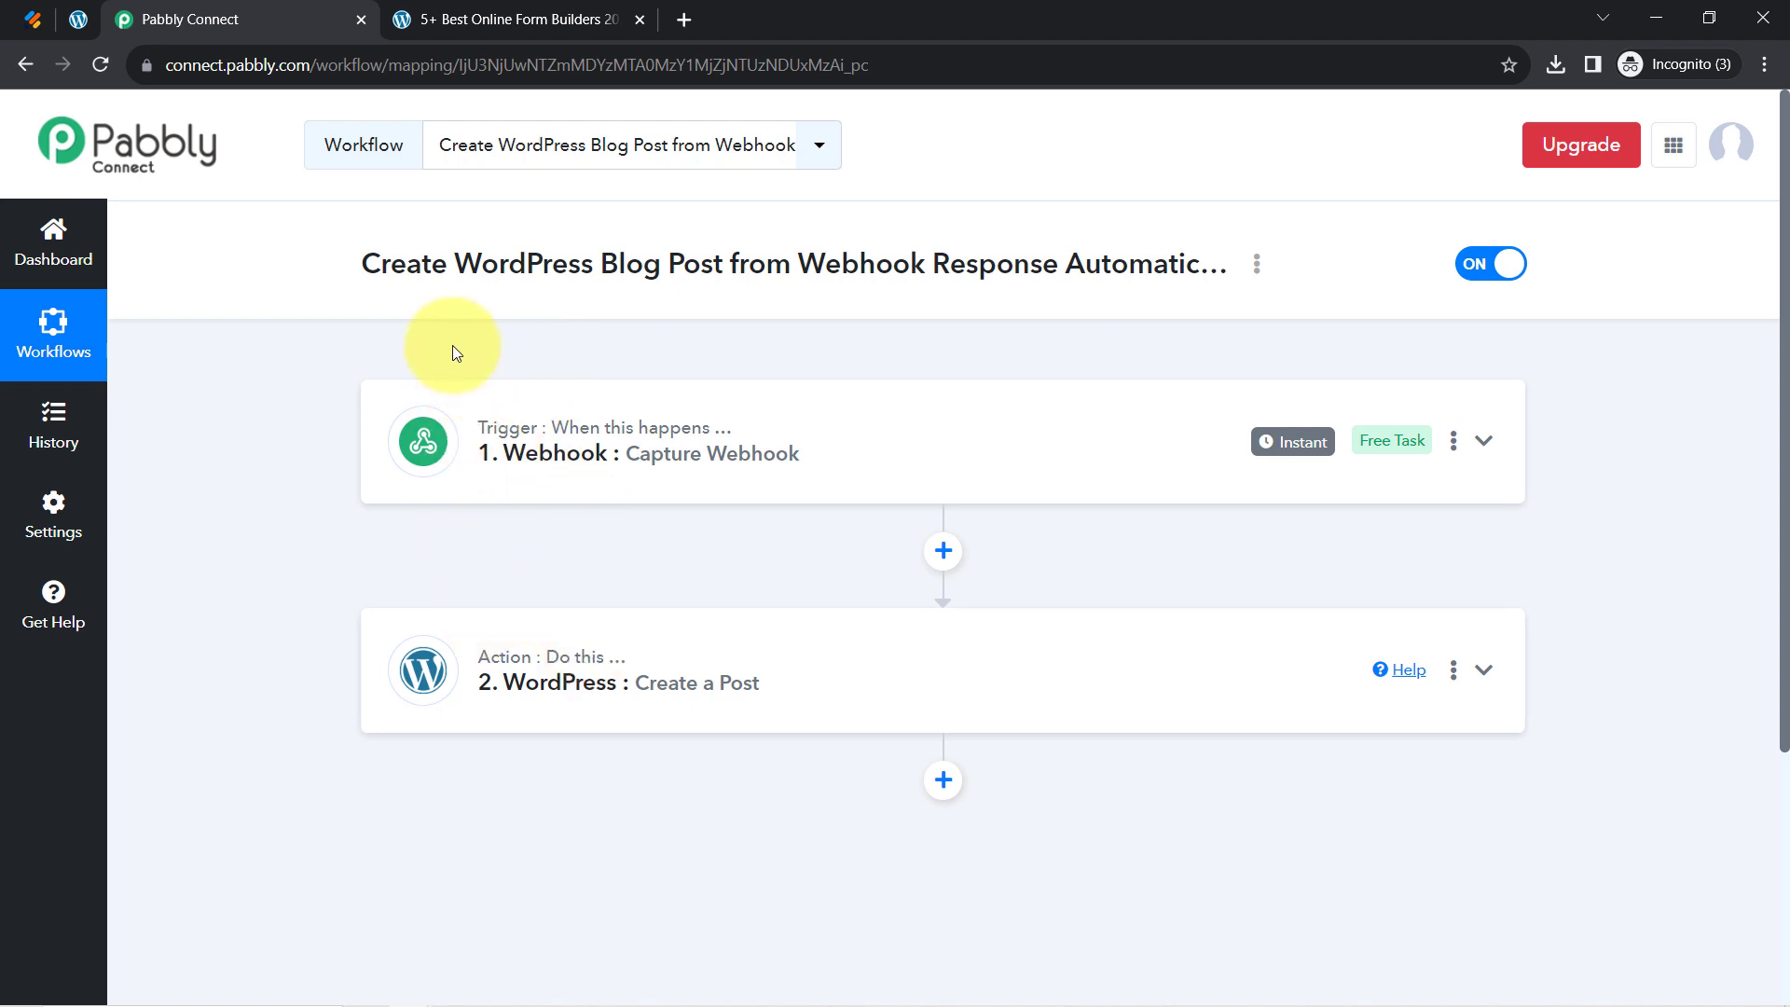
Copy the workflow's share link from the Share dialog and close it
click(1258, 267)
click(1066, 386)
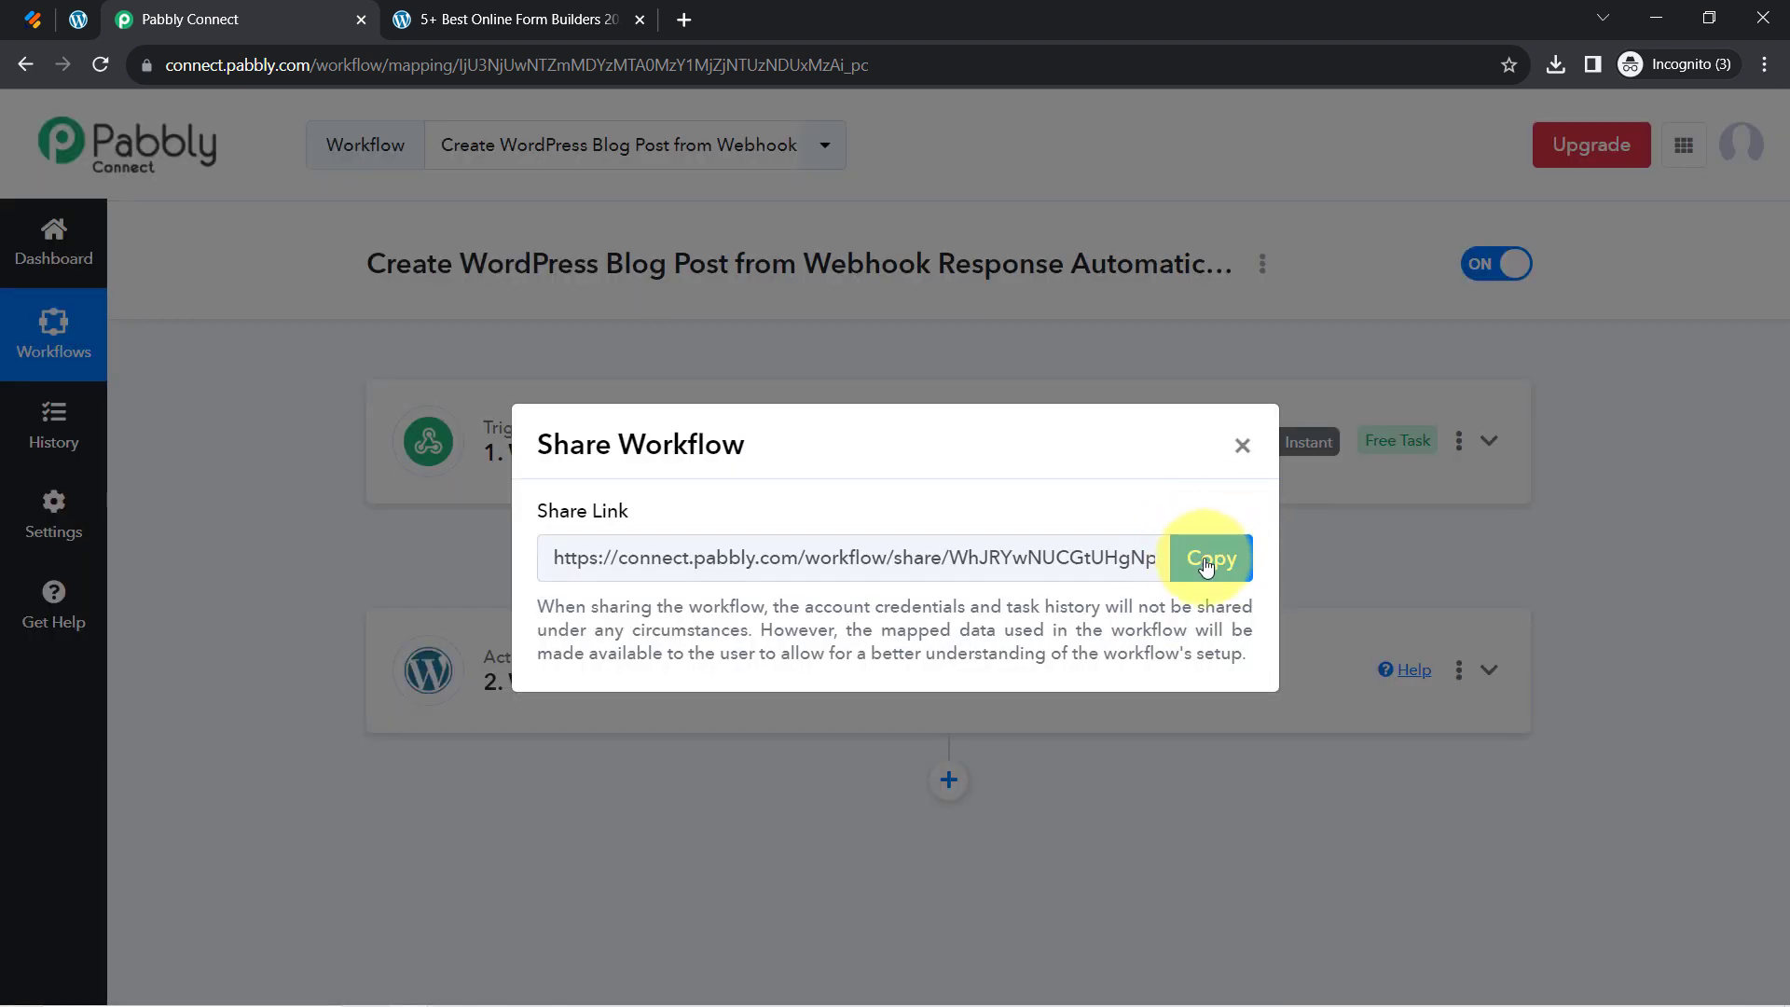
click(1206, 563)
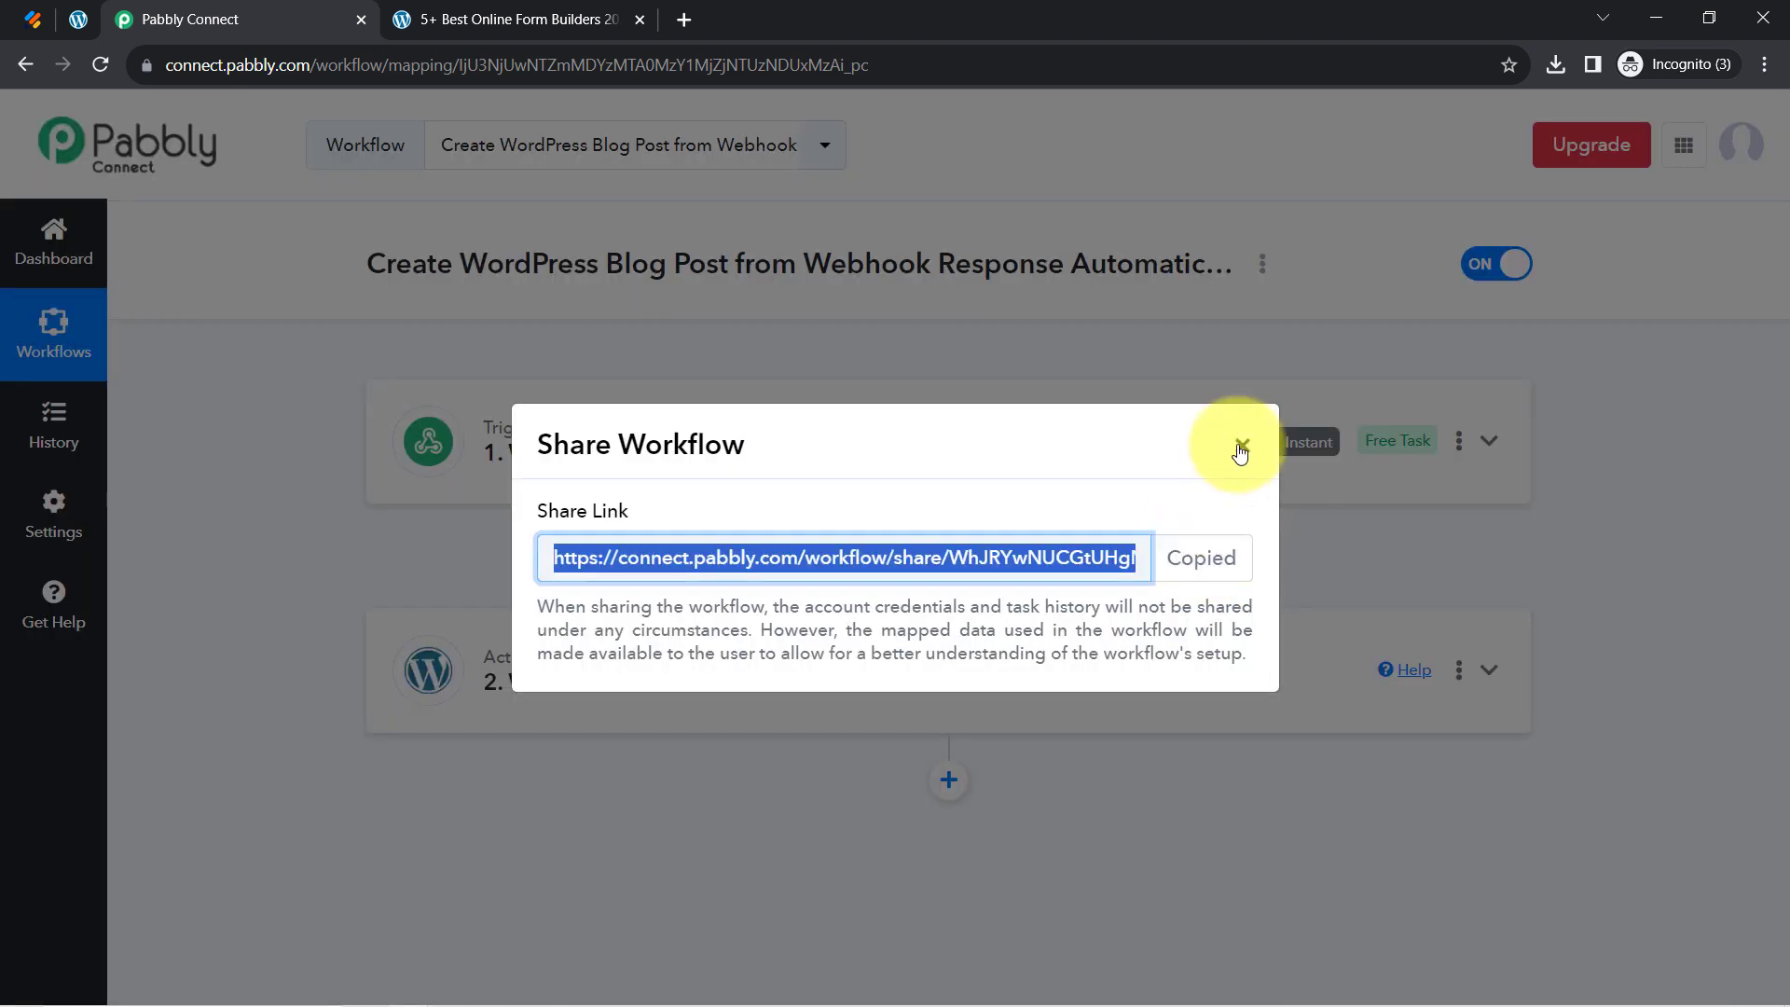
click(1241, 445)
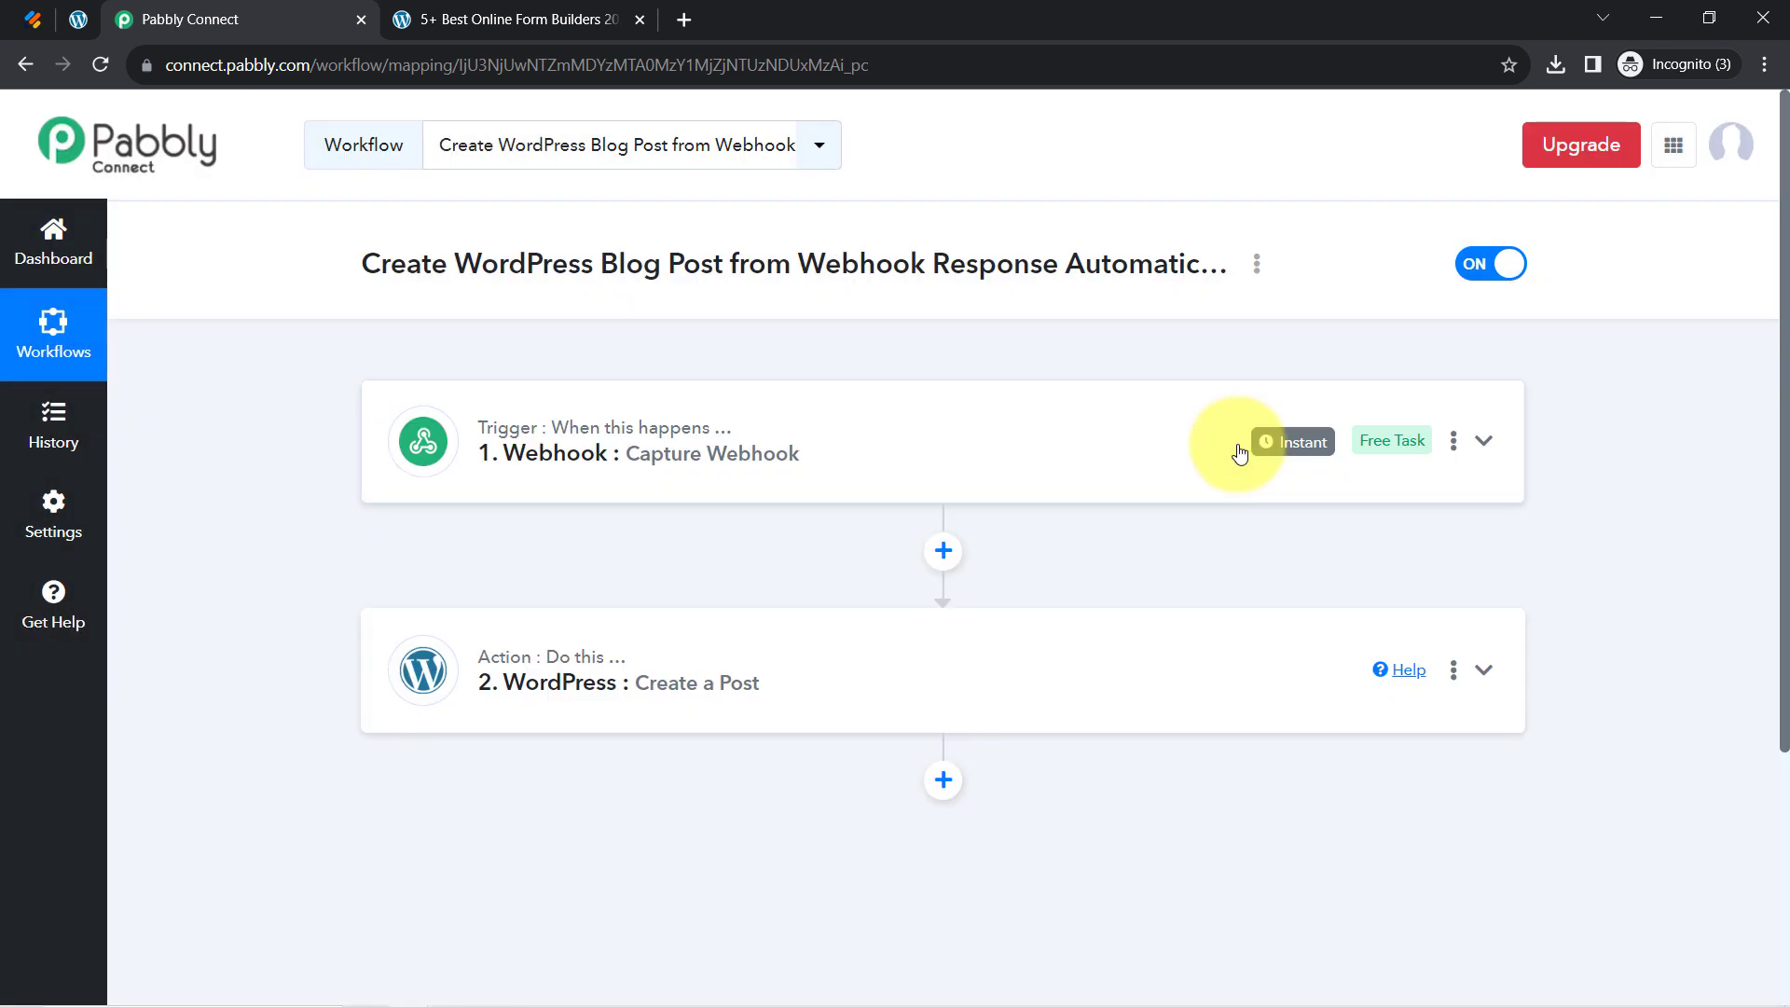